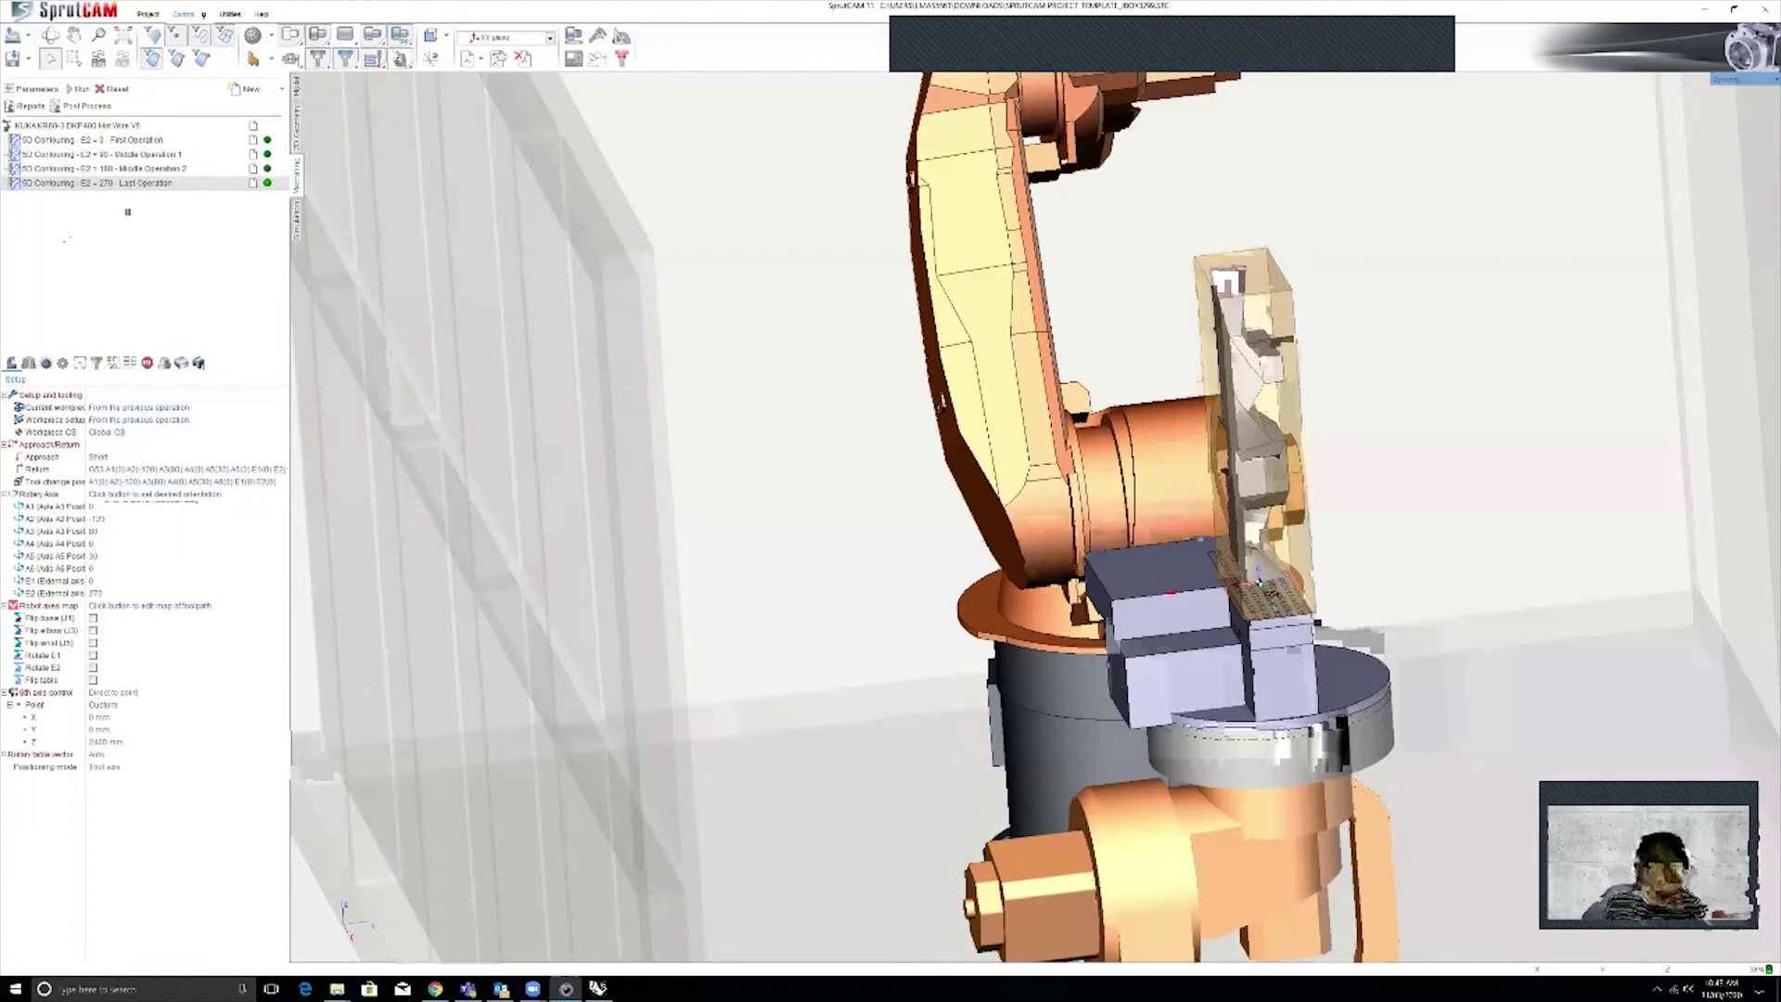
Examine the robot, hot-wire tool and mounted workpiece in the cell
left_click(402, 59)
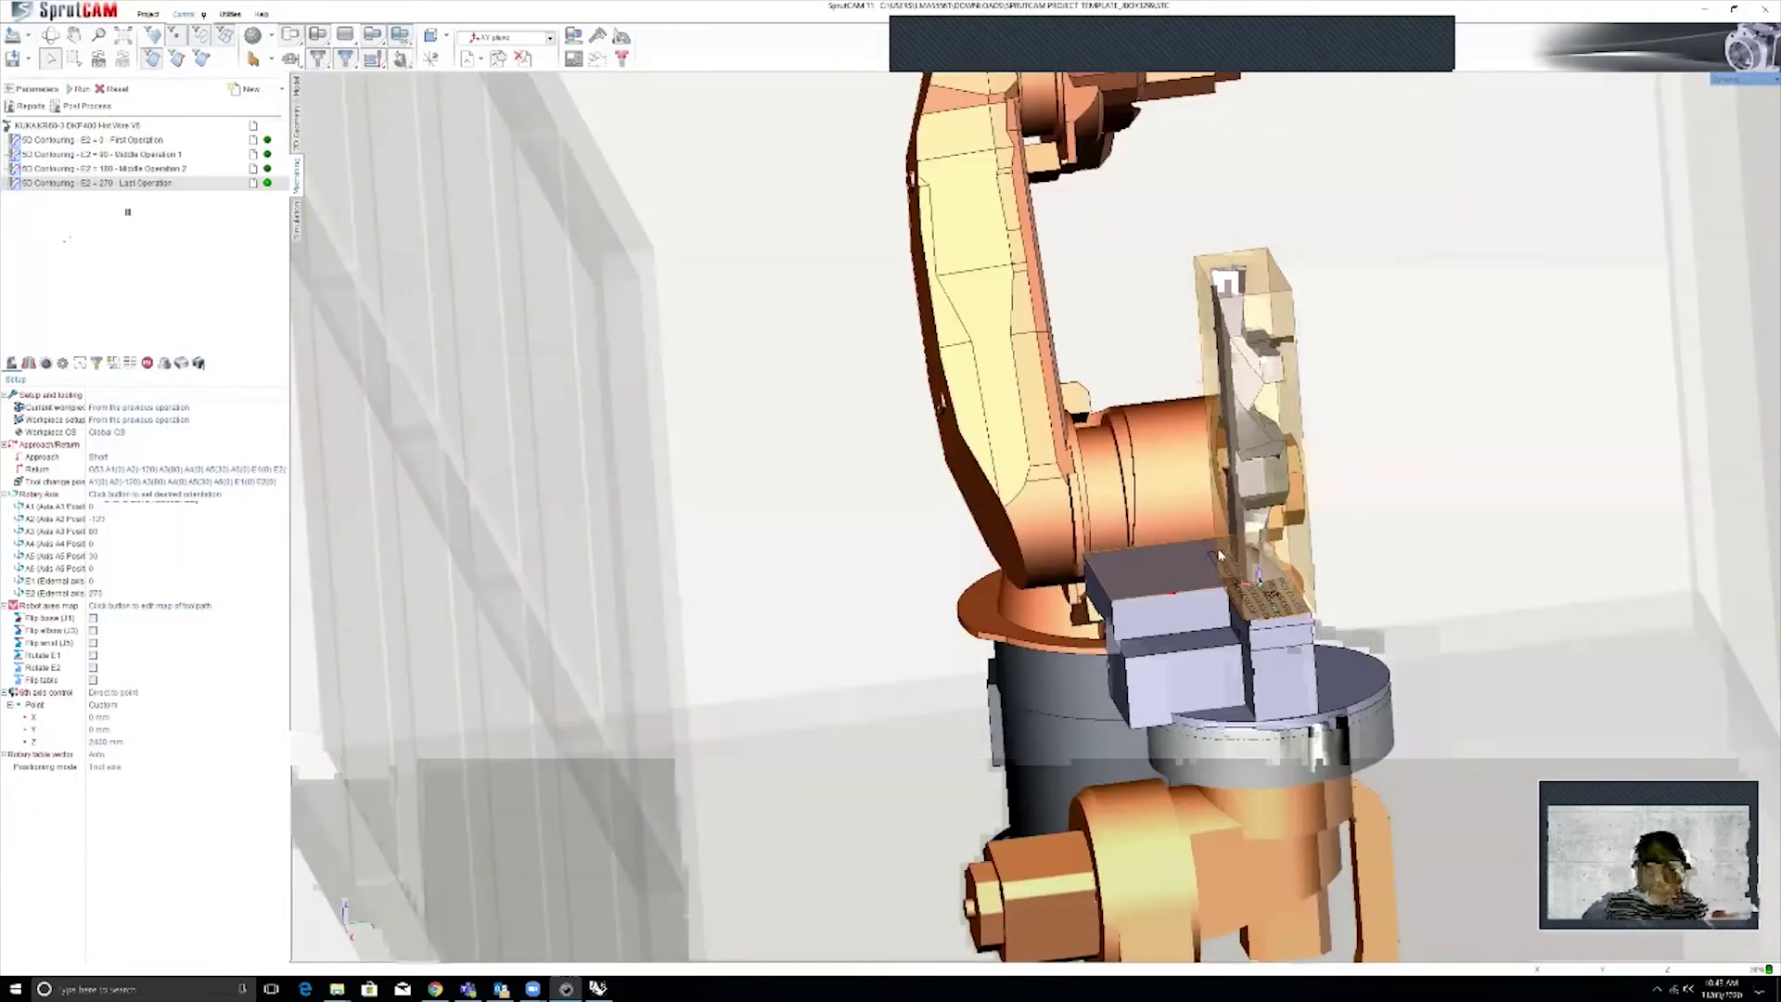
scroll(1206, 529, "down", 5)
middle_click_drag(1183, 536, 1221, 499)
scroll(1252, 400, "up", 4)
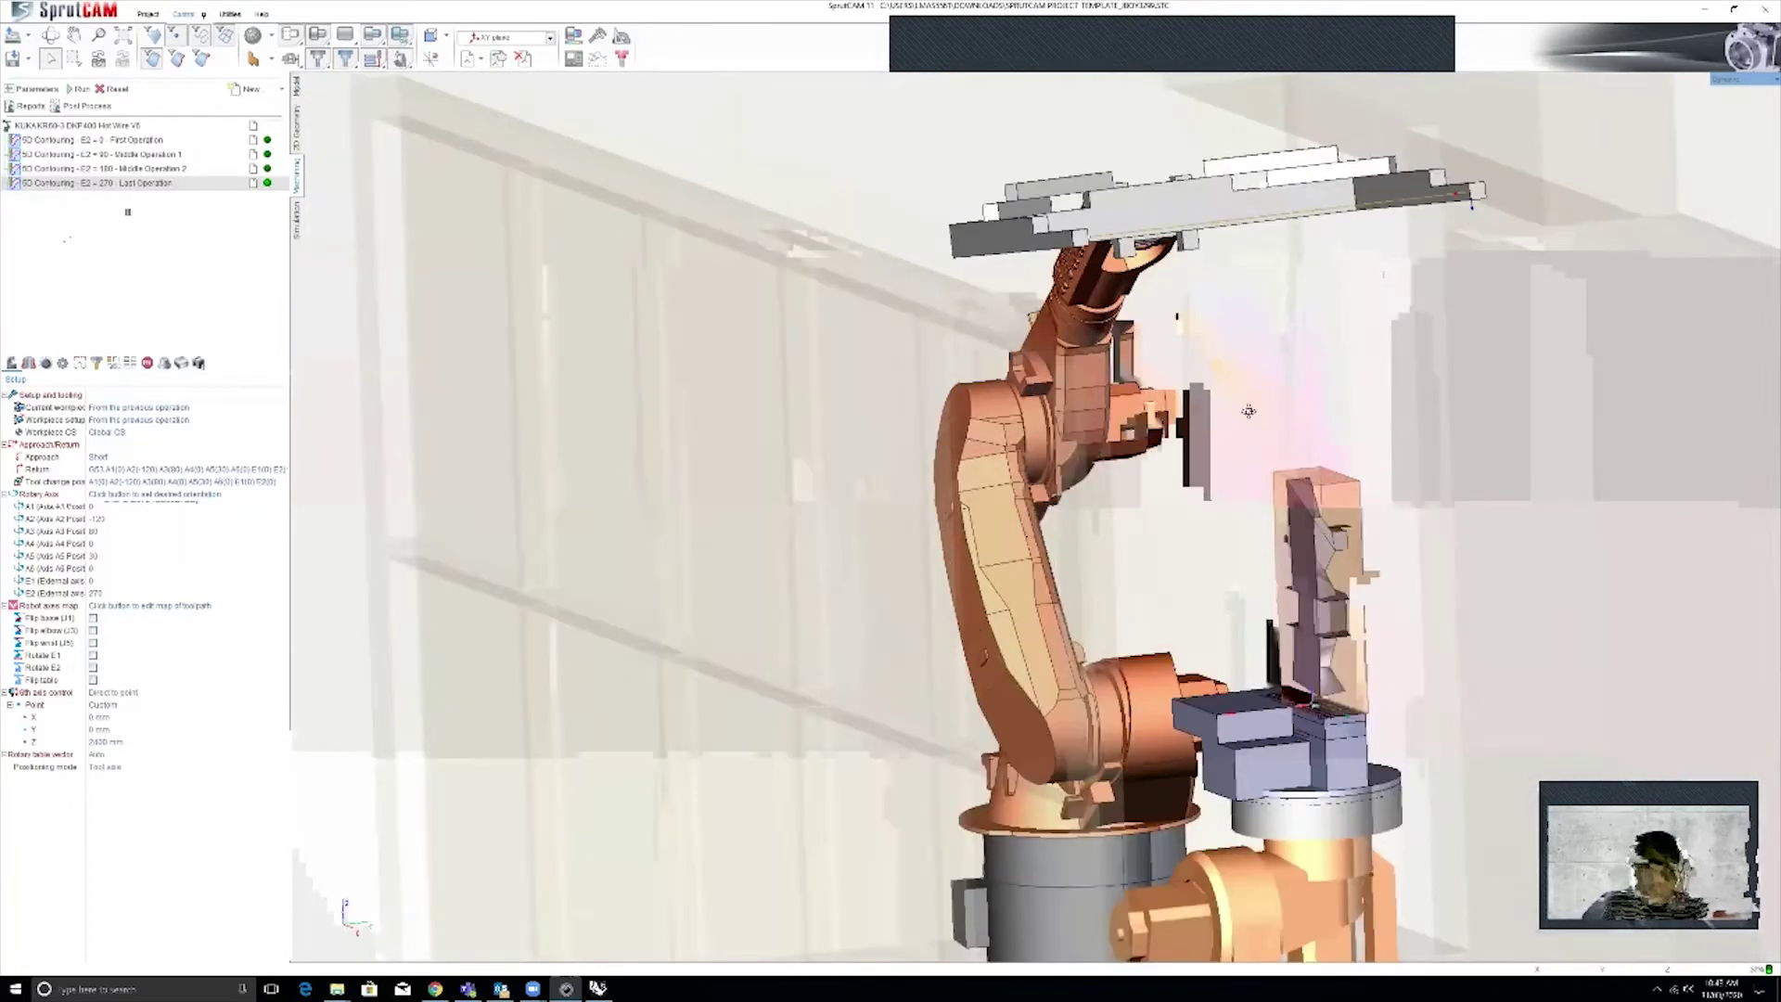
middle_click_drag(1248, 409, 1268, 457)
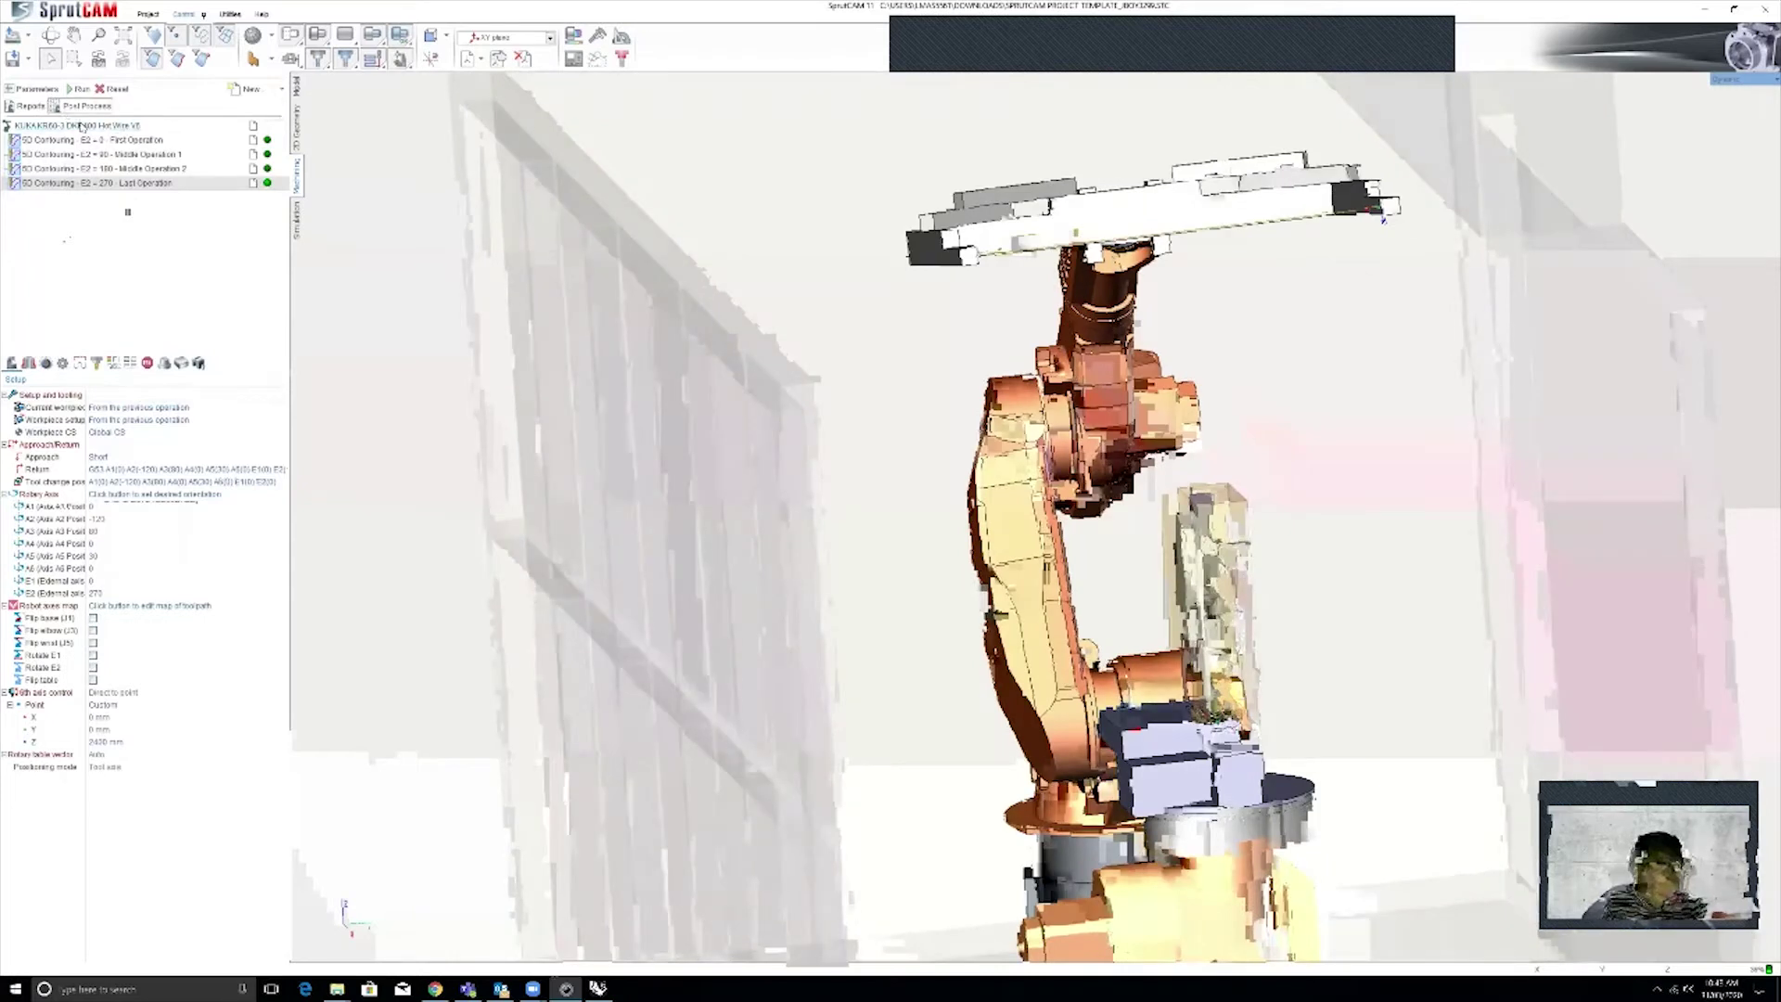
Select the first 5D Contouring operation and examine the part geometry inside its stock block from several angles
left_click(116, 140)
middle_click_drag(890, 569, 1079, 557)
scroll(1079, 557, "down", 5)
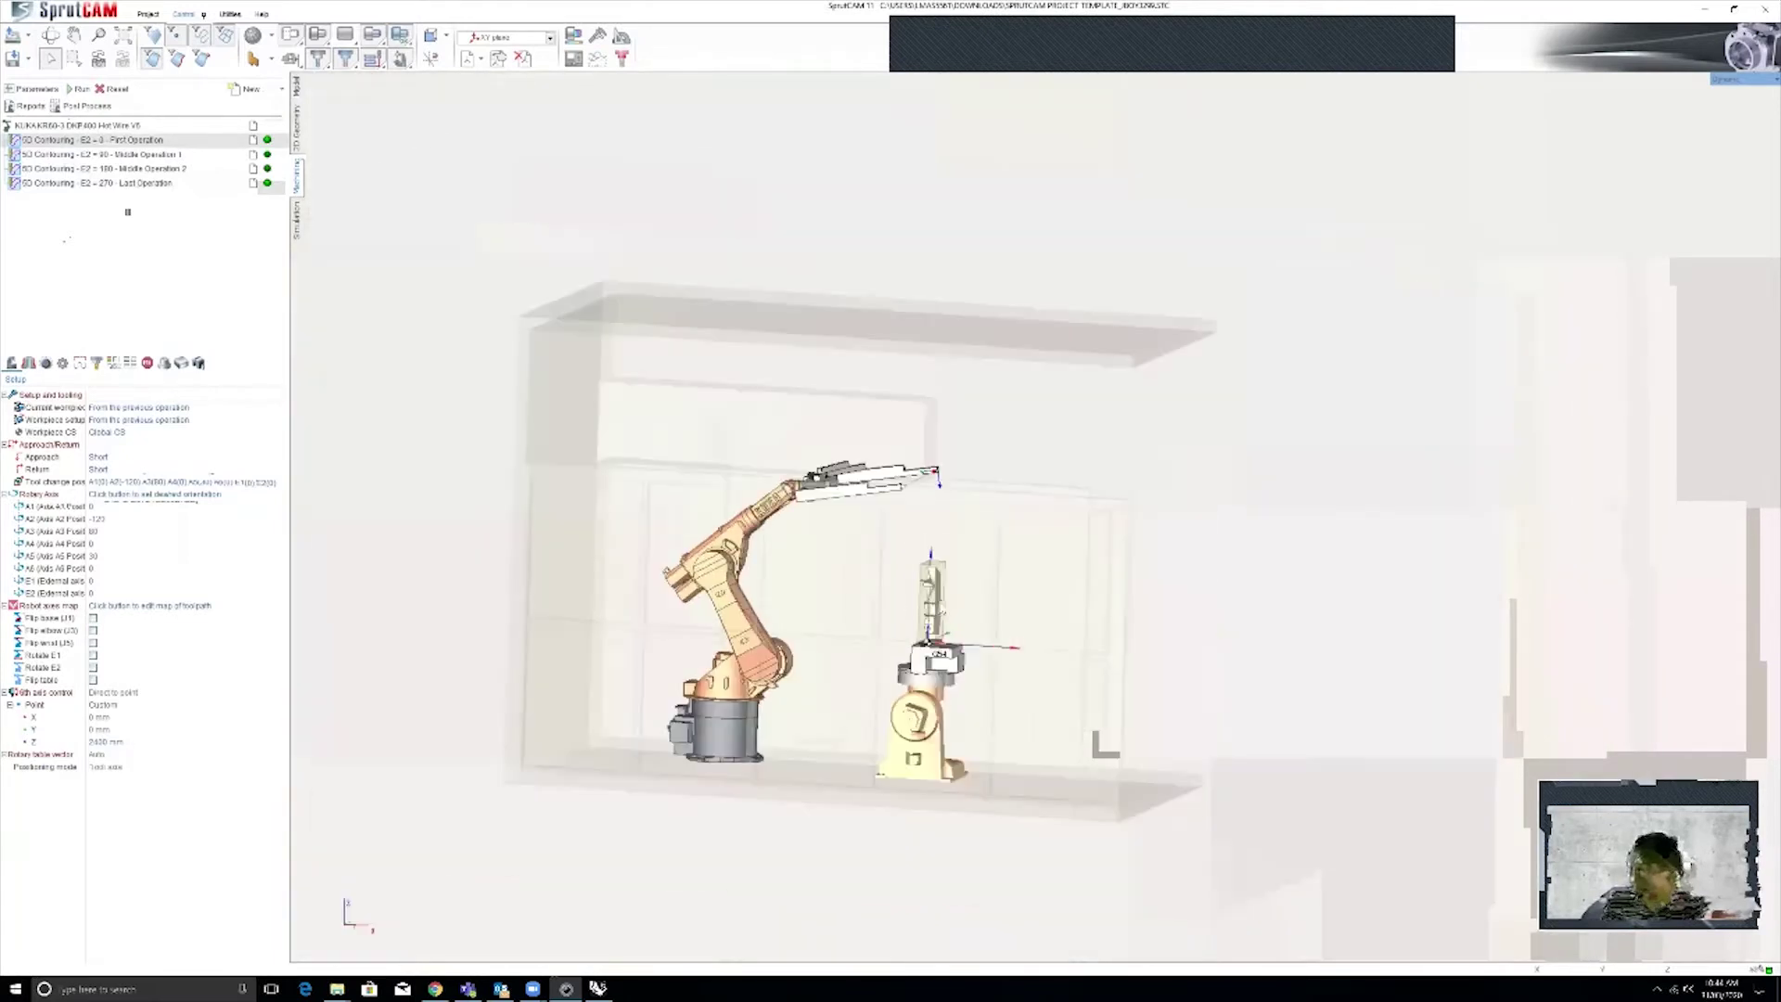
scroll(939, 609, "up", 10)
middle_click_drag(939, 609, 988, 609)
scroll(1014, 628, "down", 6)
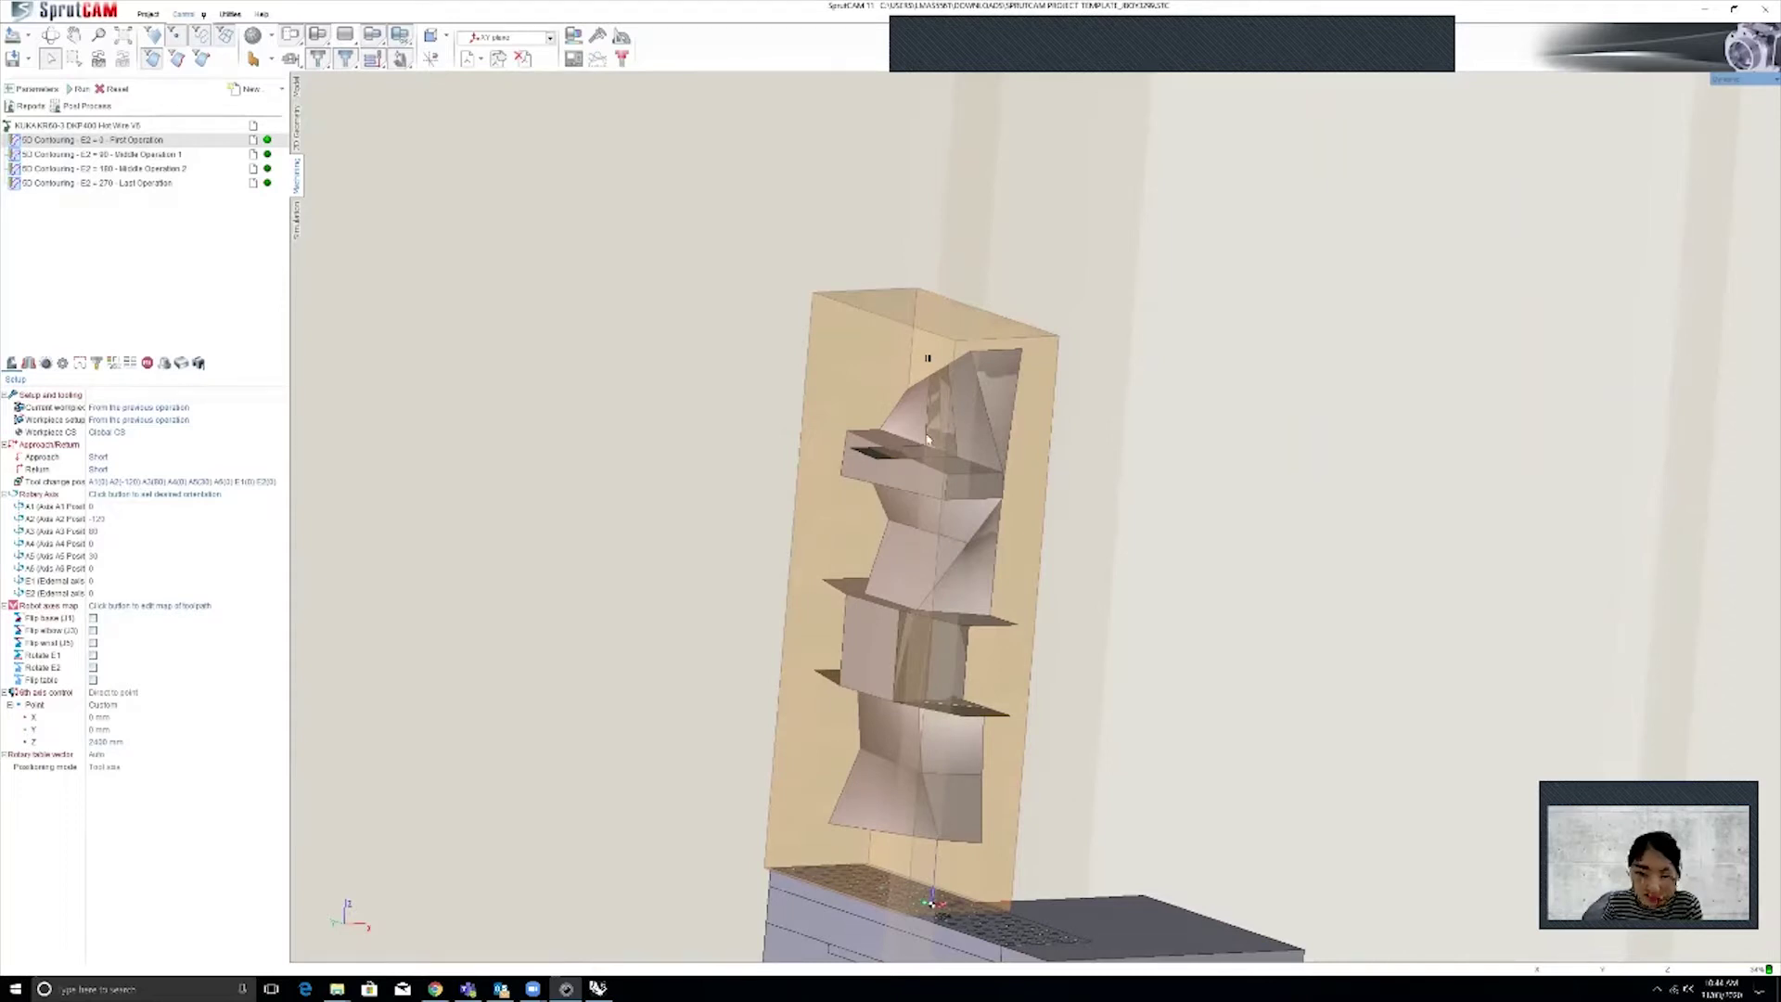
right_click_drag(938, 482, 840, 501)
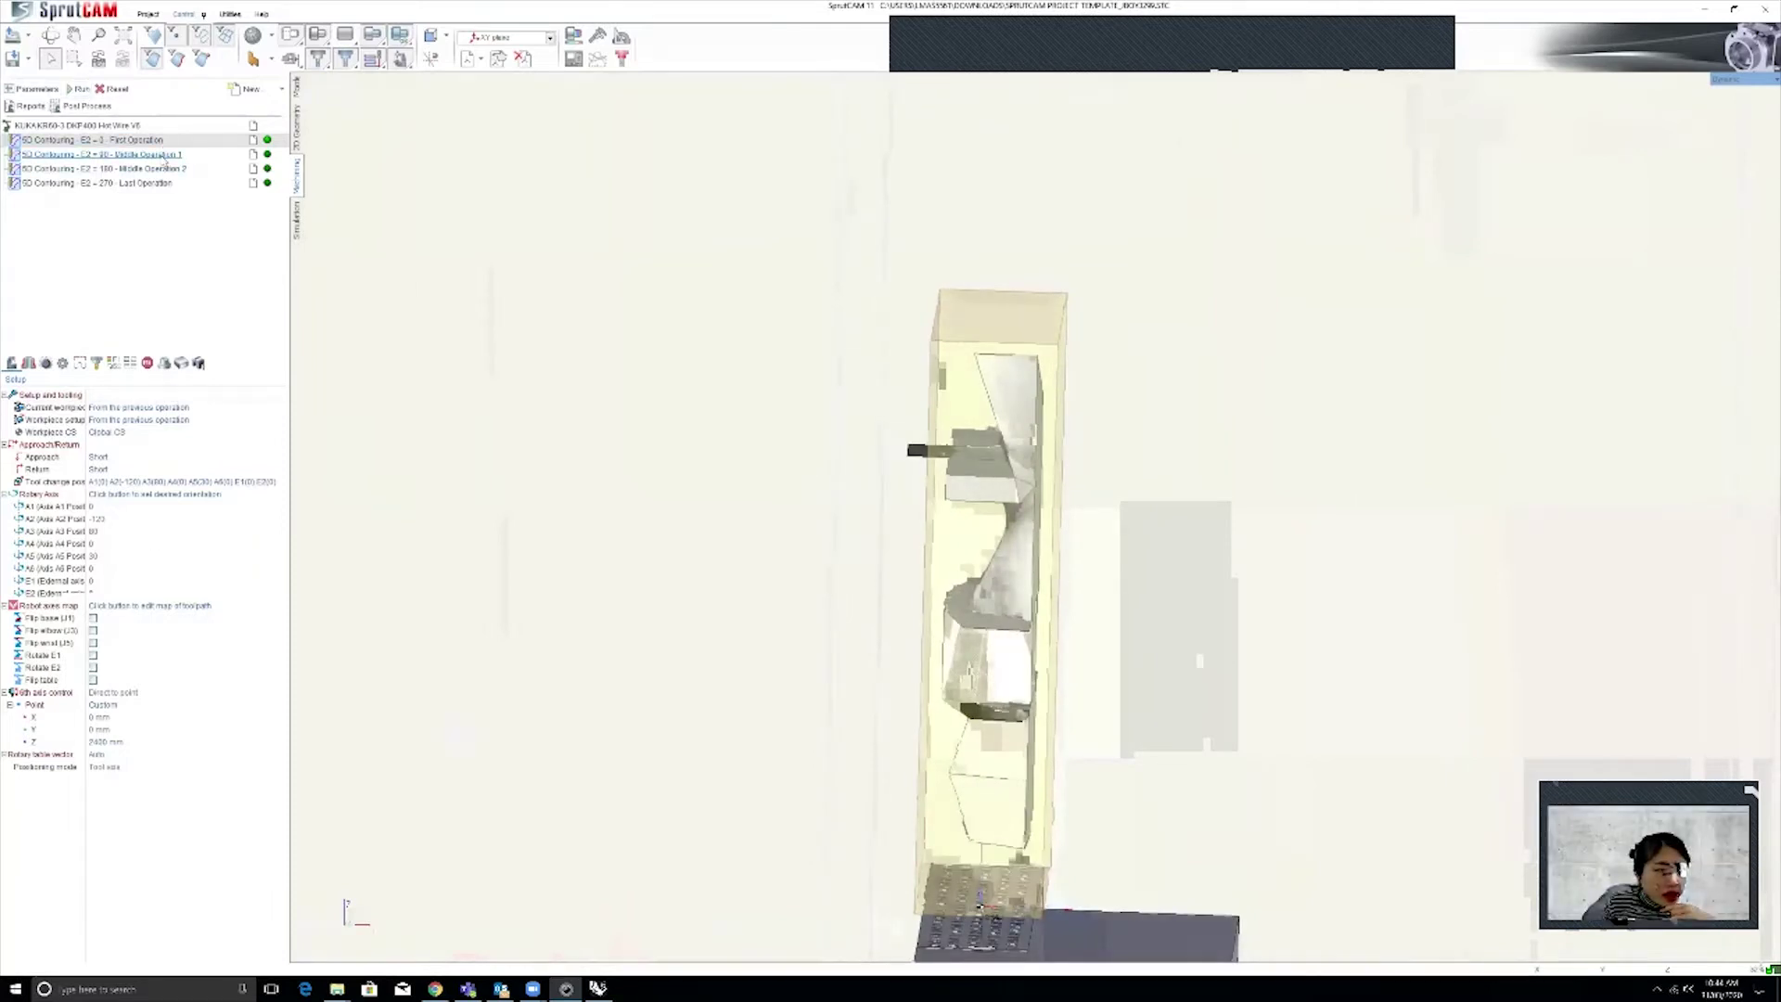
scroll(932, 606, "down", 5)
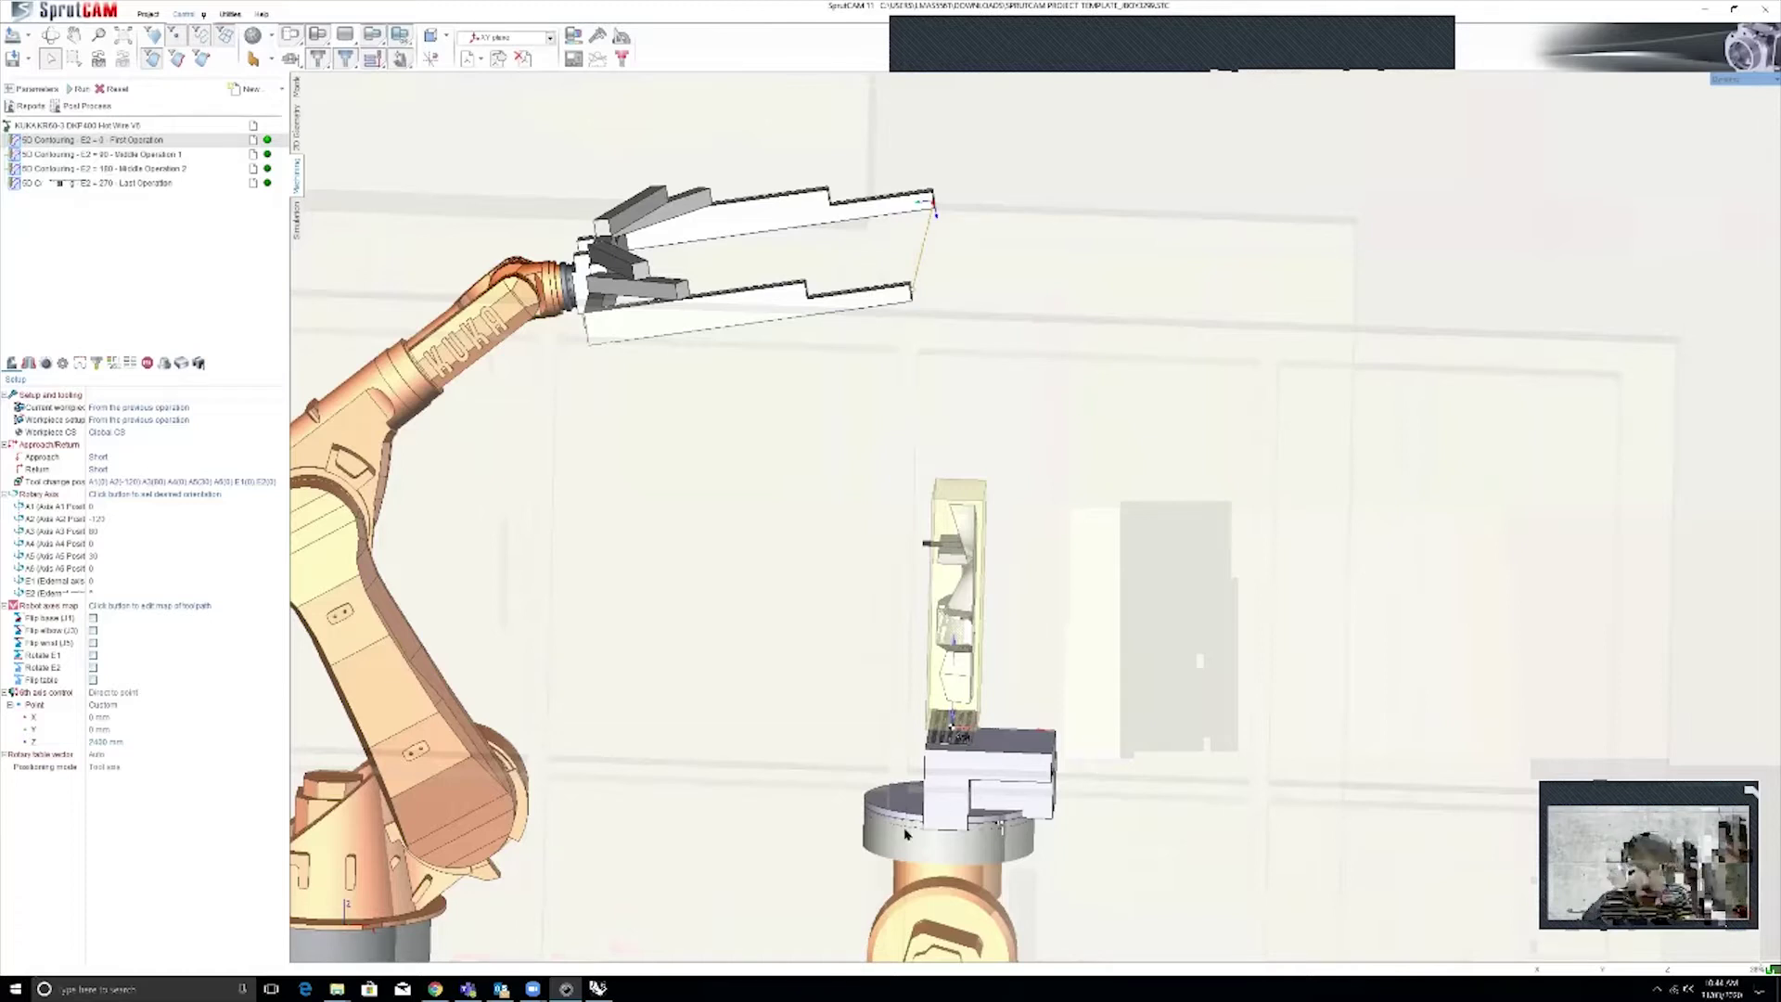
scroll(905, 833, "down", 2)
scroll(903, 839, "up", 2)
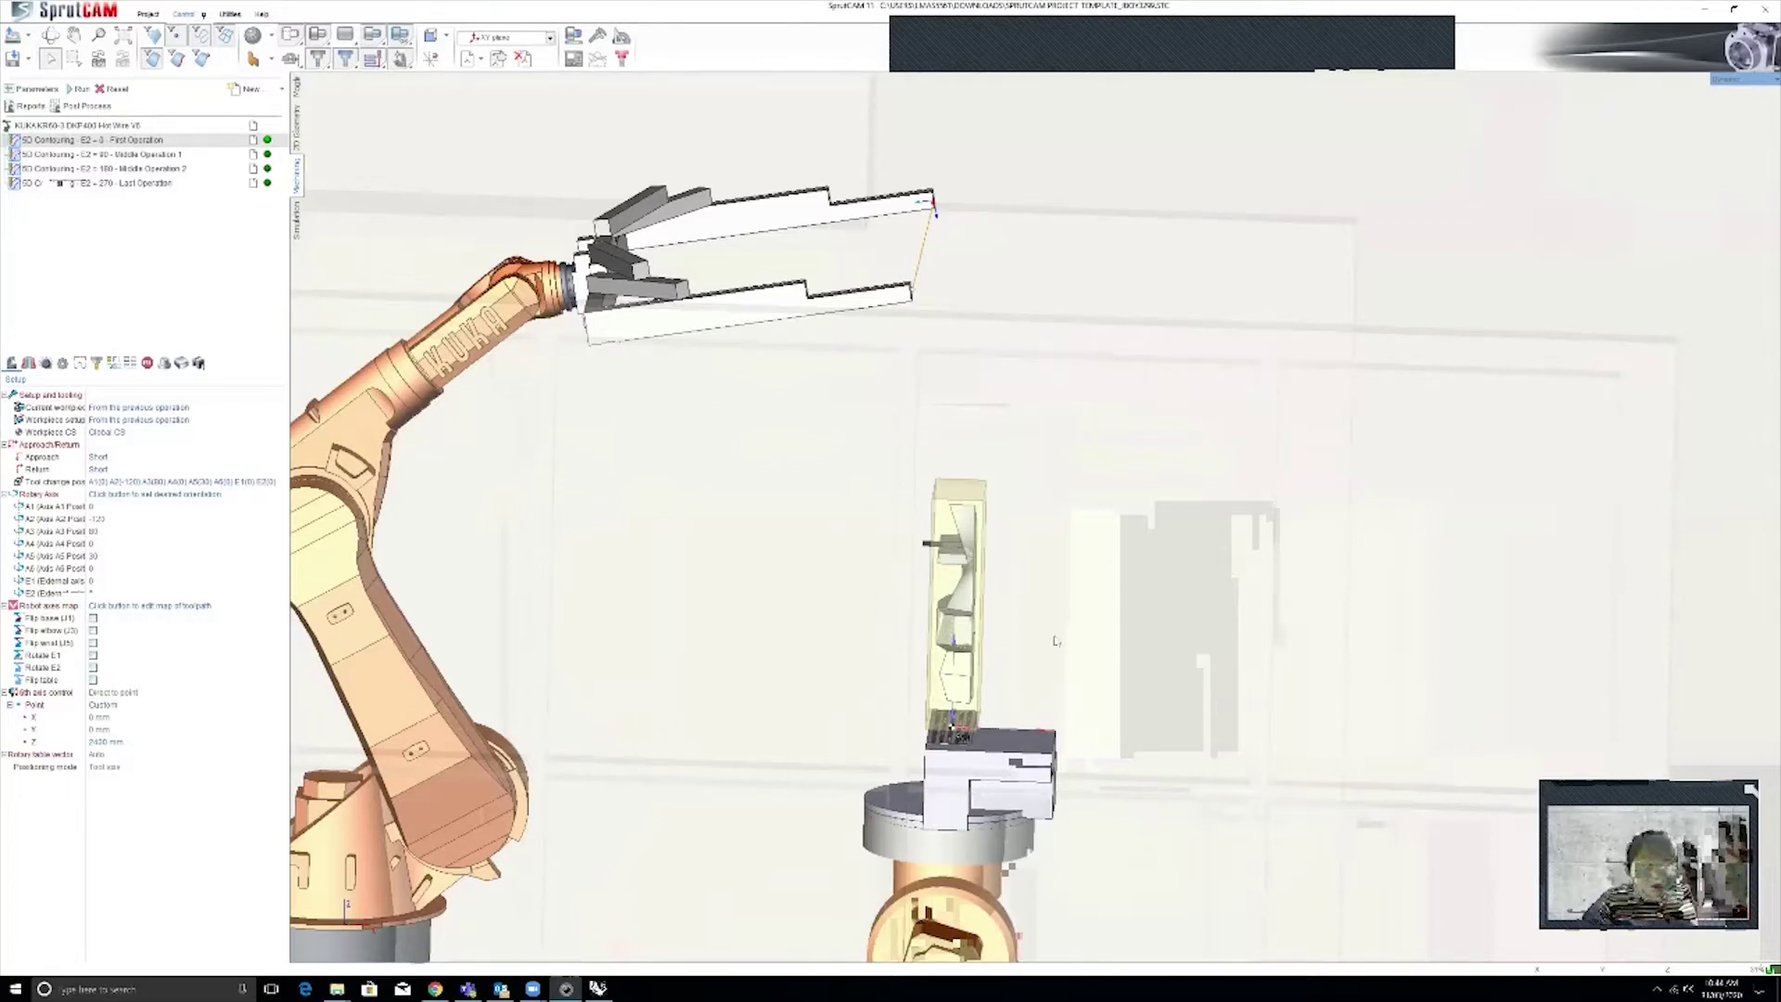
scroll(969, 632, "up", 4)
middle_click_drag(972, 635, 905, 390)
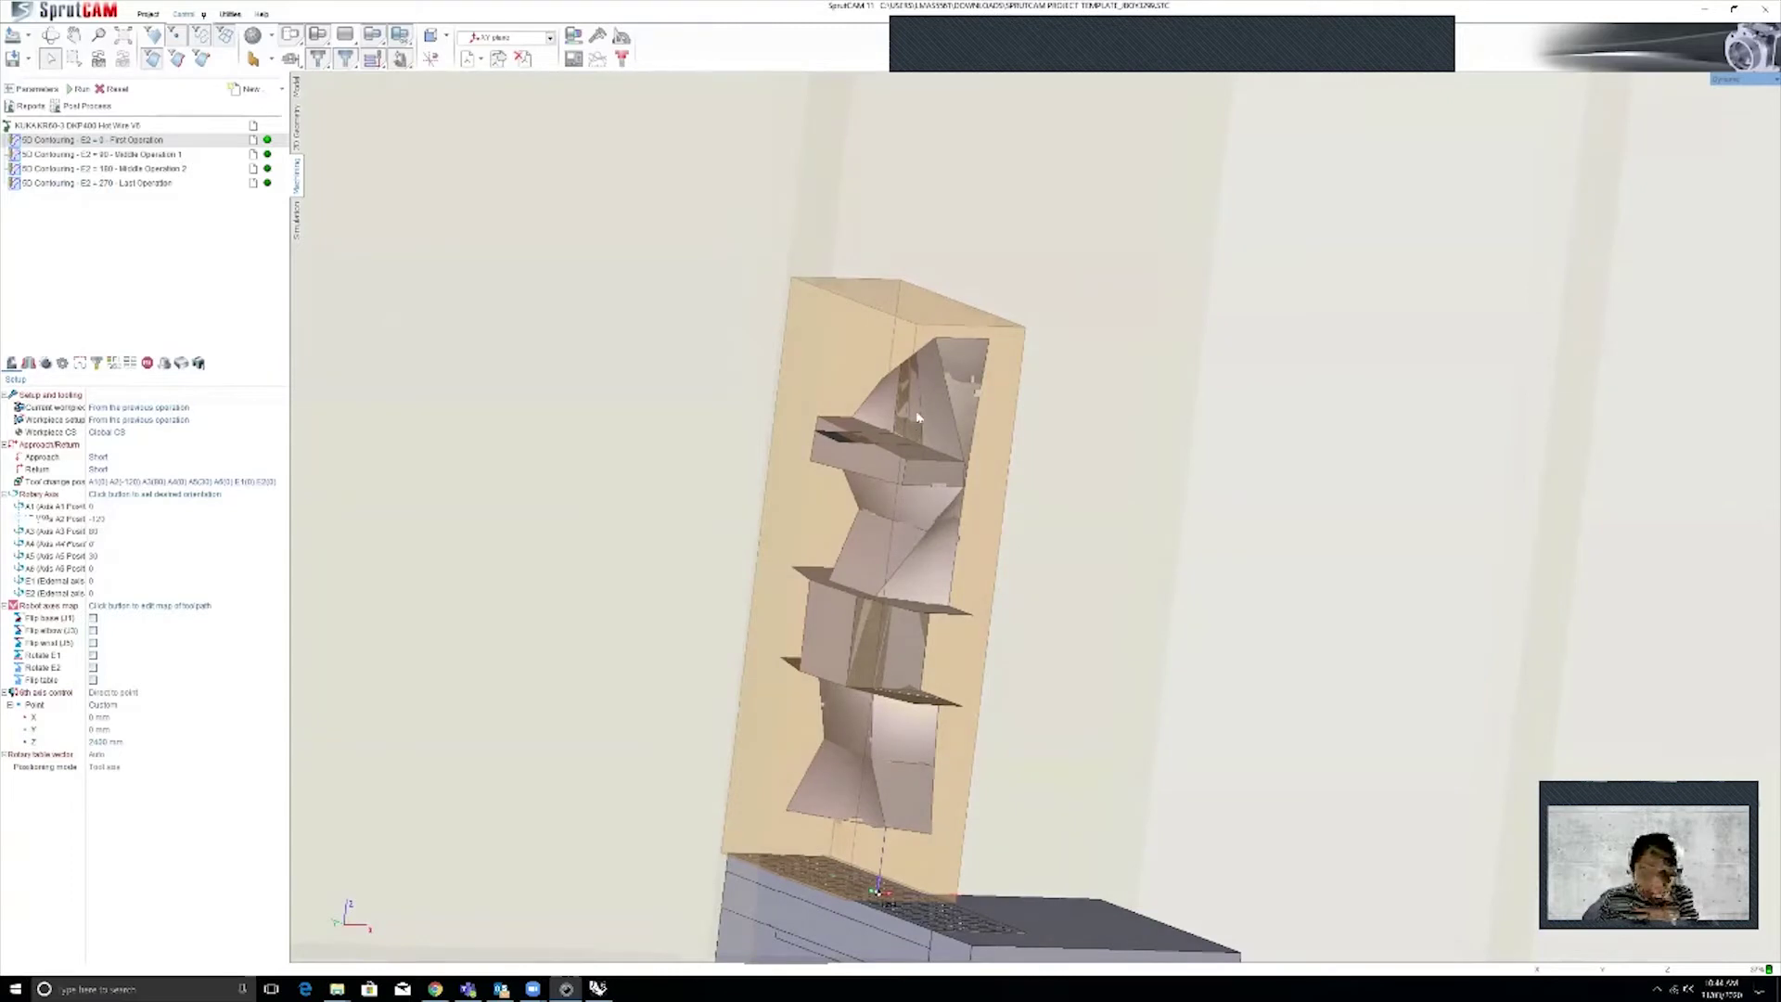
Start adding drive faces to the first operation's job assignment and browse to the last geometry folder of the Full Model
left_click(29, 363)
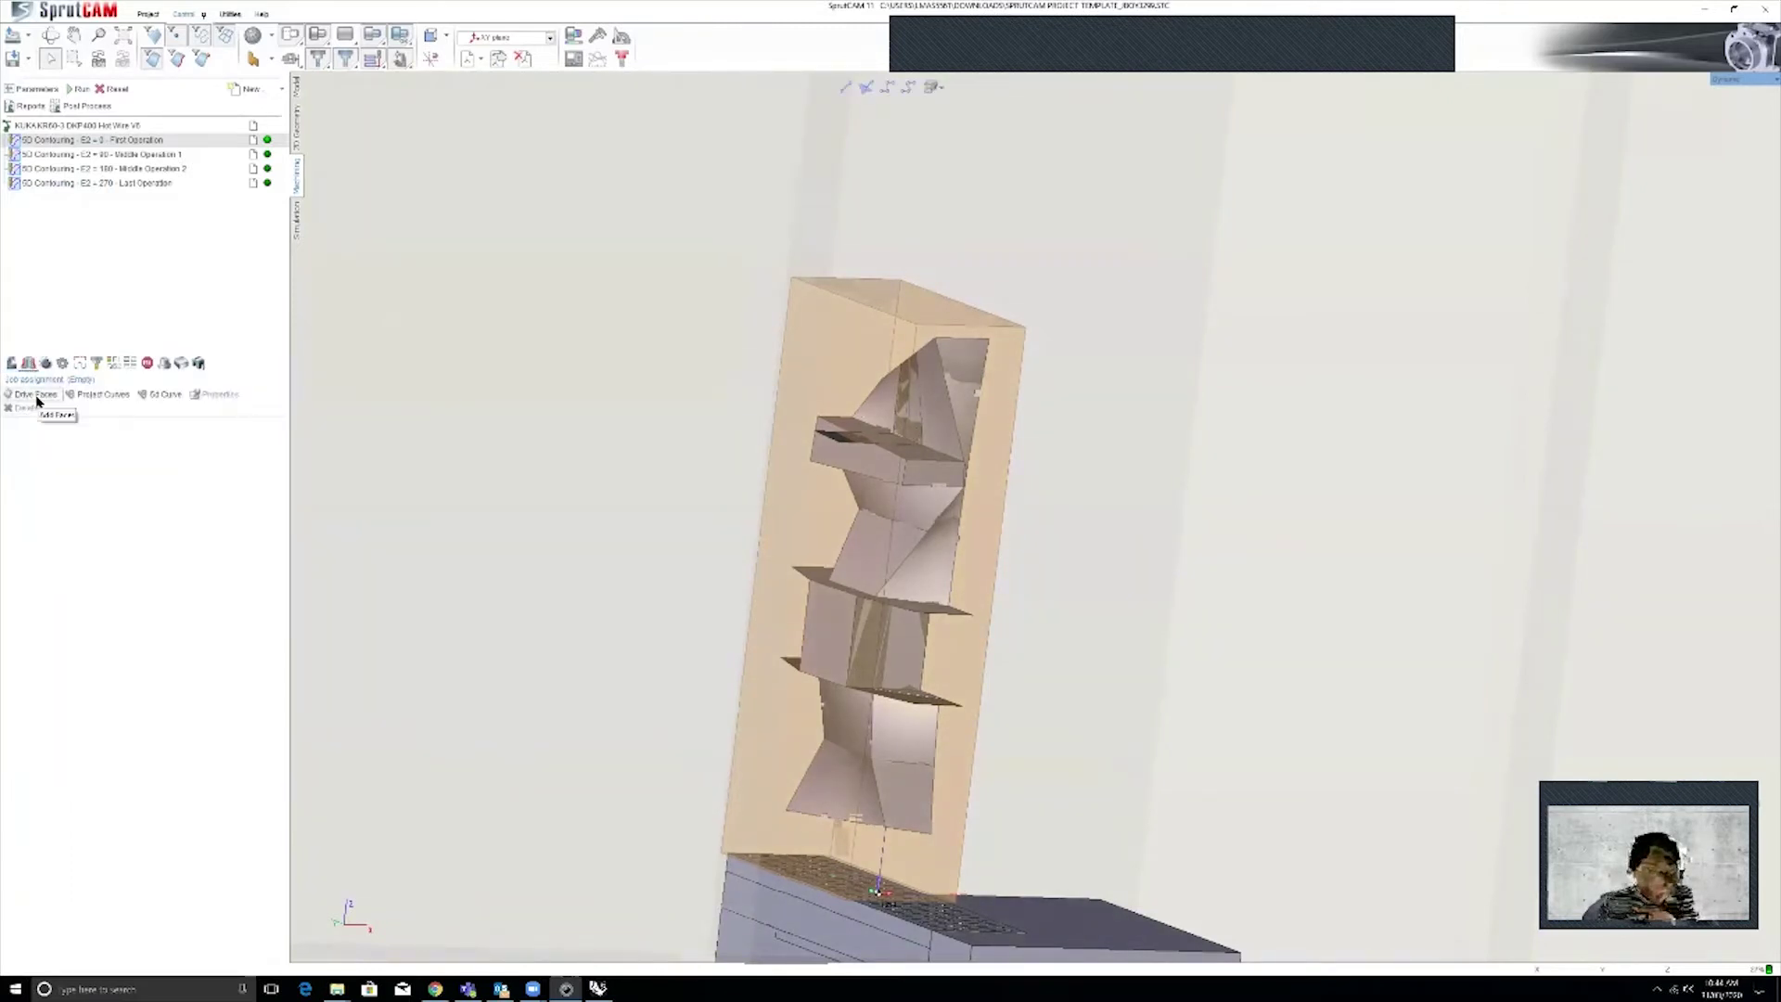
left_click(36, 395)
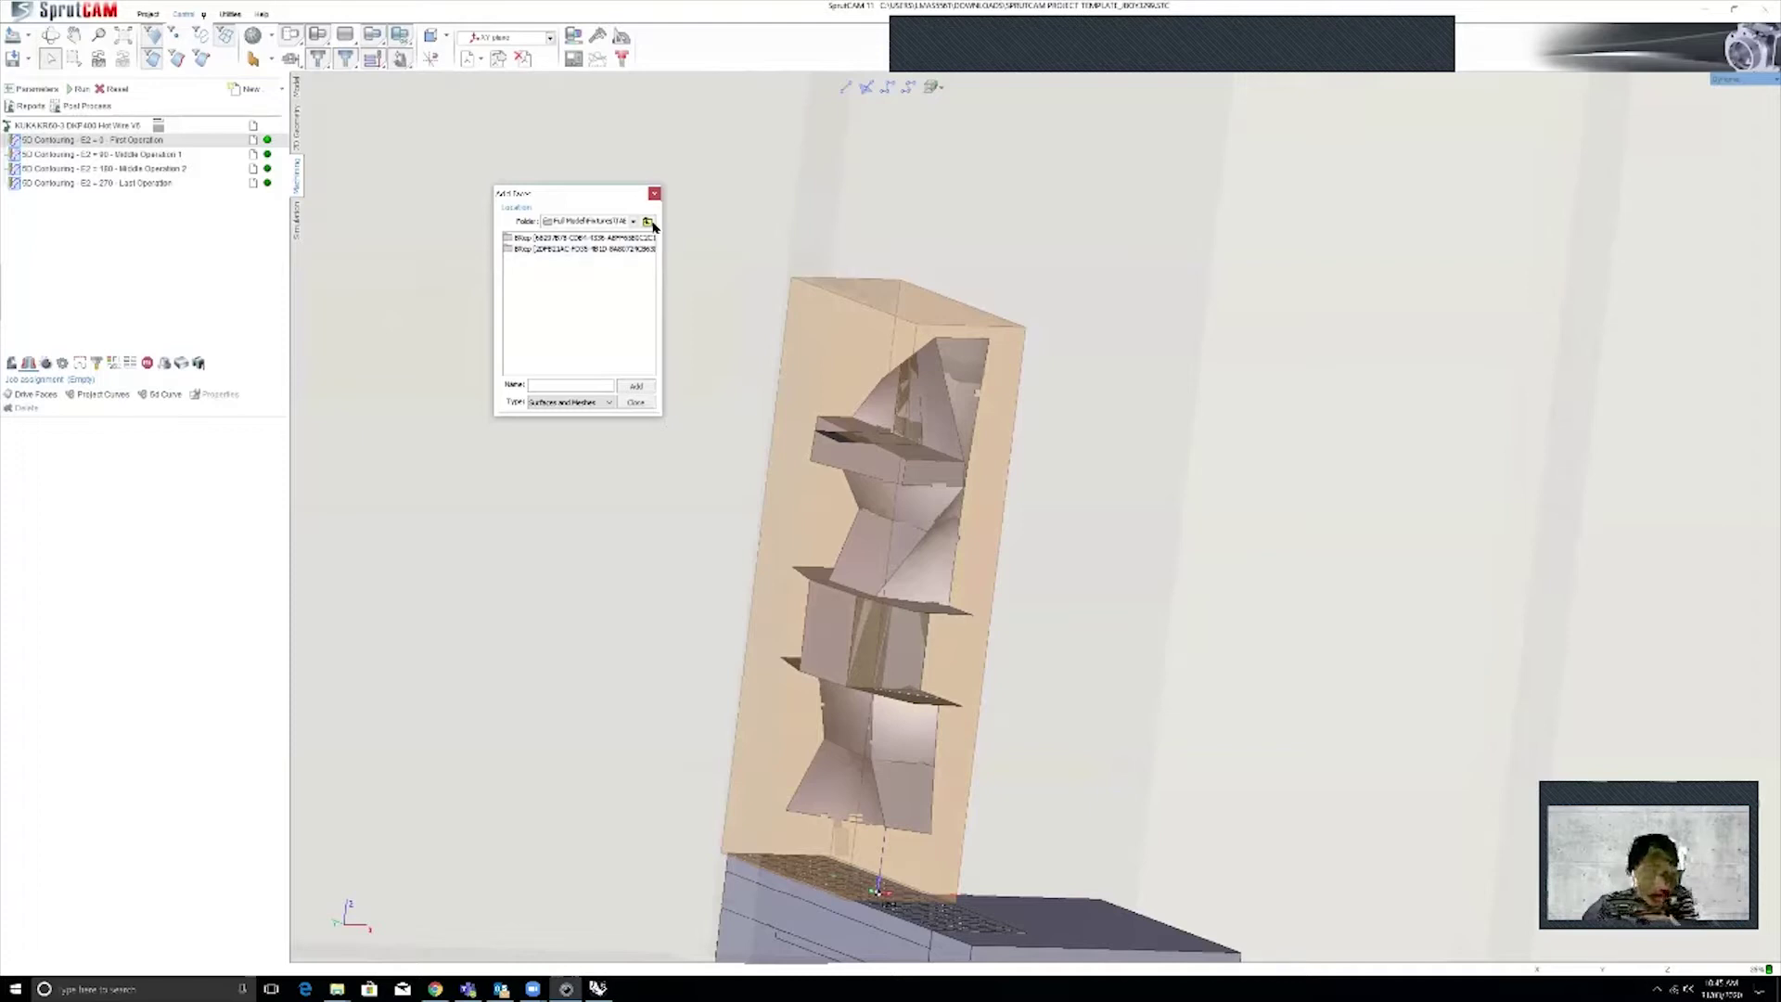
left_click(647, 222)
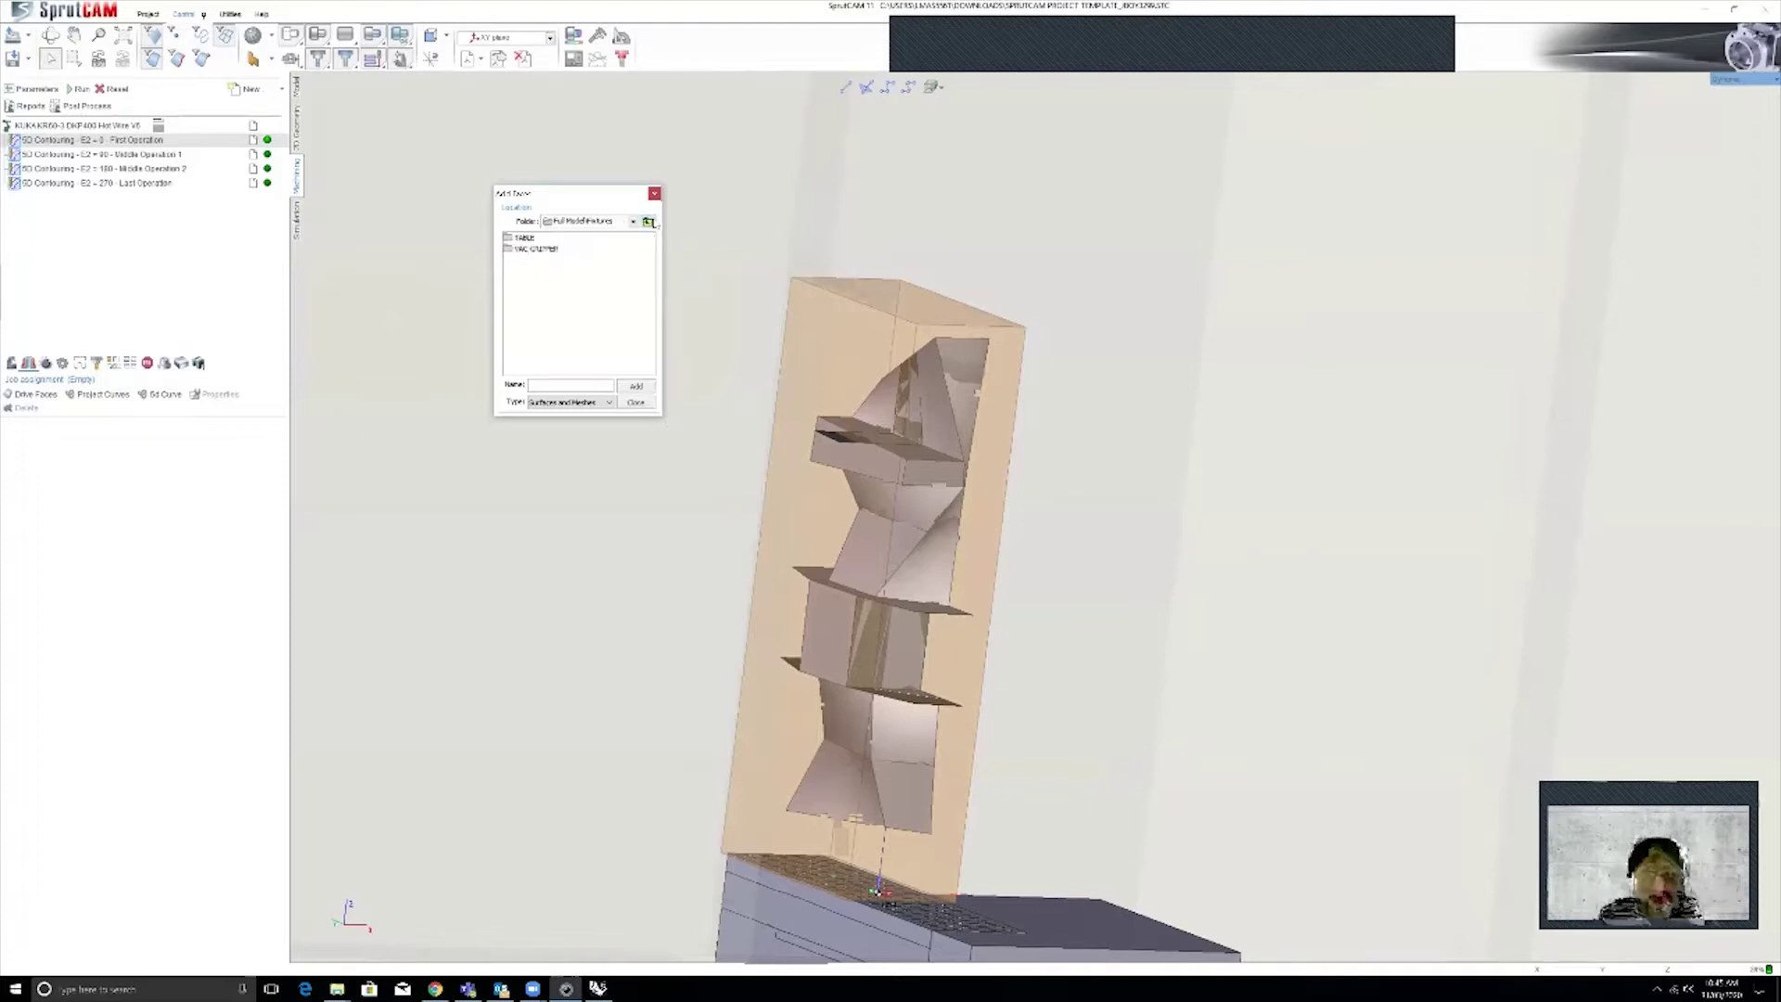
left_click(647, 222)
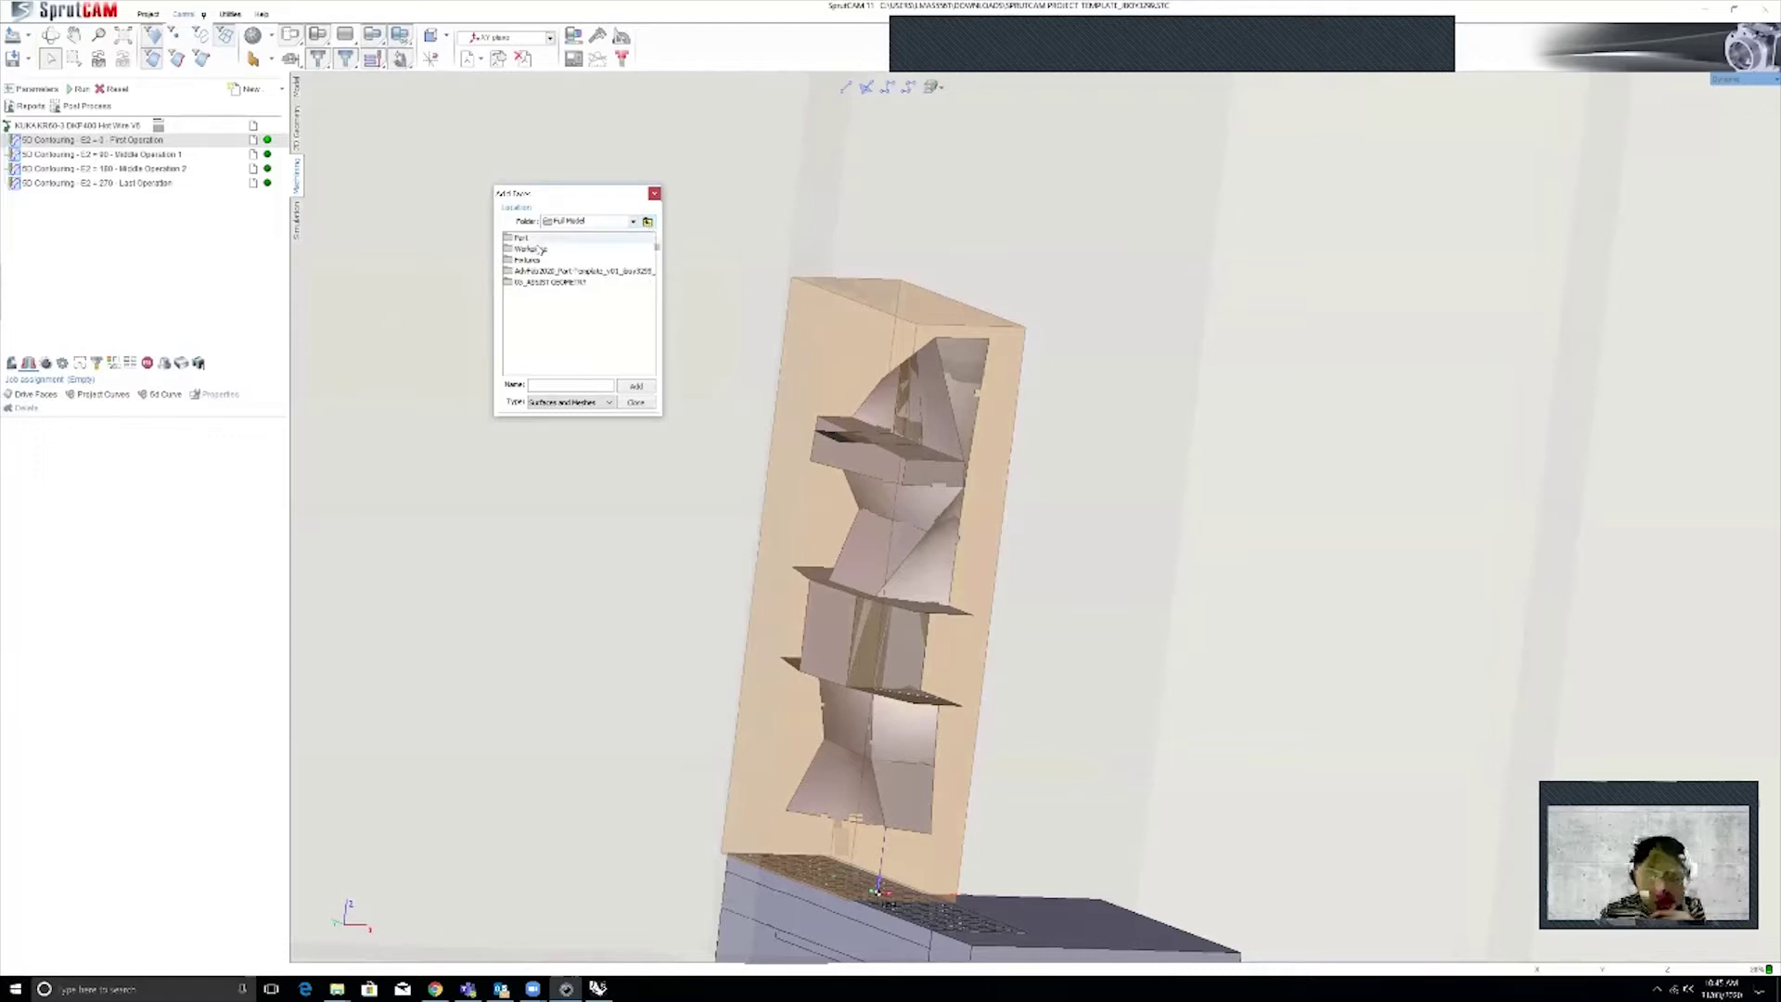
double_click(556, 281)
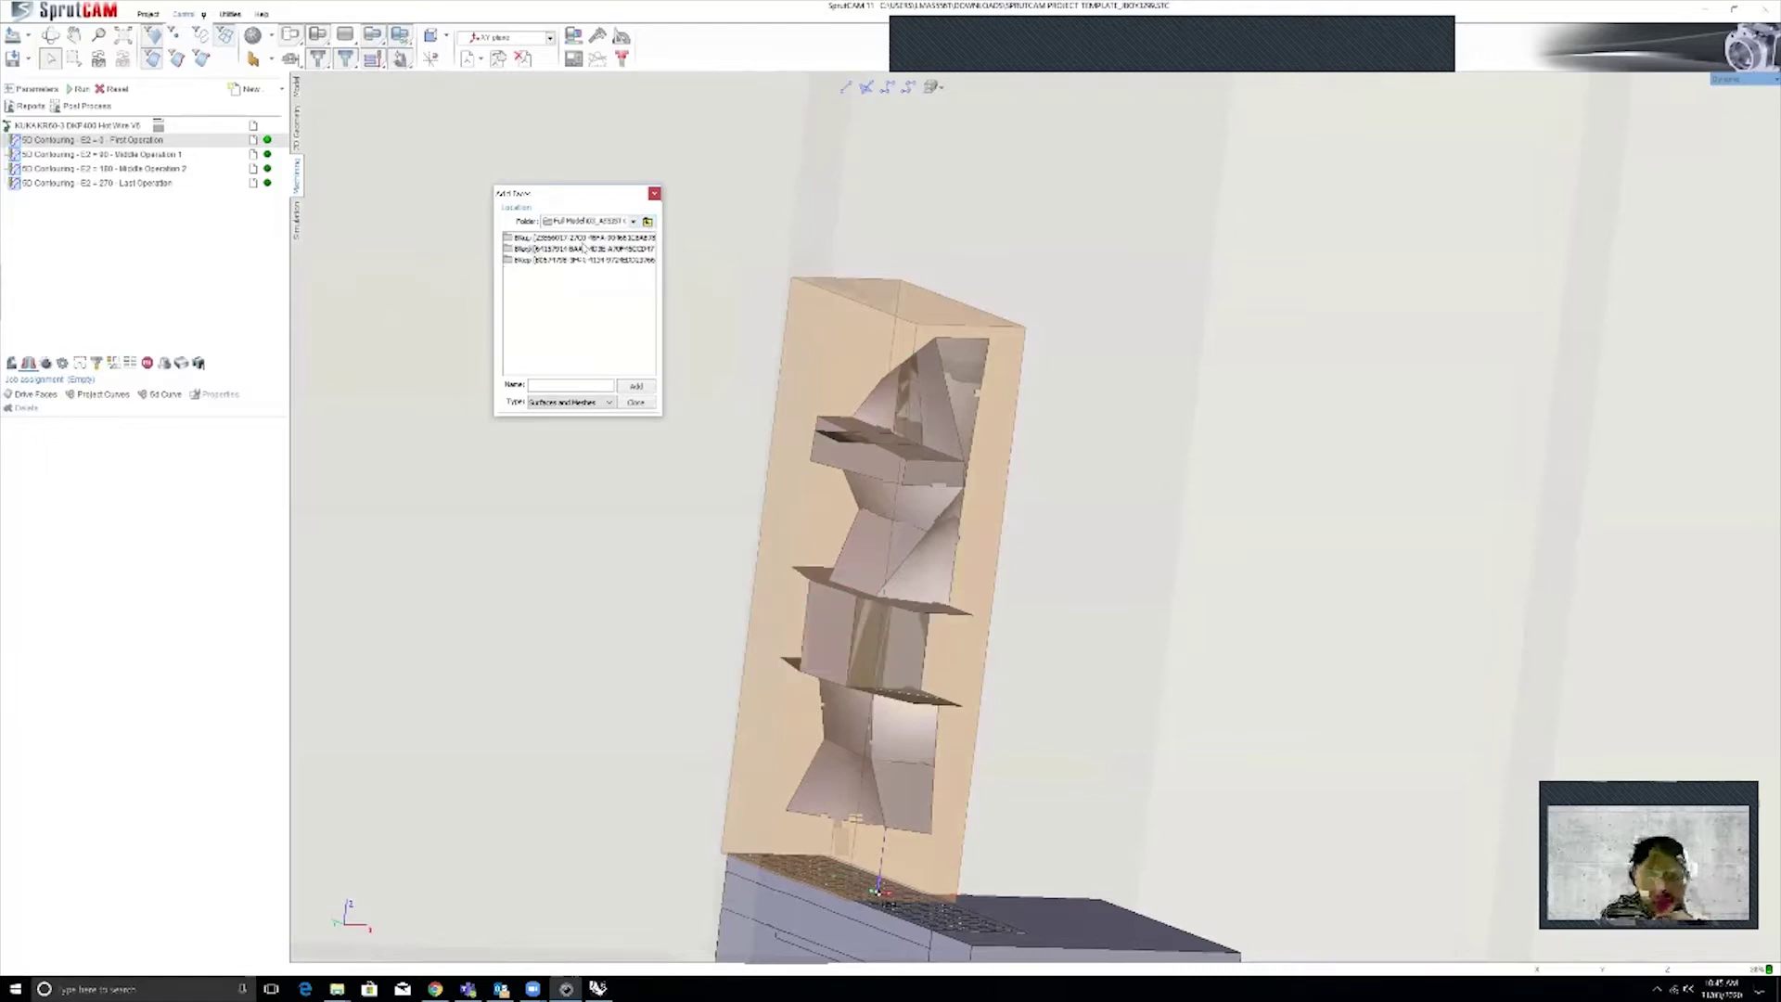
Preview the BRep entries and add the first one, covering the notch in the part's upper section, as drive faces
left_click(534, 237)
left_click(591, 260)
left_click(598, 250)
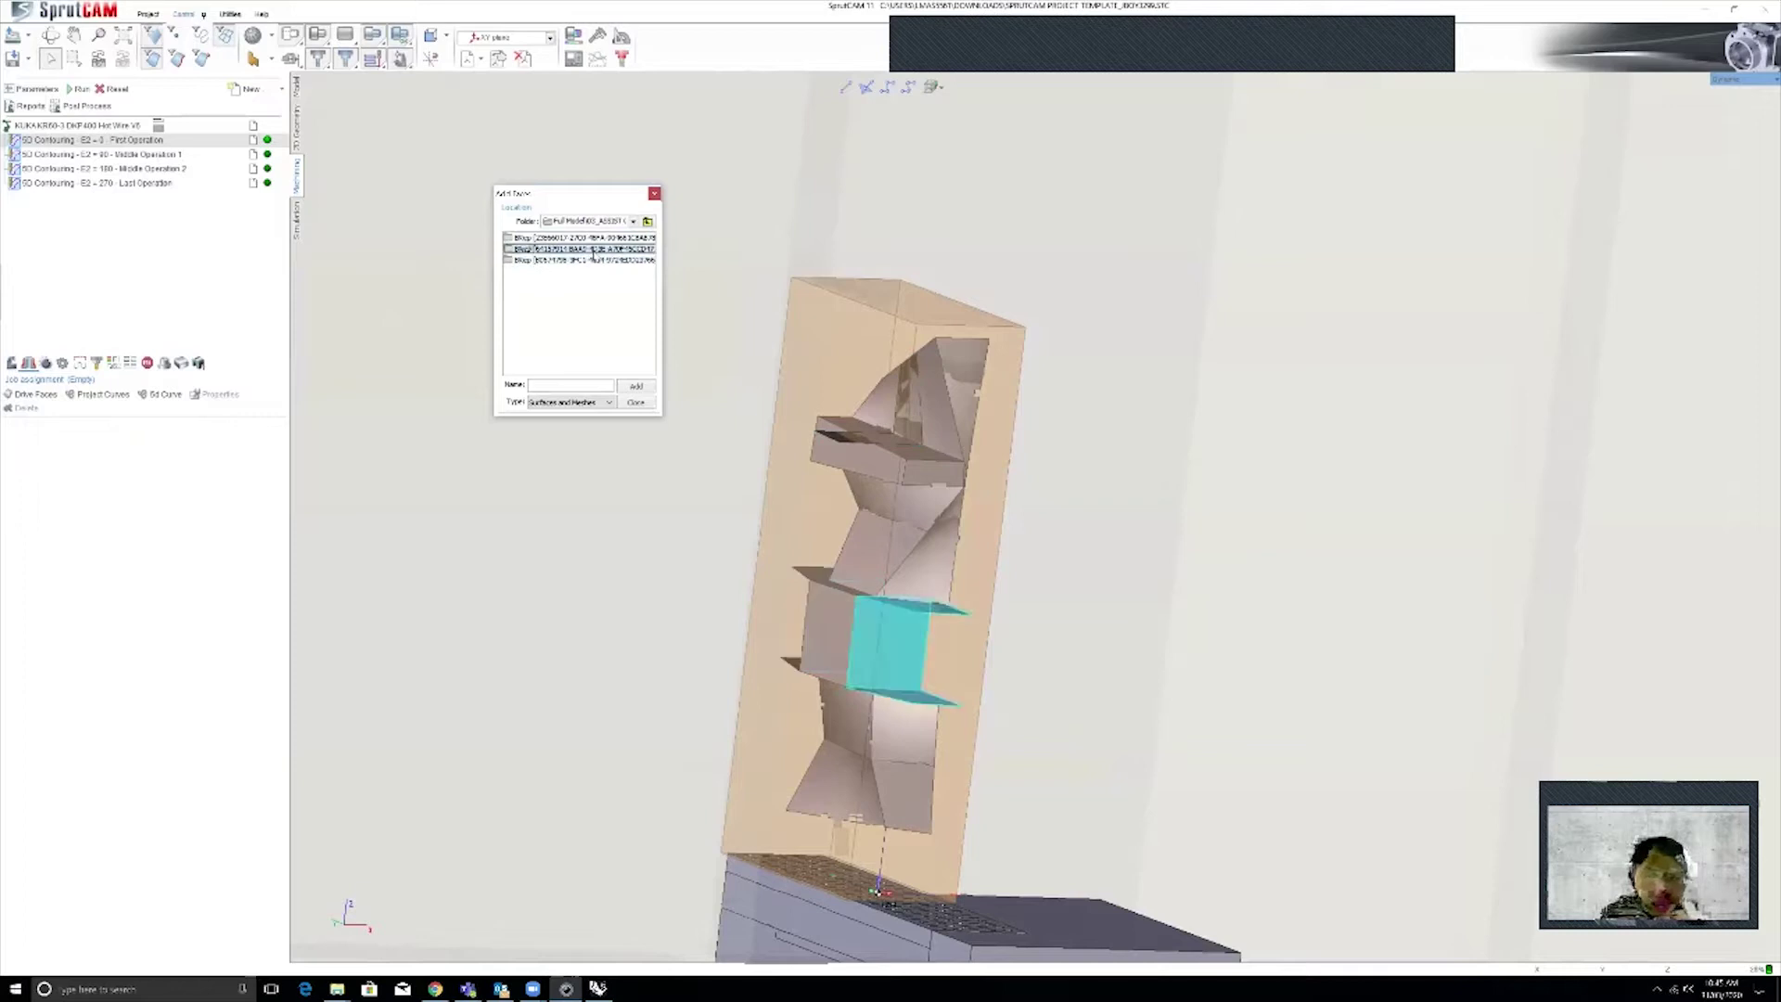
left_click(615, 240)
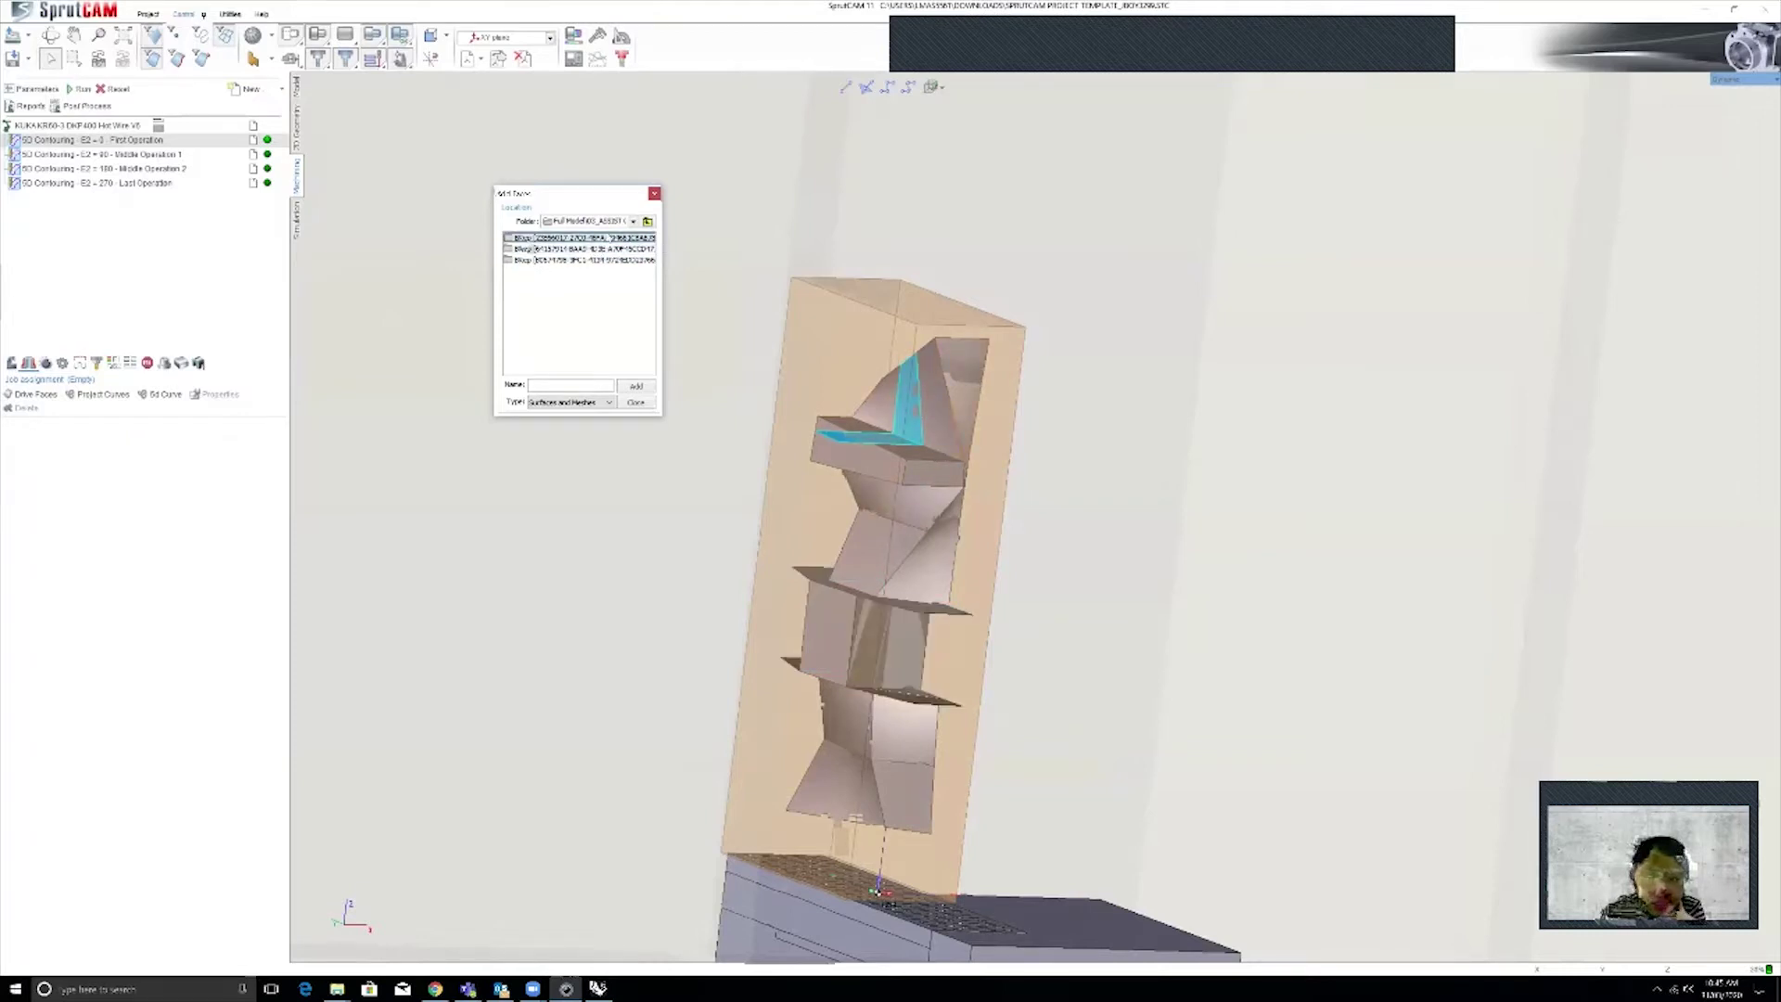
left_click(637, 387)
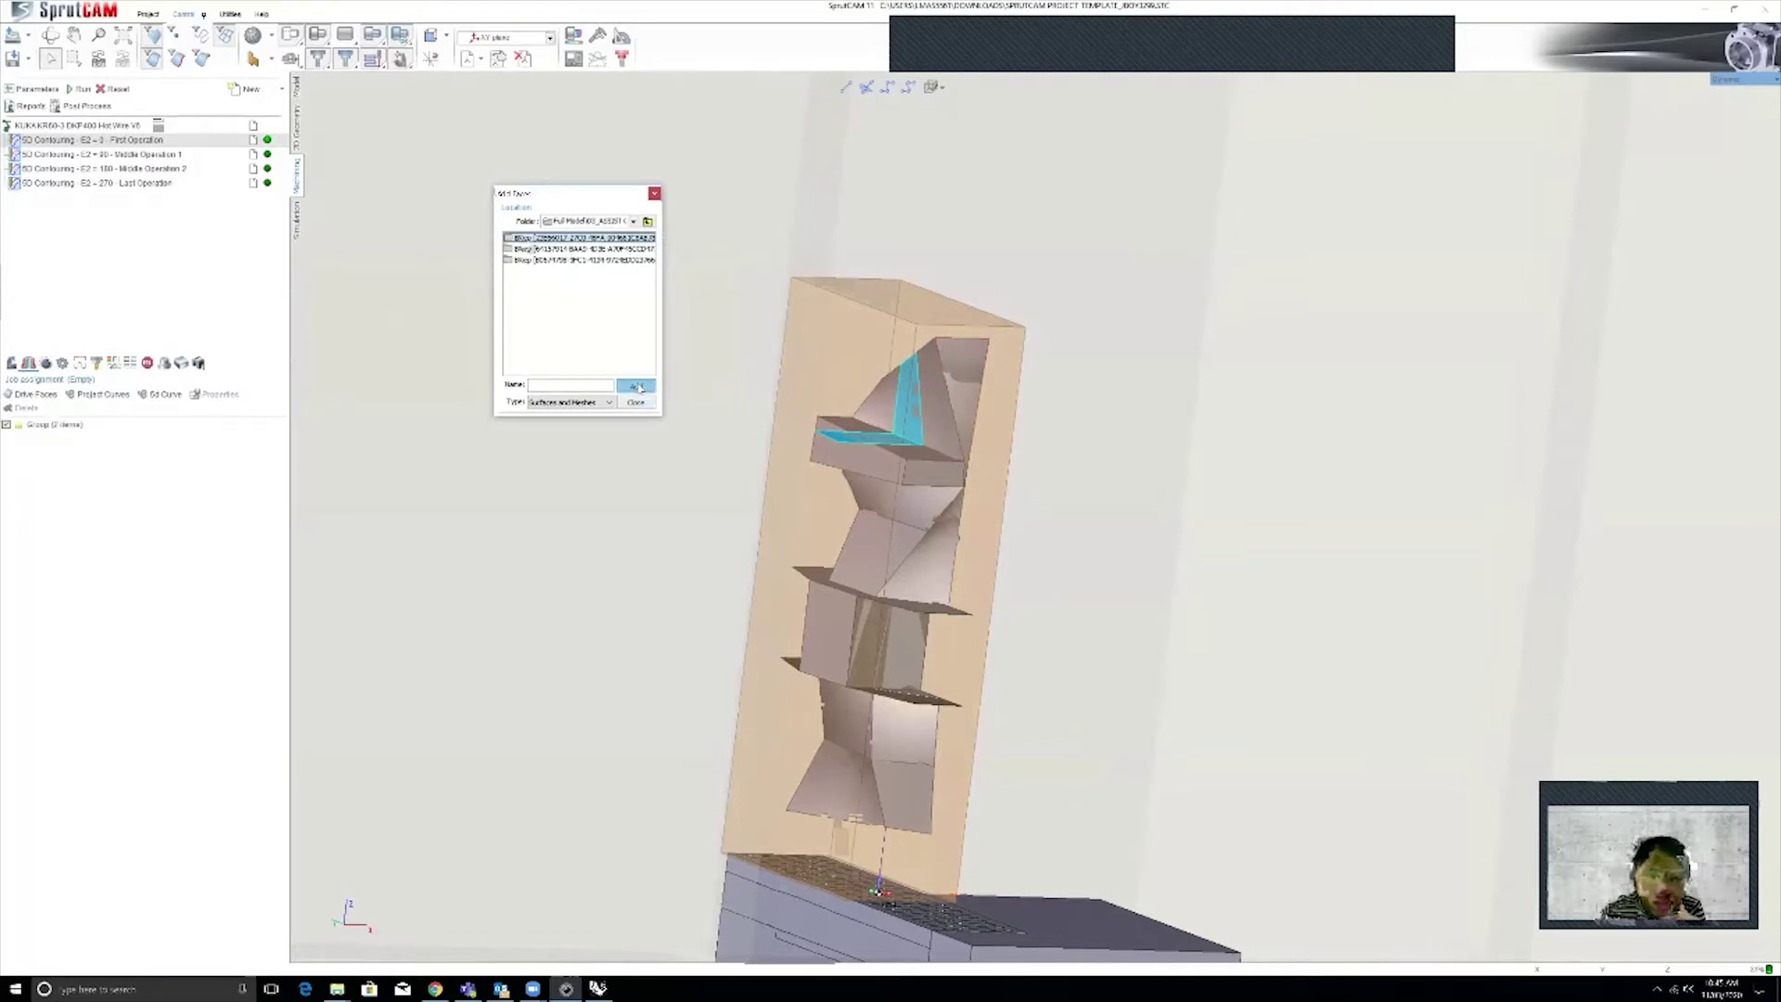
left_click(655, 194)
Select the new drive-face group and examine its faces and guide line around the upper ledge
left_click(53, 425)
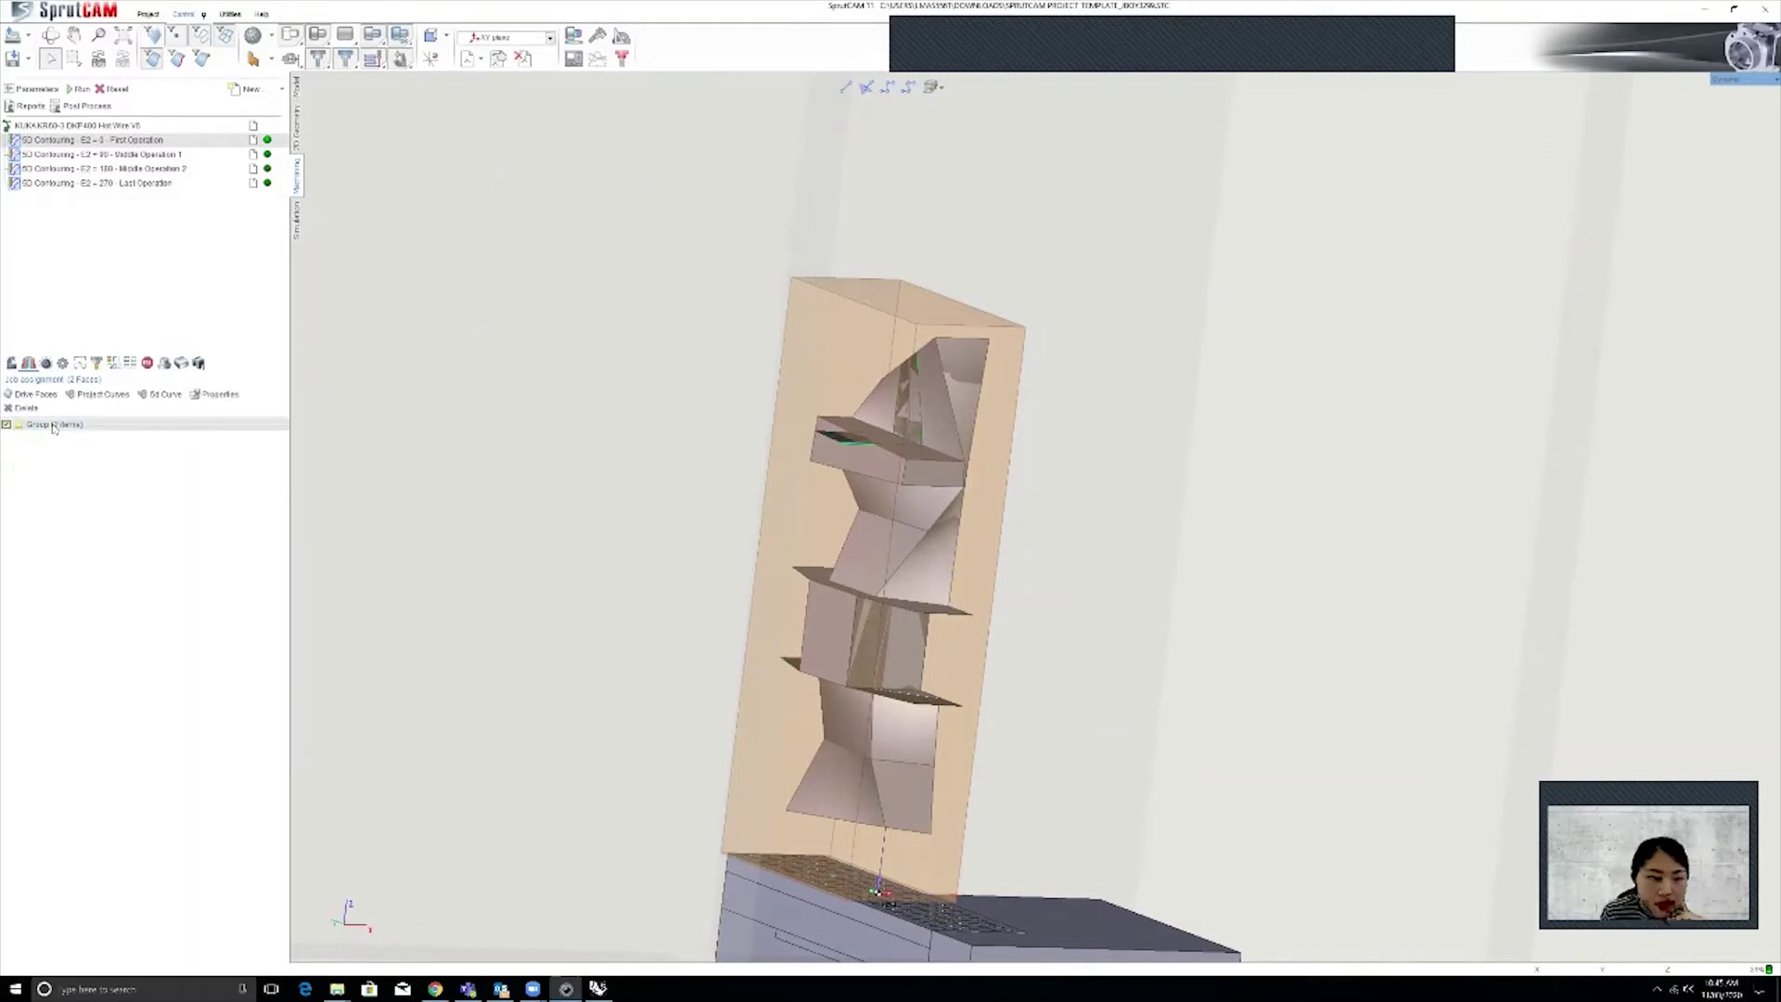
scroll(883, 463, "up", 8)
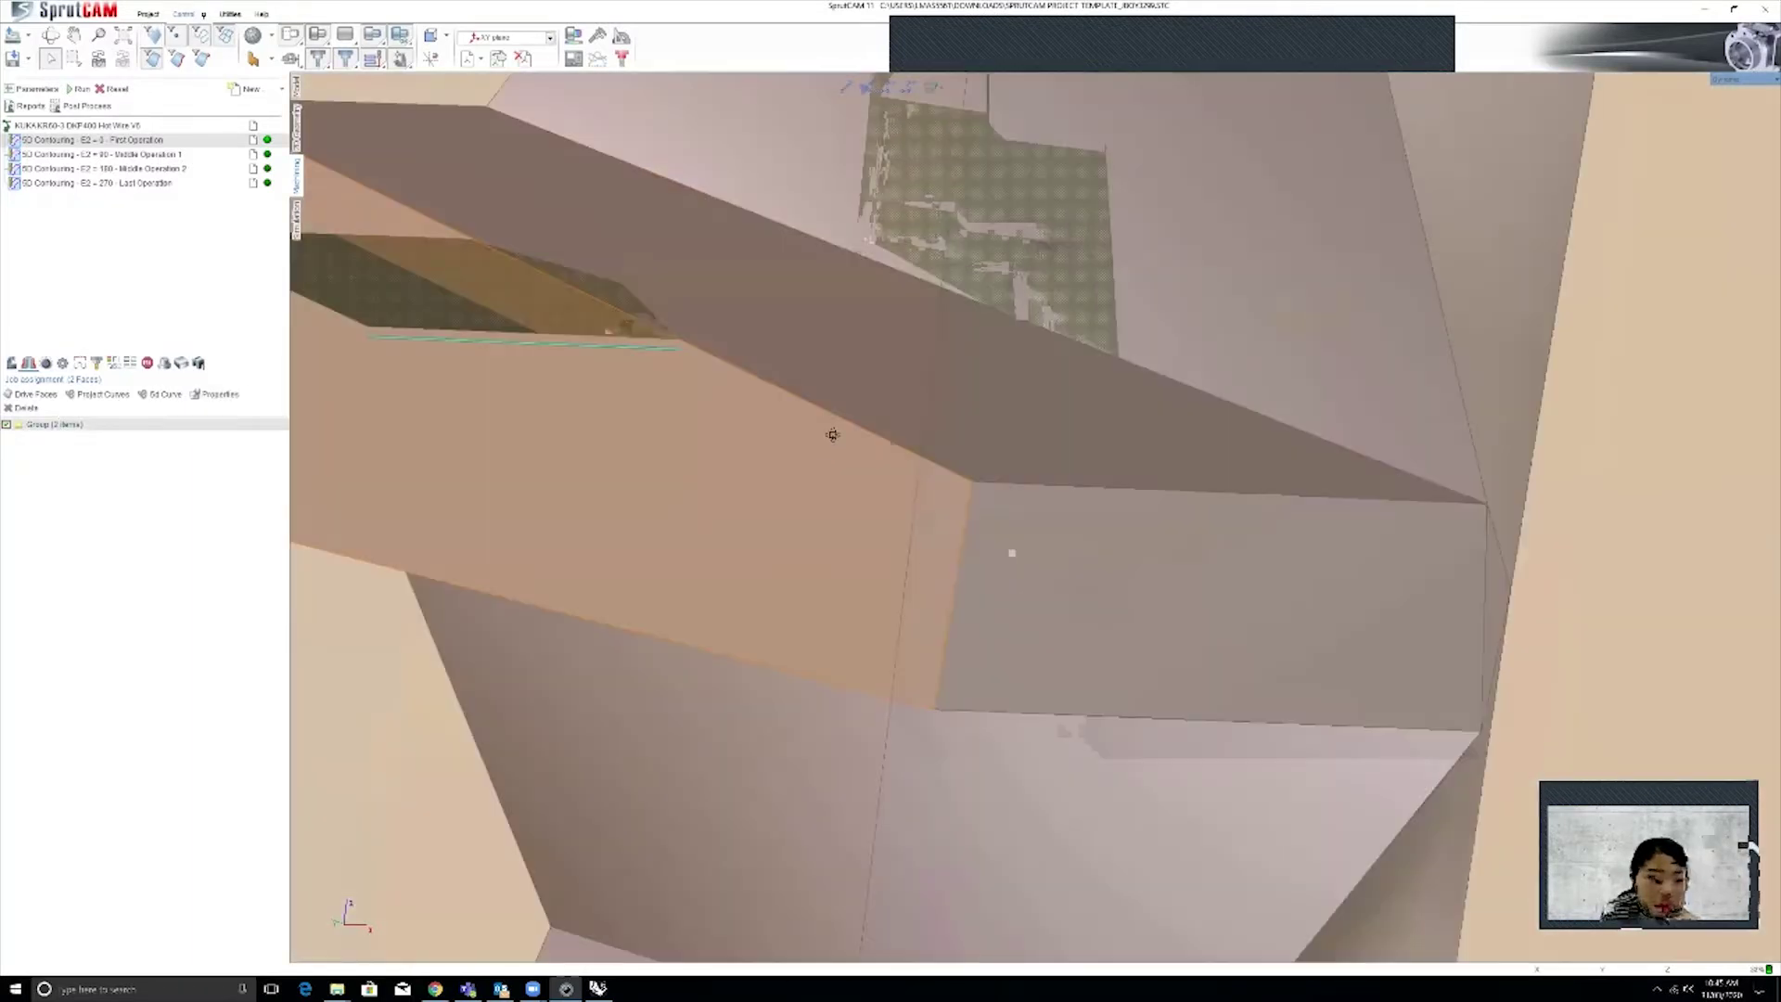
scroll(930, 436, "up", 5)
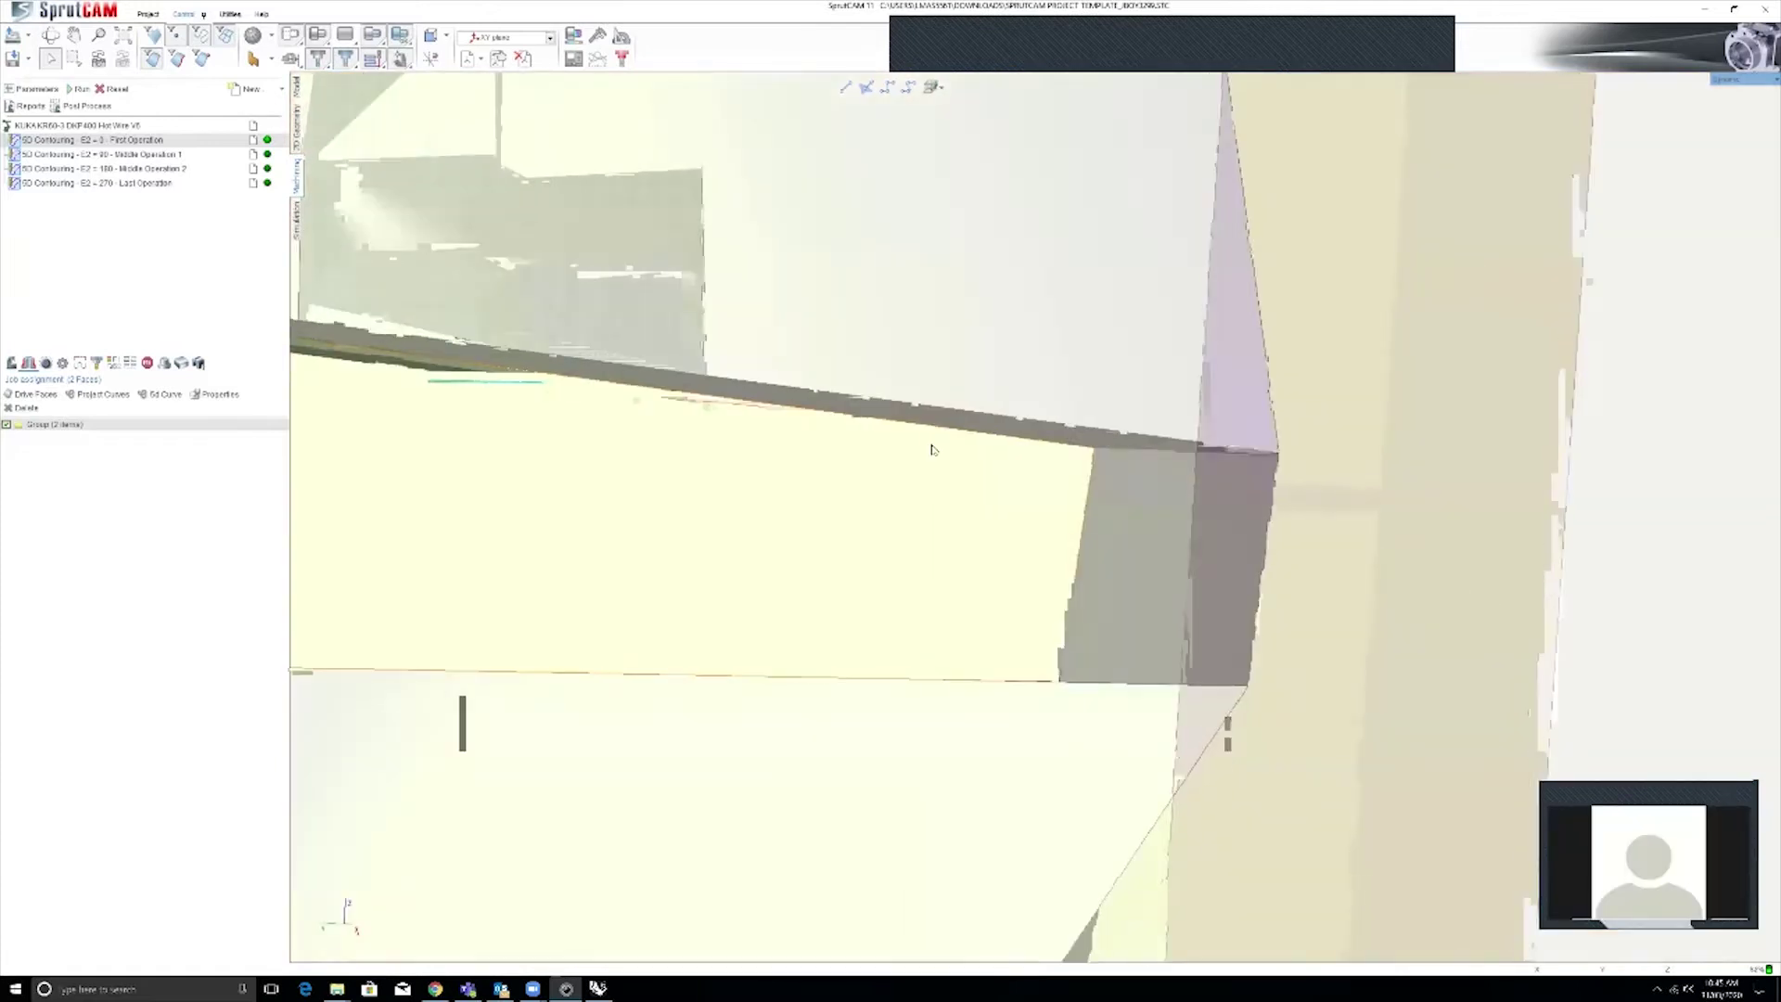
scroll(932, 450, "down", 8)
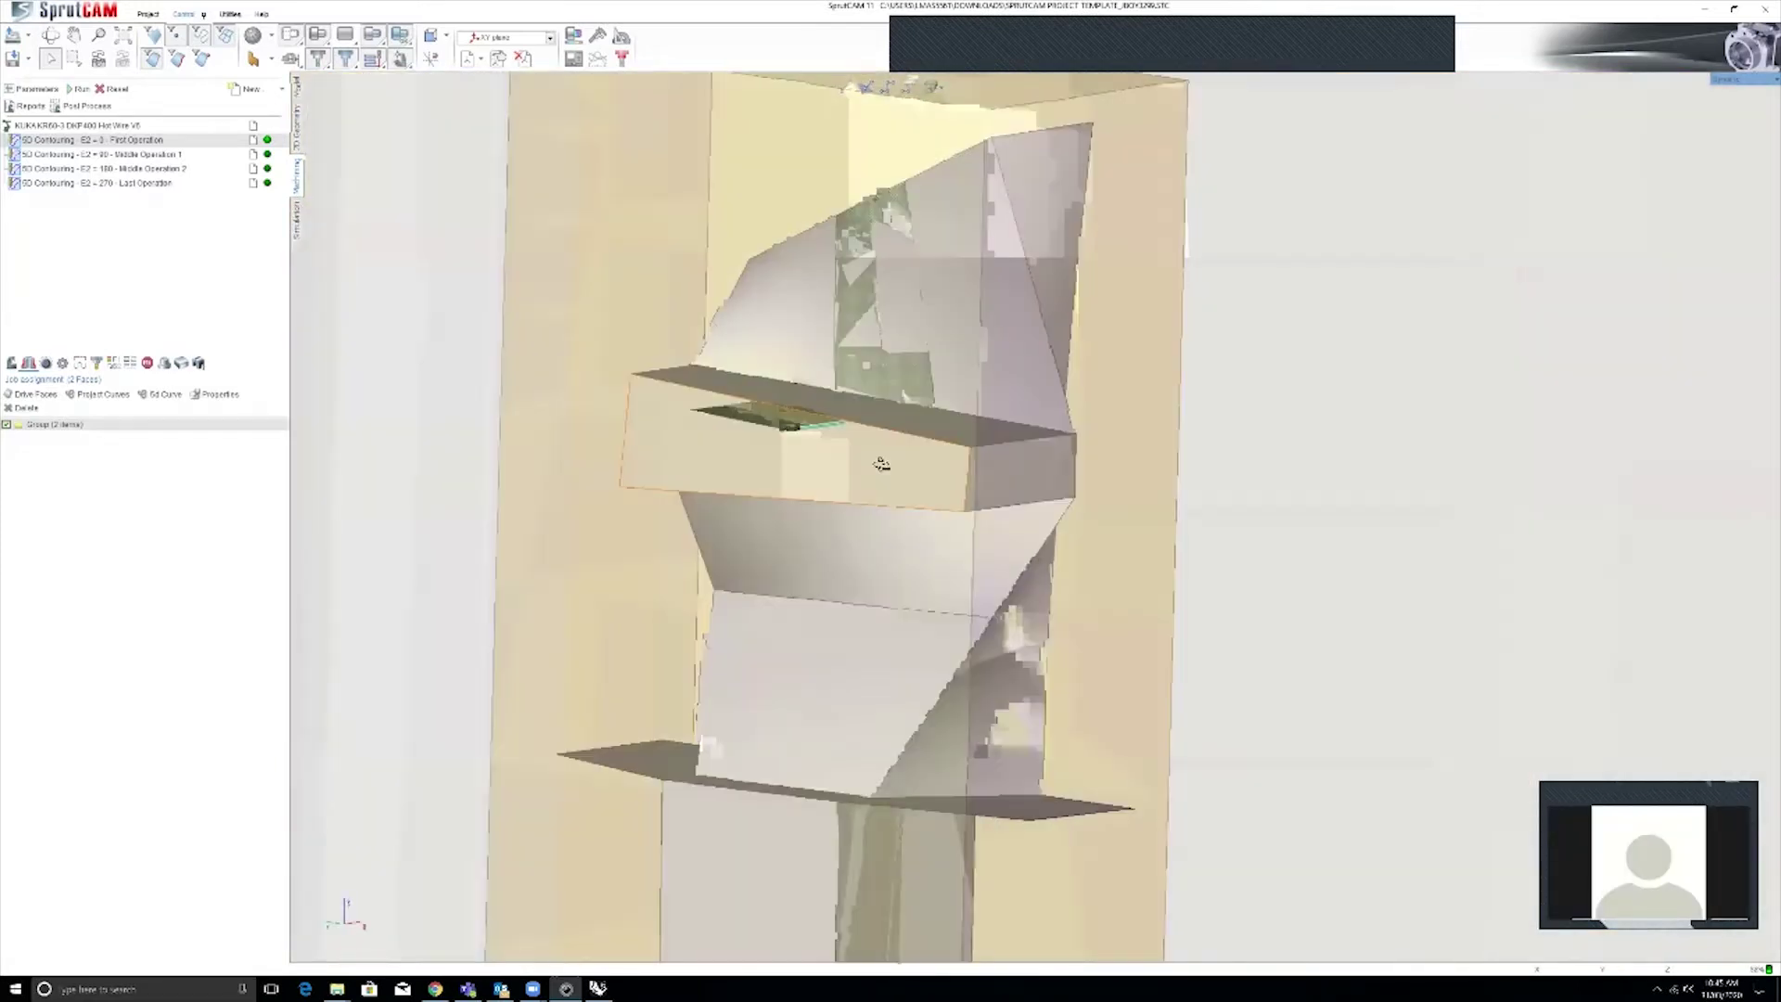
scroll(857, 449, "up", 3)
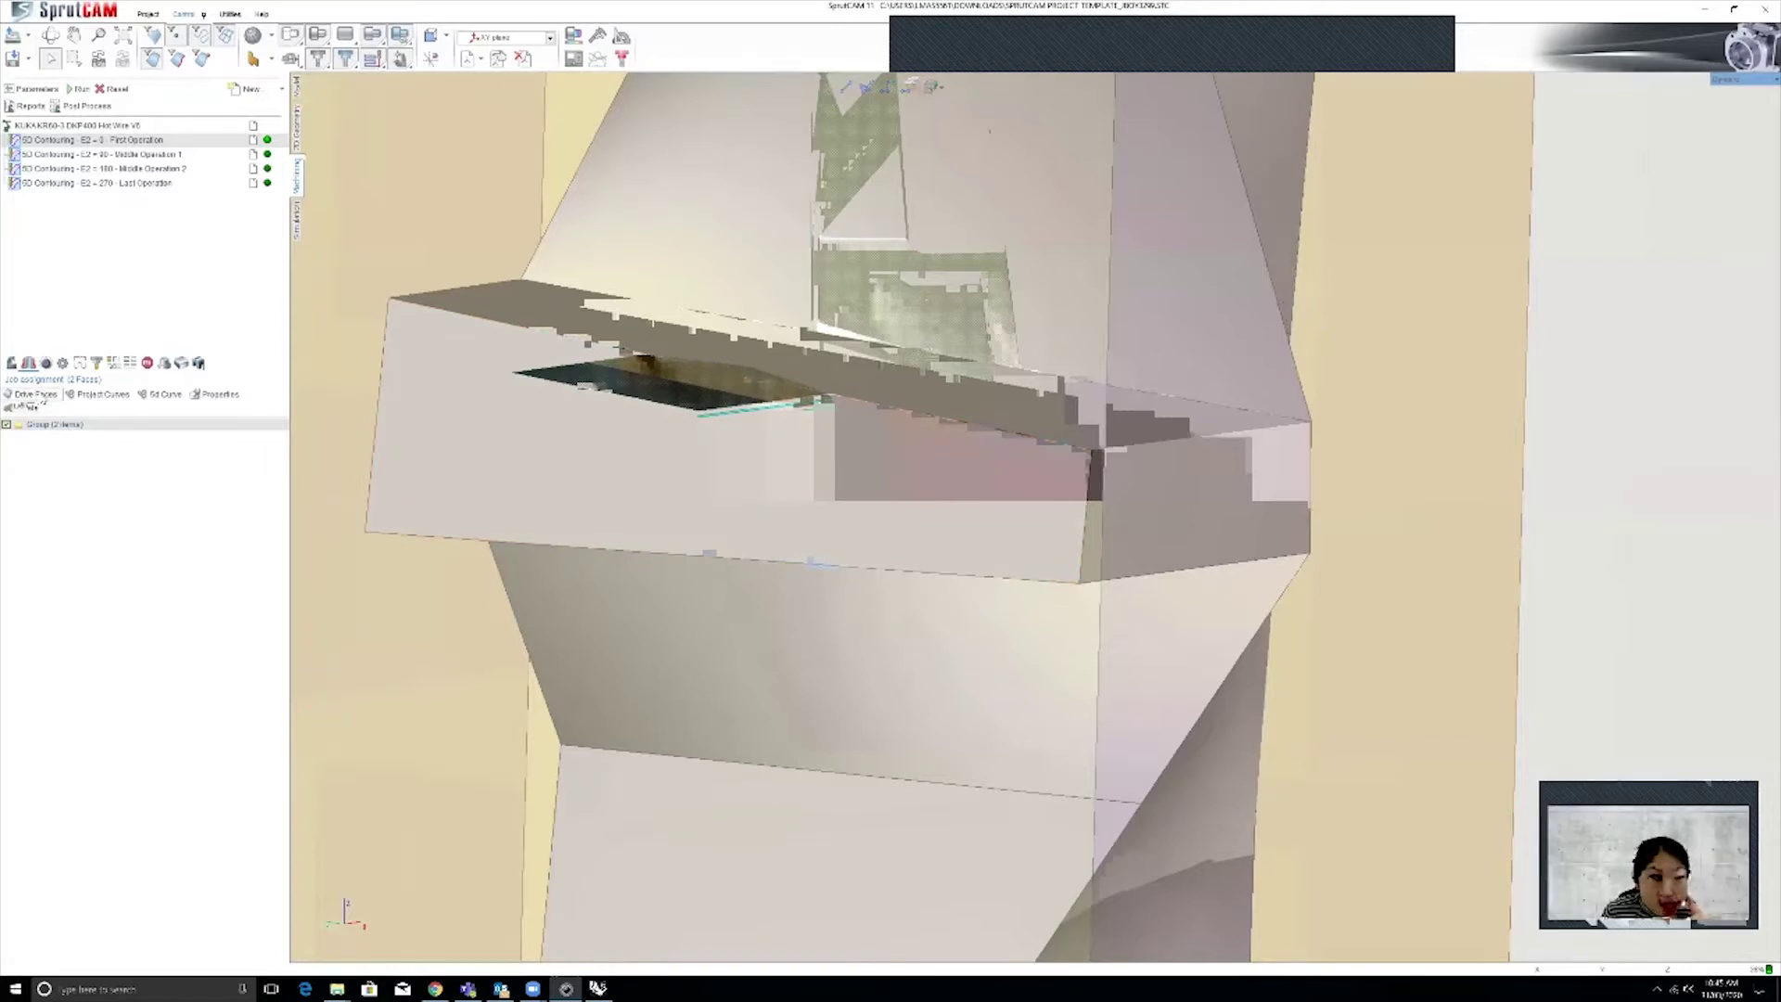
Reopen the drive face selection to preview which surfaces the first BRep contains, and close it without adding anything
left_click(65, 426)
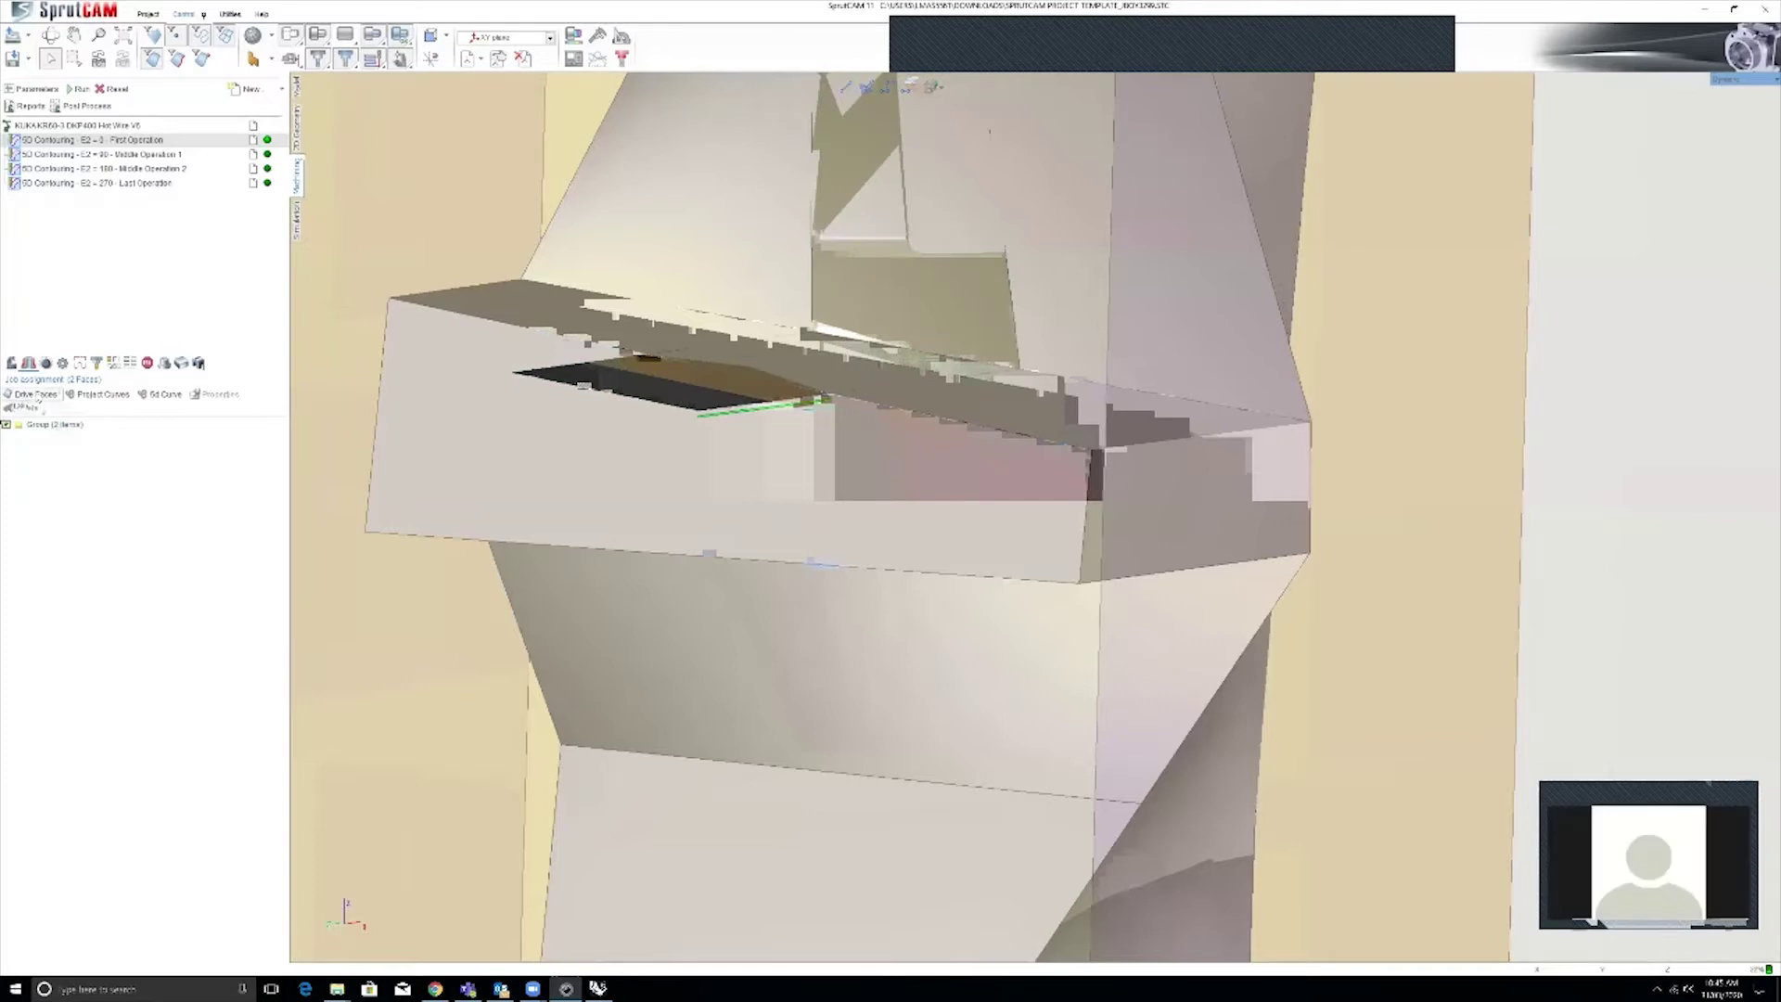
left_click(35, 394)
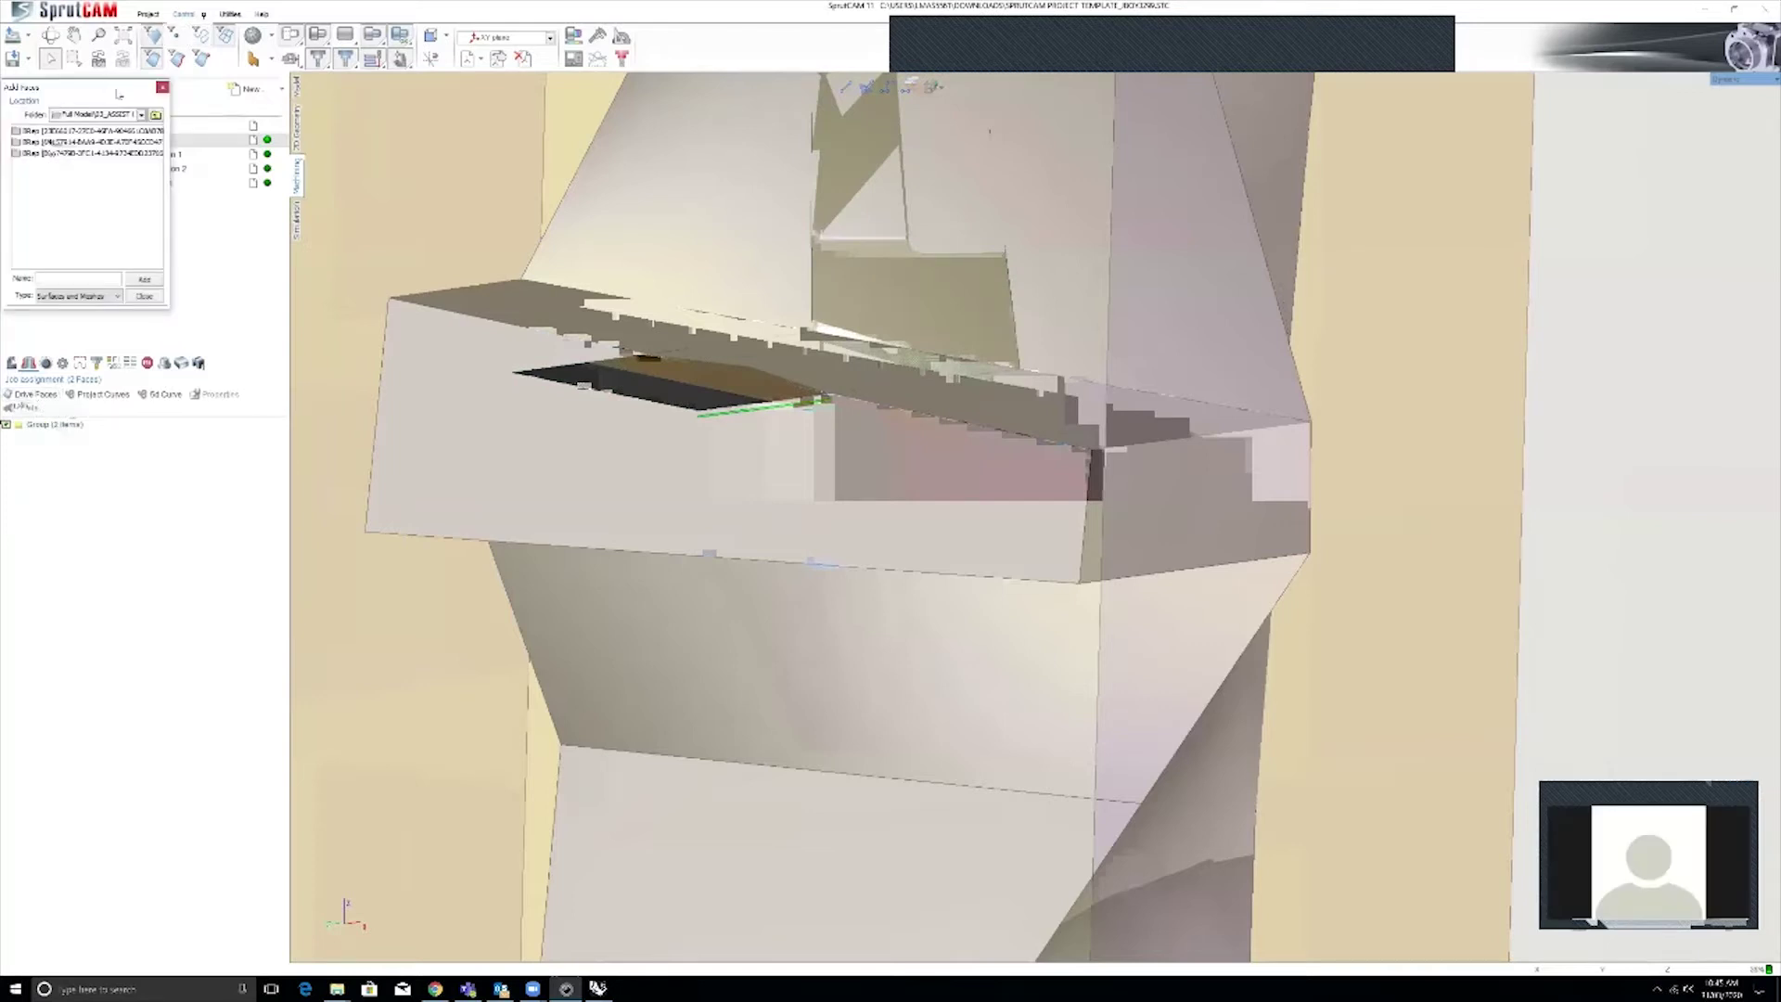
left_click_drag(119, 90, 775, 199)
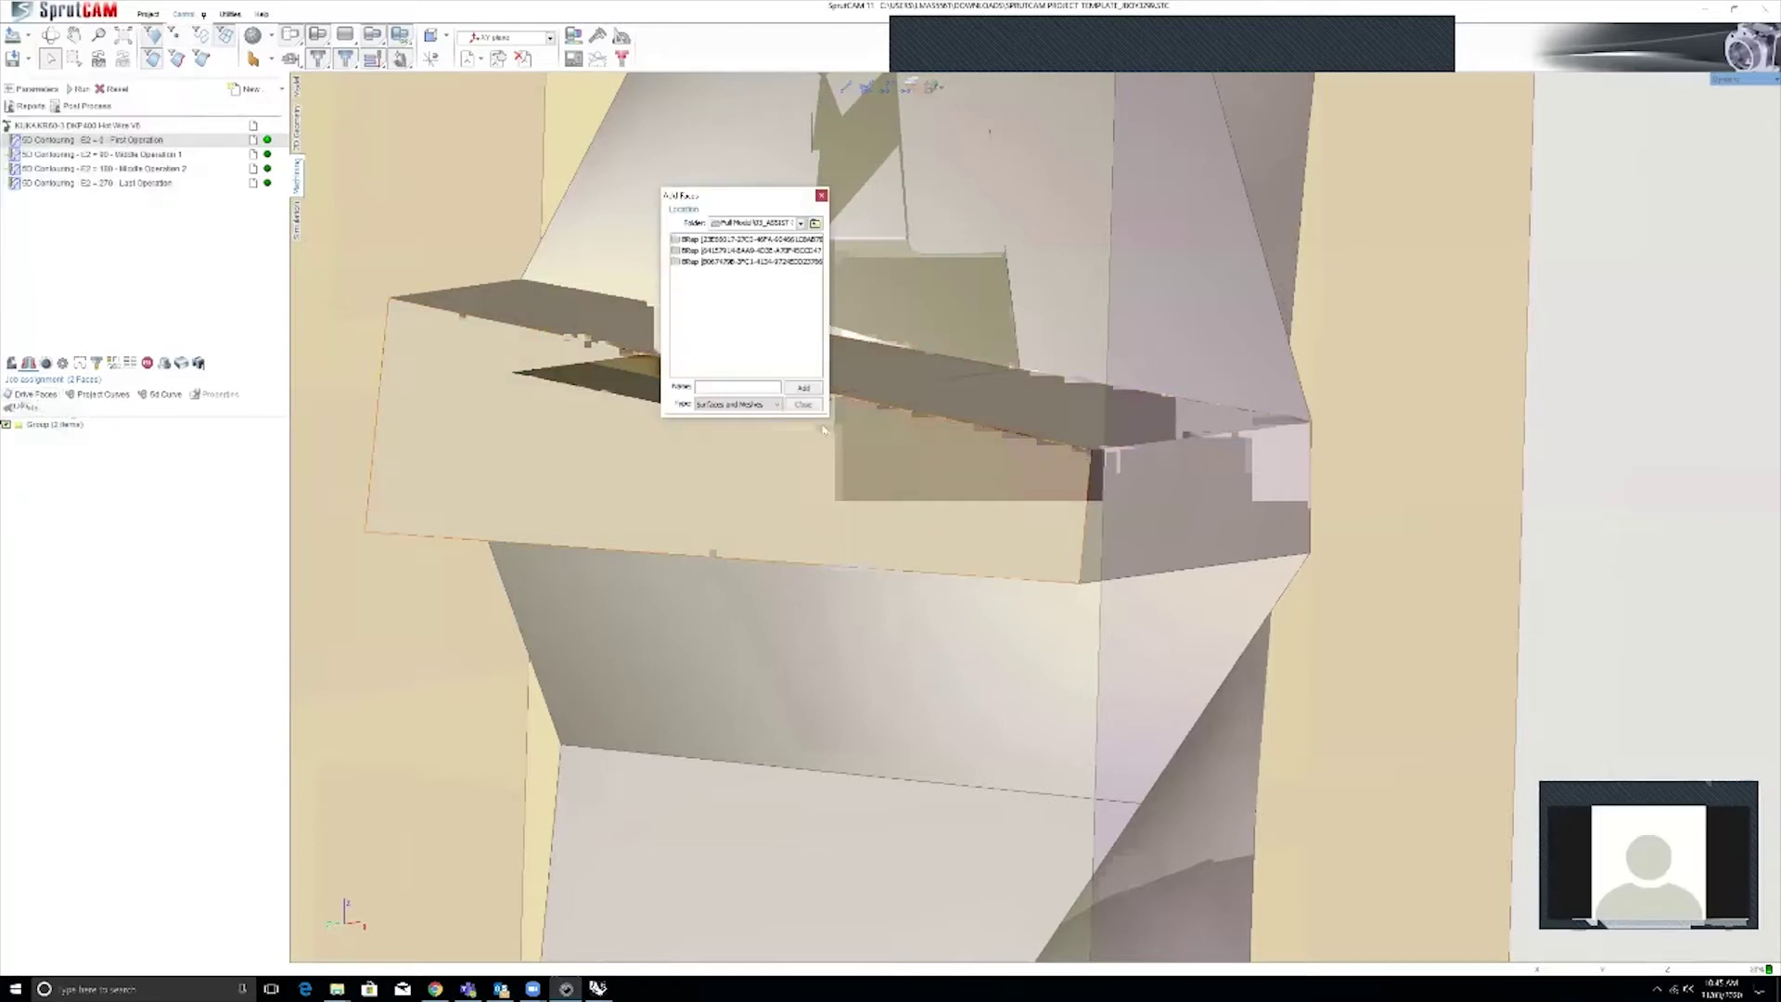
left_click(761, 240)
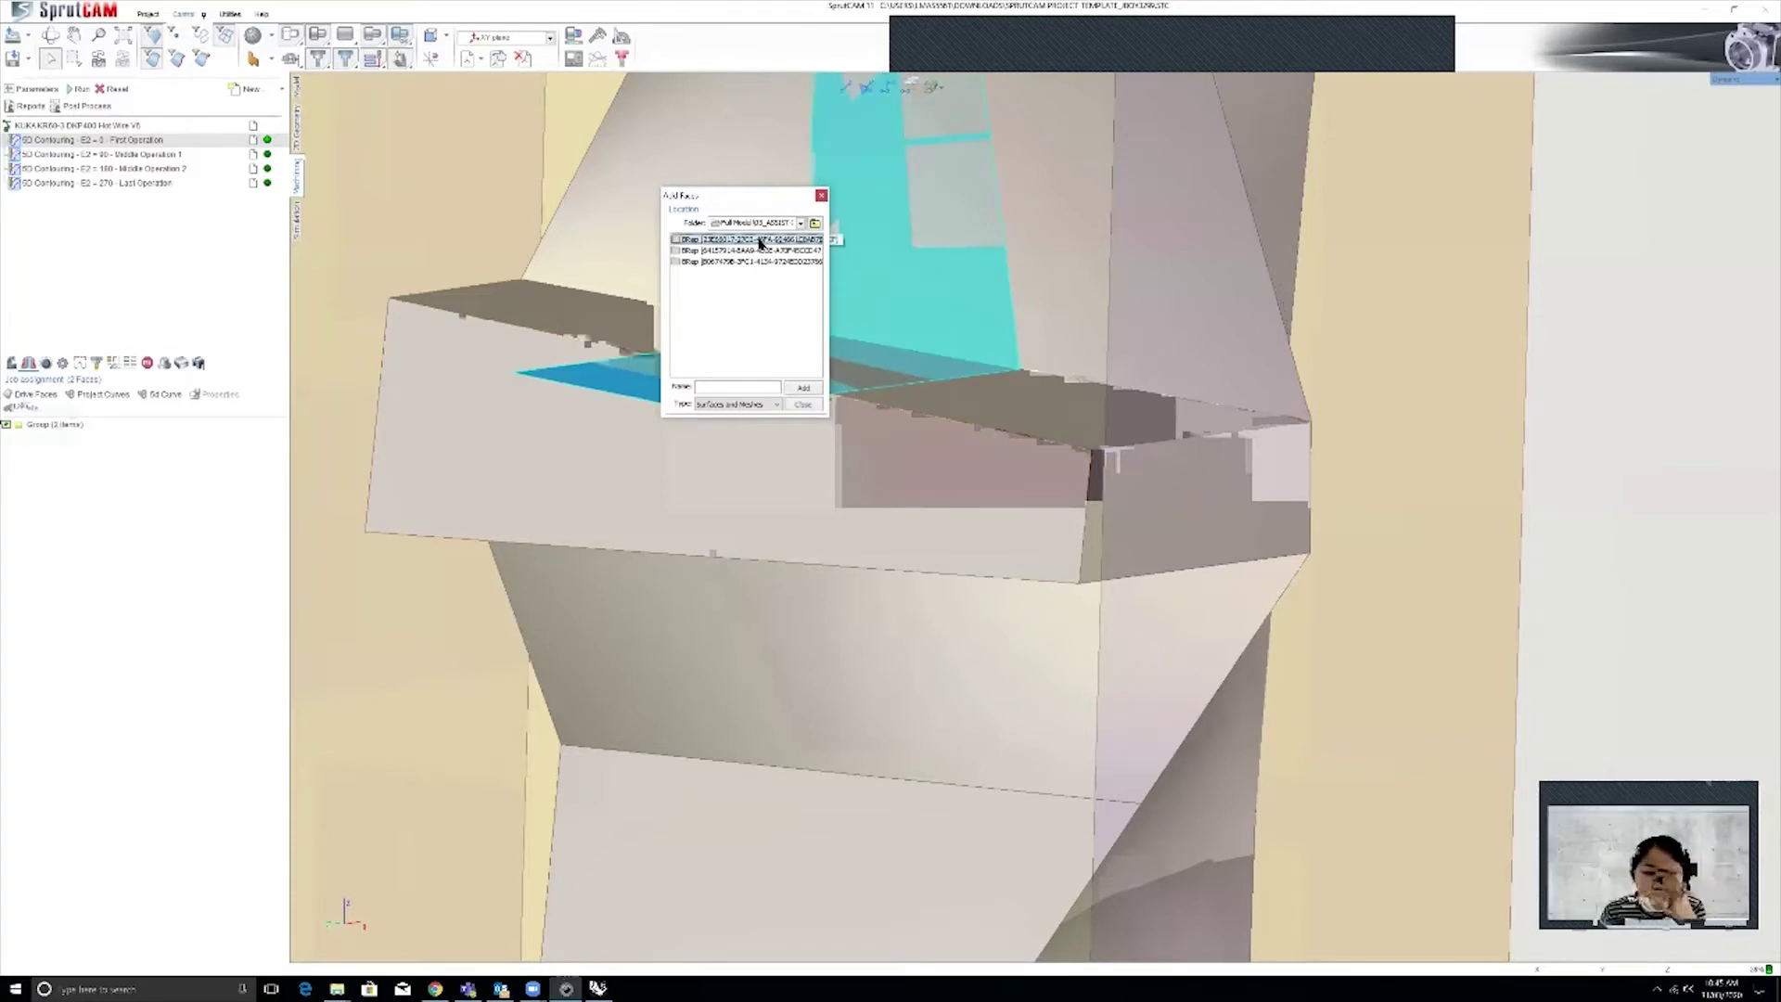
left_click(821, 195)
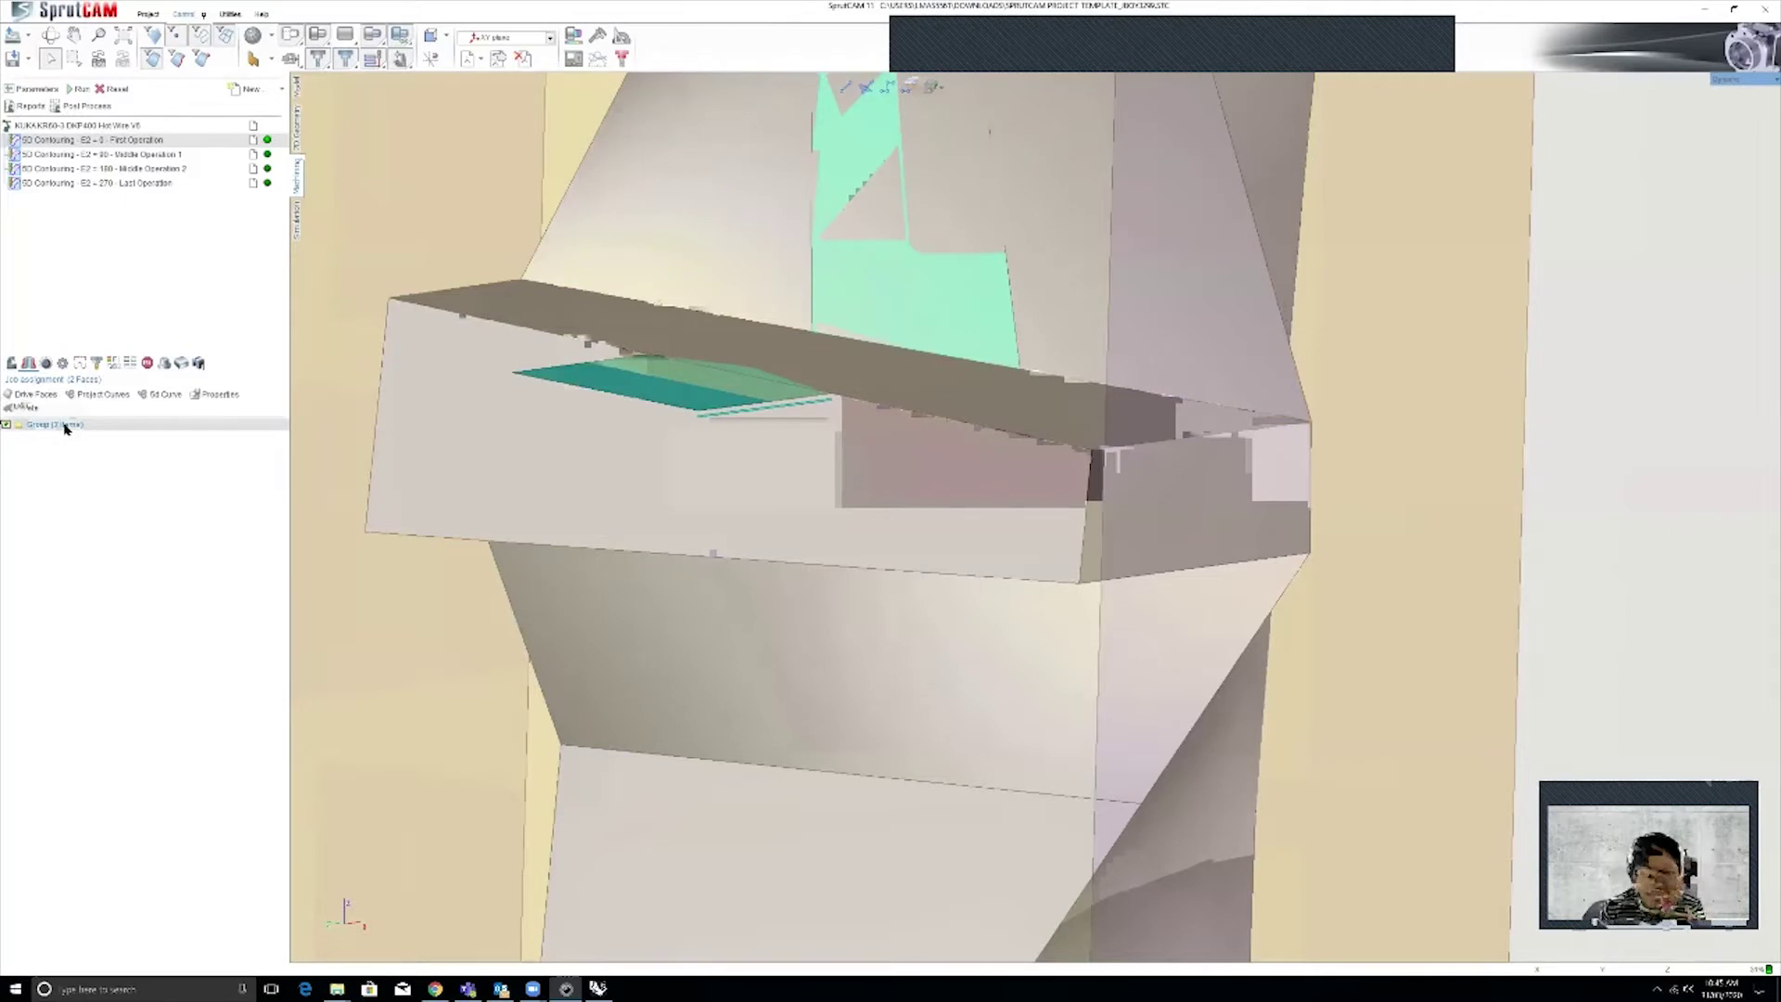
Inspect the position of the drive-face group's guide line relative to the notch surfaces from several angles
scroll(866, 547, "down", 3)
scroll(874, 433, "up", 2)
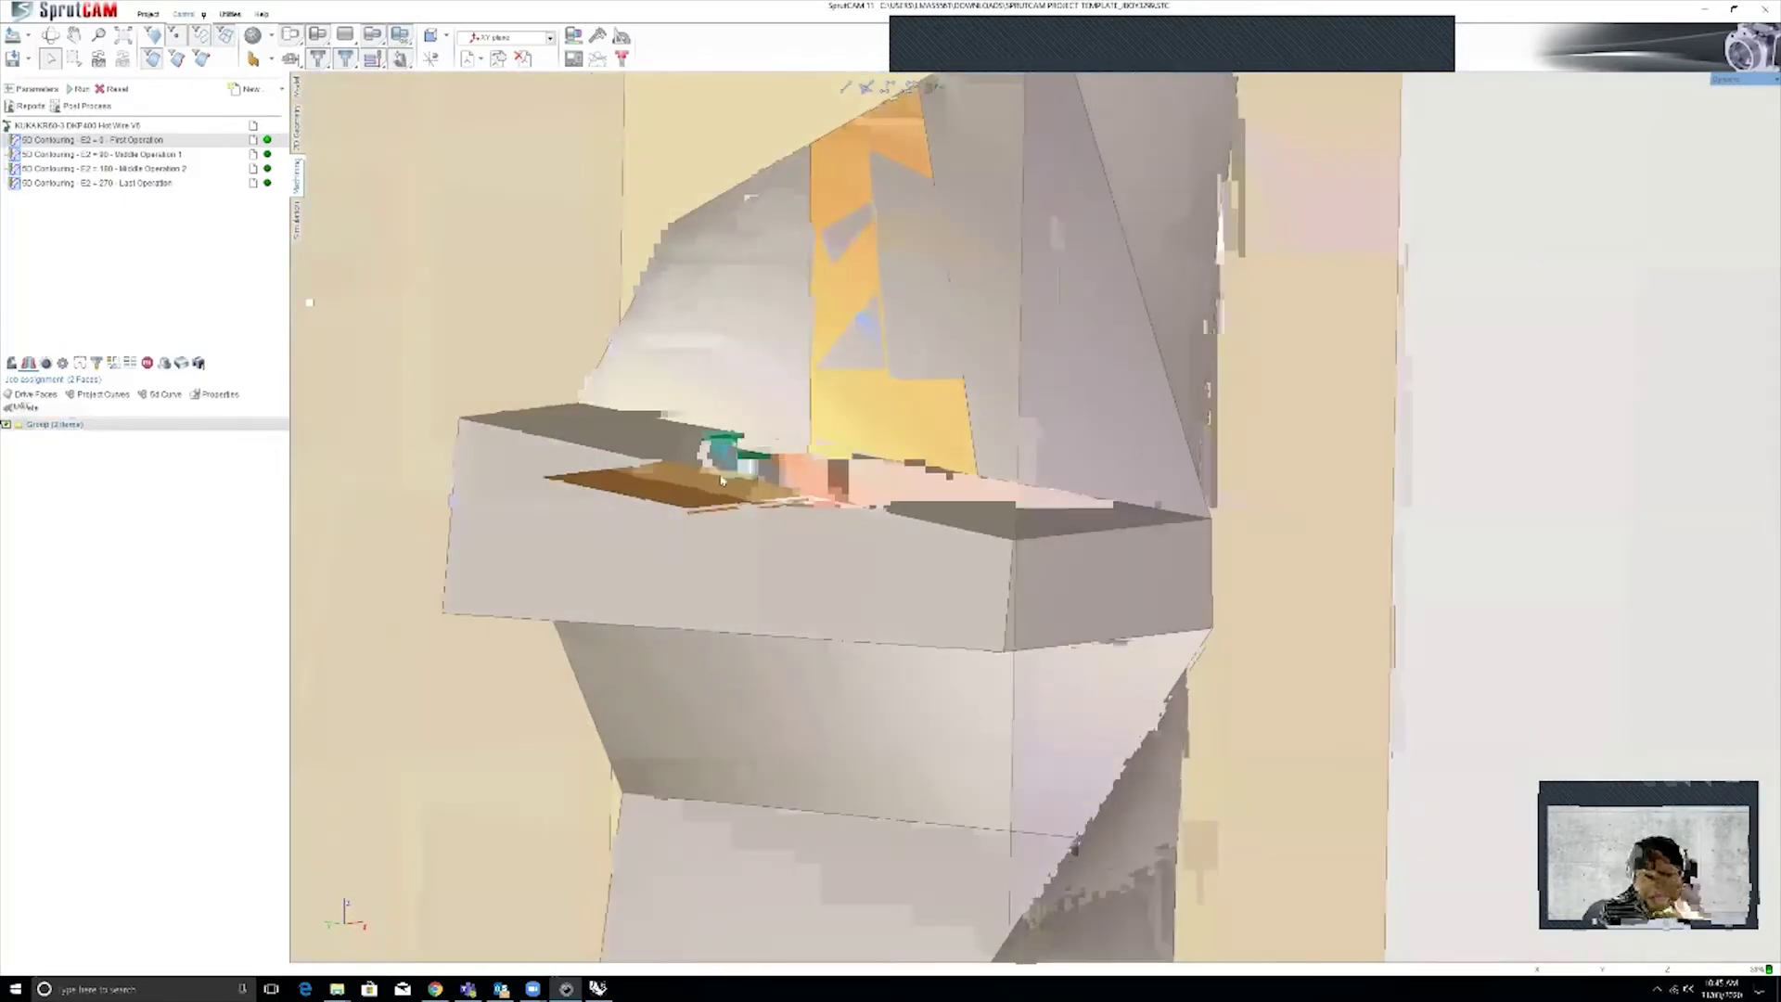
scroll(724, 482, "up", 5)
middle_click_drag(755, 522, 707, 501)
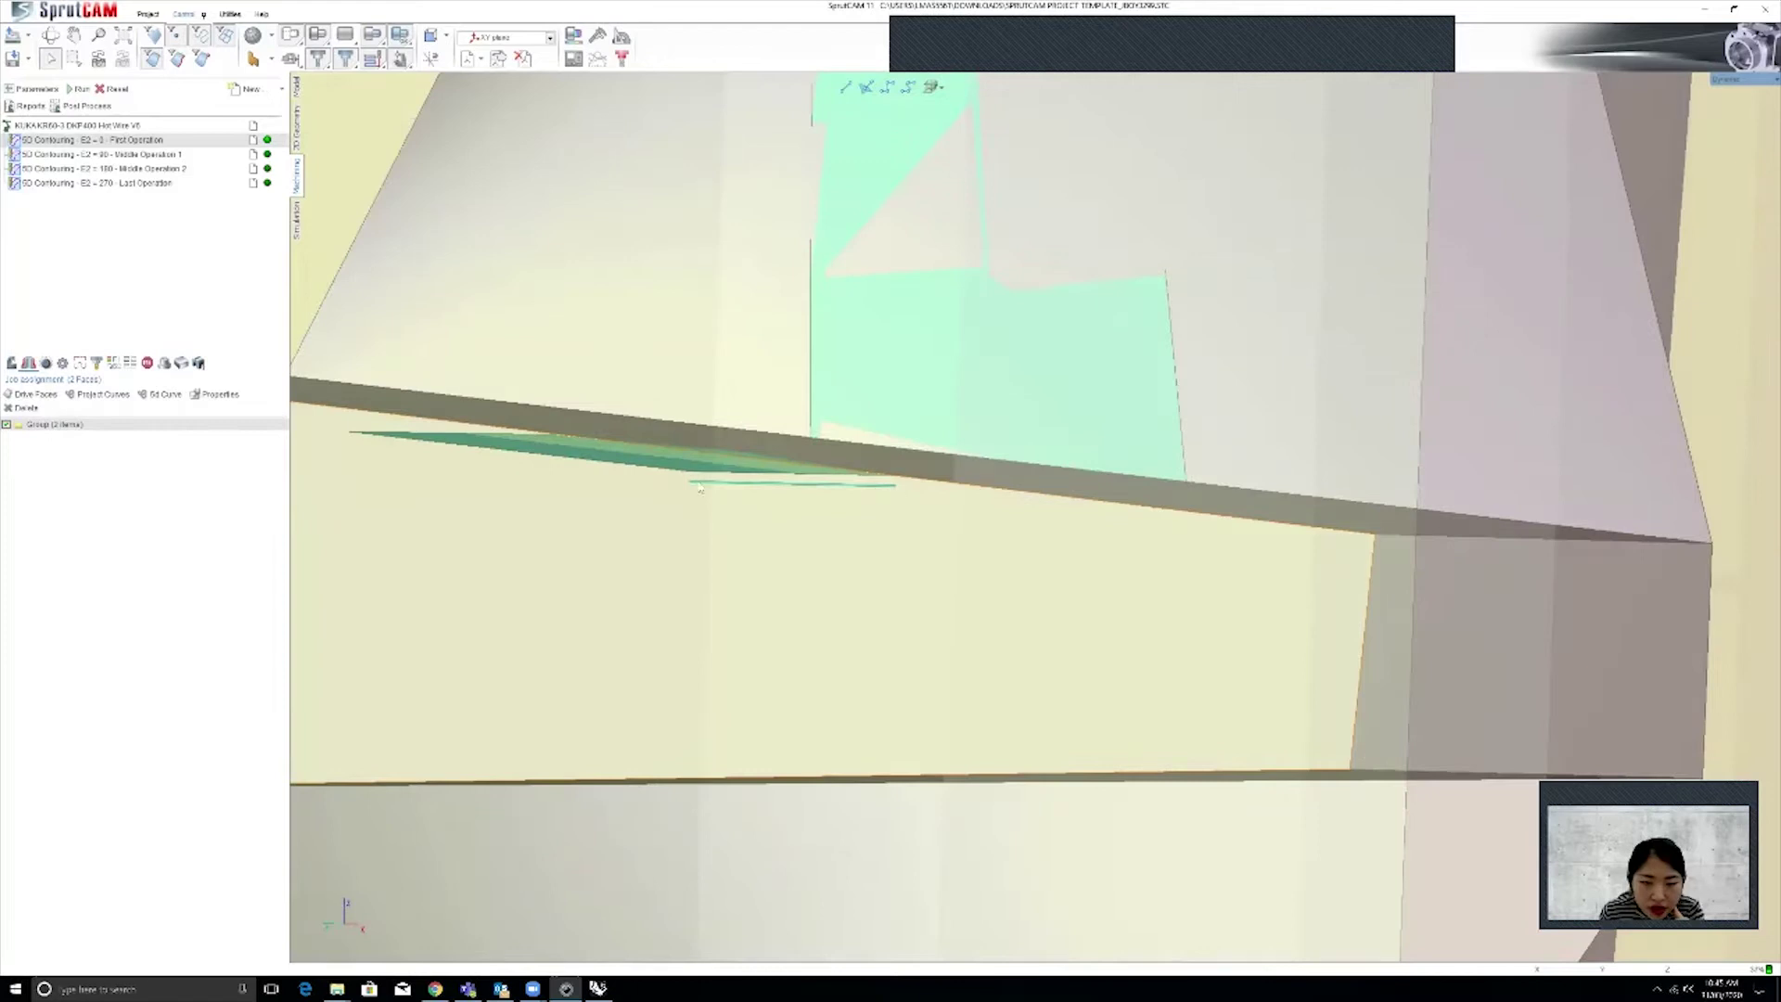
mouse_move(709, 497)
middle_mouse_down()
mouse_move(703, 464)
mouse_move(728, 517)
middle_mouse_up()
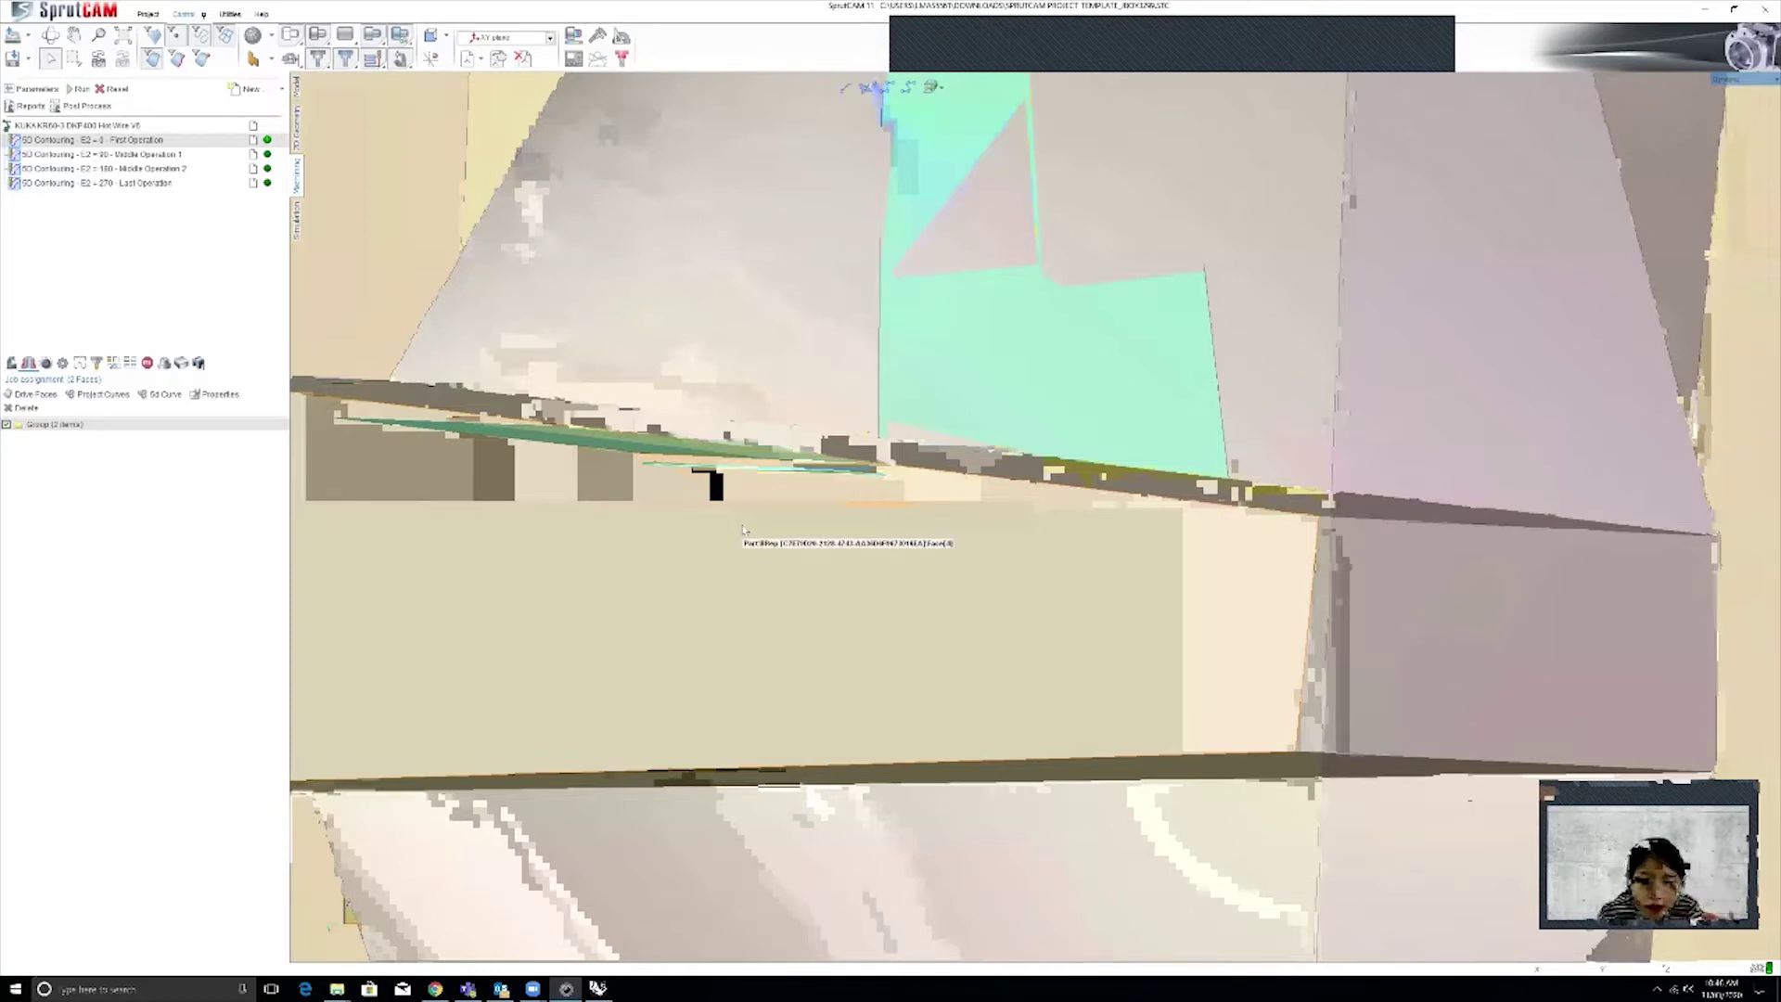
scroll(742, 530, "down", 4)
scroll(712, 495, "up", 5)
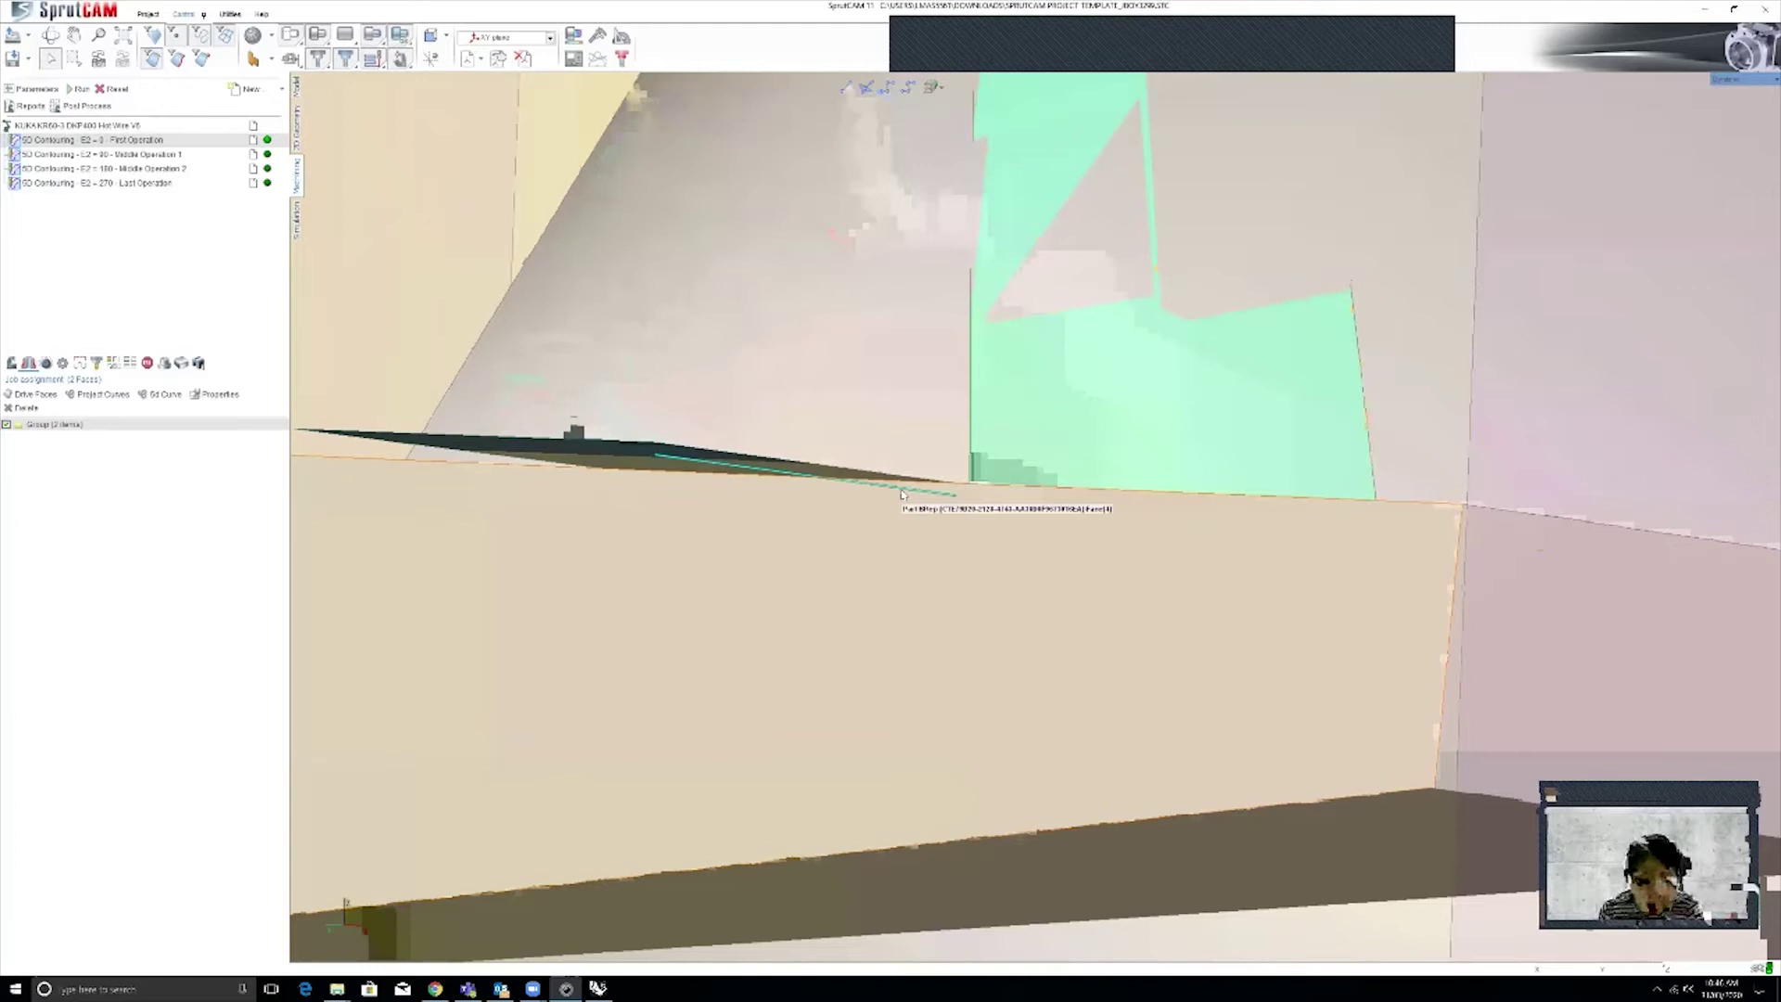
middle_click_drag(859, 509, 753, 550)
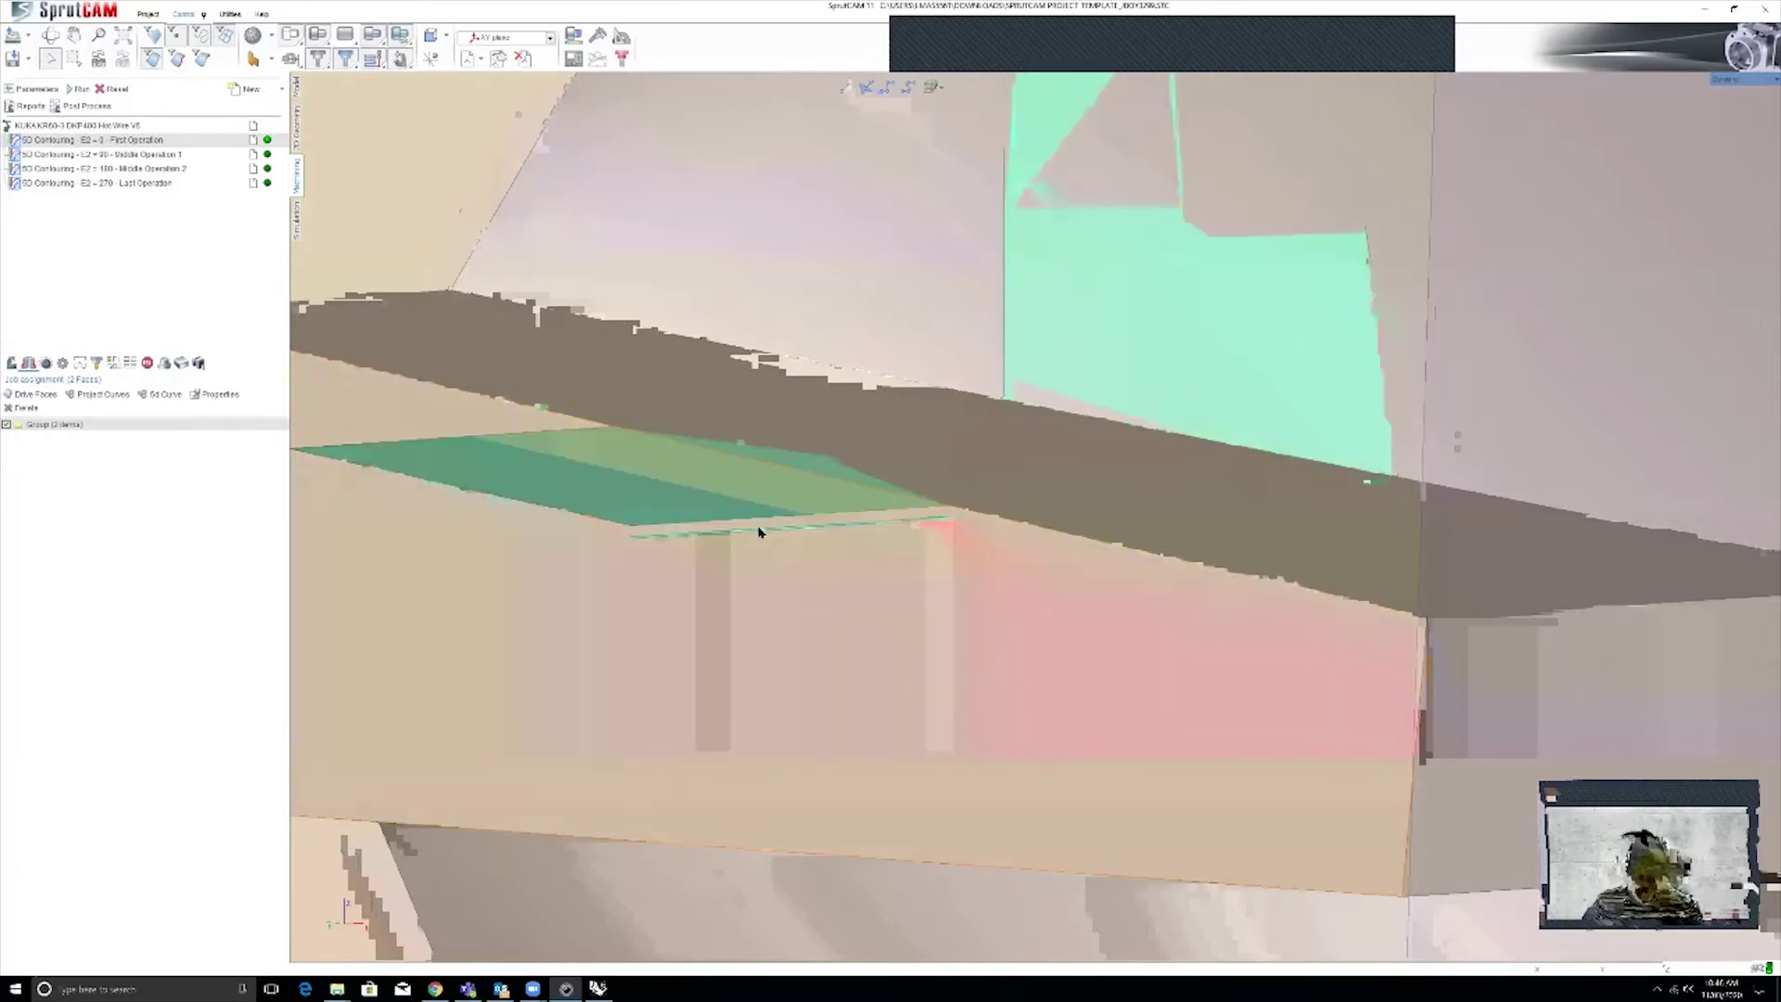
Enable the alternate front side option in the drive-face group's properties and apply it
double_click(54, 424)
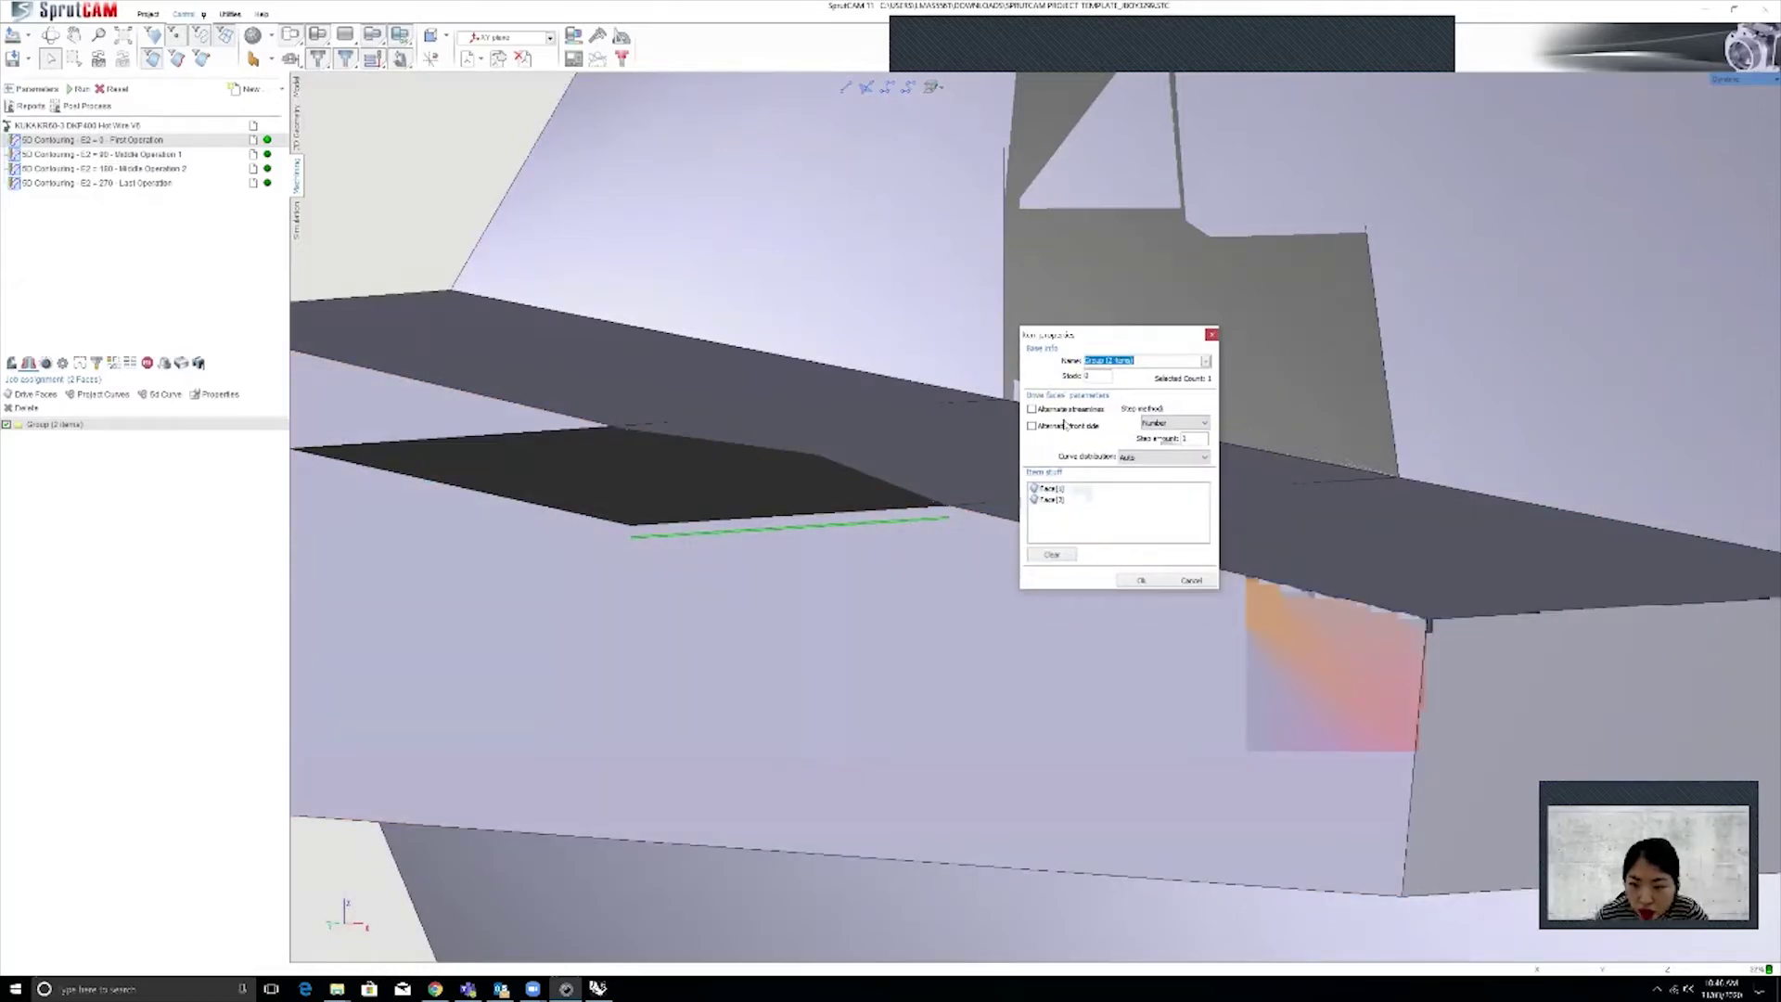
left_click(1066, 427)
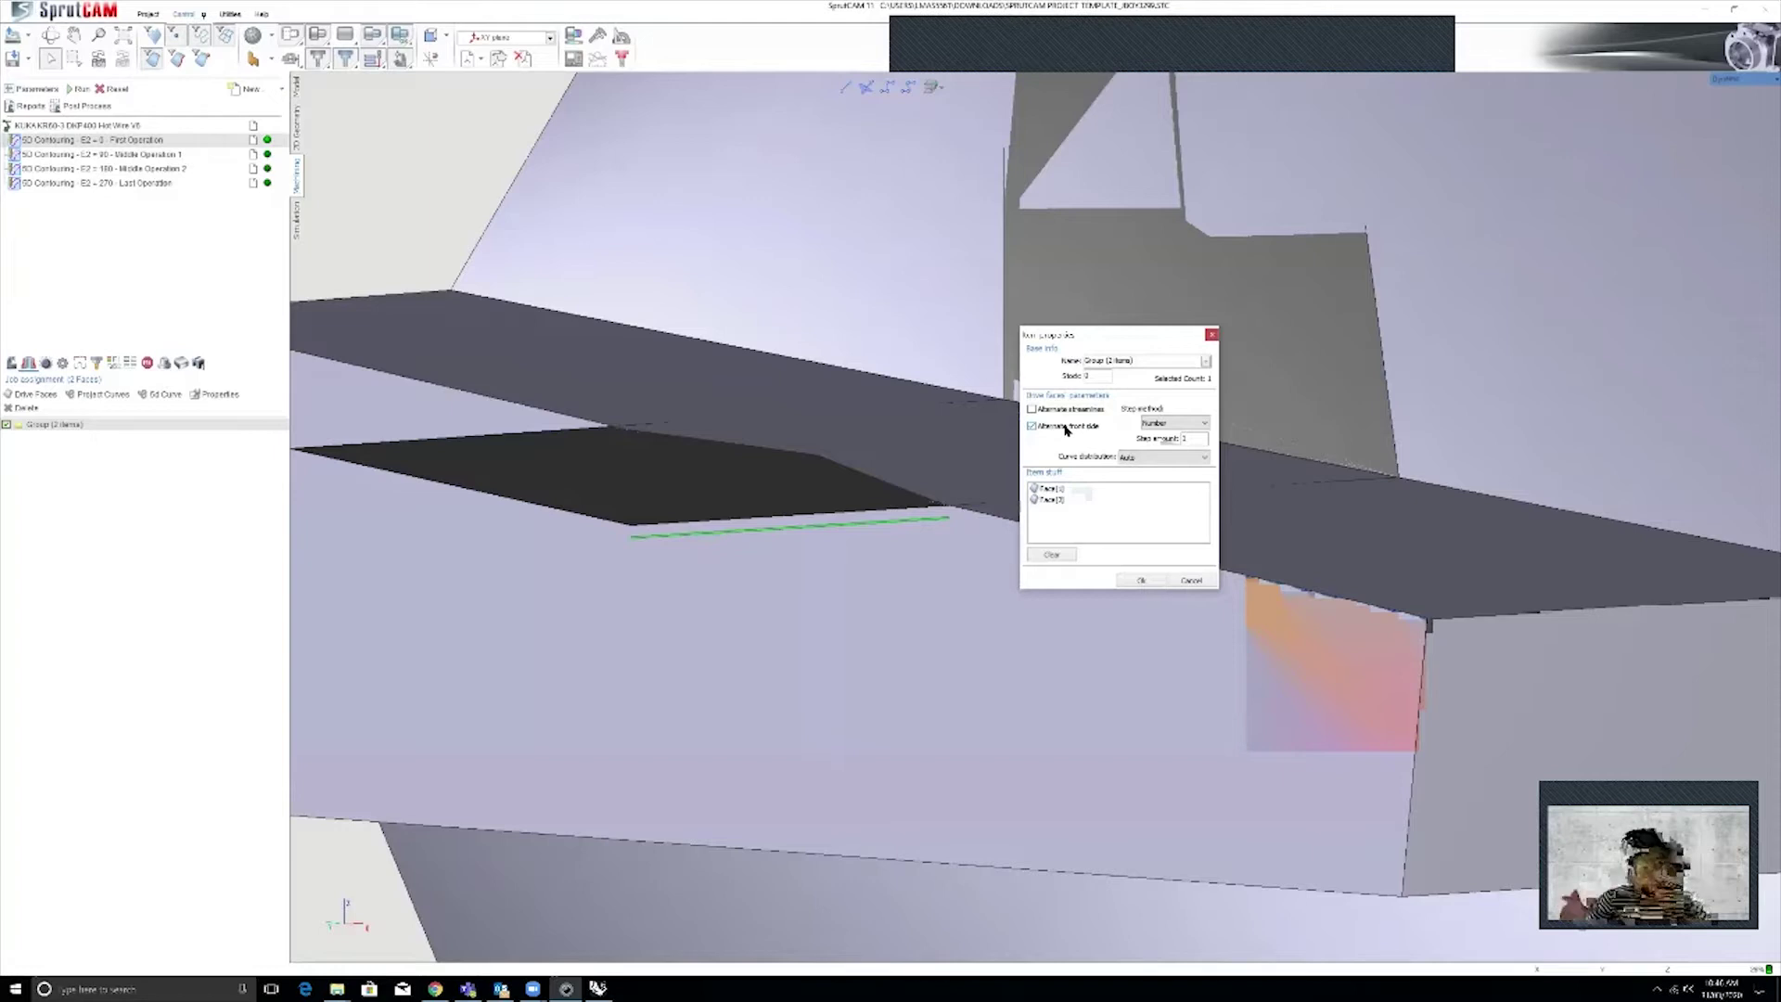
left_click(1141, 580)
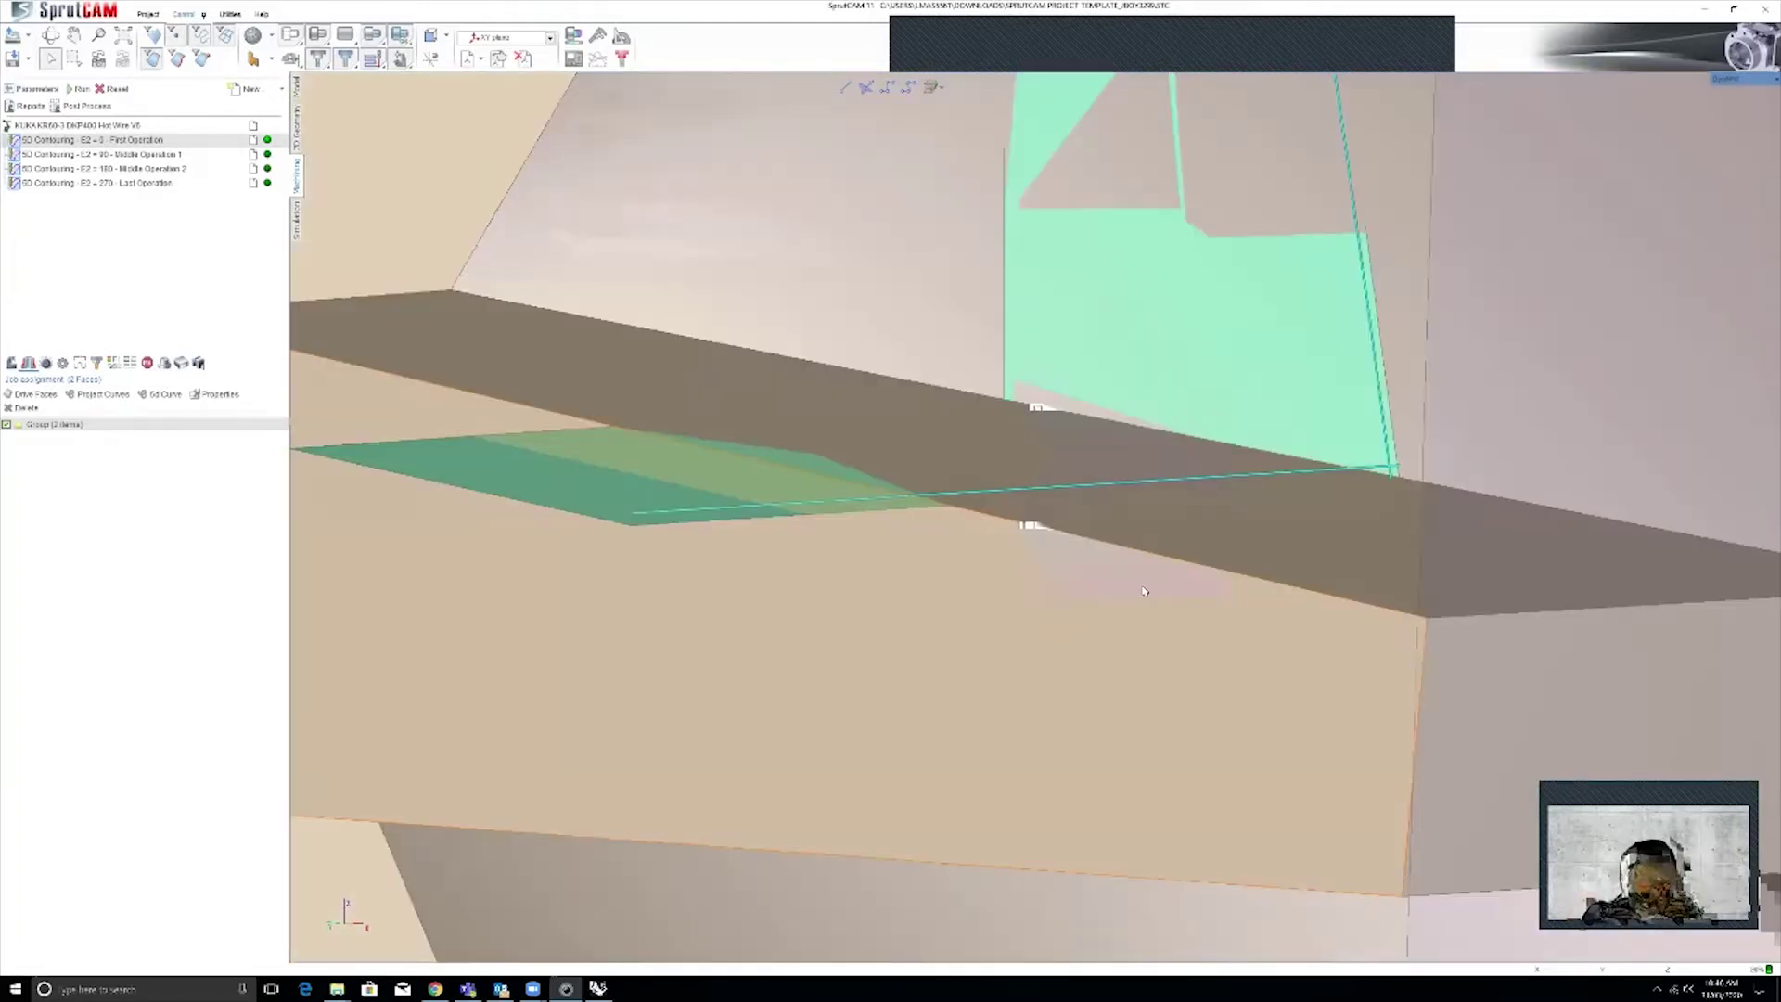
Inspect where the drive-face group's guide line runs along the notch and ledge from changed viewing angles
right_click_drag(1143, 591, 598, 512)
right_click_drag(1025, 483, 1156, 509)
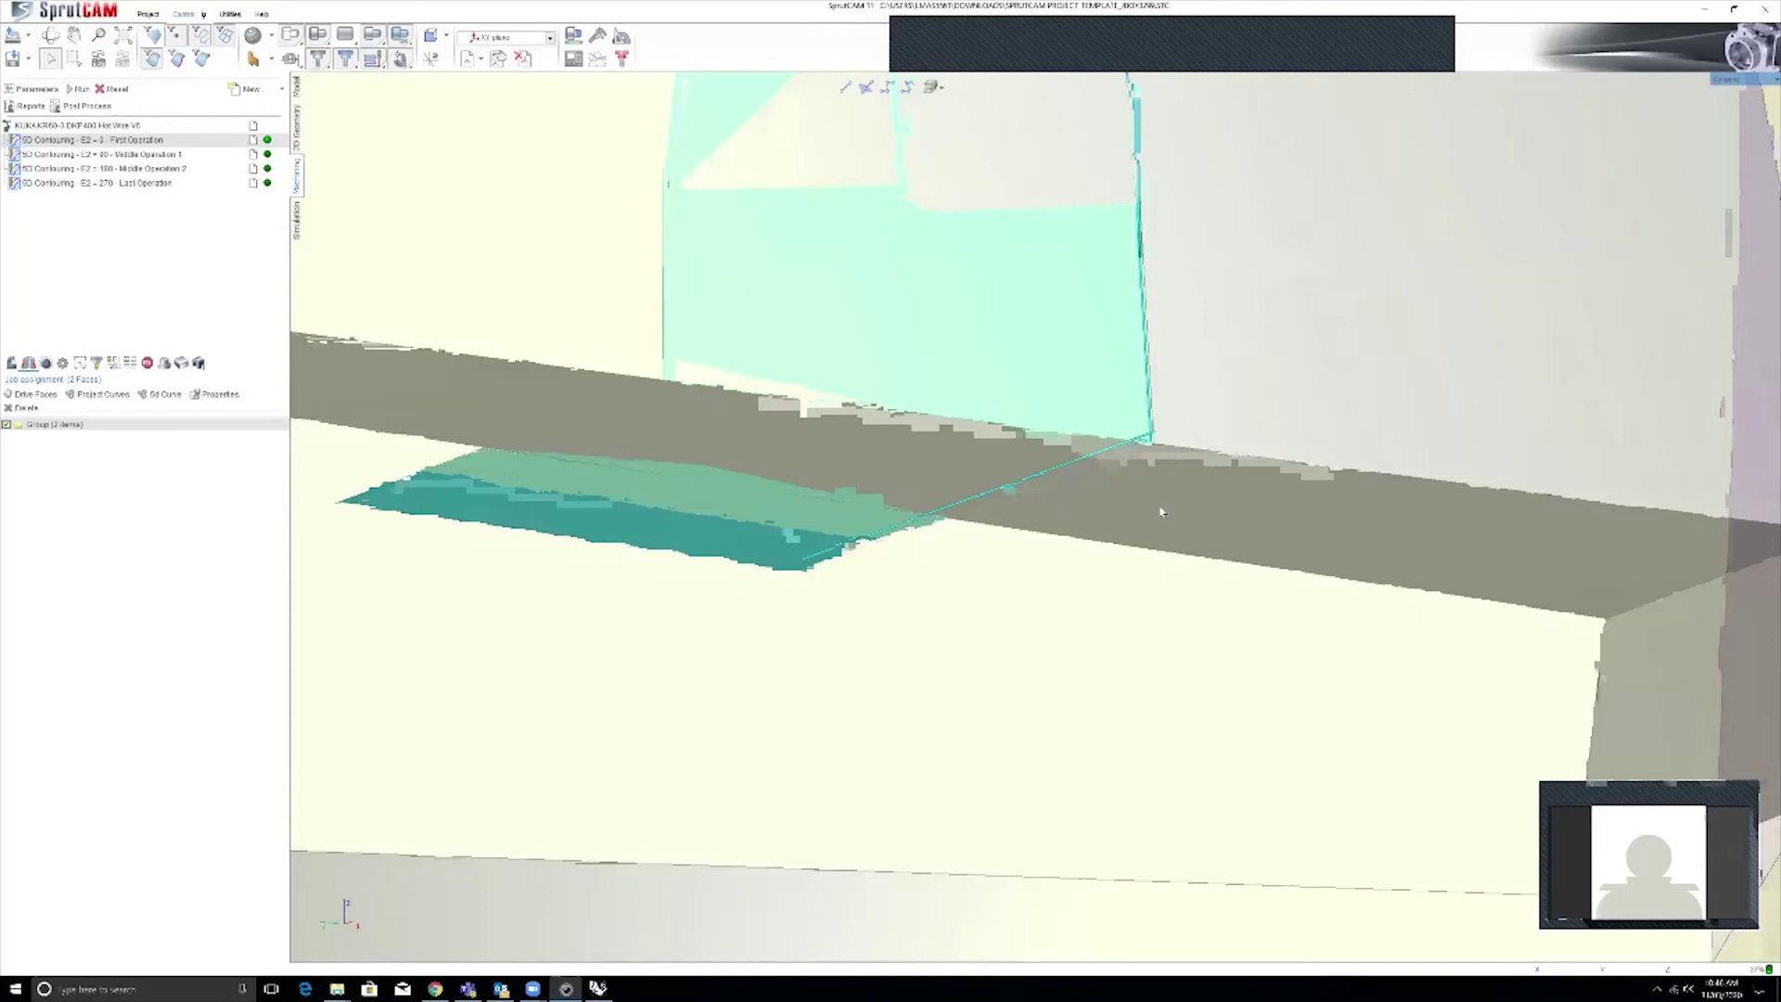
right_click_drag(1162, 511, 1119, 524)
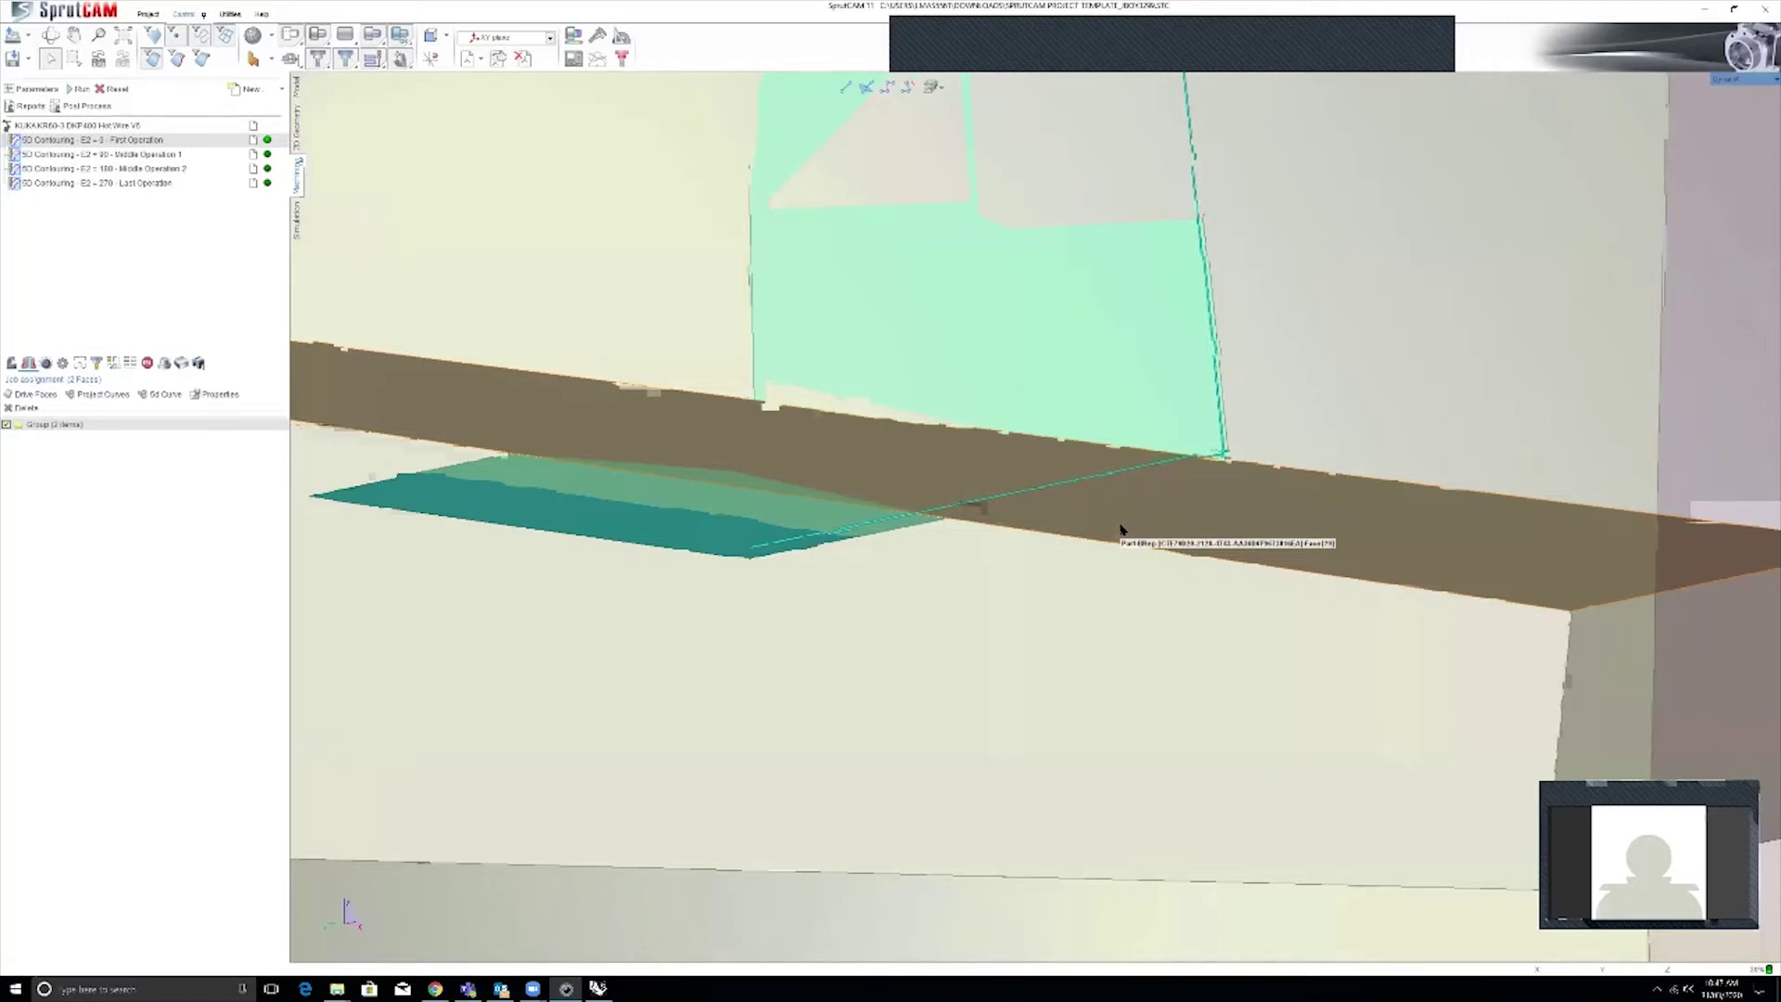
scroll(1120, 527, "down", 3)
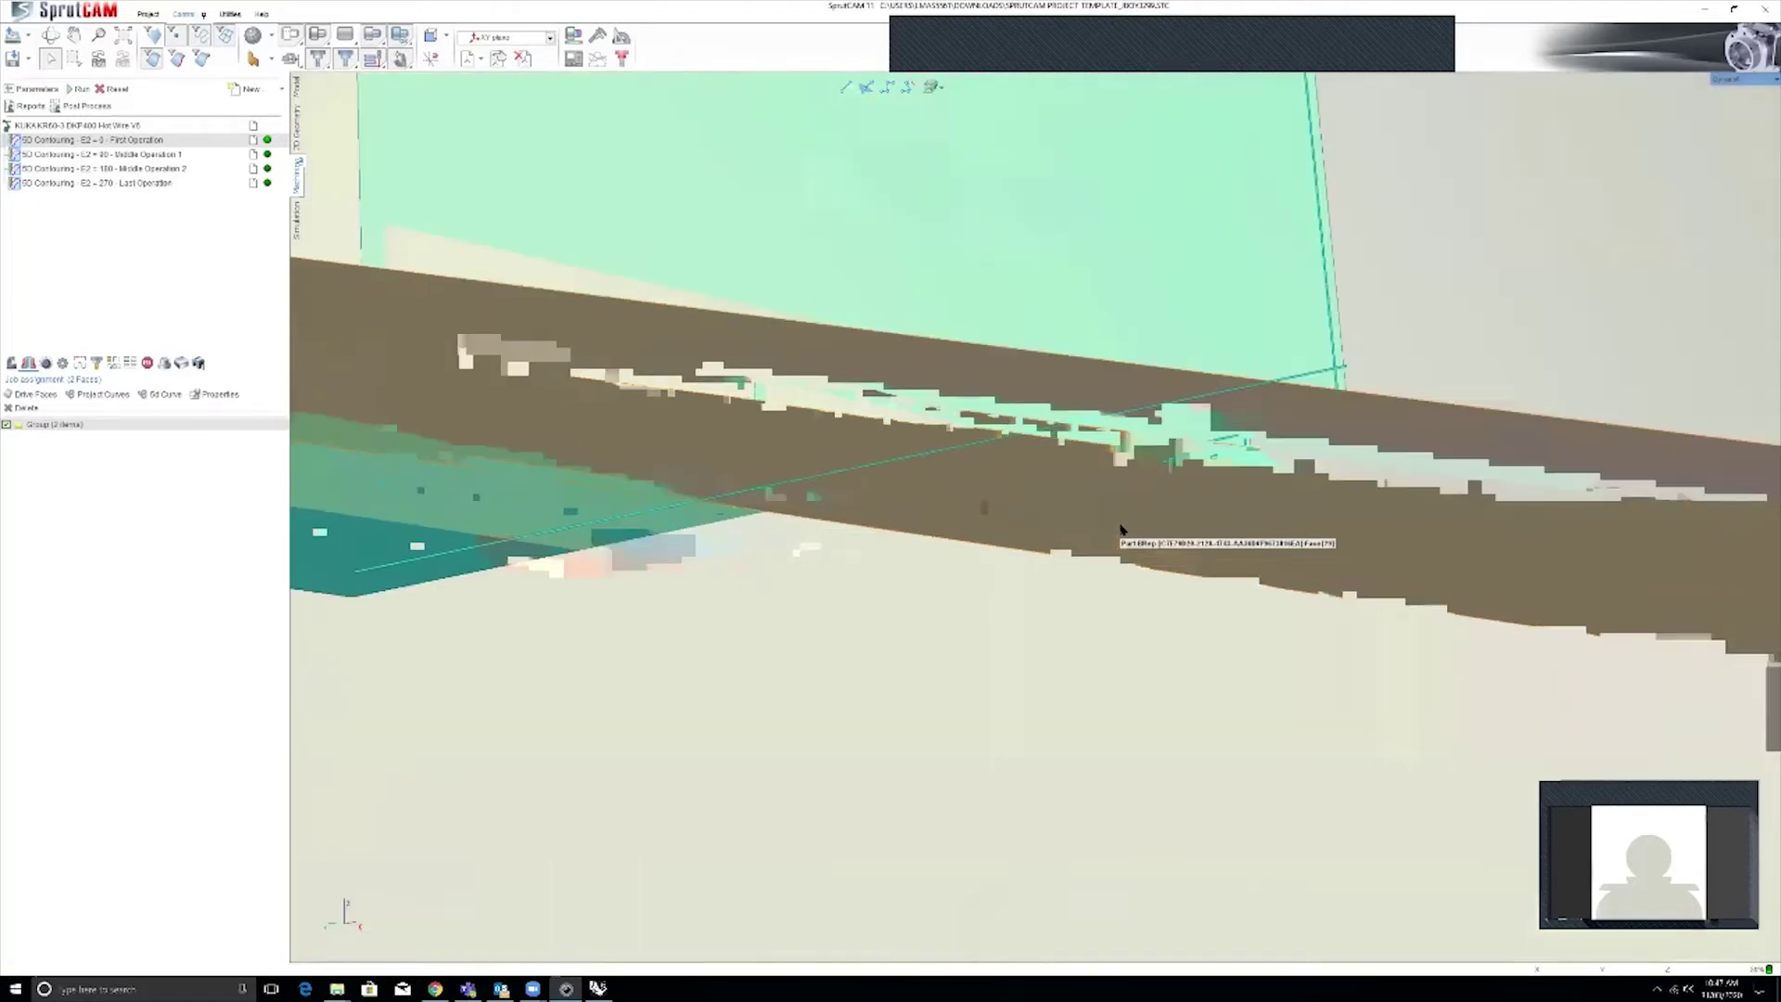
Enable alternate streamlines for the drive-face group, apply it, and examine the guide line along the sloped upper edge
double_click(78, 424)
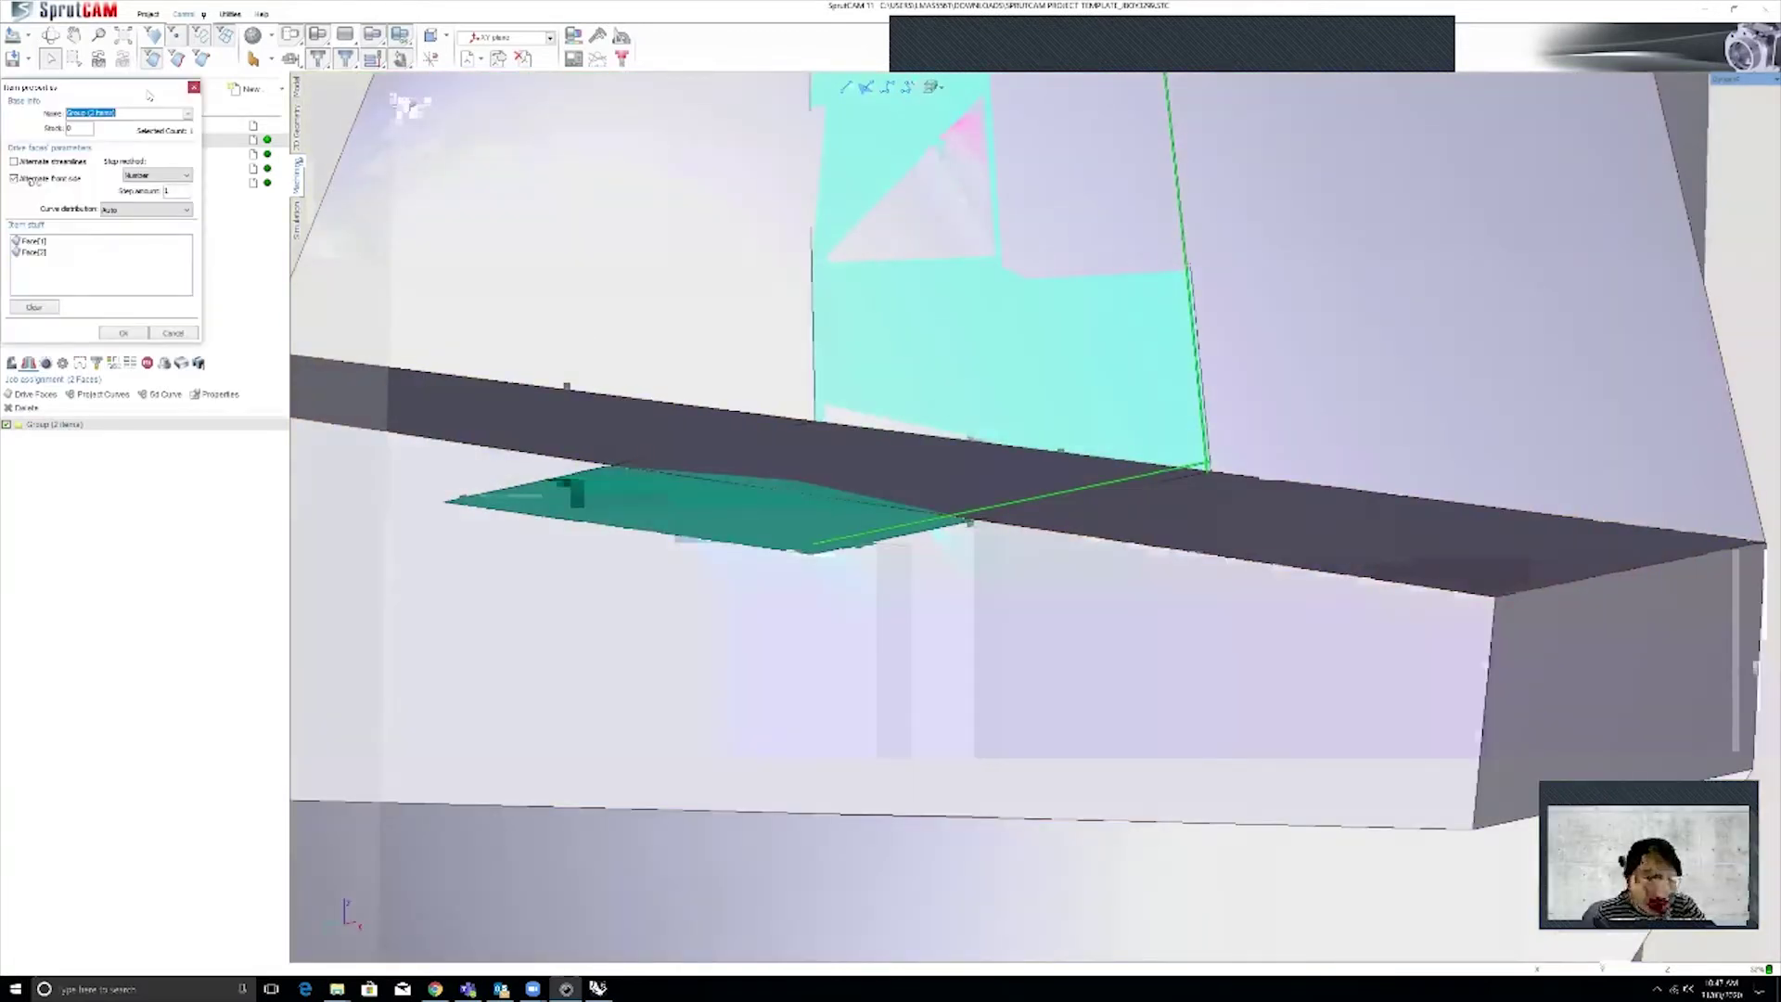
left_click_drag(135, 92, 1273, 411)
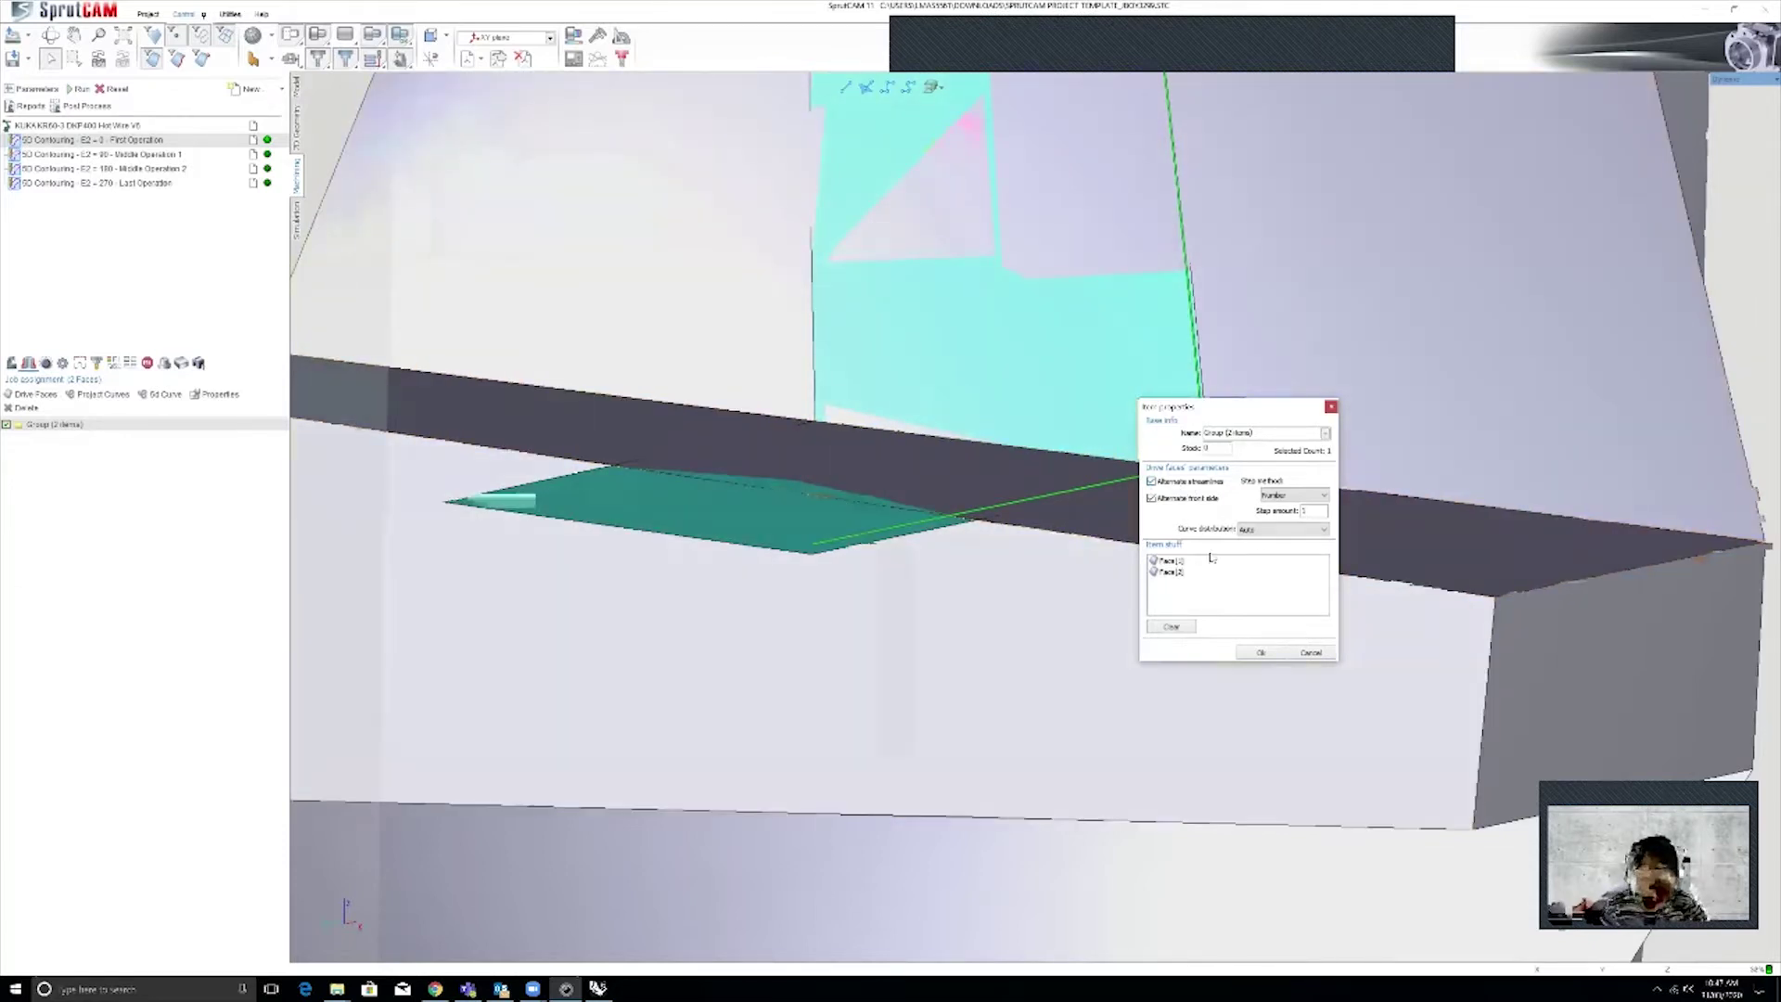
left_click(1261, 652)
middle_click_drag(983, 467, 1001, 424)
scroll(931, 287, "up", 7)
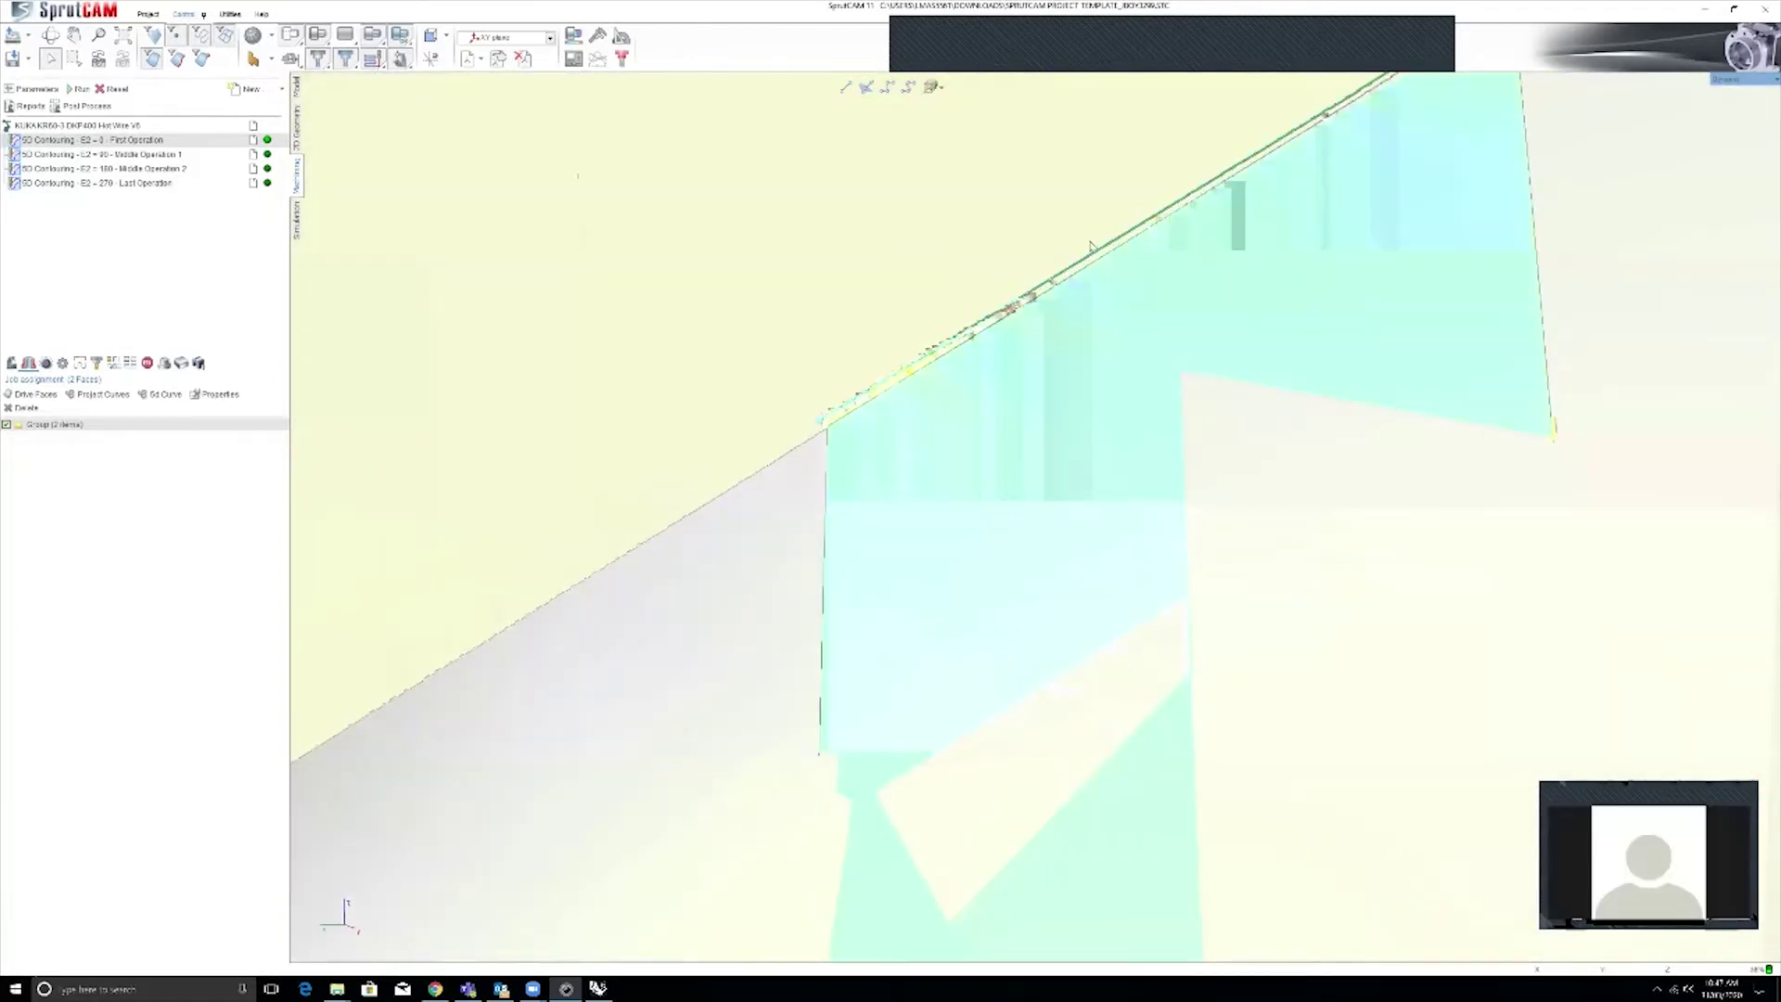
scroll(1035, 449, "down", 5)
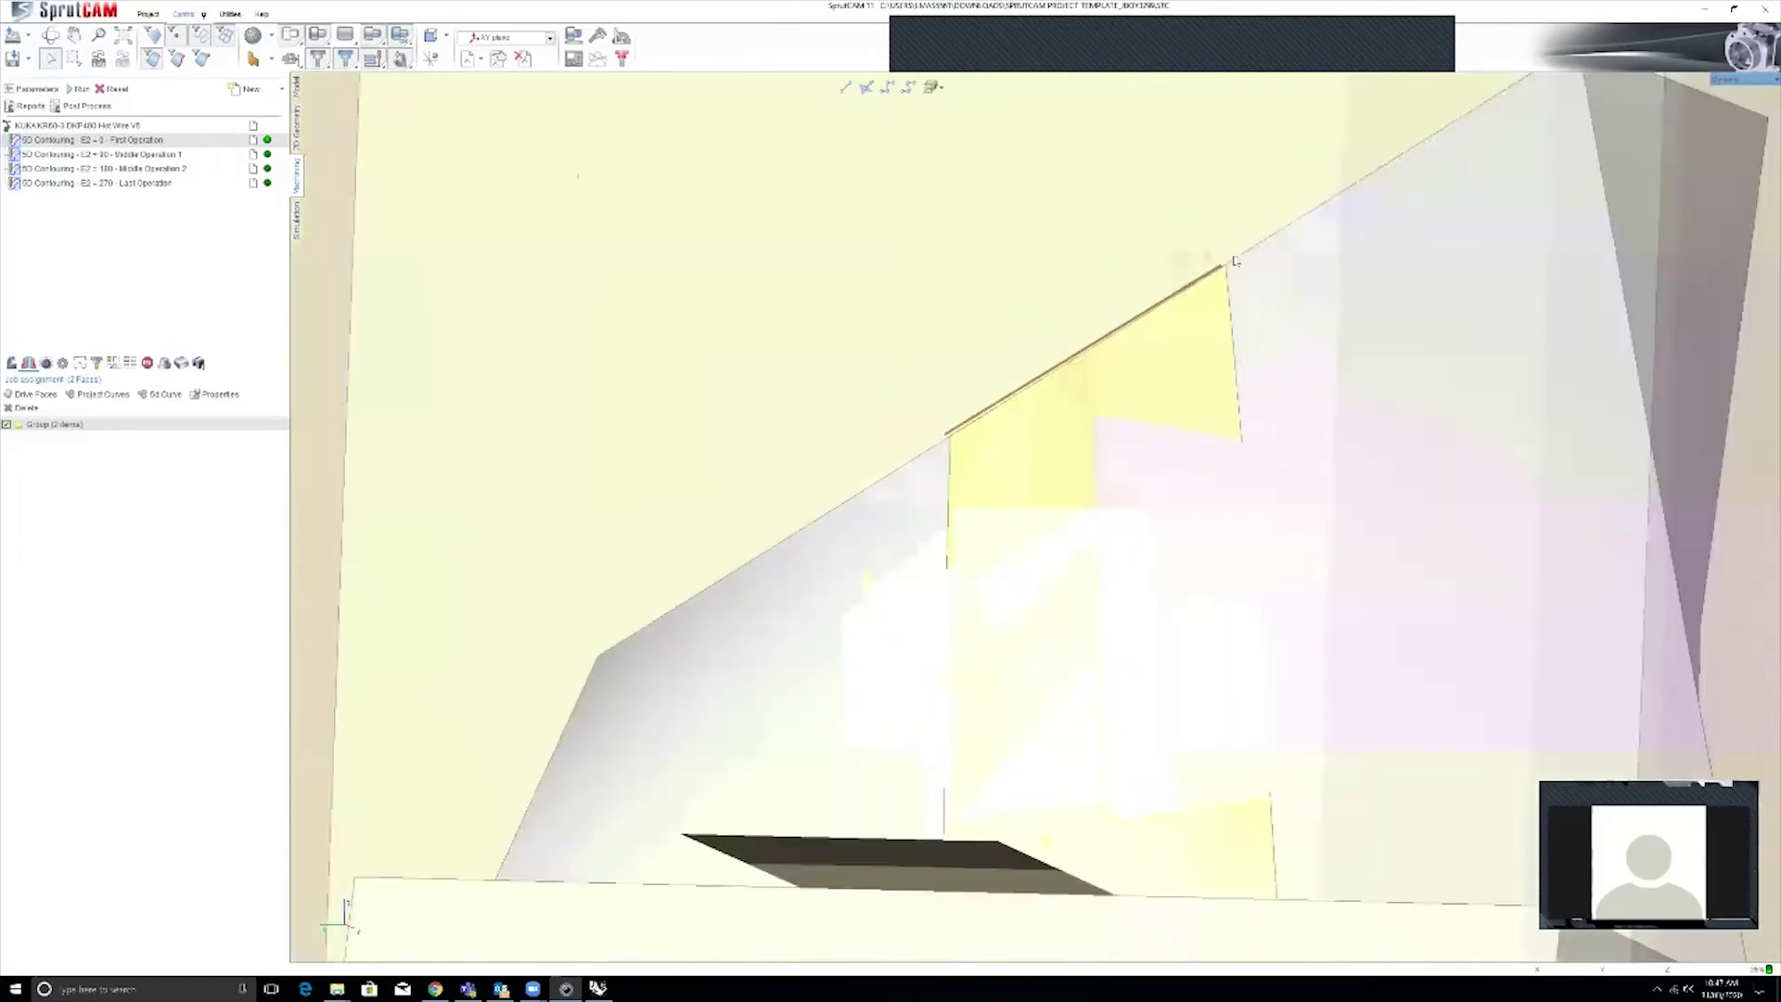
scroll(1220, 266, "up", 7)
scroll(1109, 344, "down", 3)
scroll(860, 560, "up", 3)
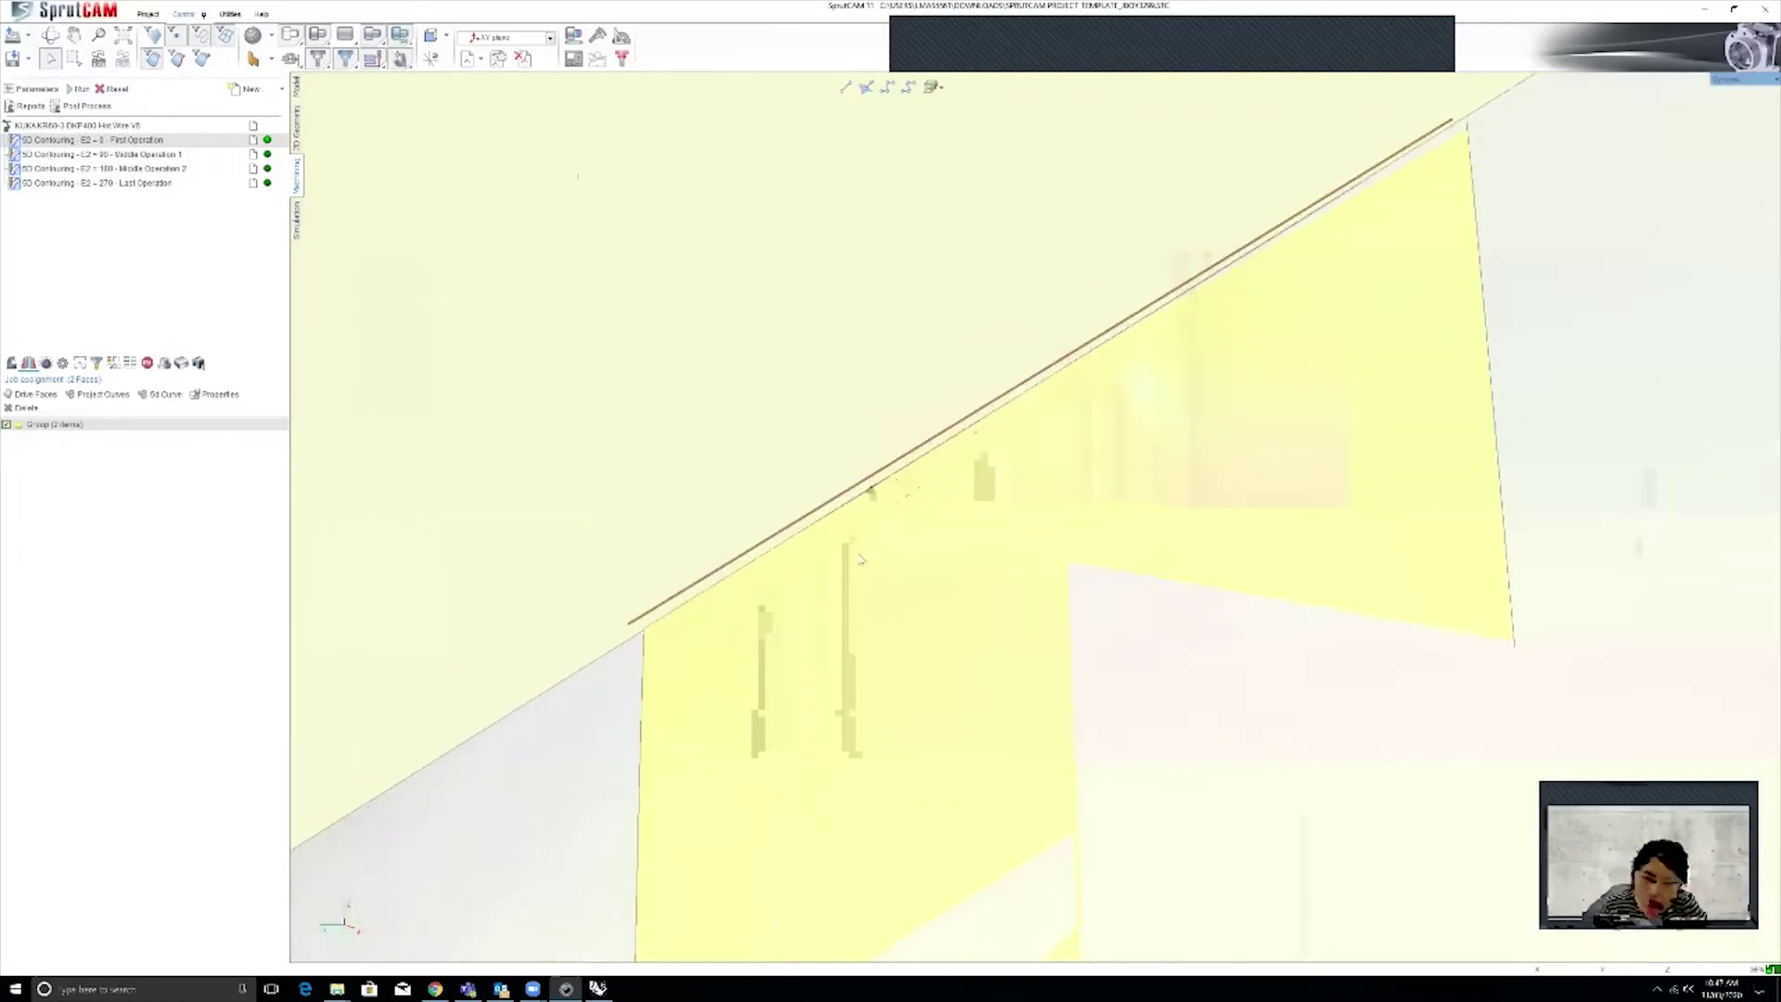
scroll(1263, 376, "down", 1)
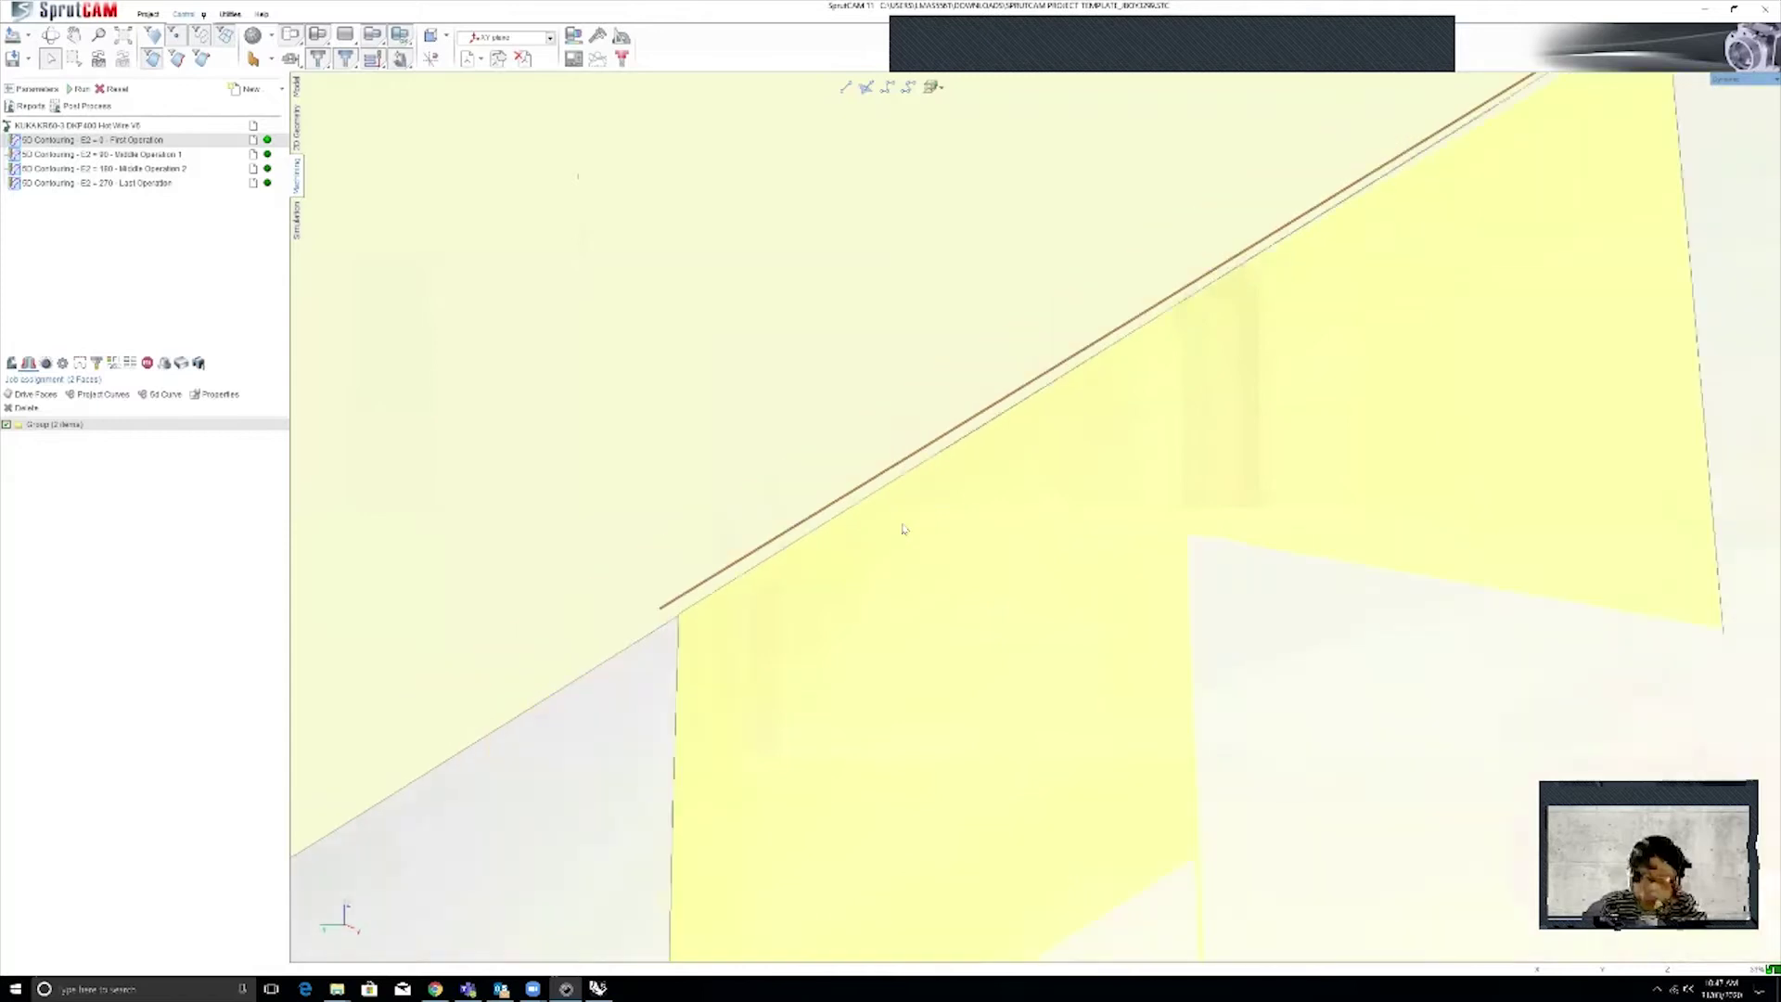
scroll(905, 529, "down", 5)
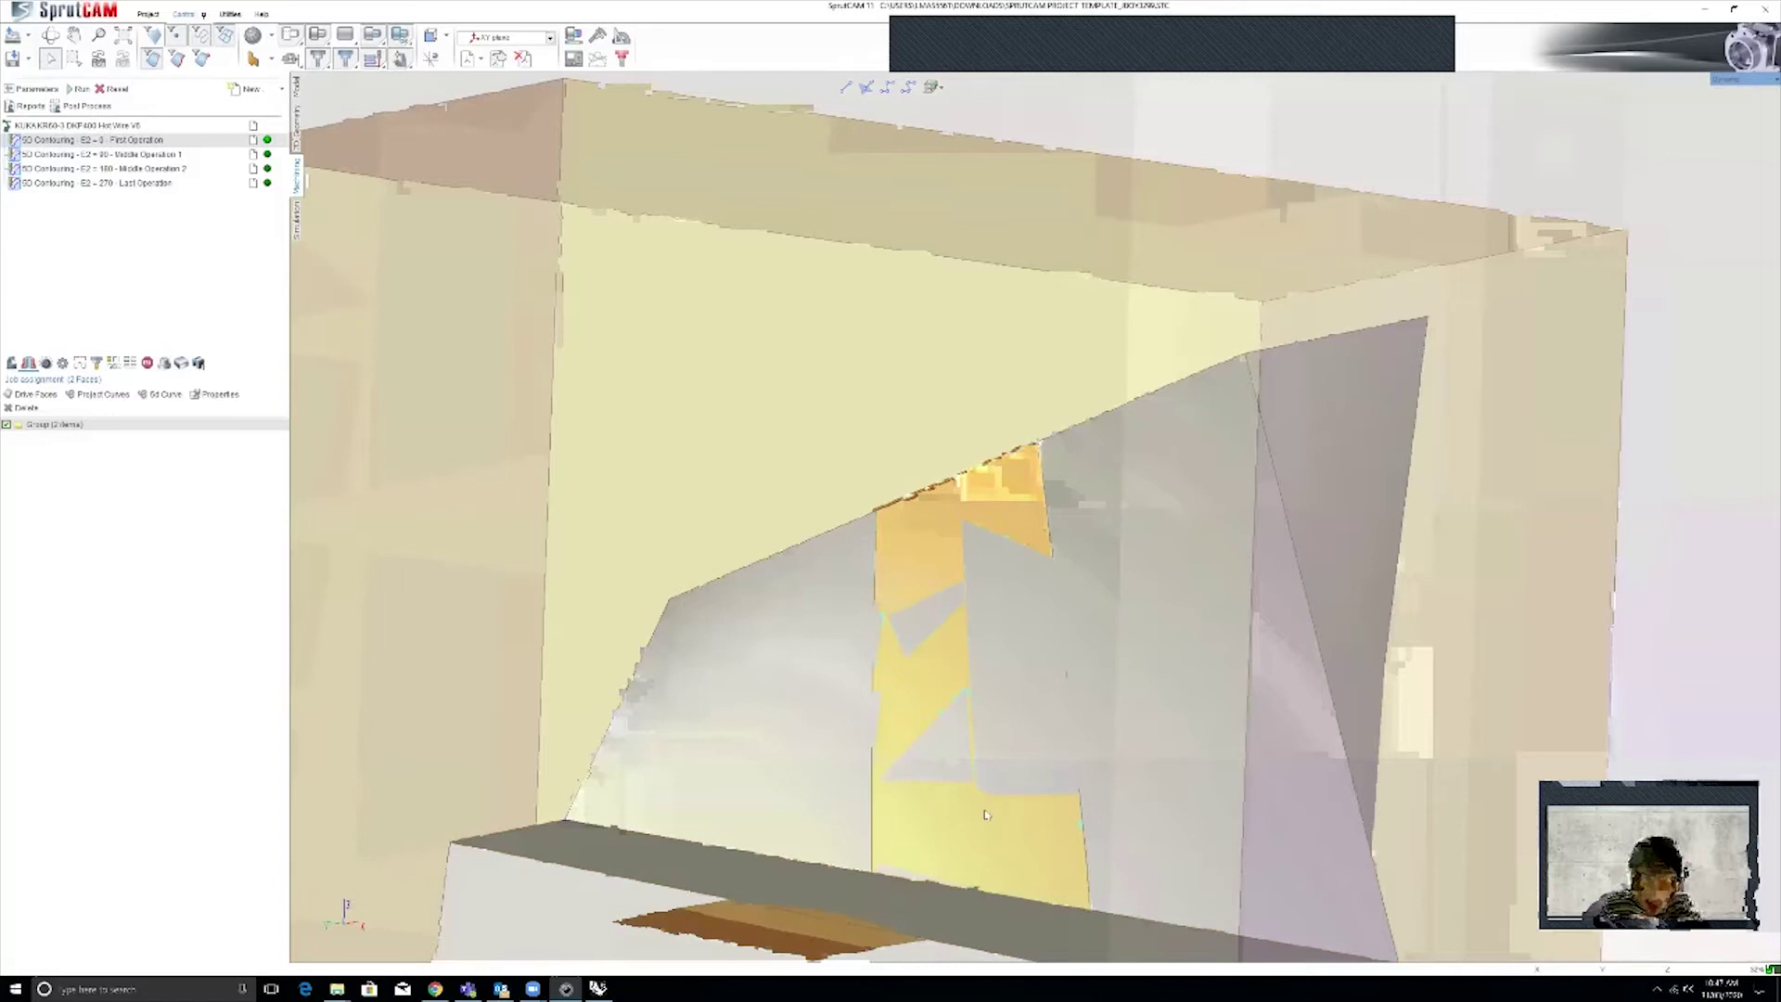
Disable alternate streamlines for the drive-face group, apply it, and check the guide line along the side of the notch
double_click(48, 424)
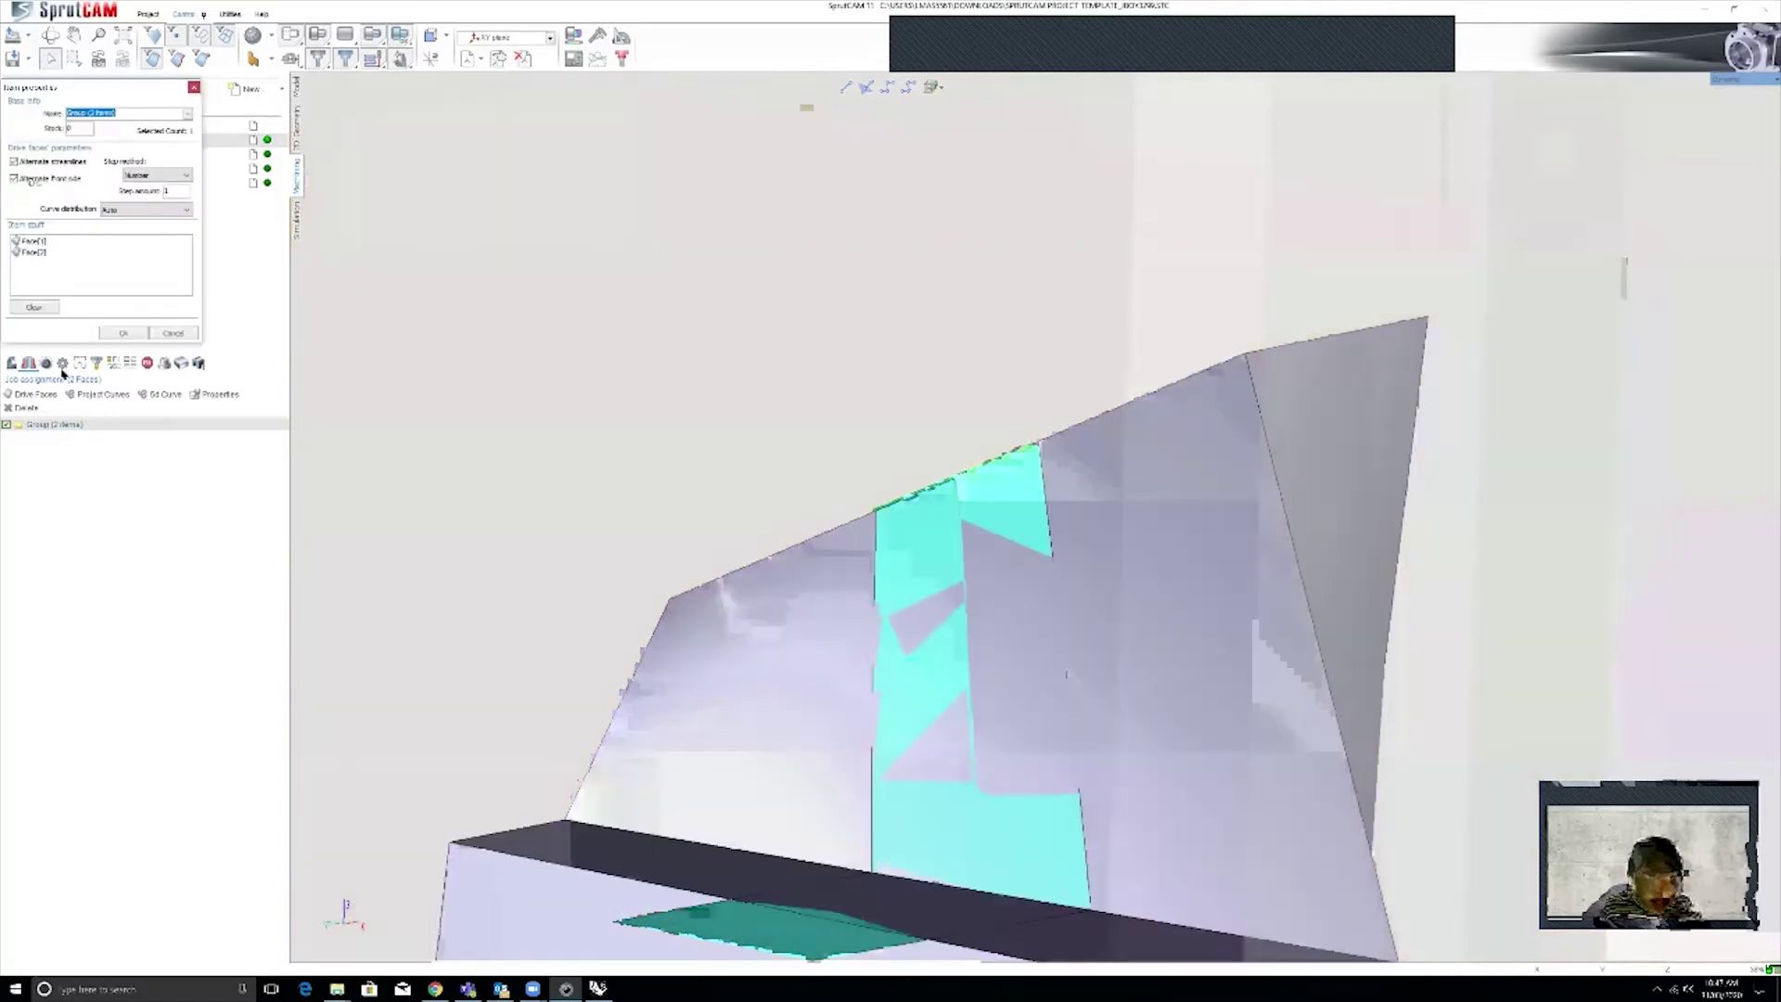
left_click_drag(133, 93, 1121, 252)
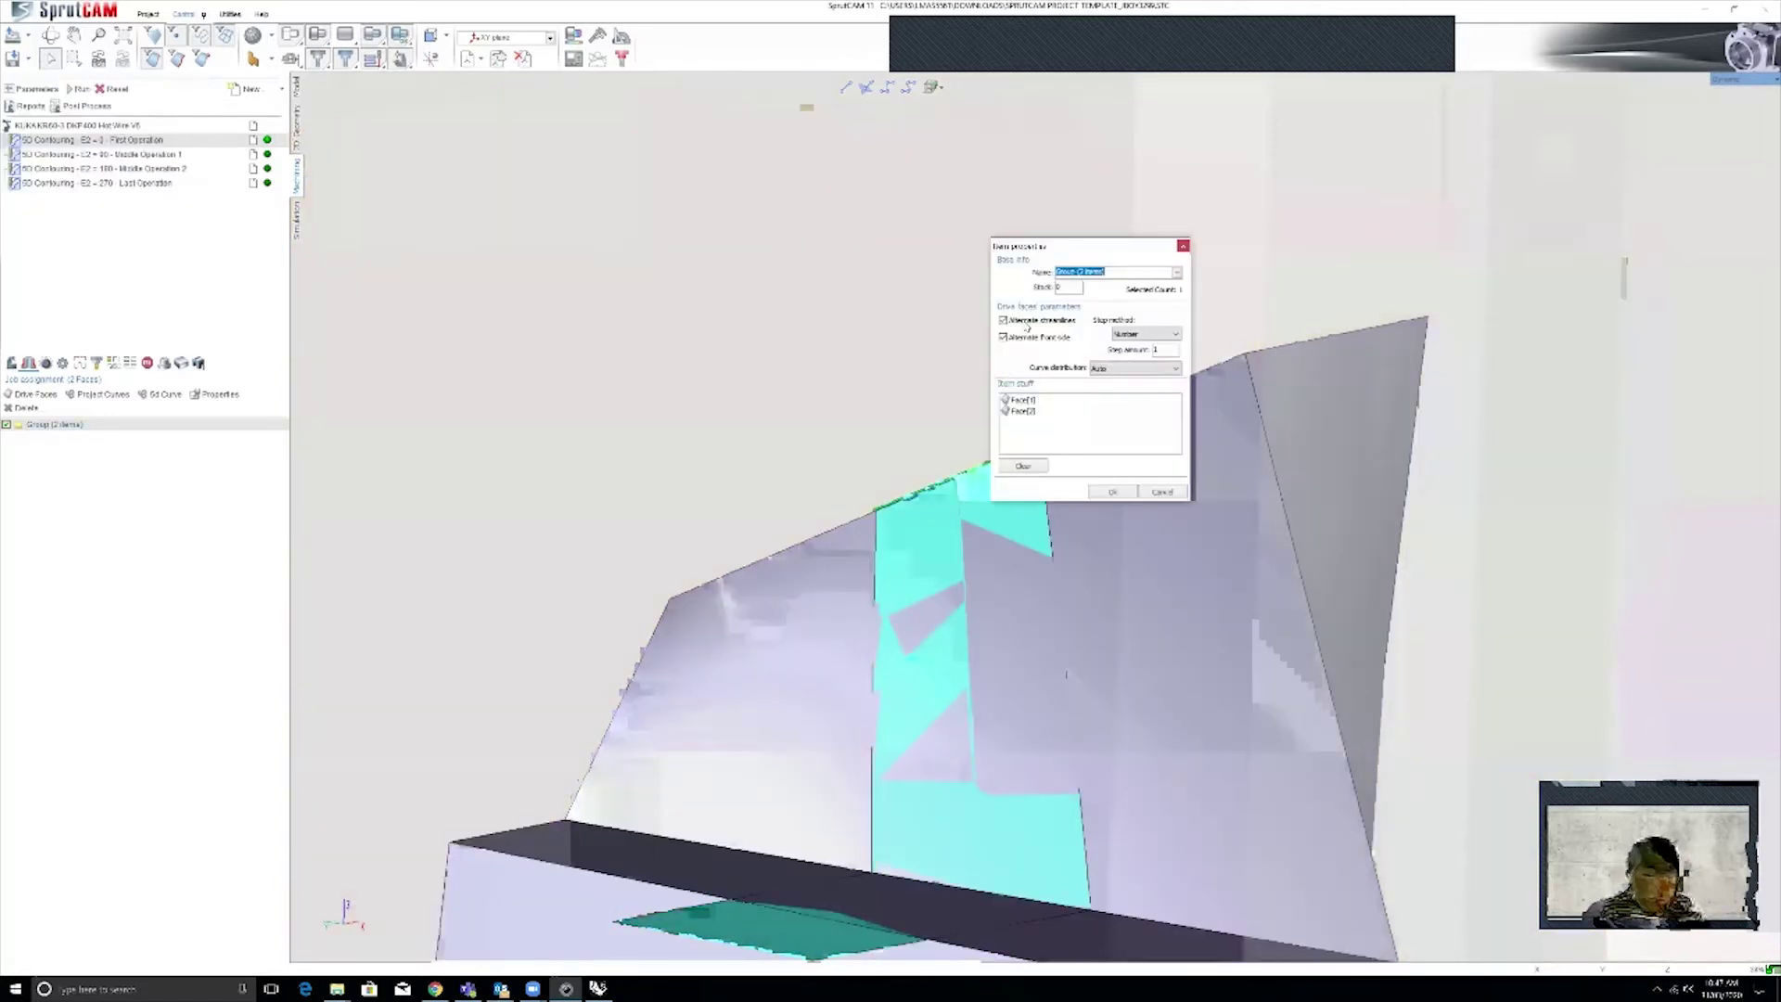
left_click(1113, 492)
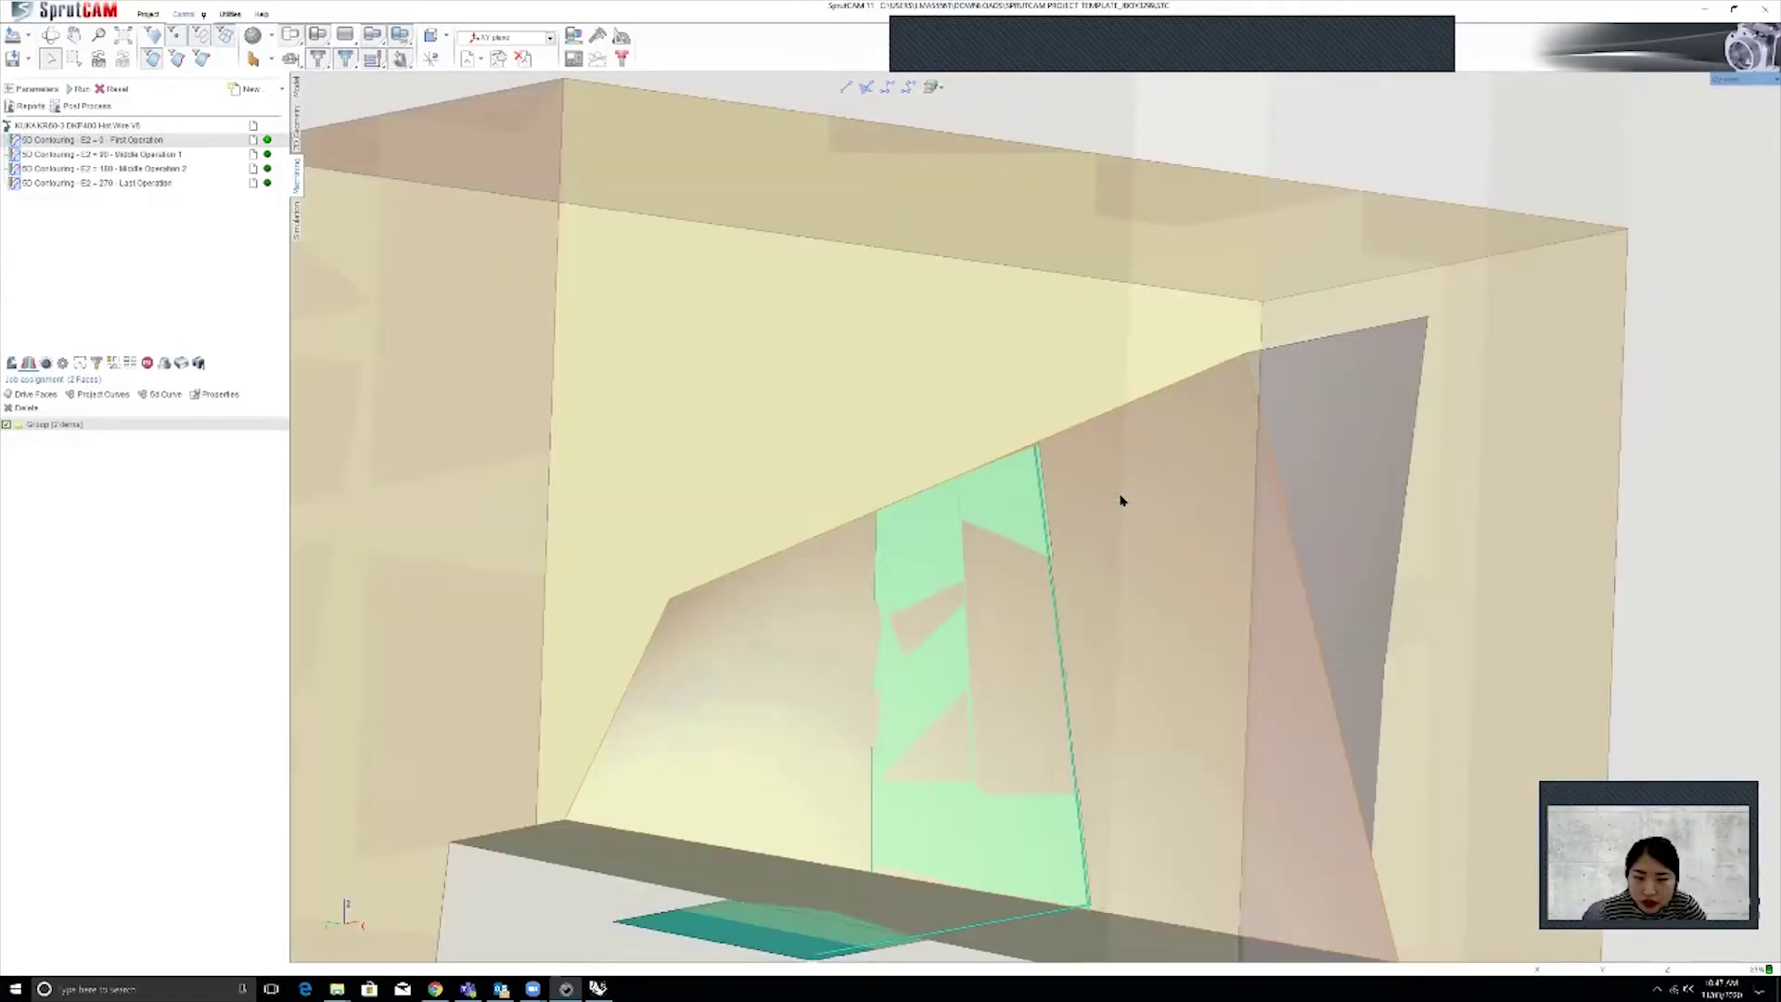
scroll(963, 717, "down", 3)
scroll(962, 716, "up", 5)
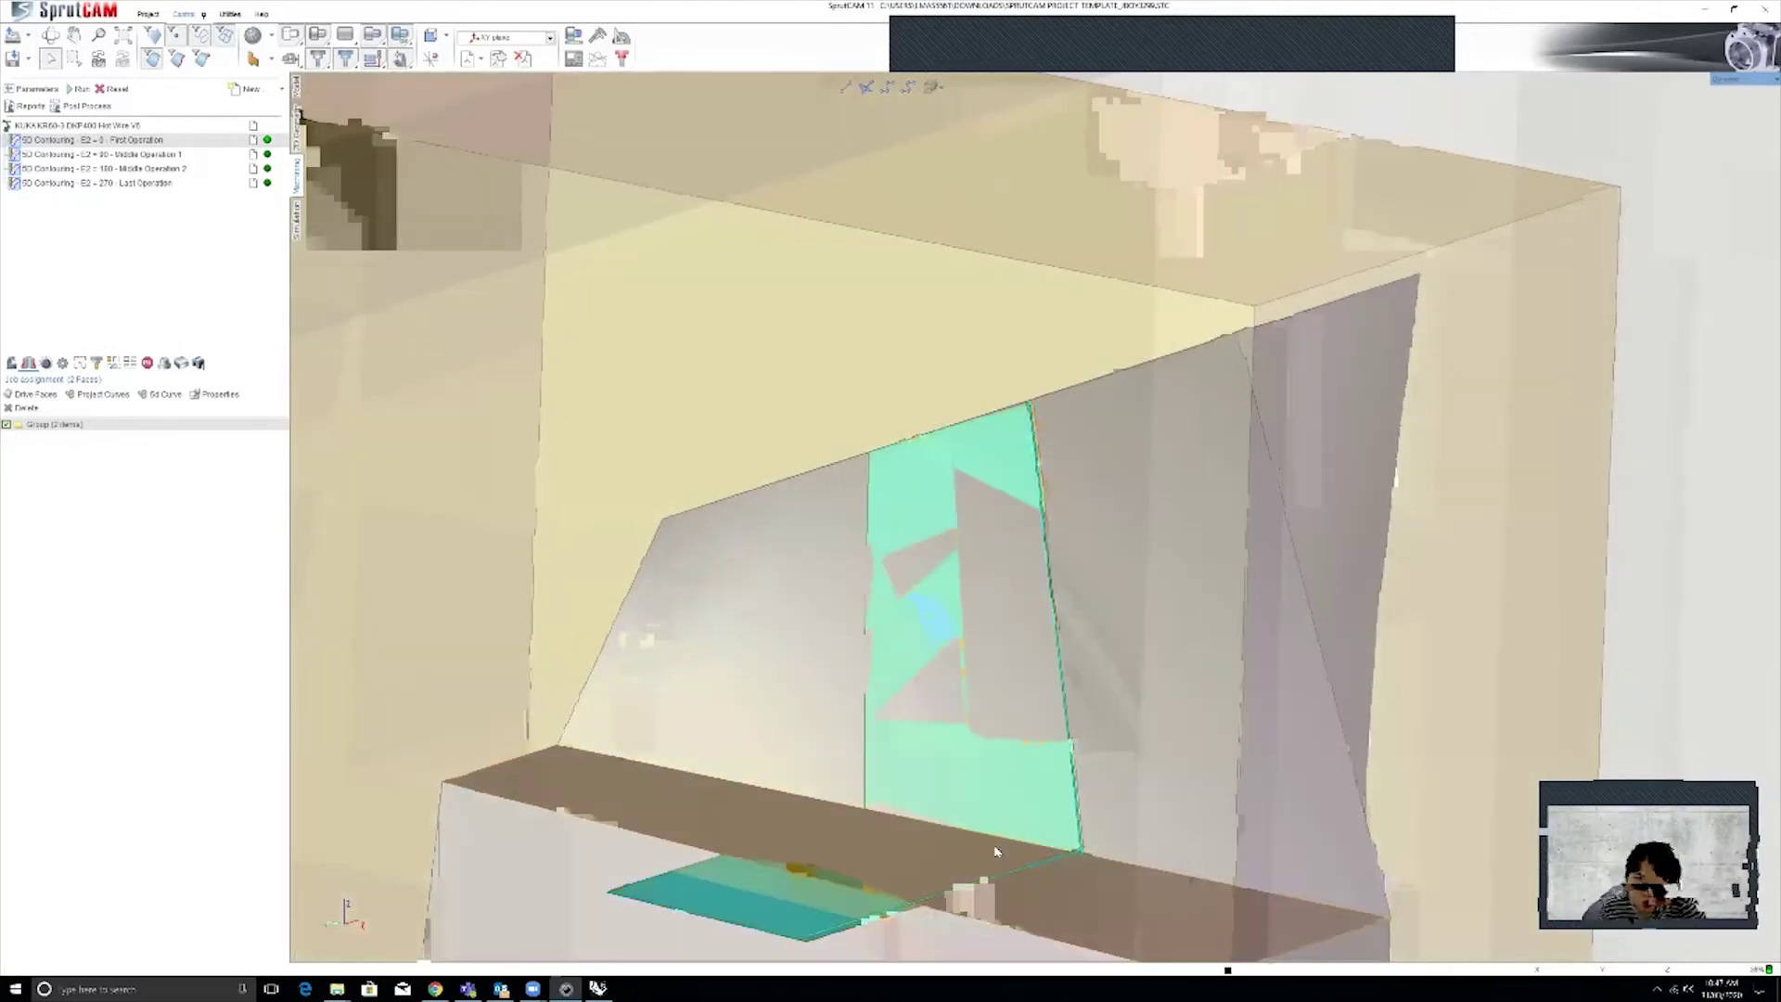
scroll(974, 797, "down", 4)
scroll(995, 881, "up", 5)
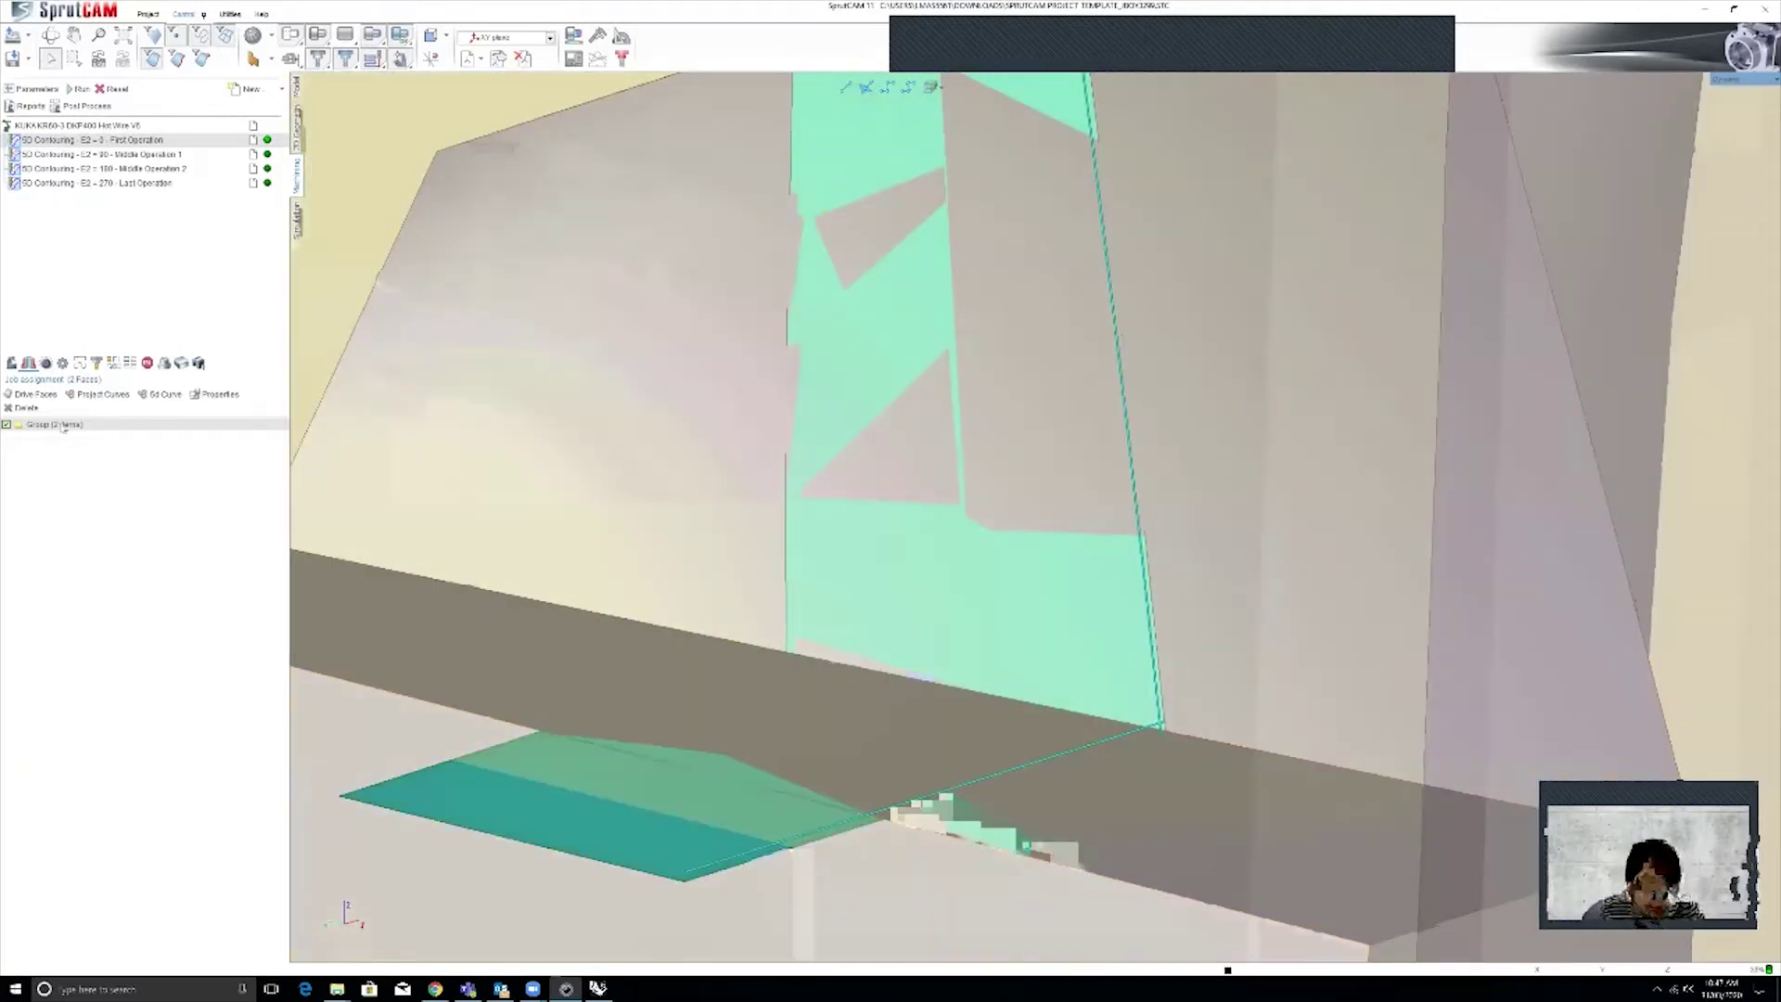
Review the curve distribution options in the drive-face group's properties and close them without changing anything
left_click(35, 394)
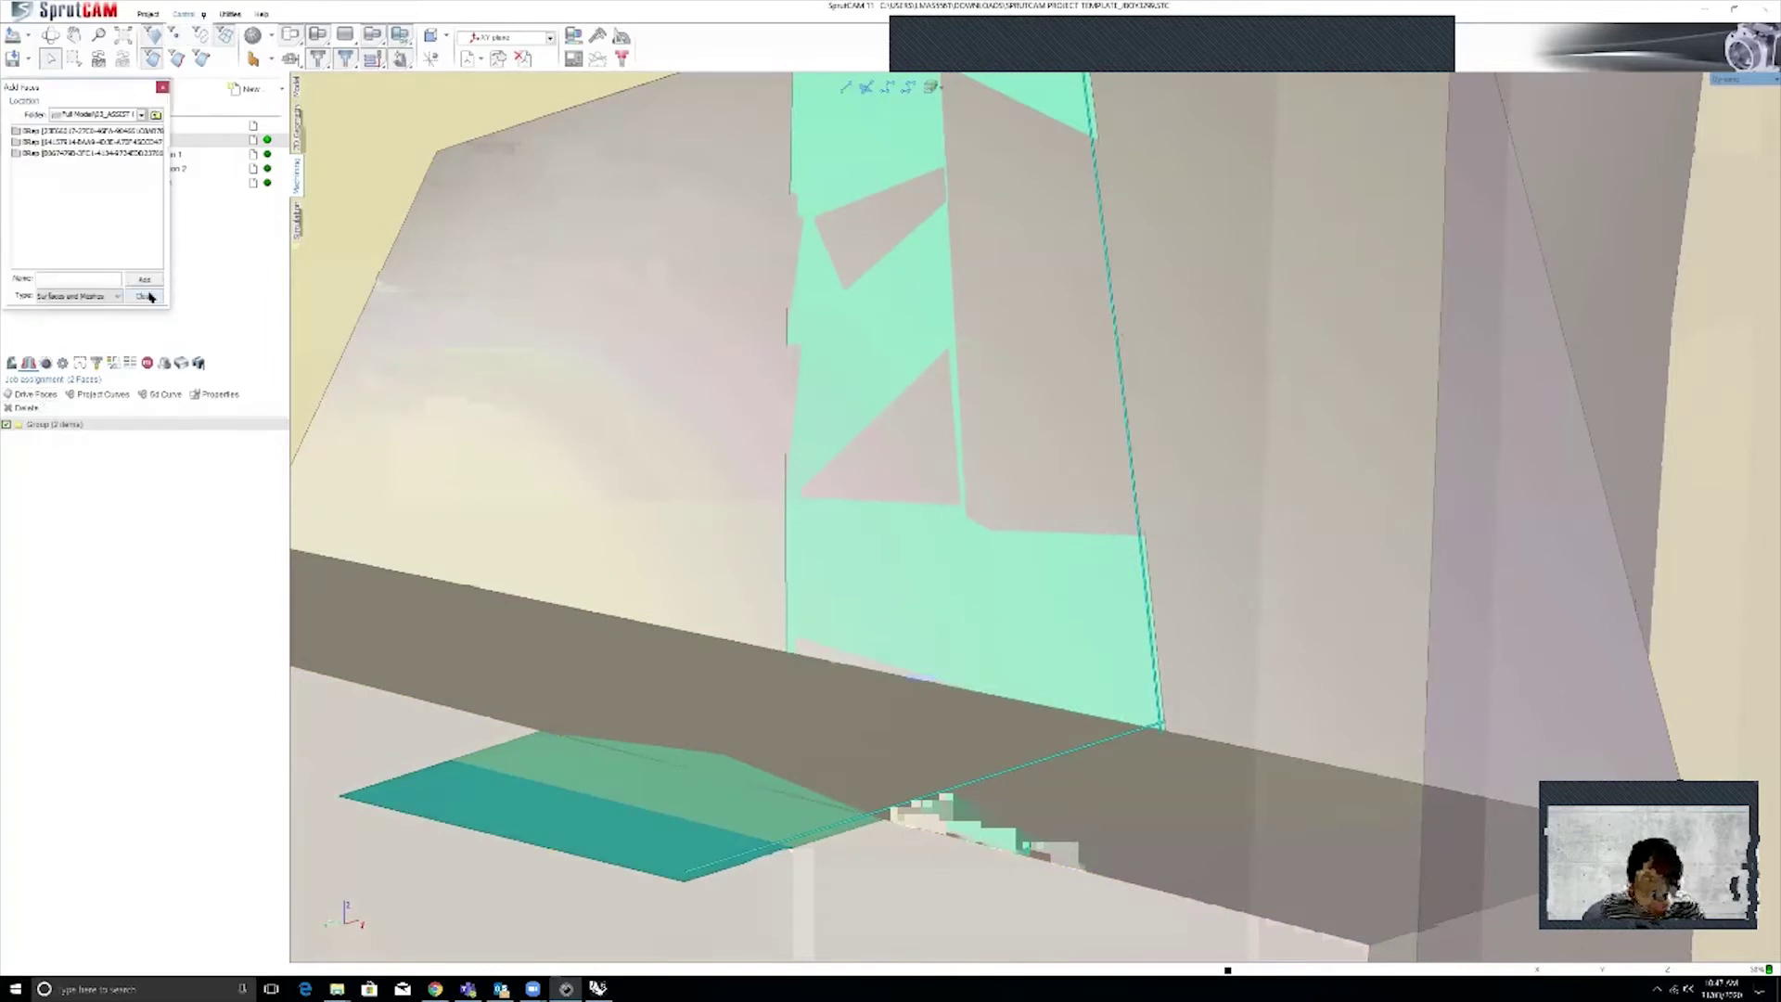
left_click(146, 296)
double_click(70, 425)
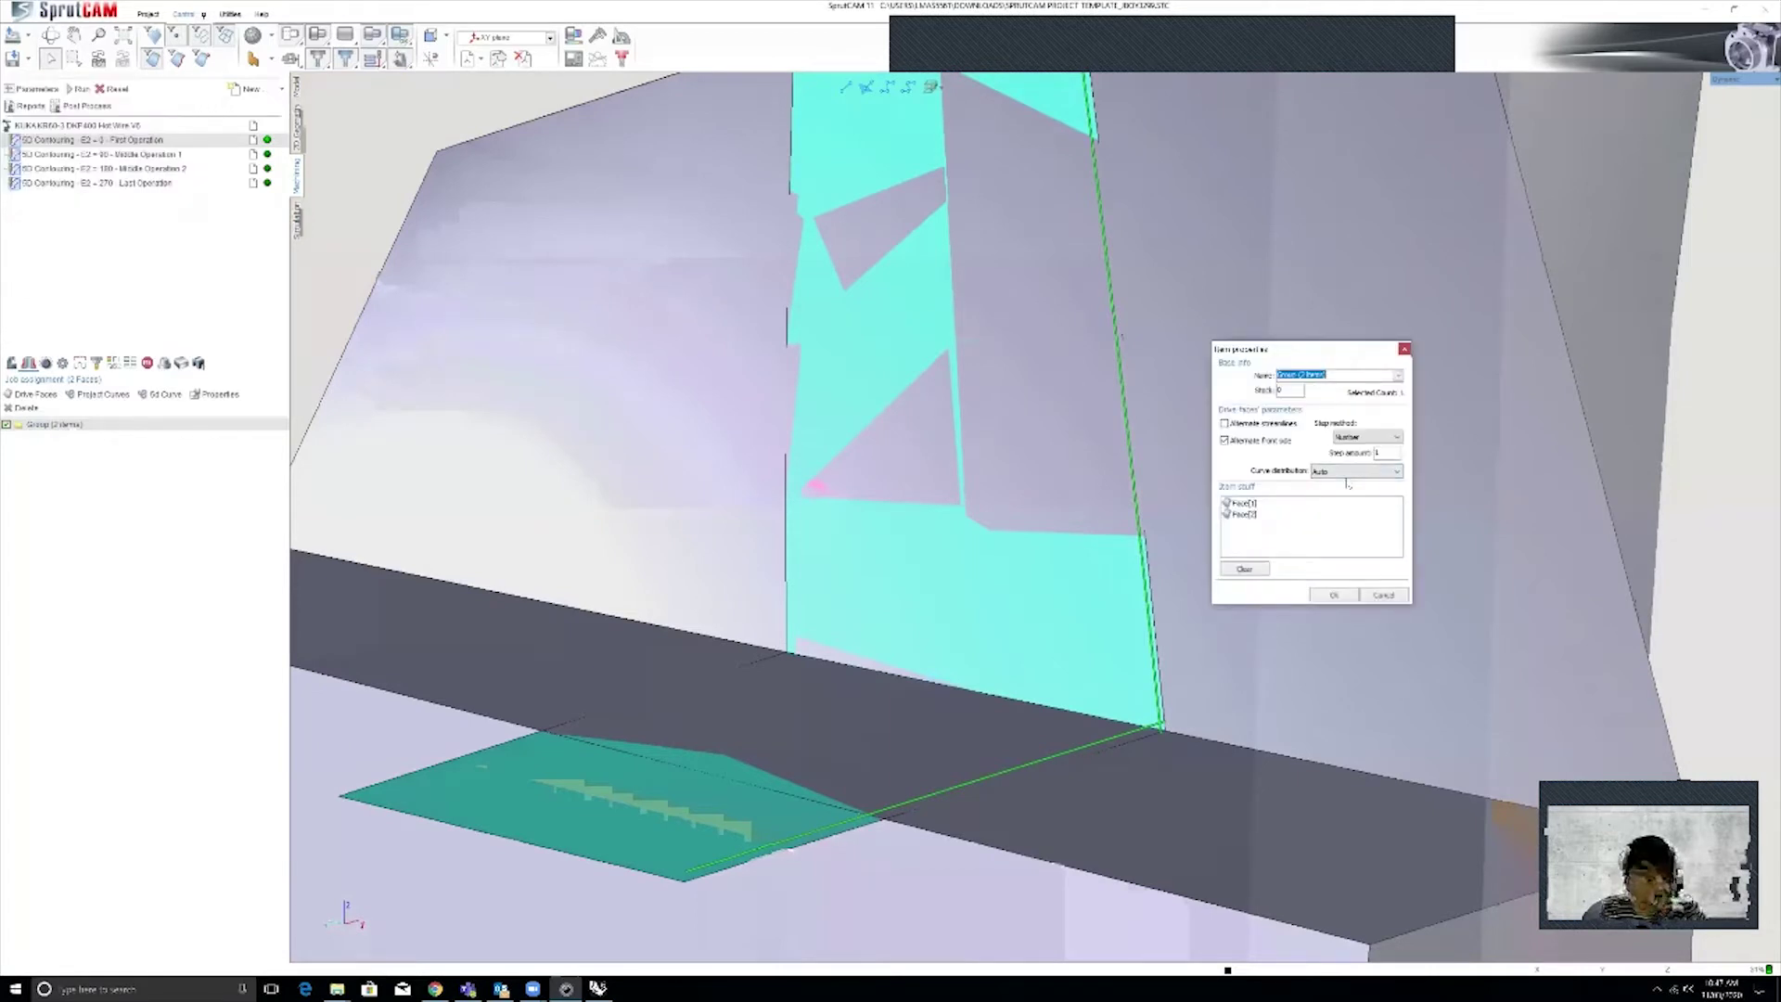
left_click(1359, 473)
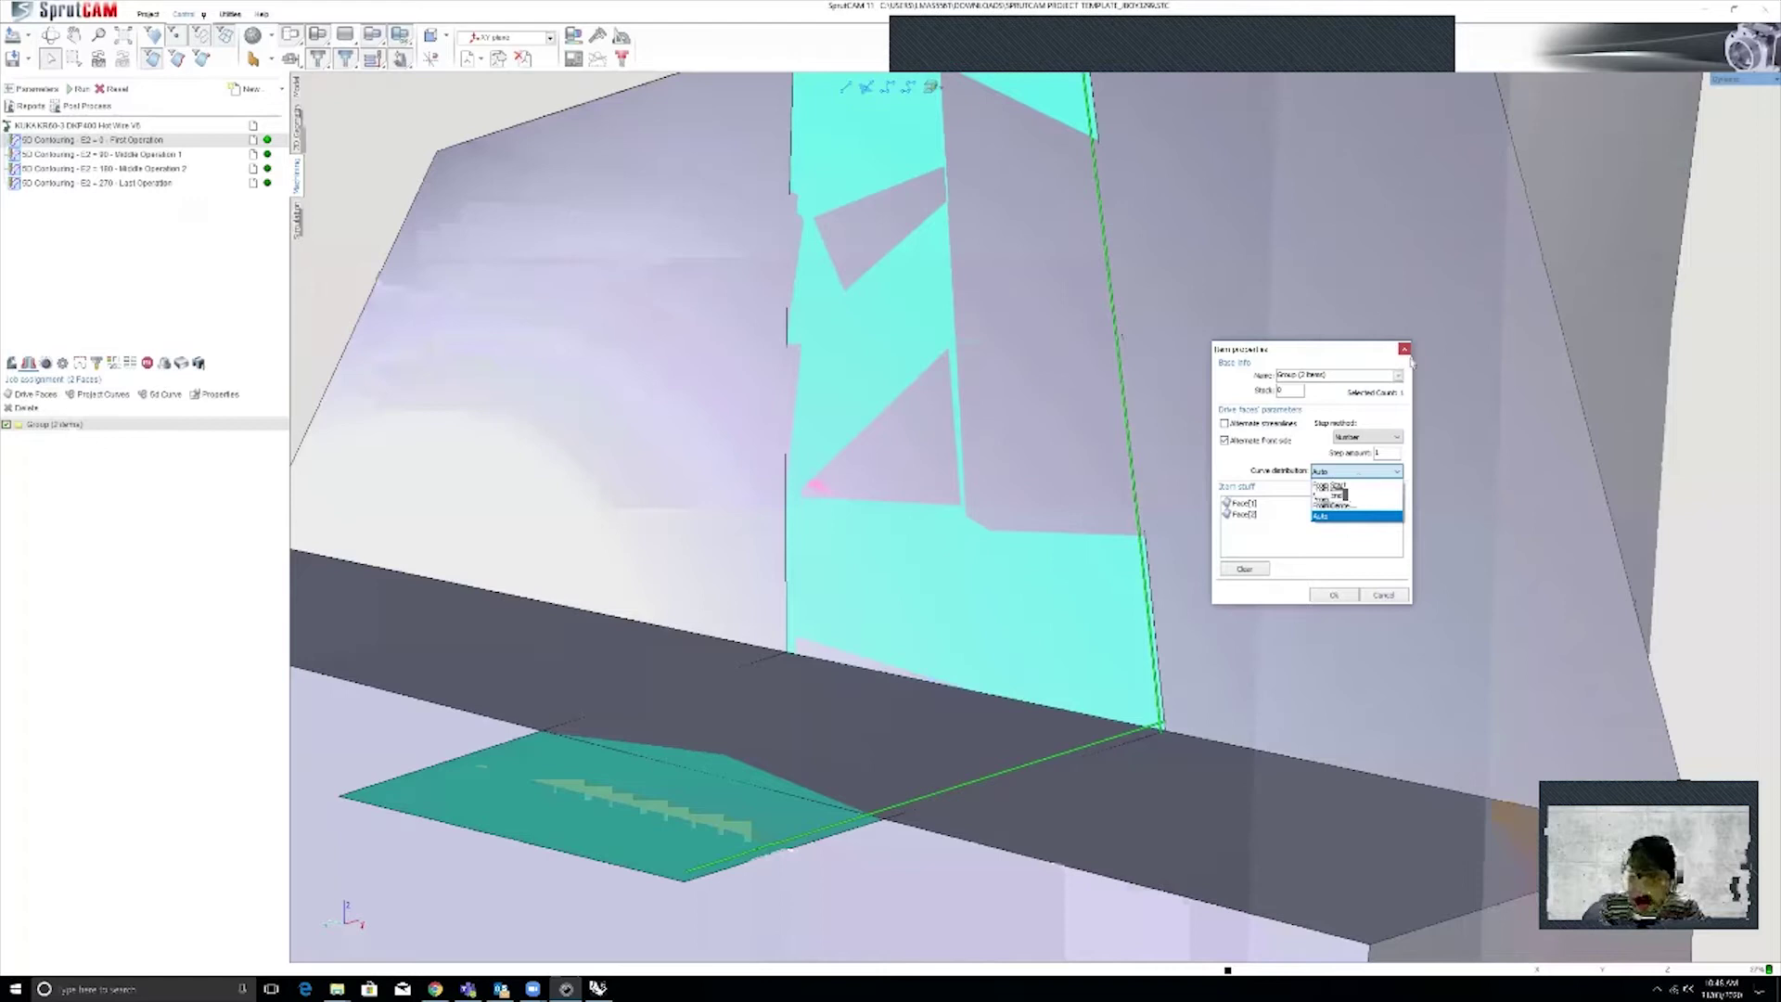
left_click(1399, 473)
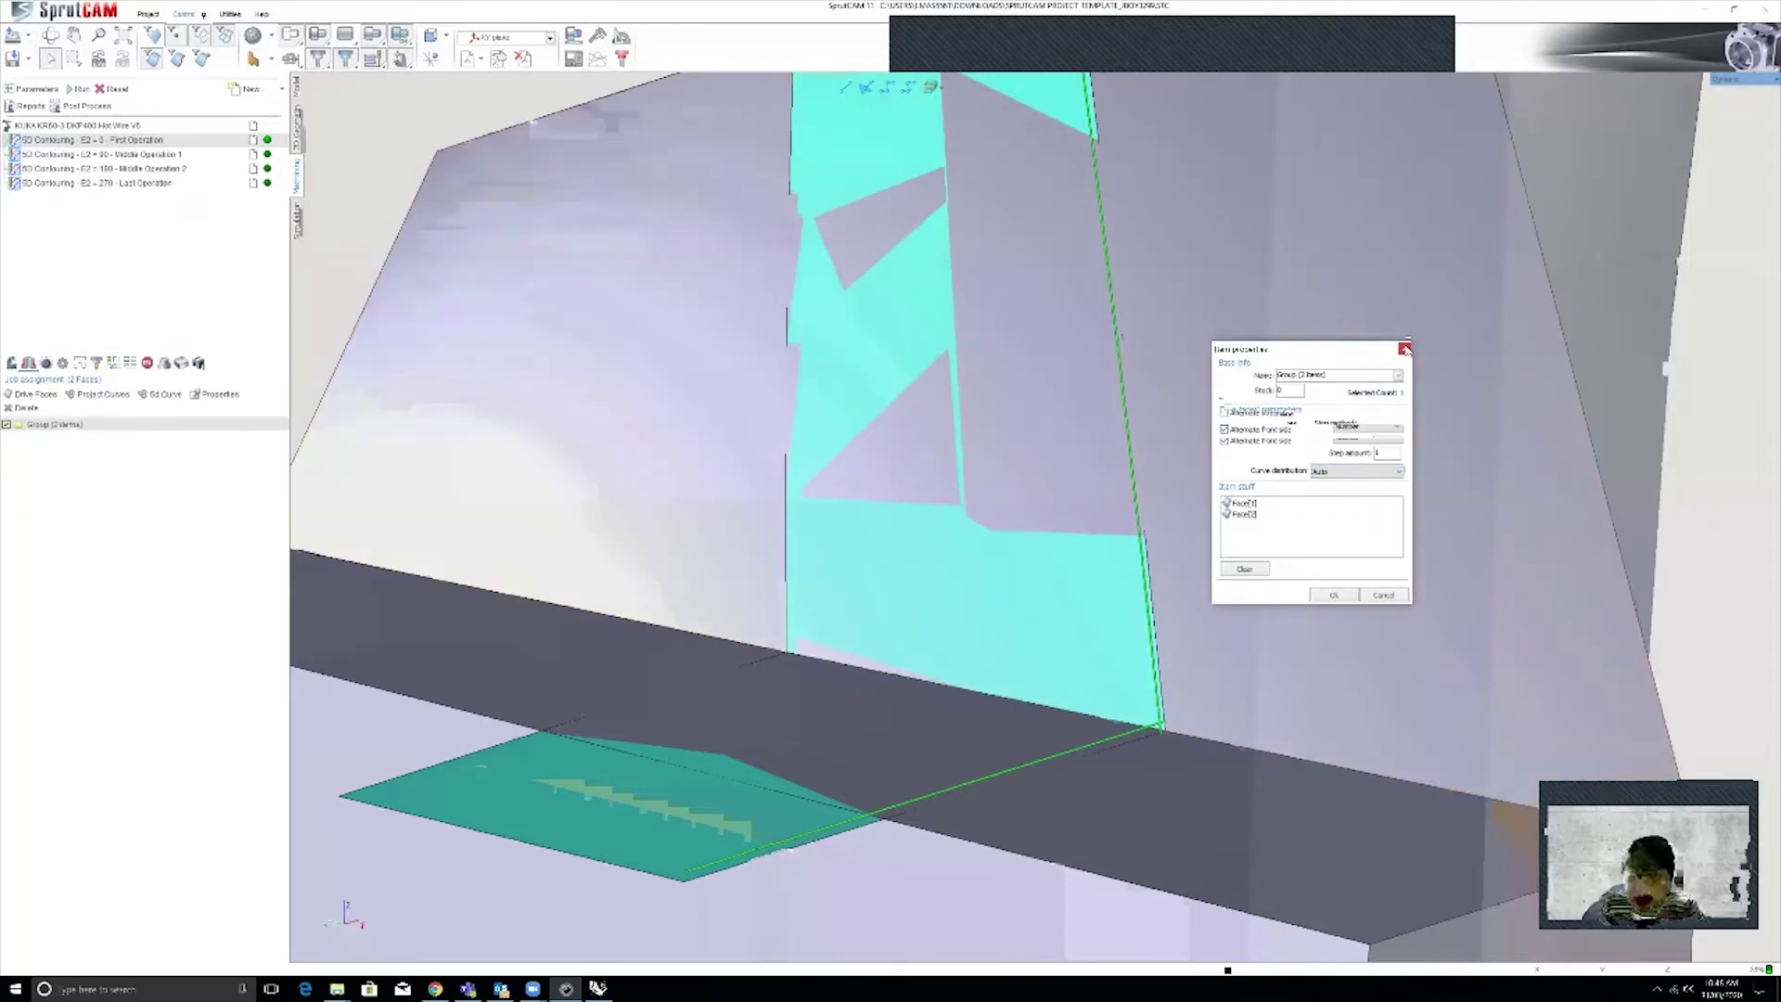
left_click(1405, 348)
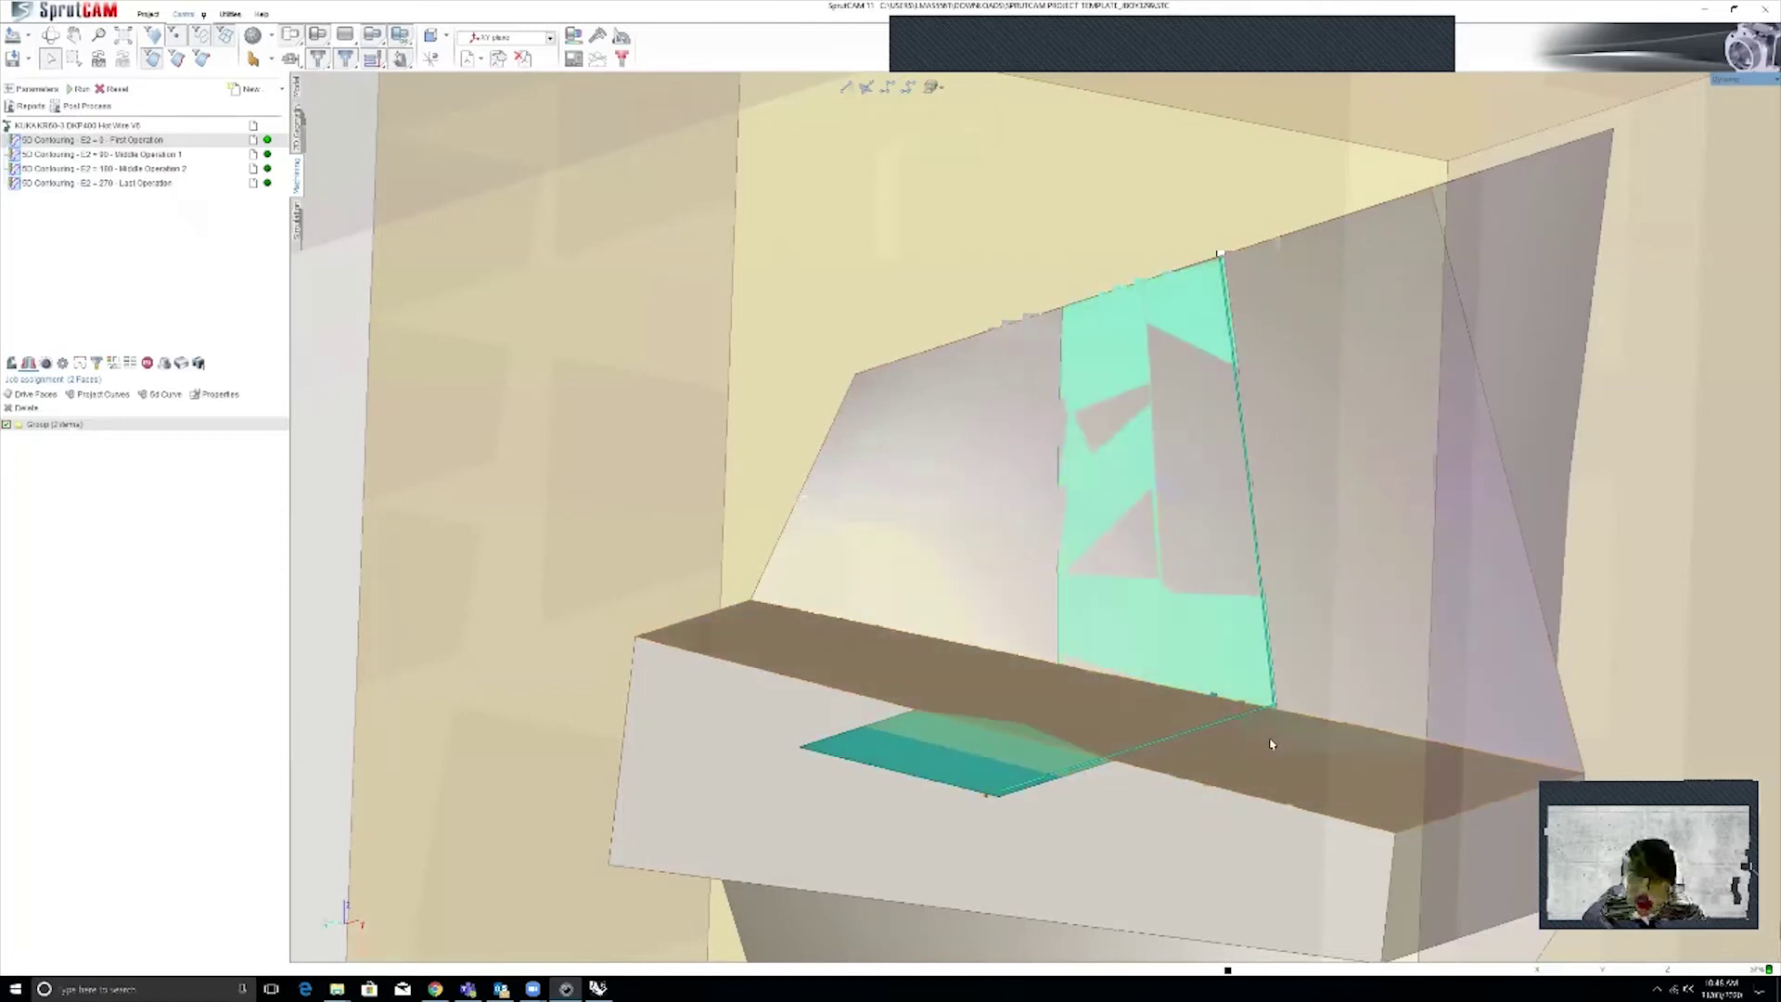
Set the drive-face group's curve distribution to From Center, apply it, and check the guide line on the faces
scroll(1234, 735, "up", 3)
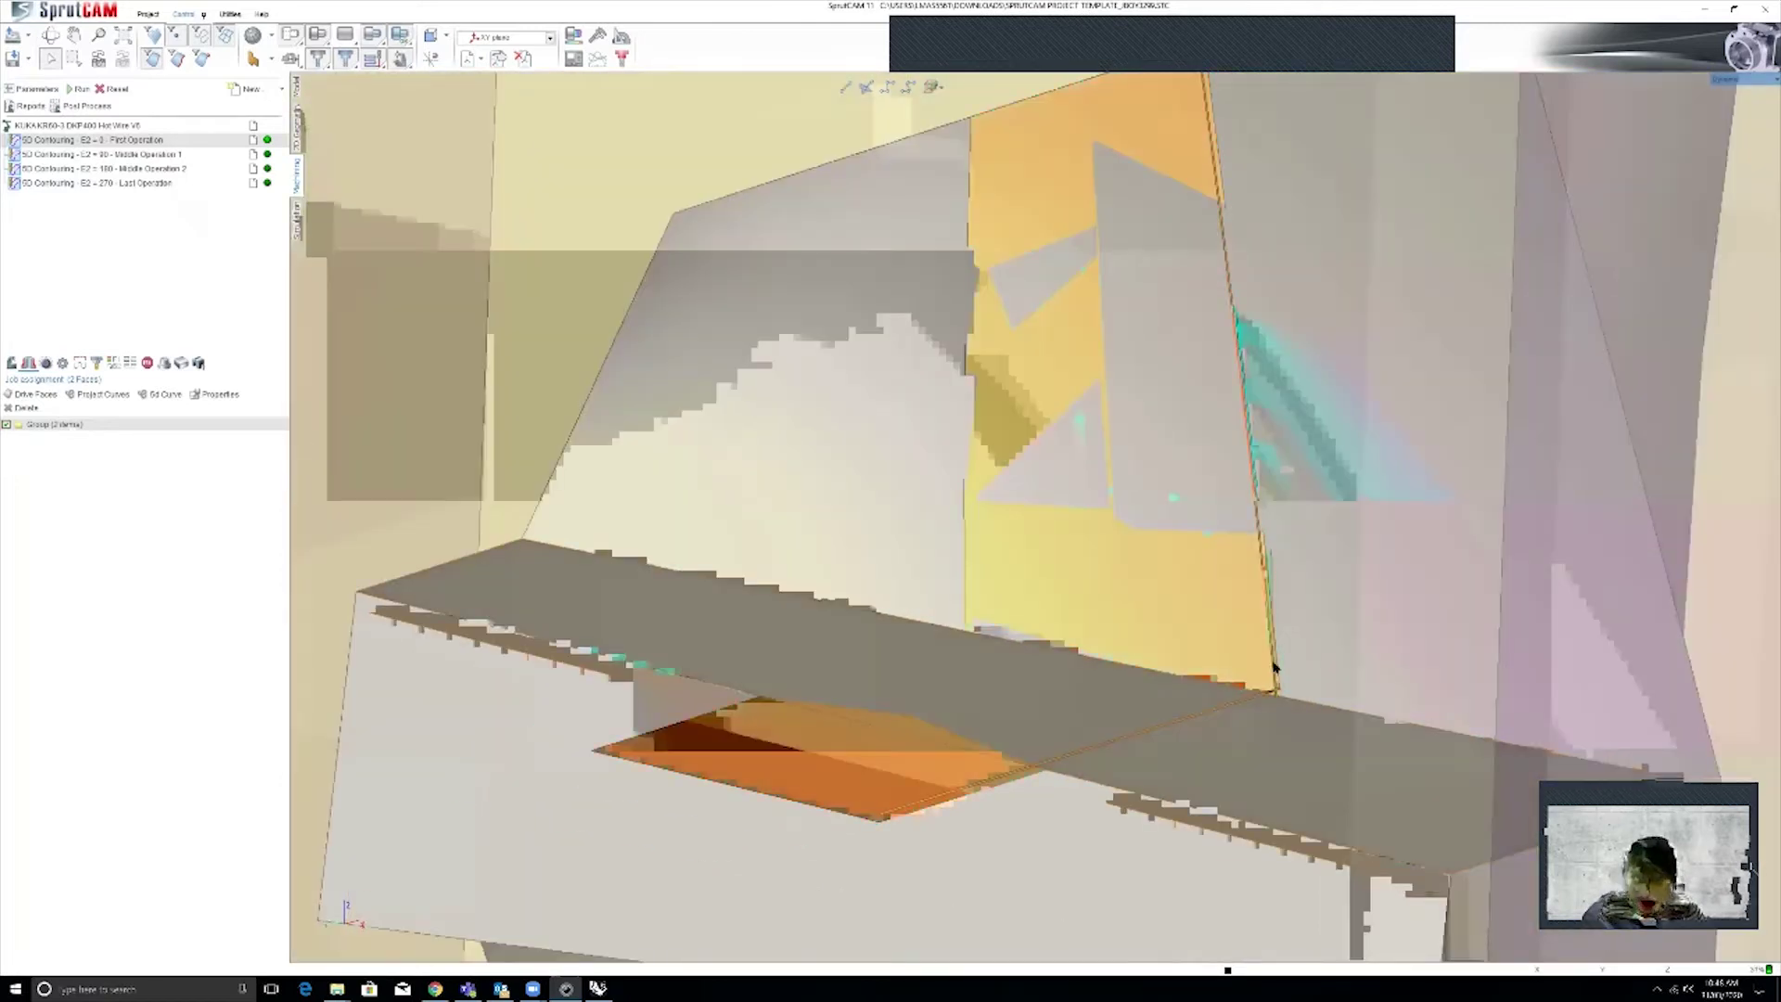
double_click(65, 426)
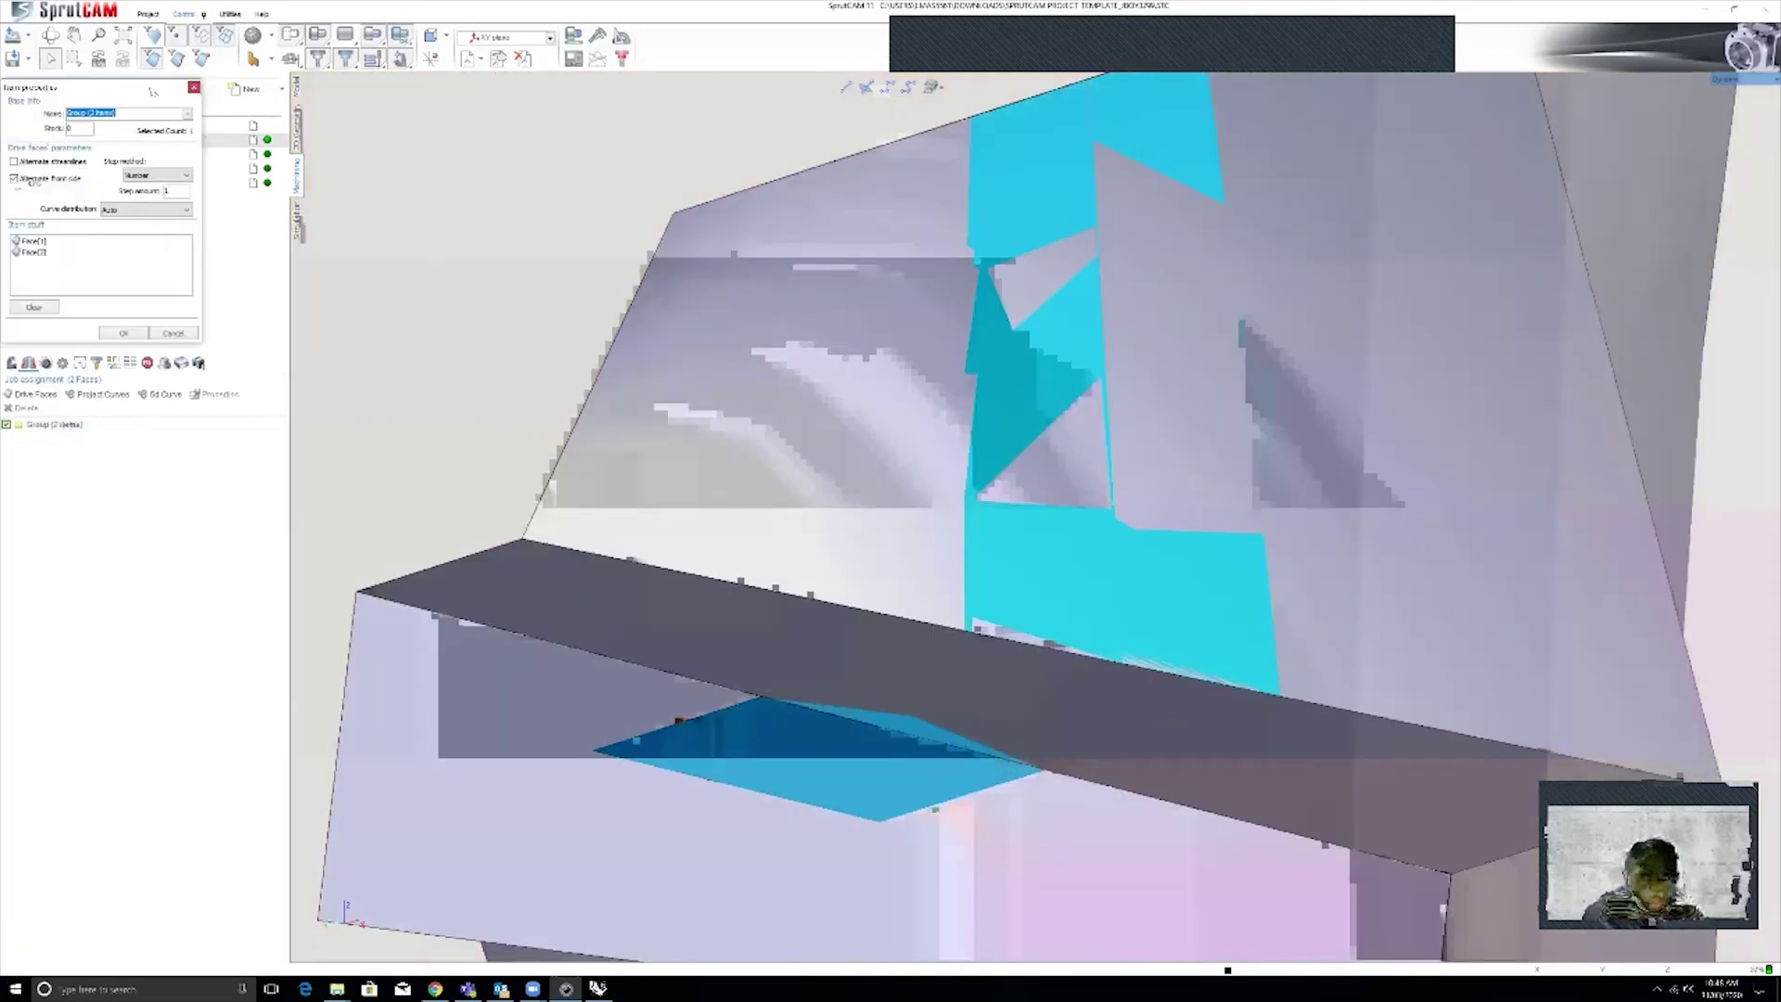
left_click_drag(153, 90, 715, 254)
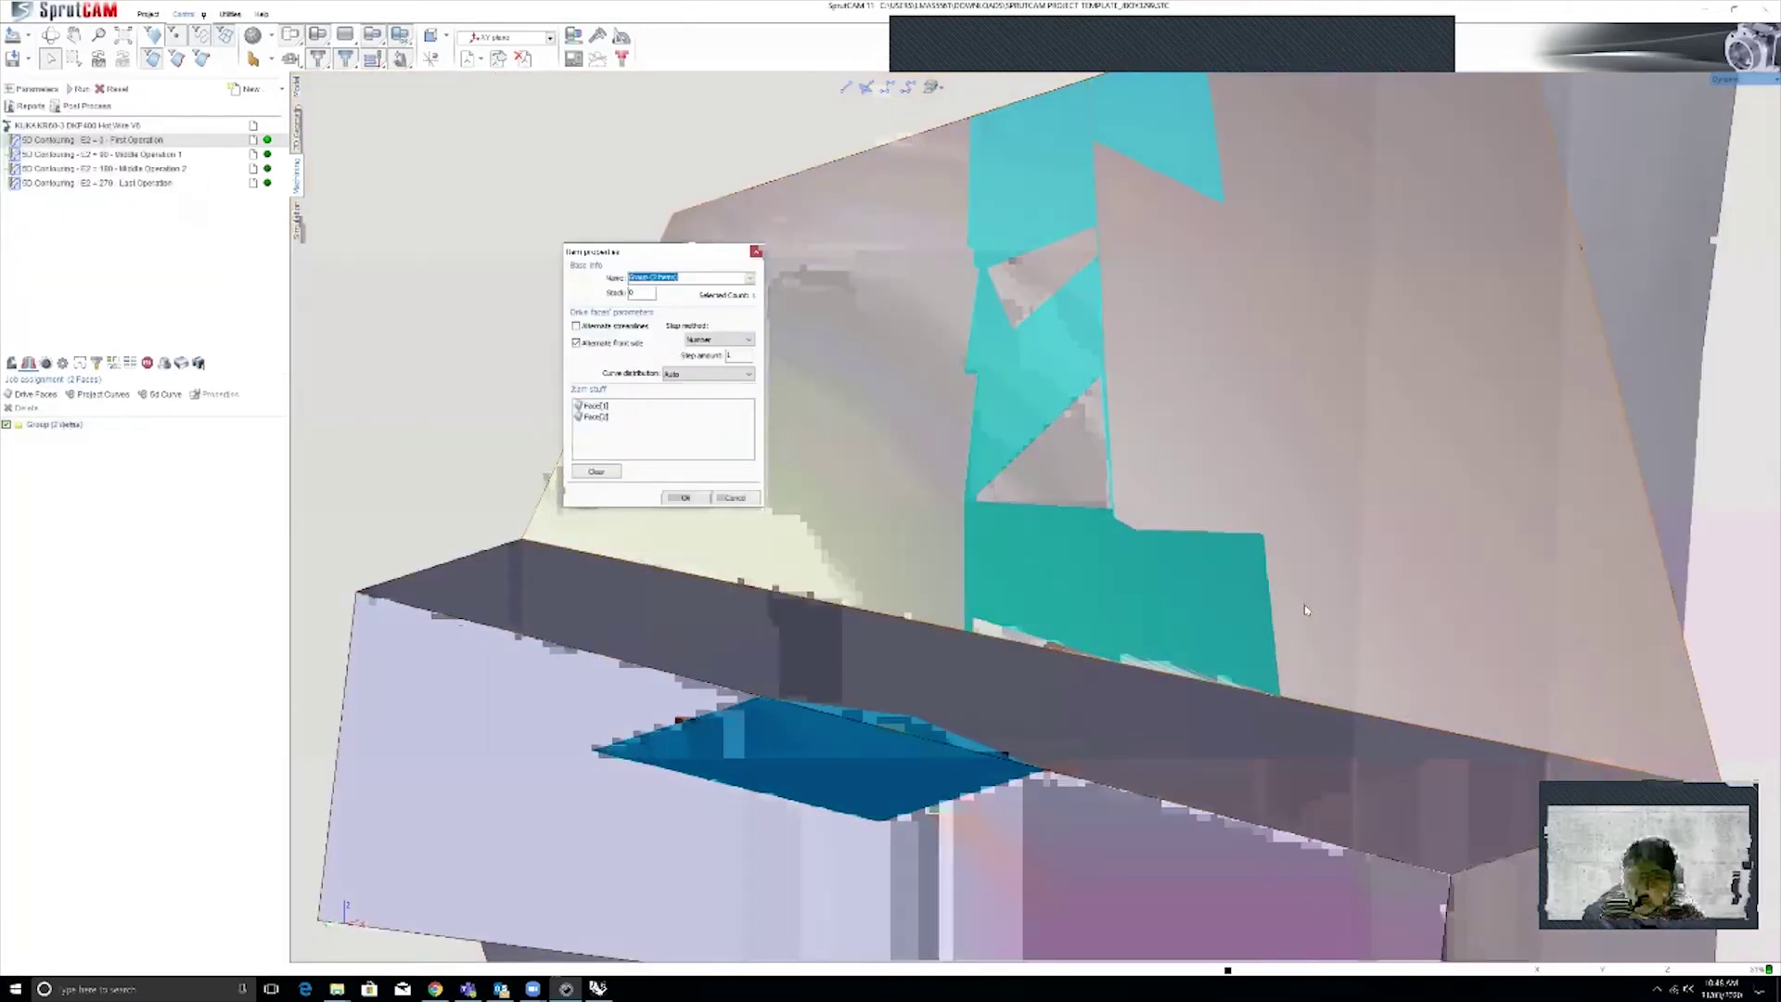
left_click(708, 373)
left_click(708, 407)
left_click(686, 498)
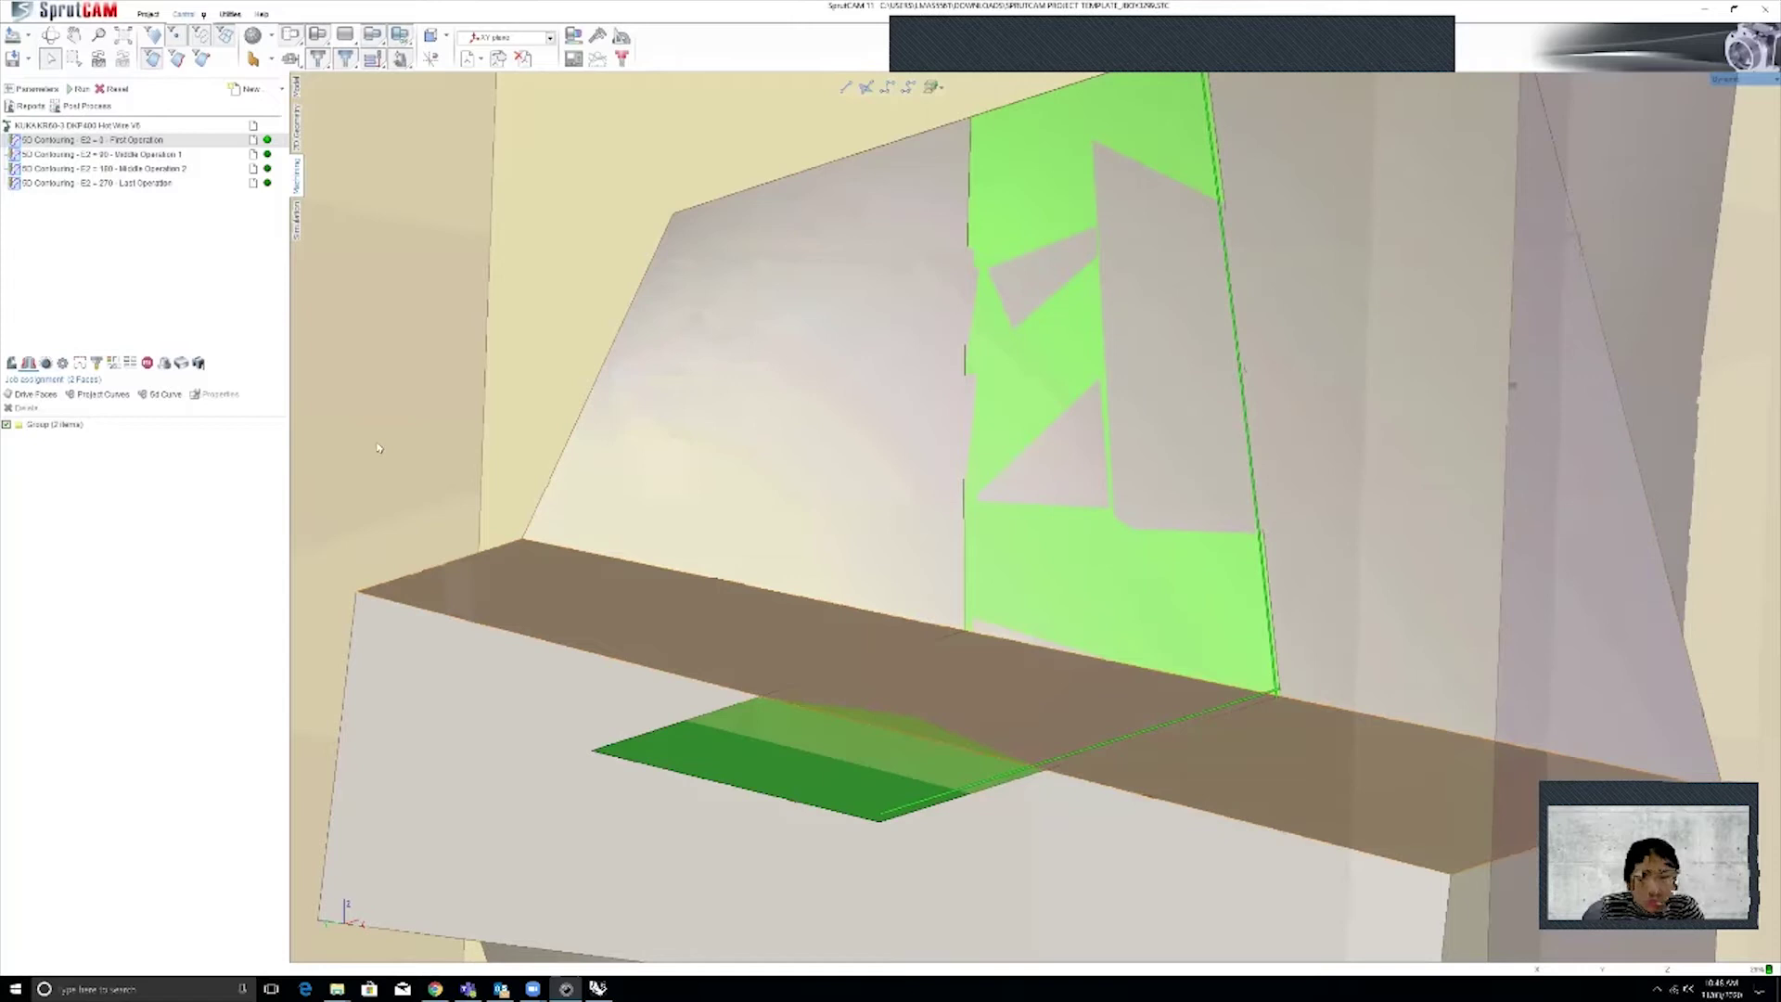
double_click(37, 426)
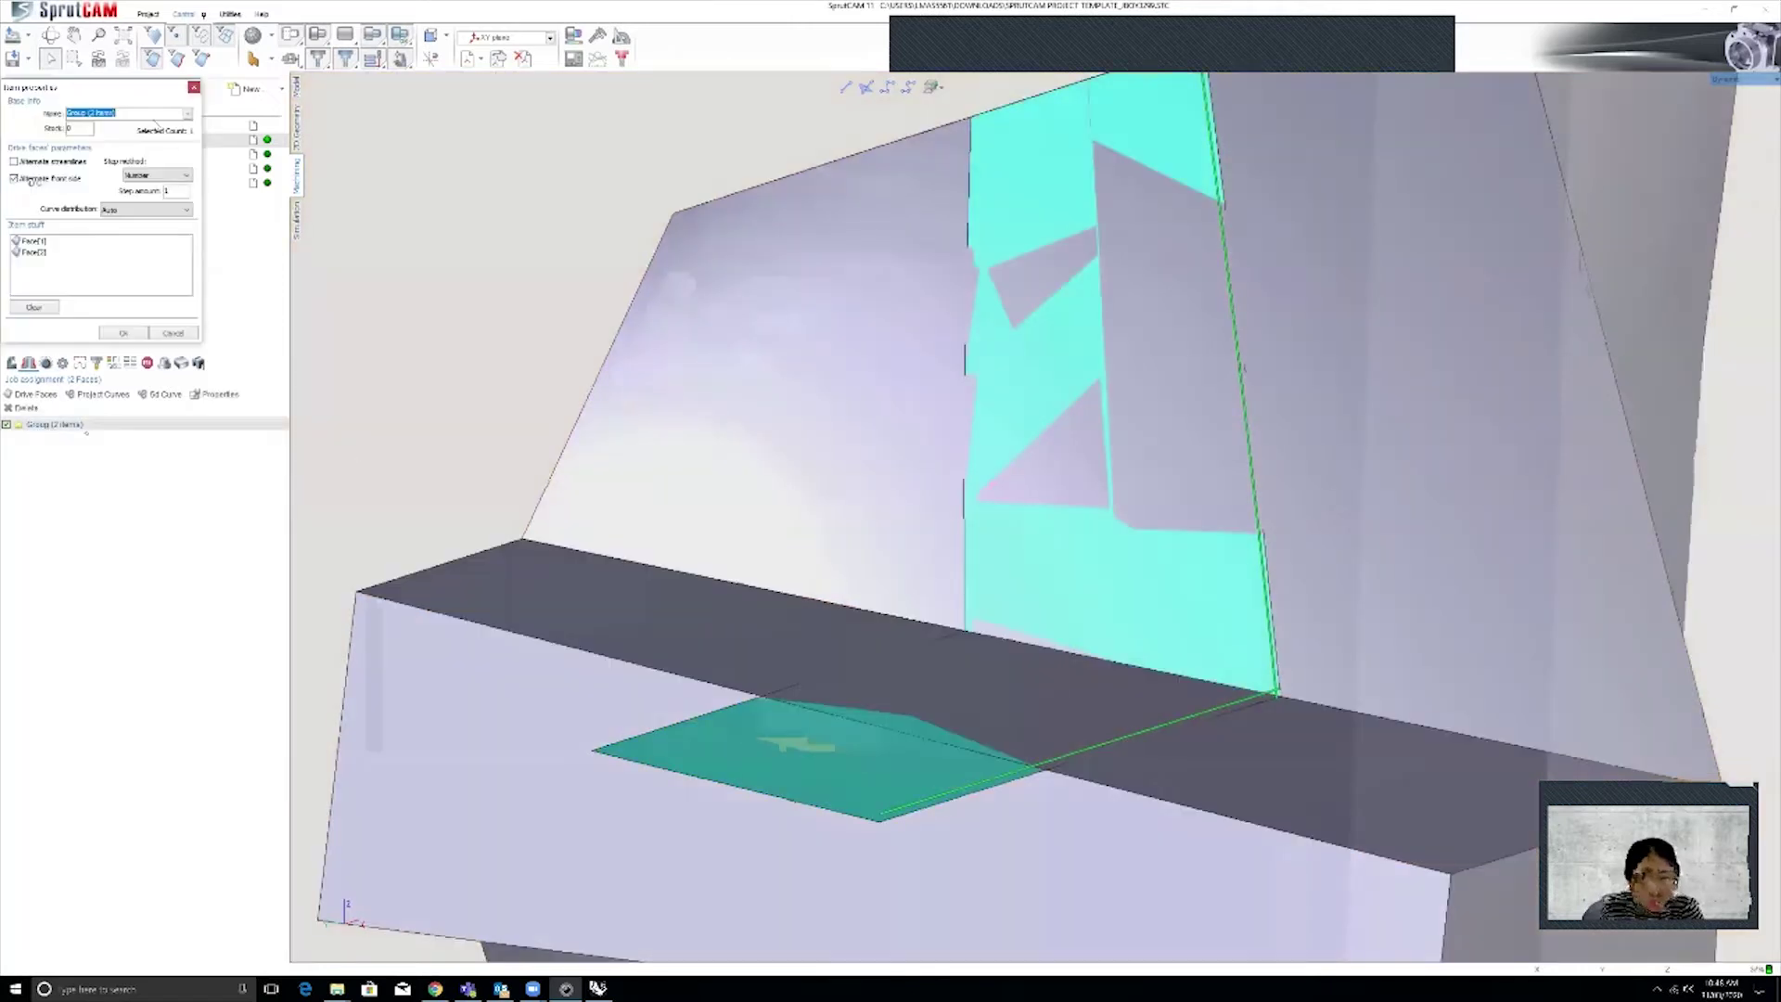
left_click(722, 361)
left_click(701, 406)
left_click(701, 486)
middle_click_drag(1116, 716, 1009, 731)
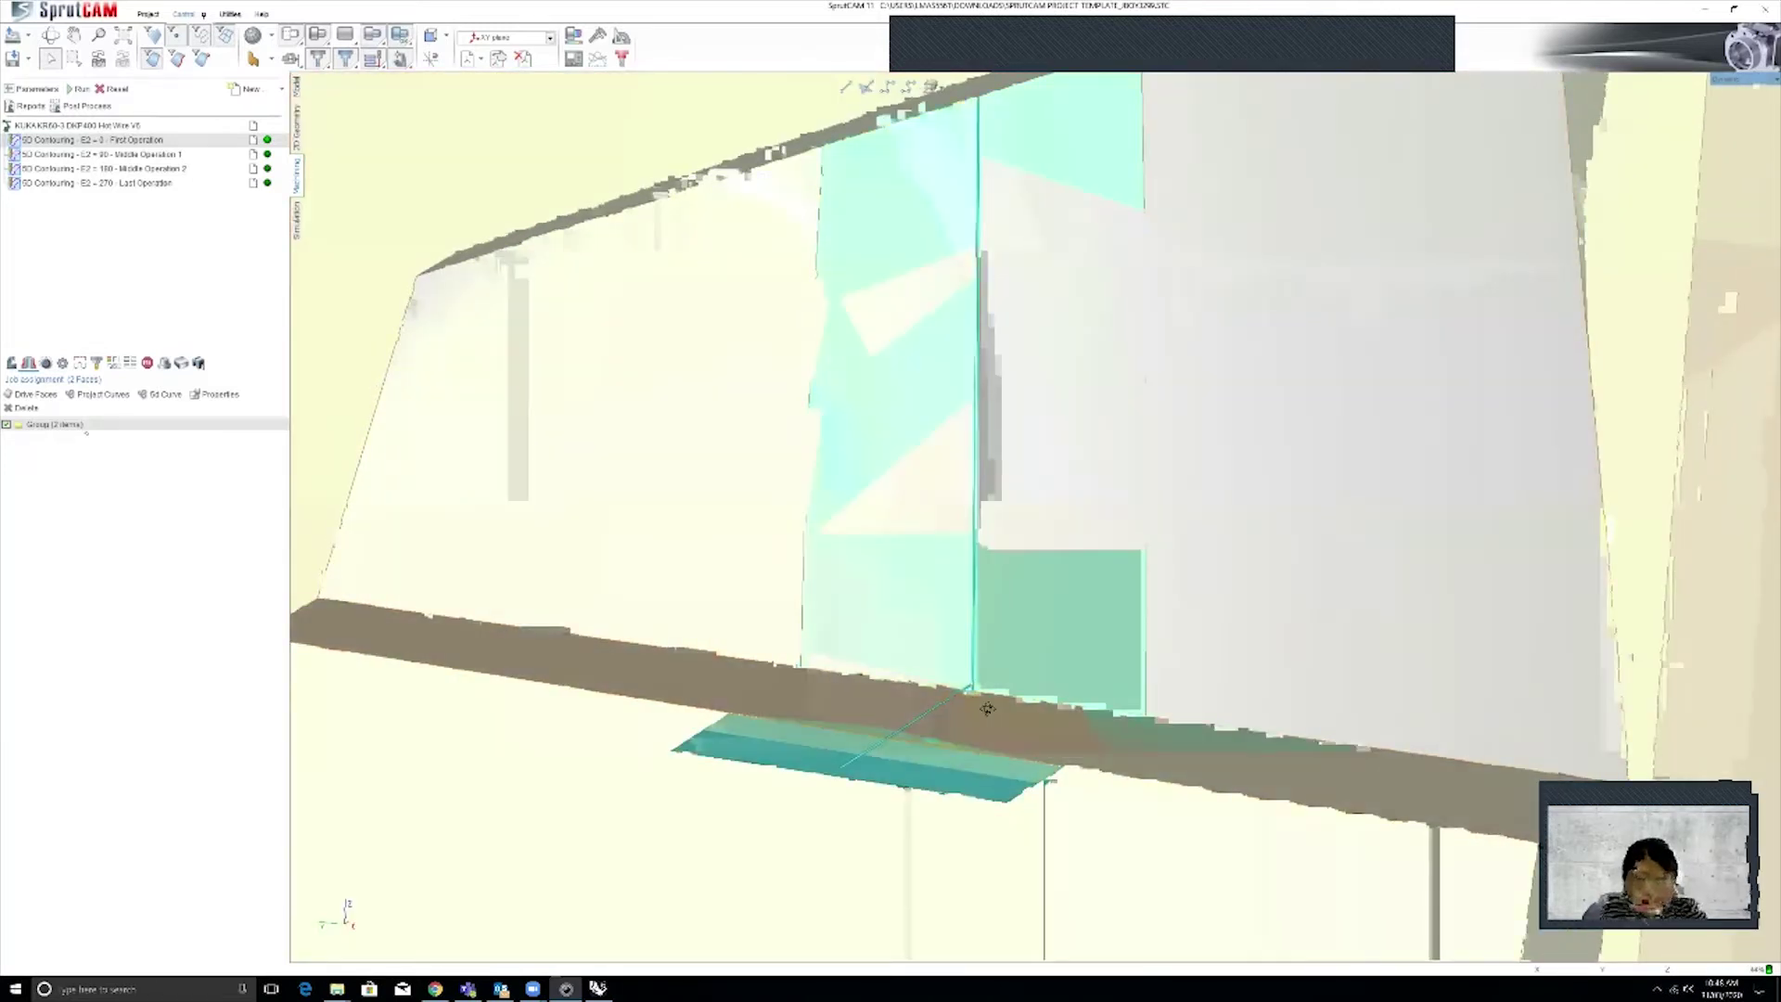
Change the drive-face group's curve distribution to From Start, apply it, and inspect the guide line from several angles
double_click(60, 426)
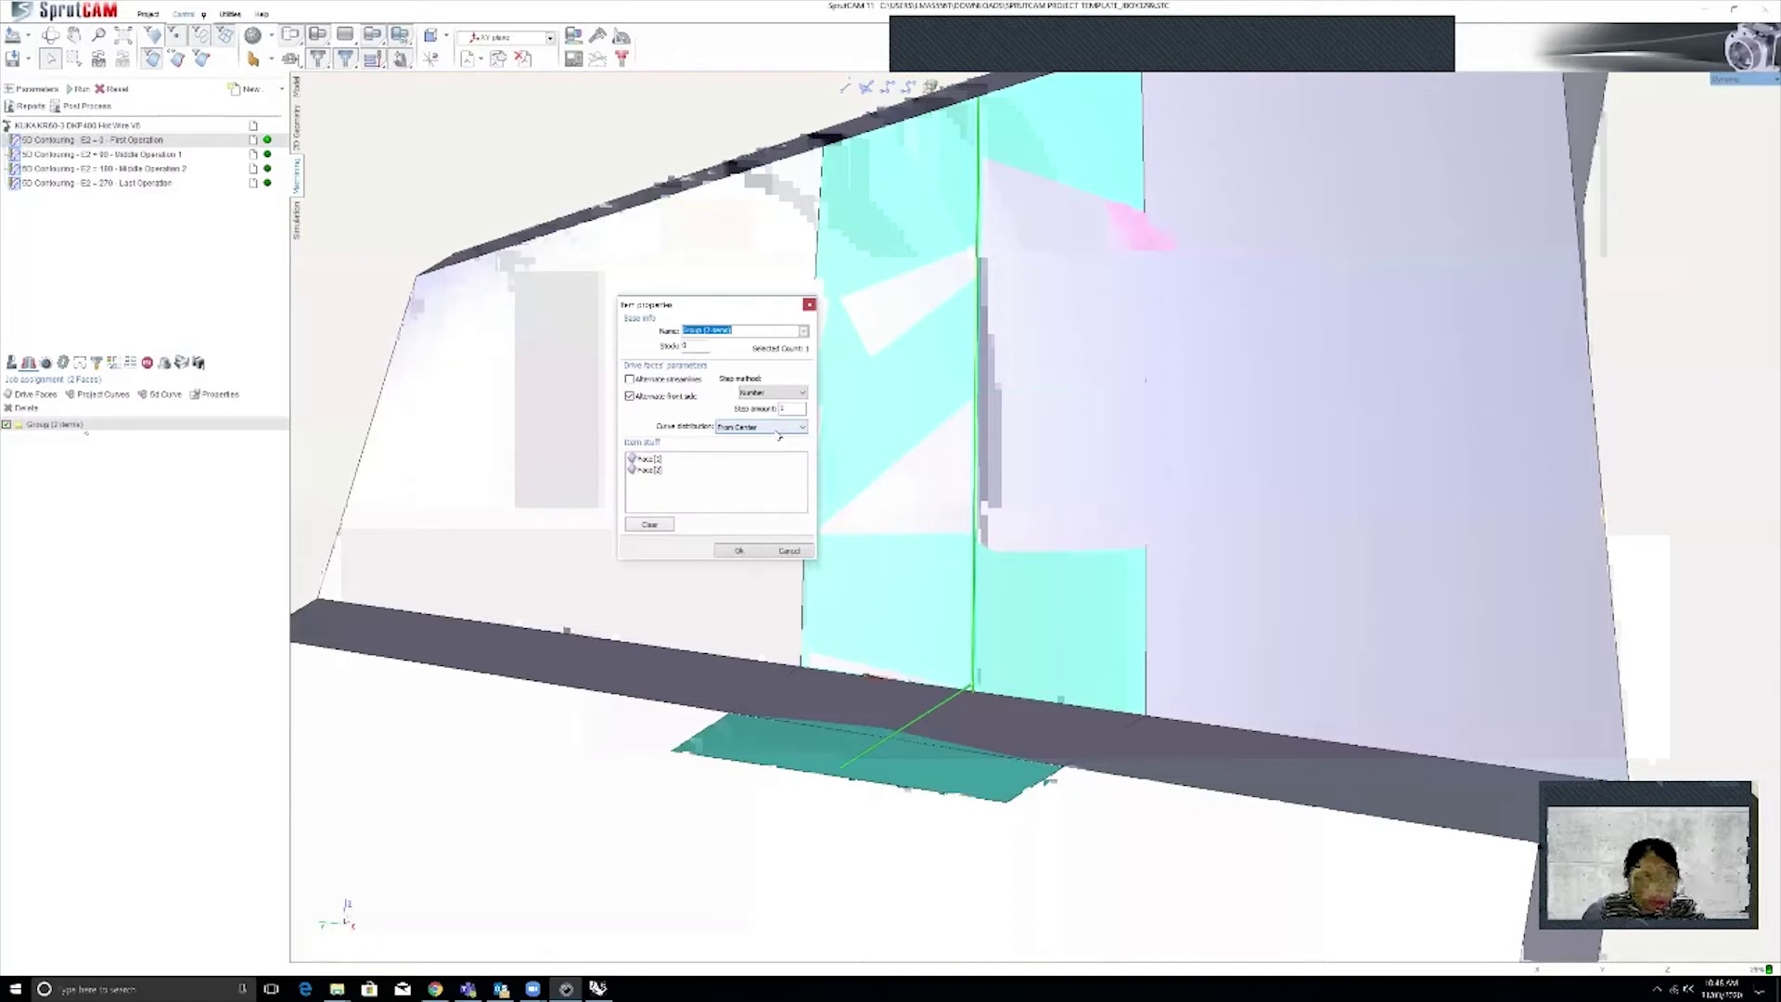
left_click(779, 429)
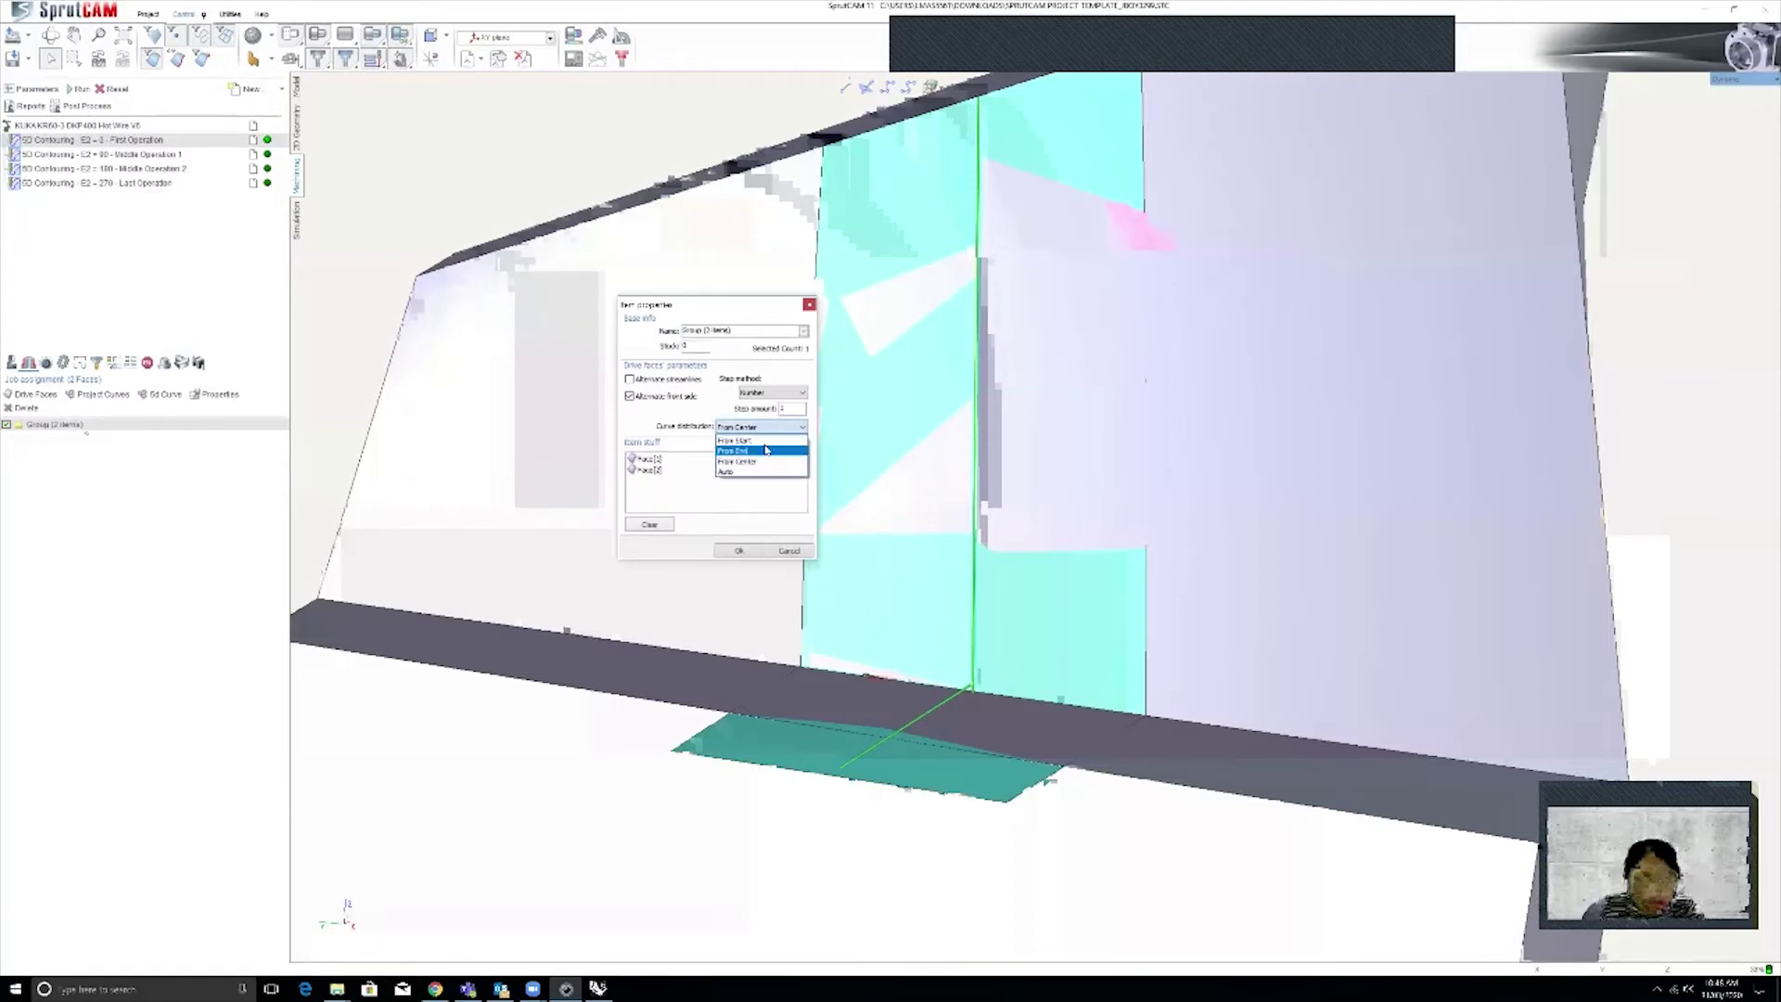
left_click(766, 450)
left_click(740, 552)
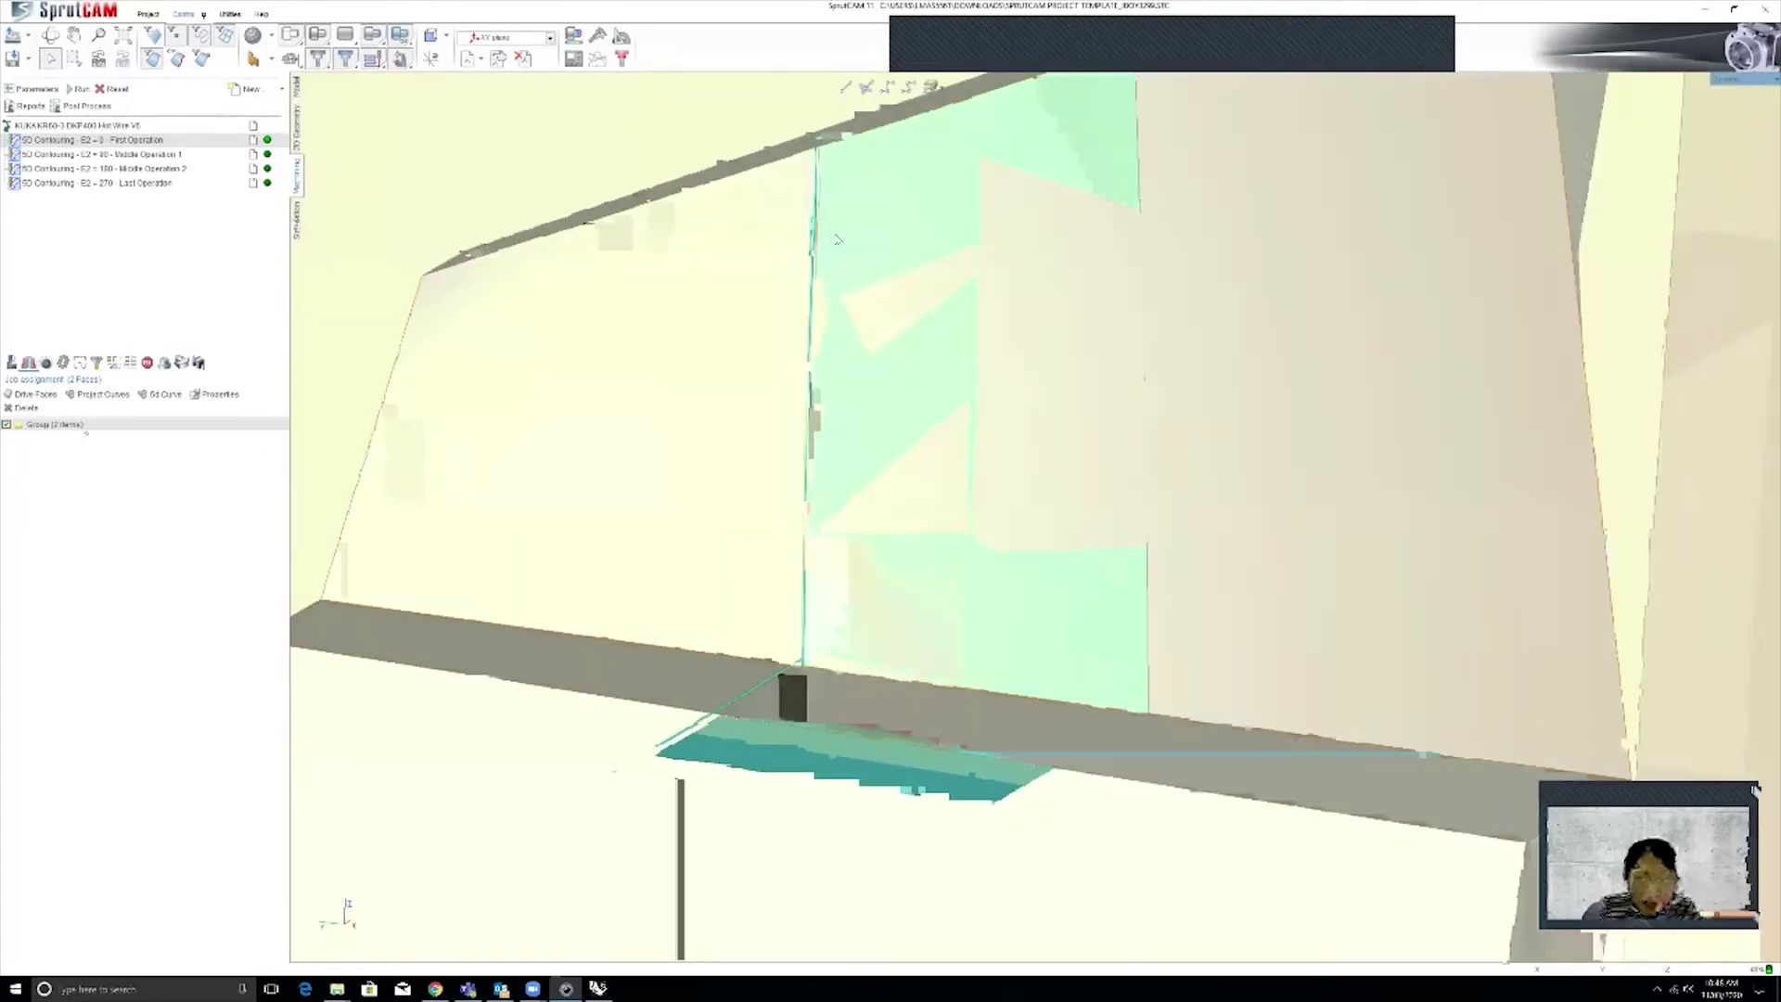
scroll(882, 357, "down", 3)
mouse_move(915, 365)
middle_mouse_down()
mouse_move(822, 361)
mouse_move(826, 326)
mouse_move(890, 320)
mouse_move(807, 342)
mouse_move(894, 338)
mouse_move(842, 239)
mouse_move(906, 358)
middle_mouse_up()
middle_click_drag(964, 562, 1029, 570)
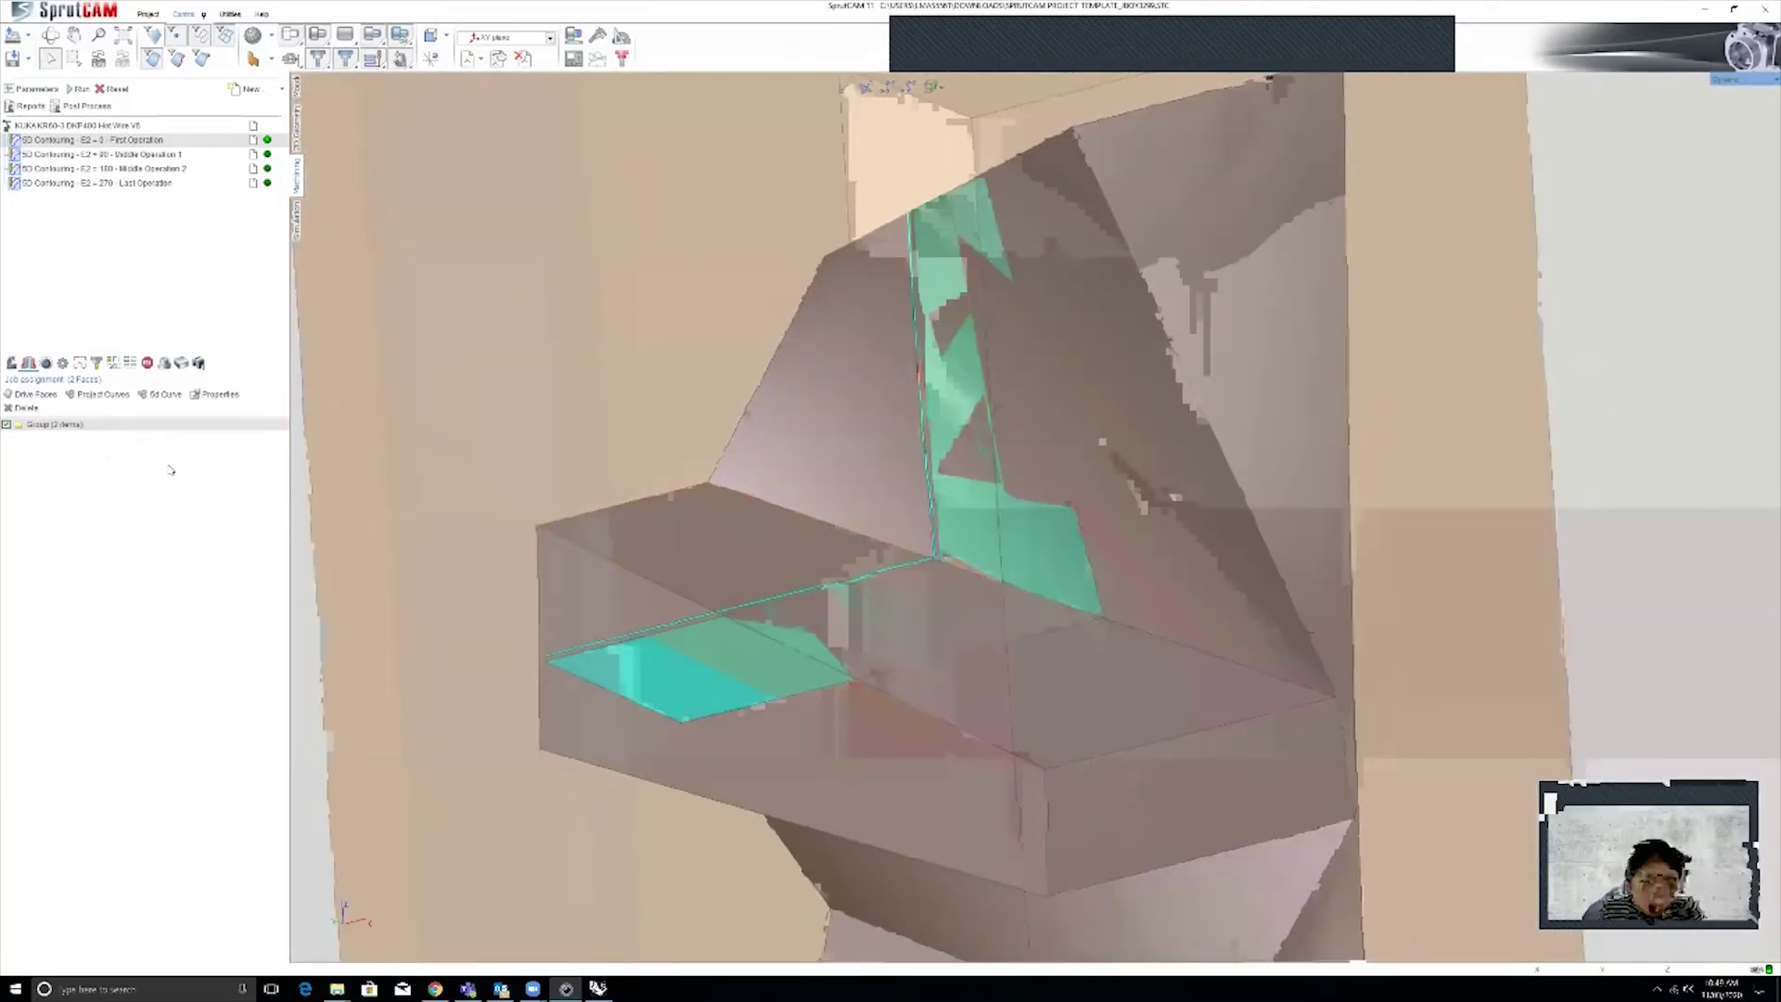
Set the drive-face group's curve distribution back to Auto and apply it
double_click(55, 425)
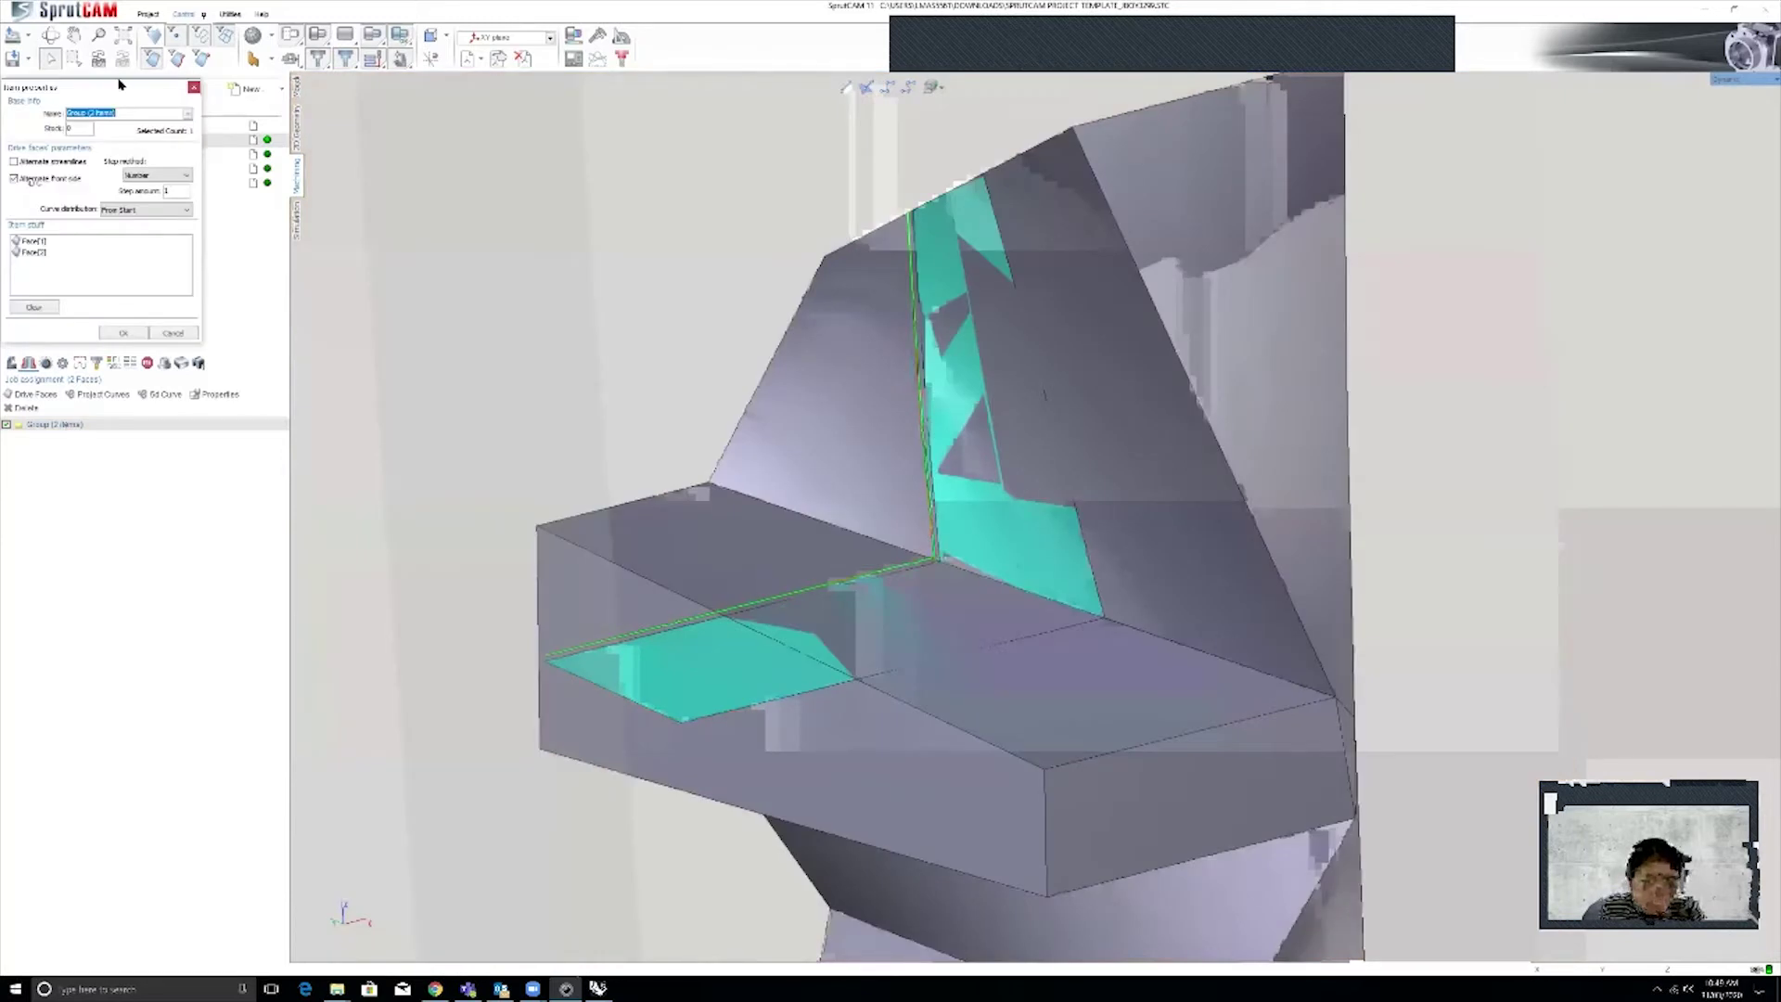
left_click(1014, 418)
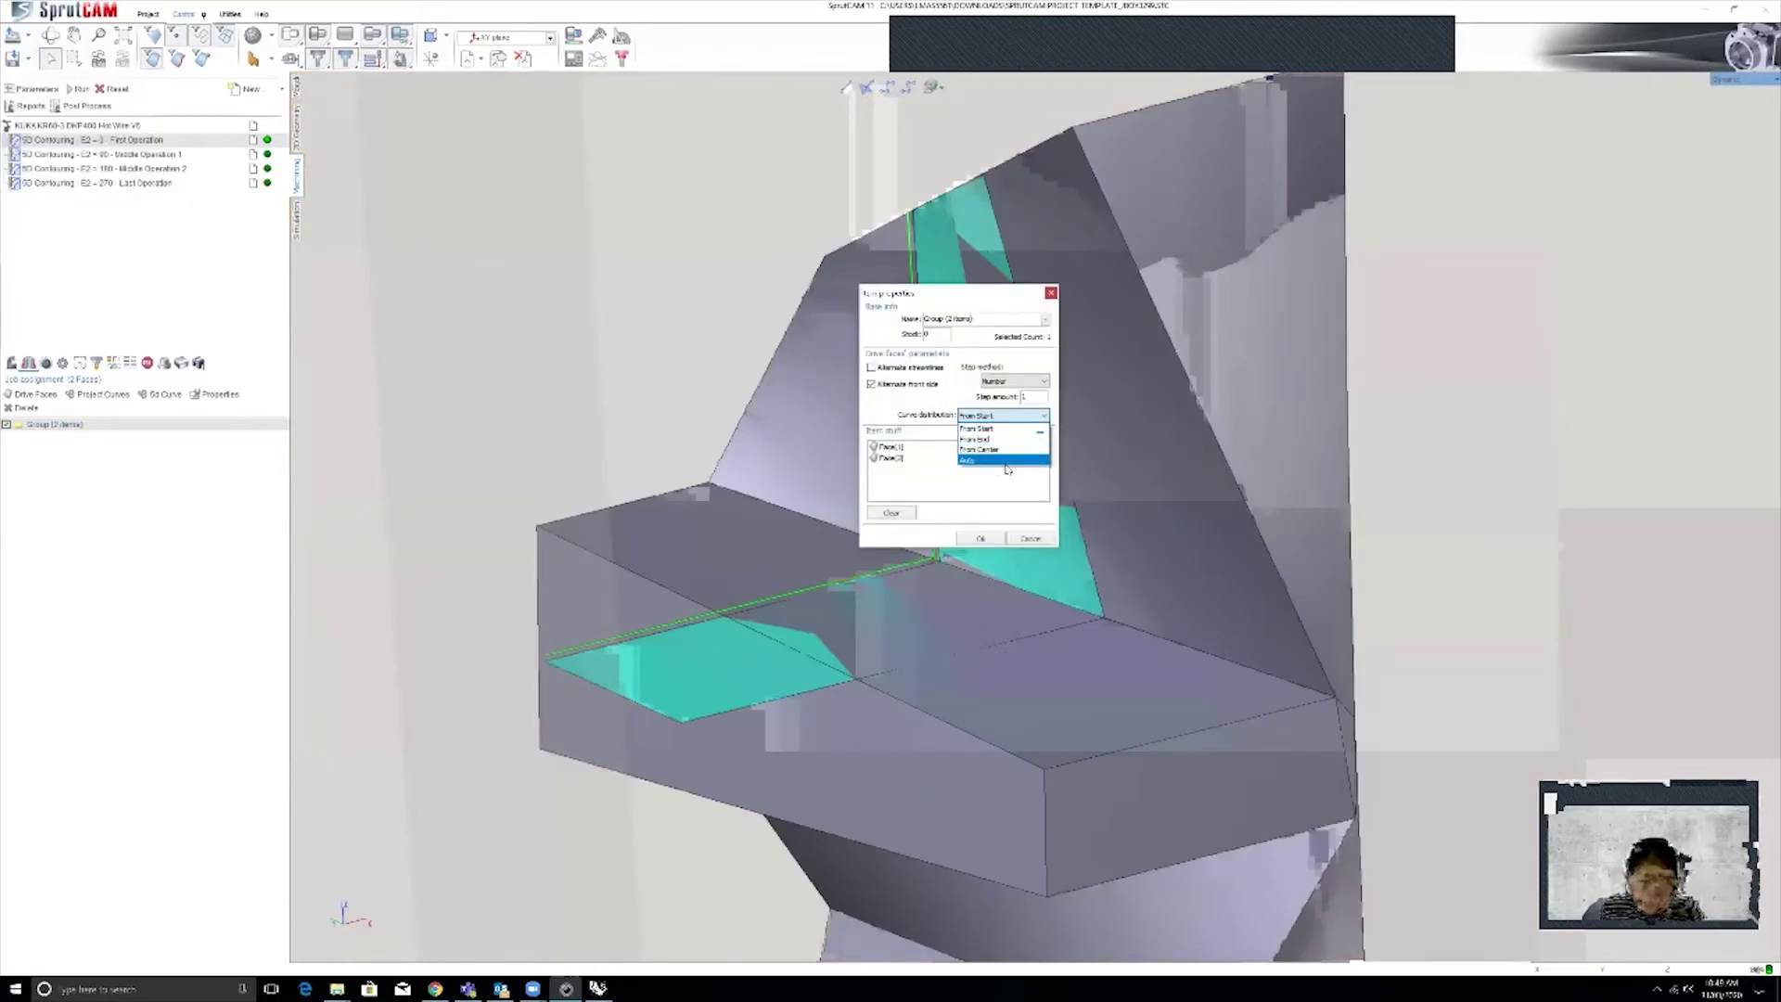
left_click(1006, 461)
left_click(987, 540)
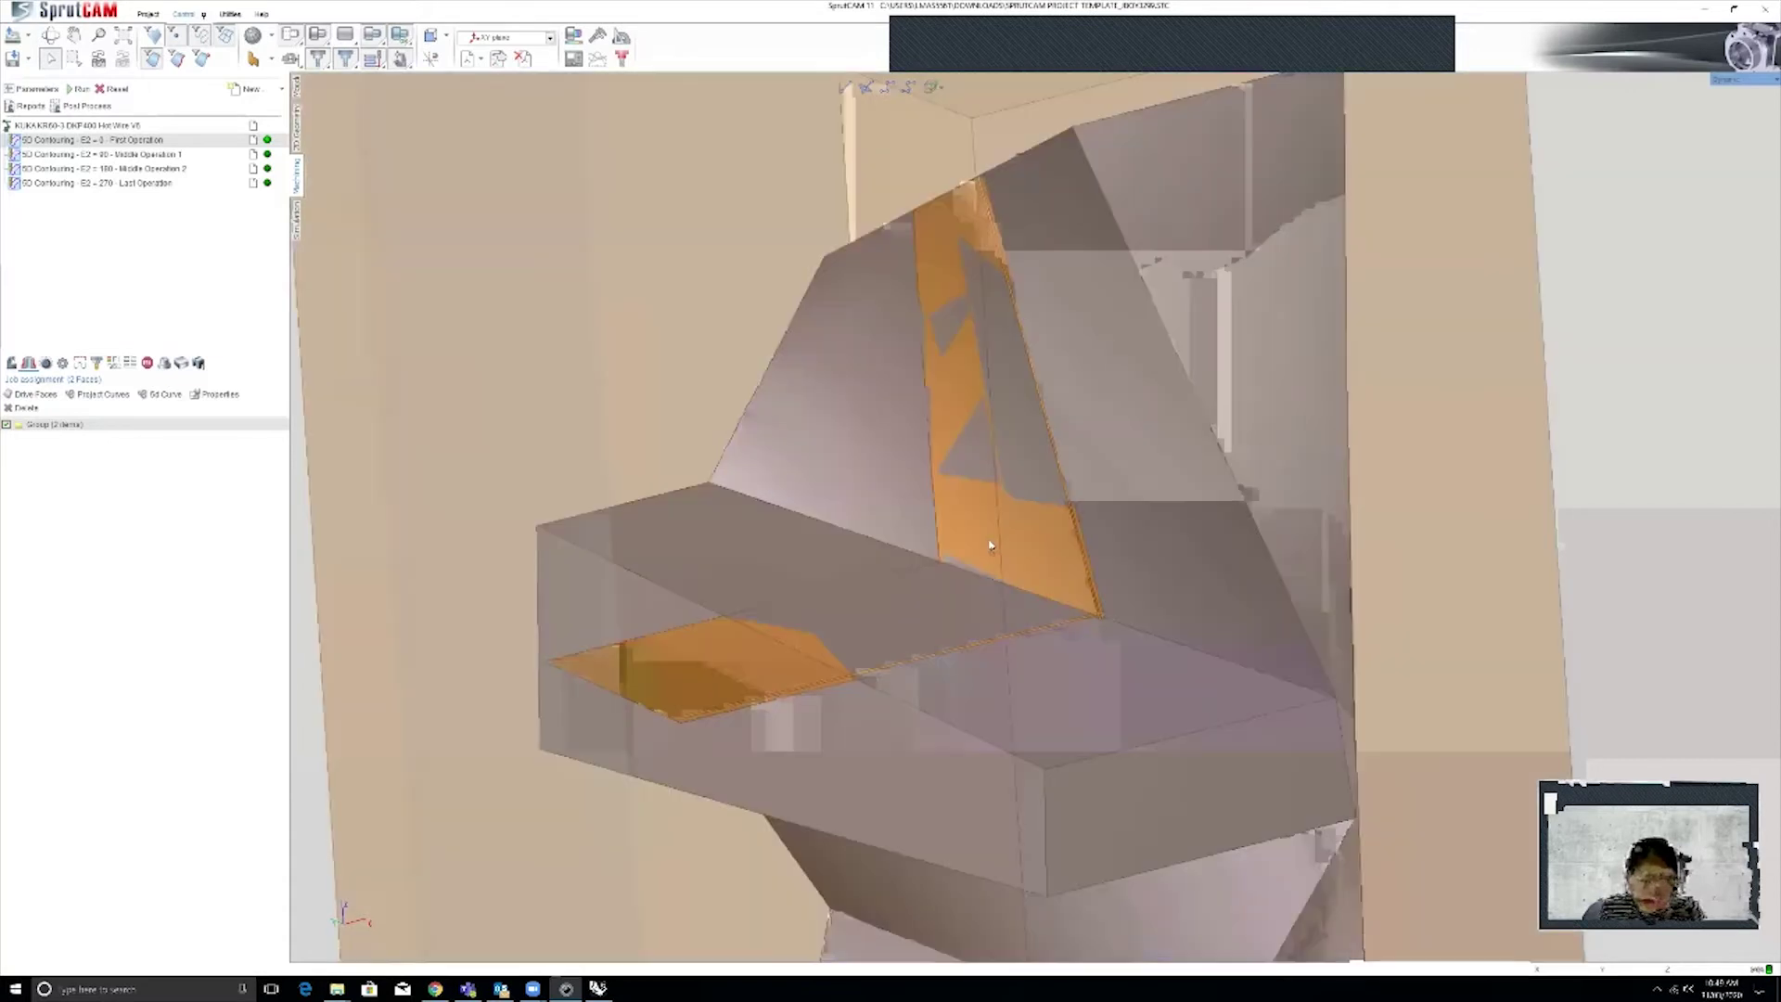
Calculate the toolpath of the first 5D contouring operation
mouse_move(924, 549)
middle_mouse_down()
mouse_move(994, 532)
mouse_move(920, 530)
middle_mouse_up()
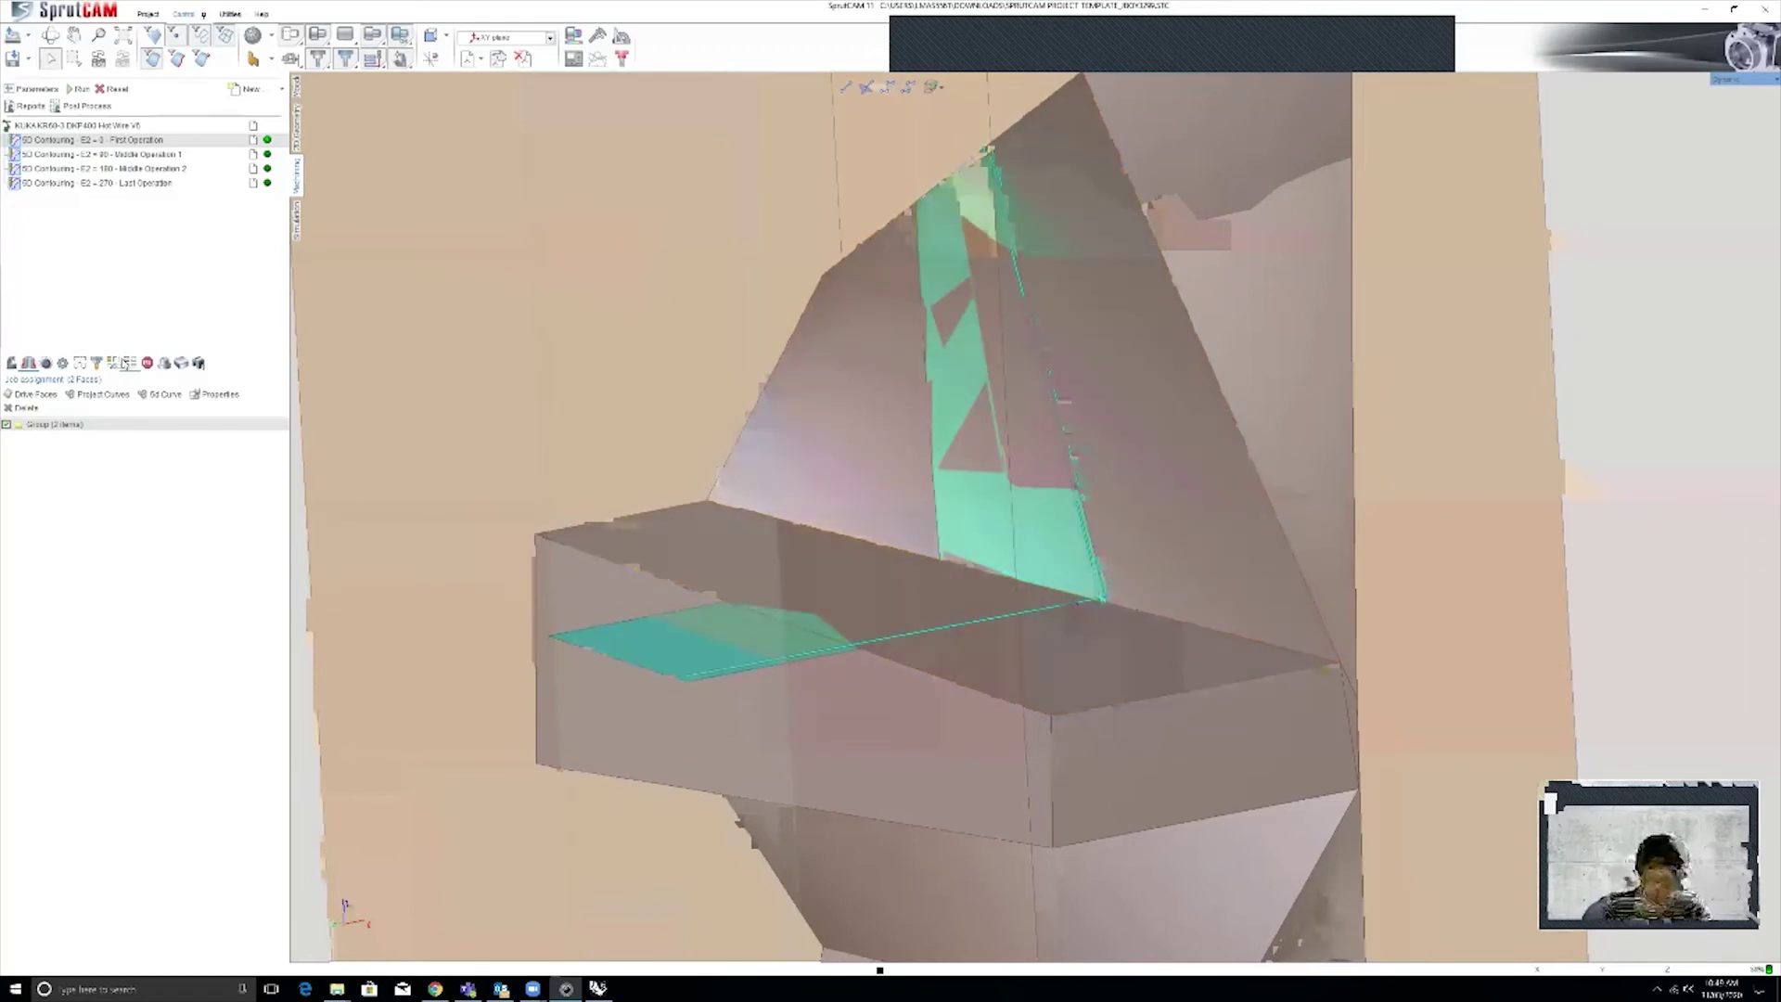
left_click(69, 89)
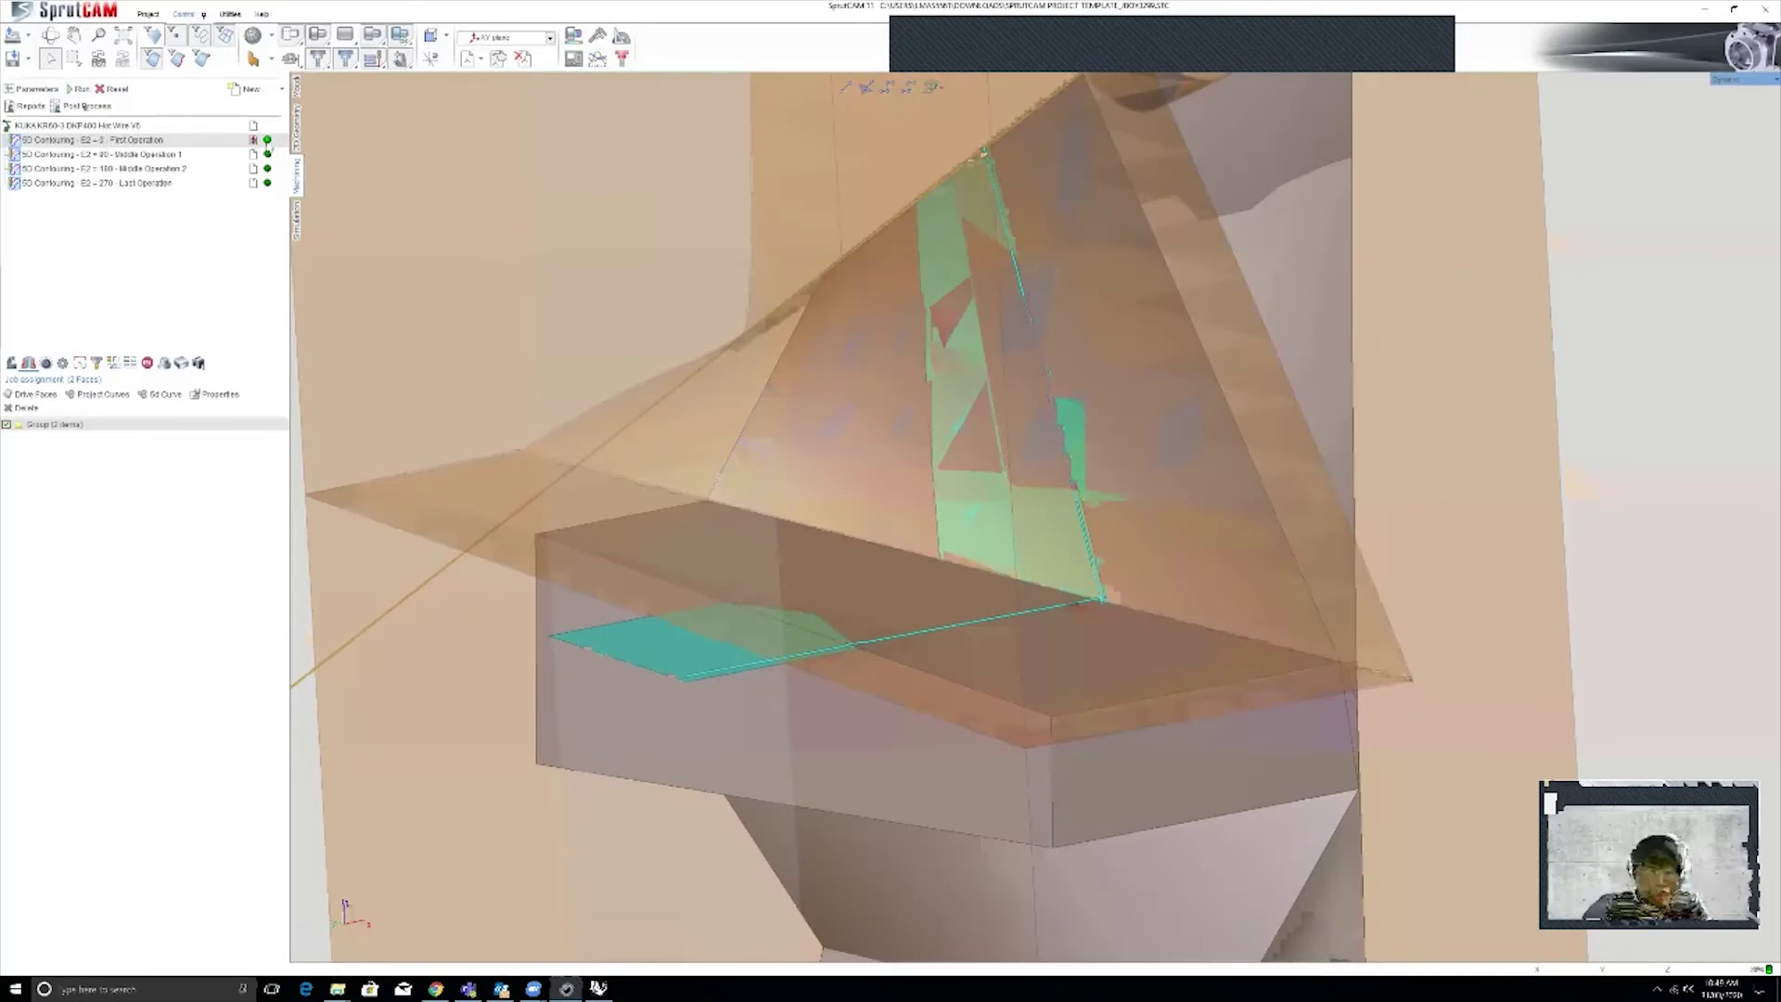
Examine the hot-wire frame, robot, workpiece and calculated toolpath of the first operation from several angles
left_click(253, 140)
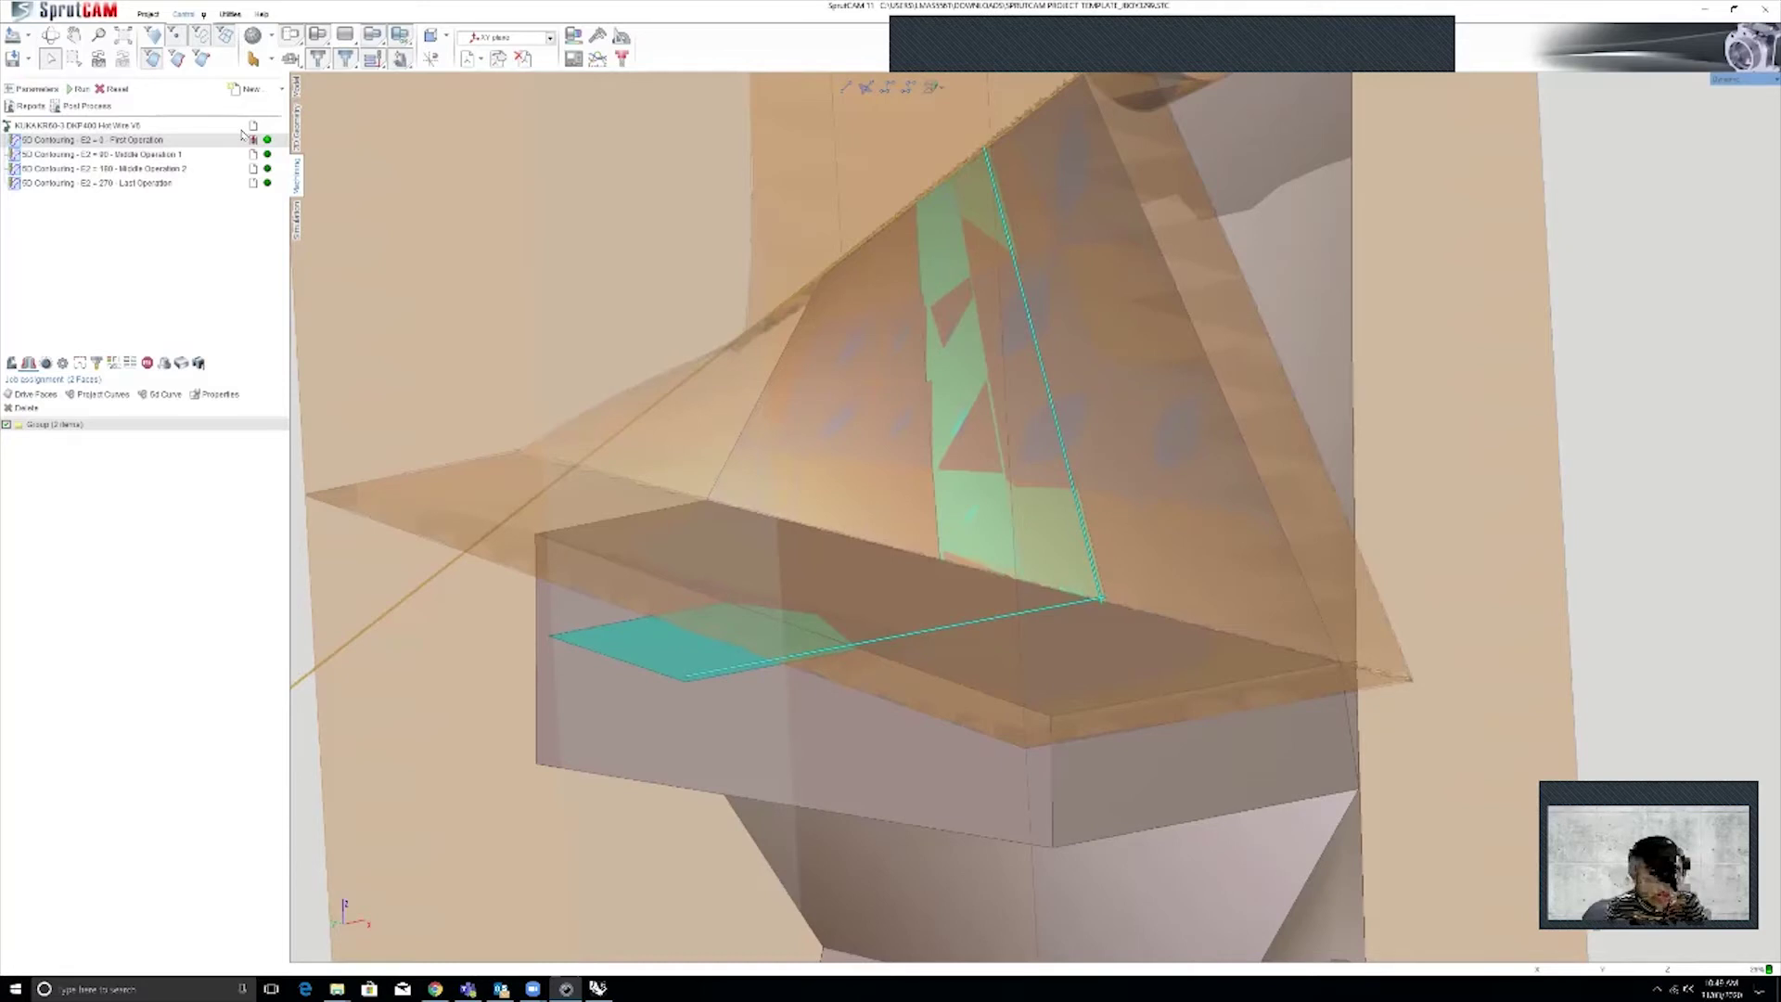
scroll(808, 533, "down", 10)
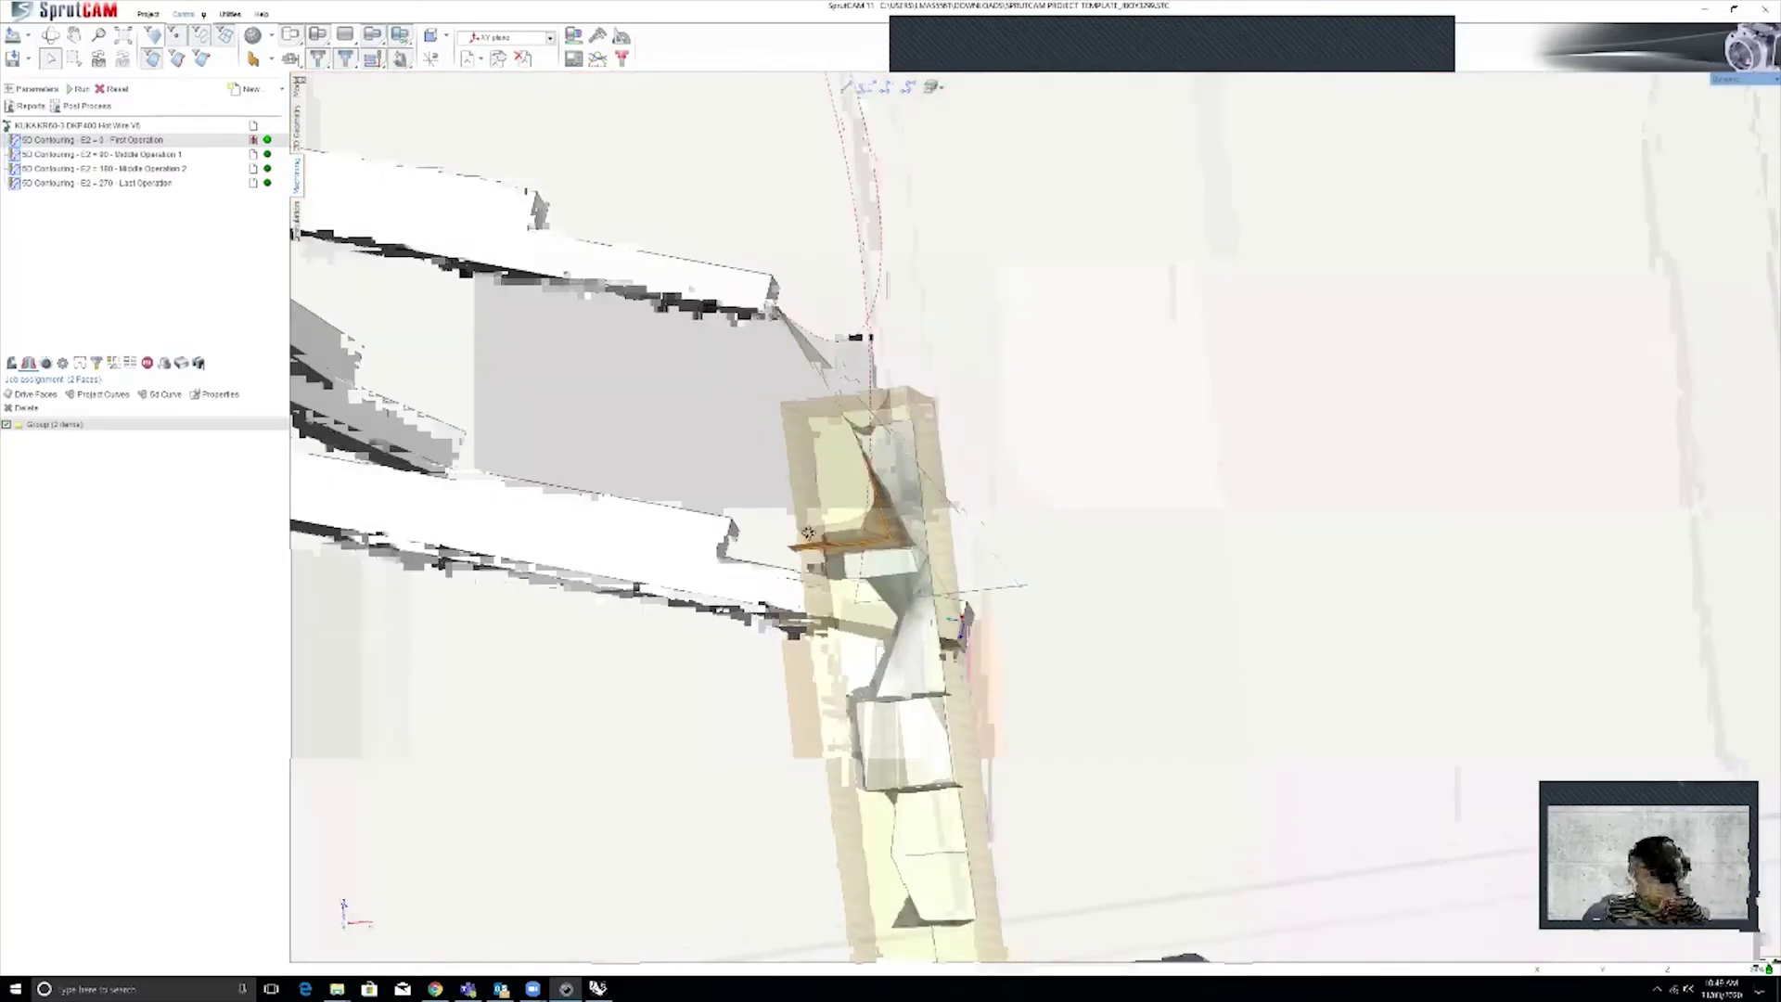
scroll(808, 533, "down", 10)
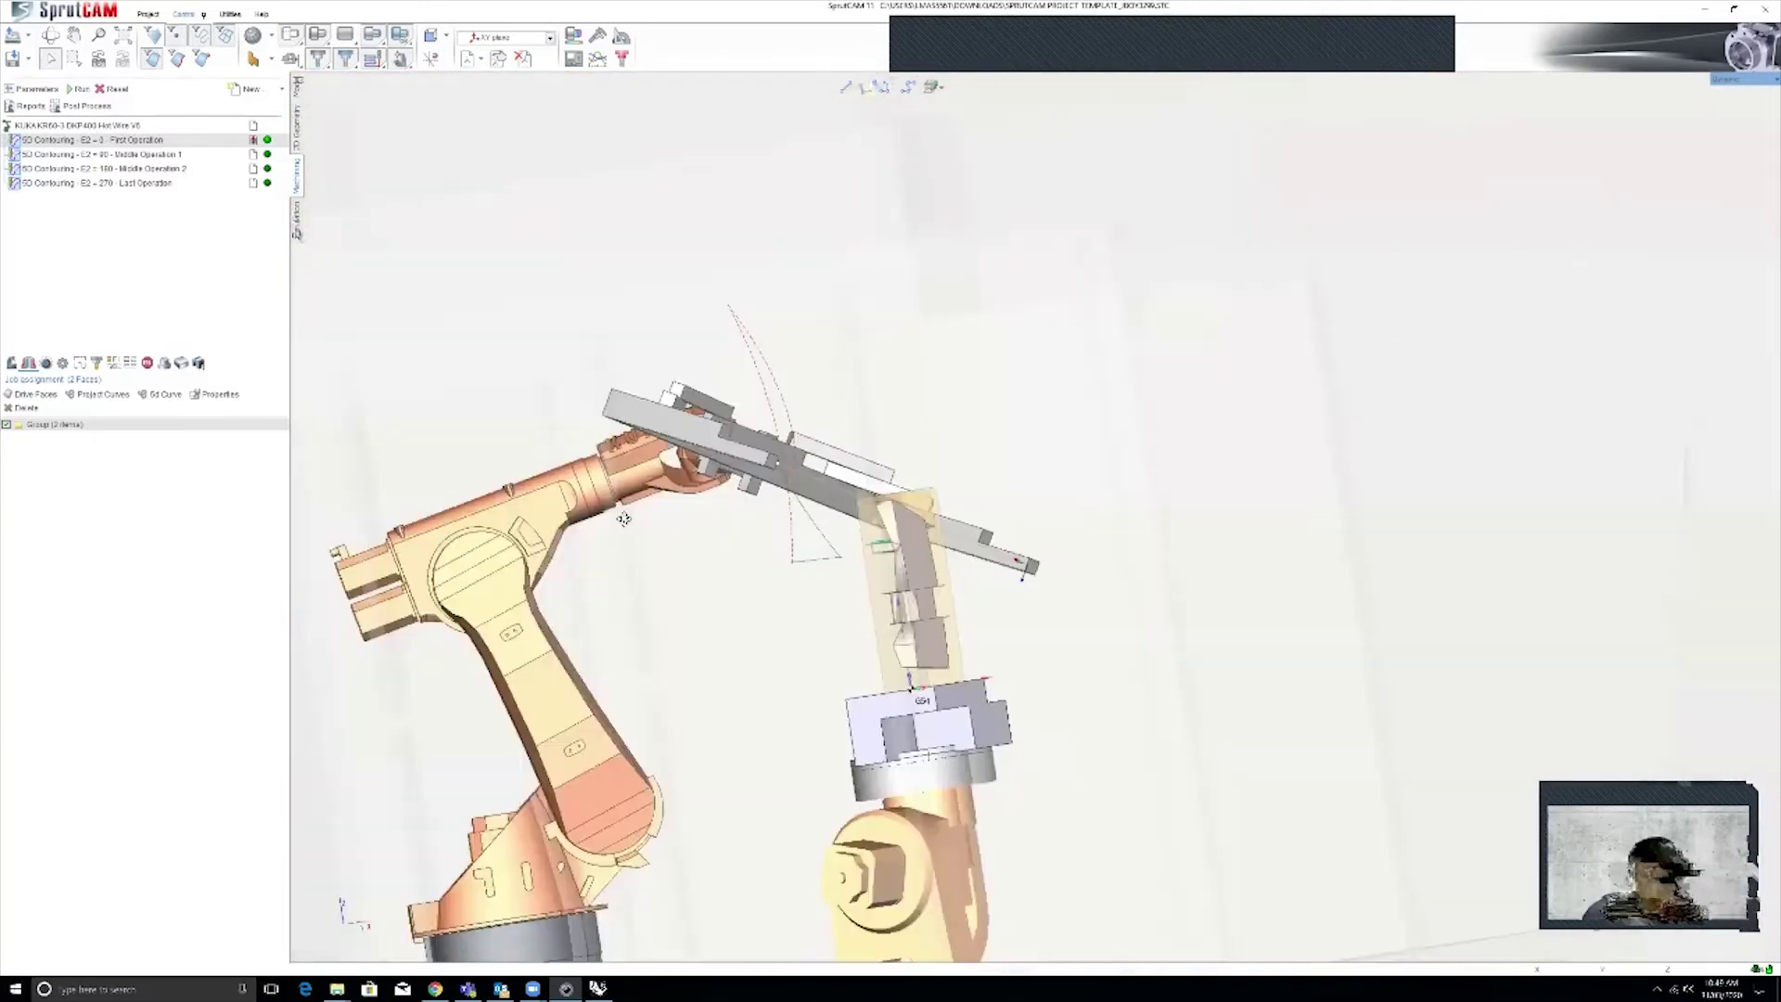
middle_click_drag(624, 520, 753, 561)
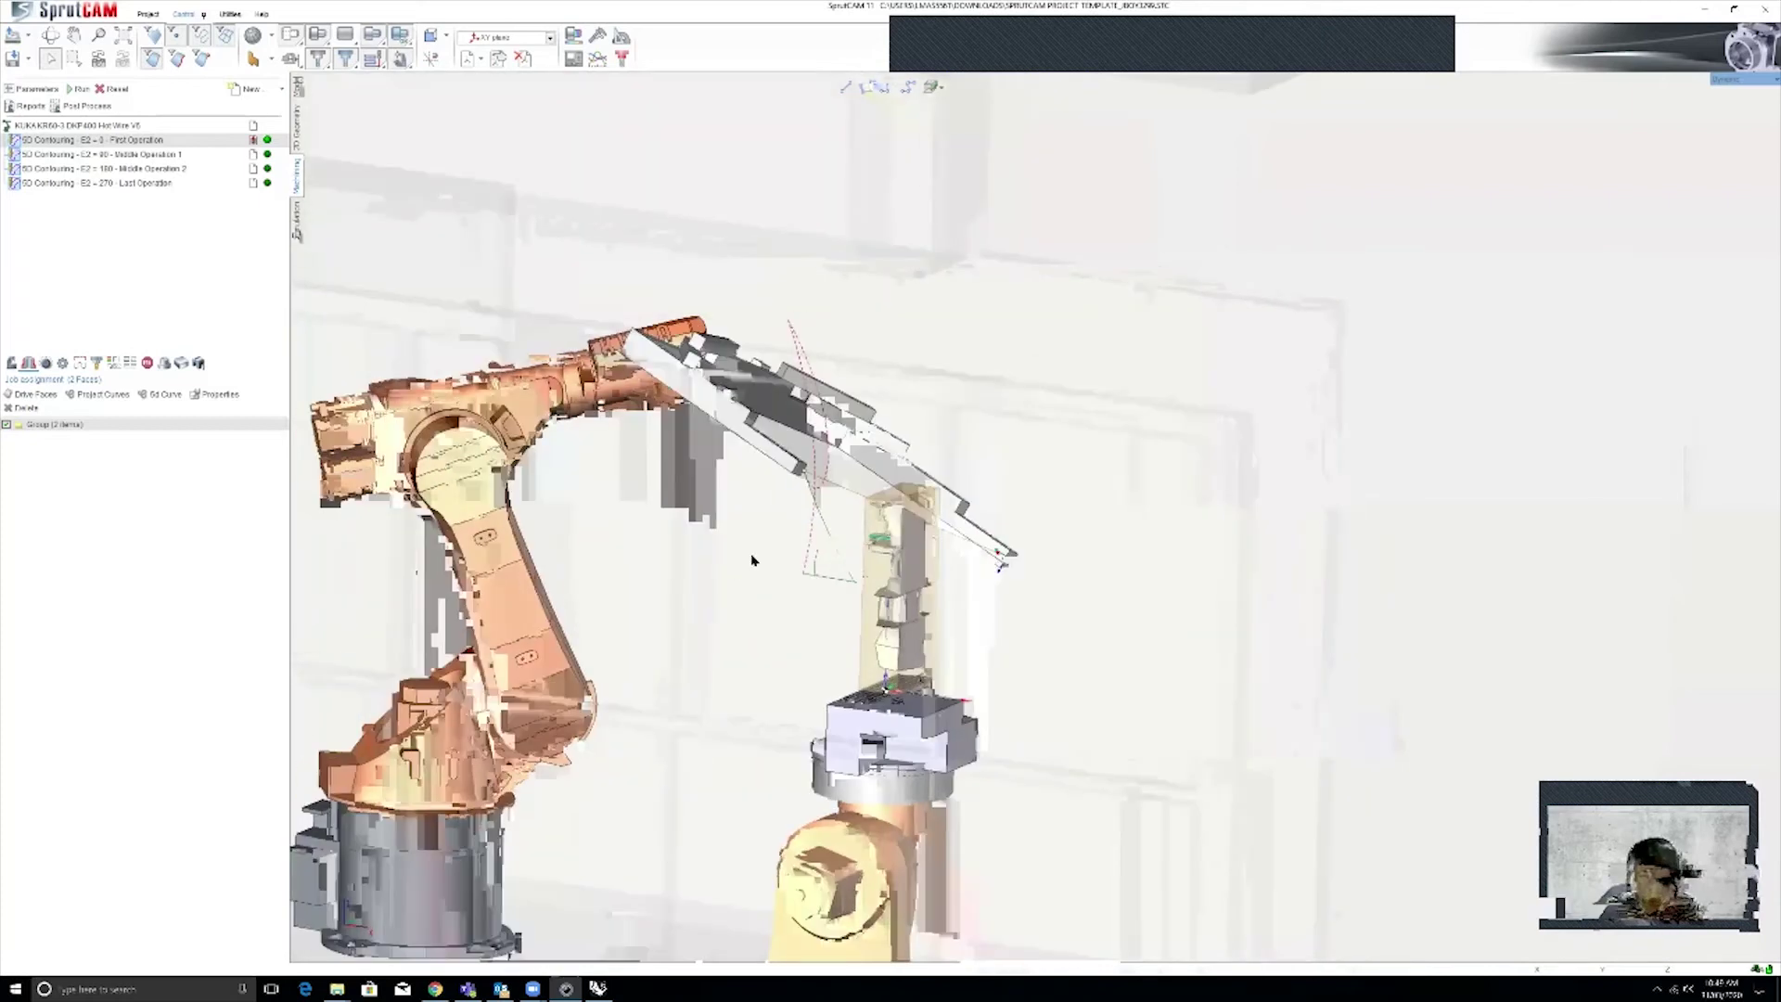
scroll(752, 560, "up", 10)
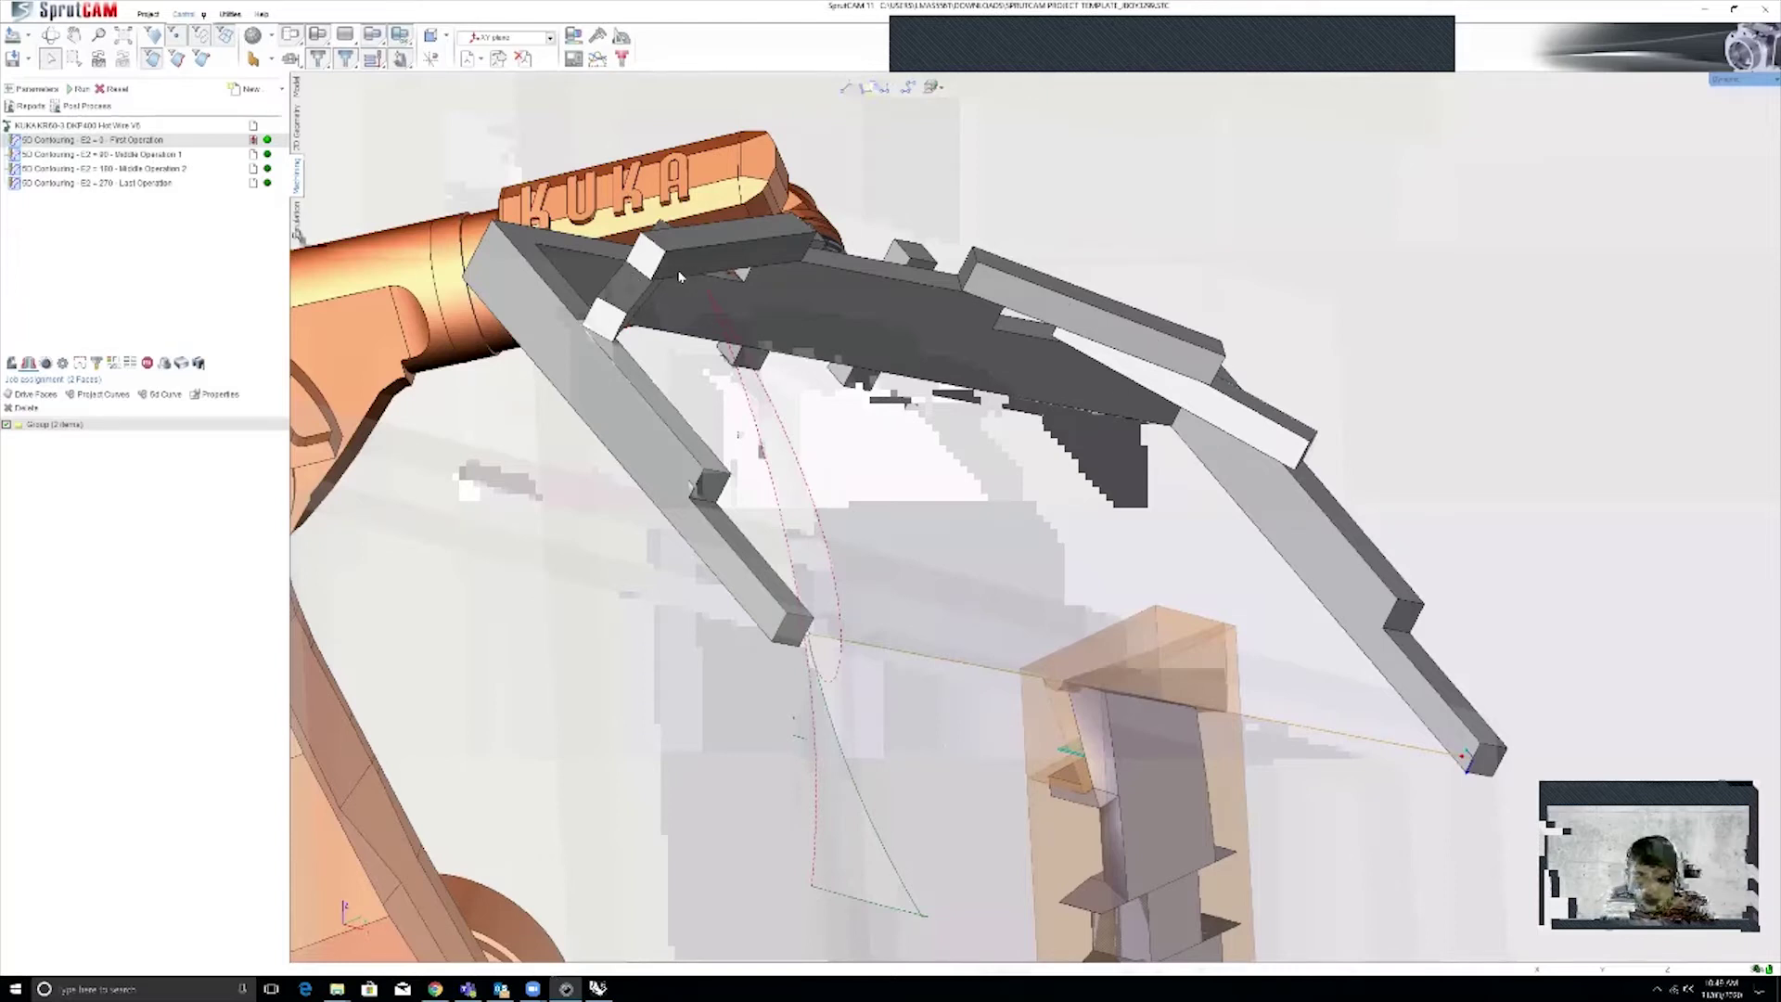
middle_click_drag(680, 279, 457, 369)
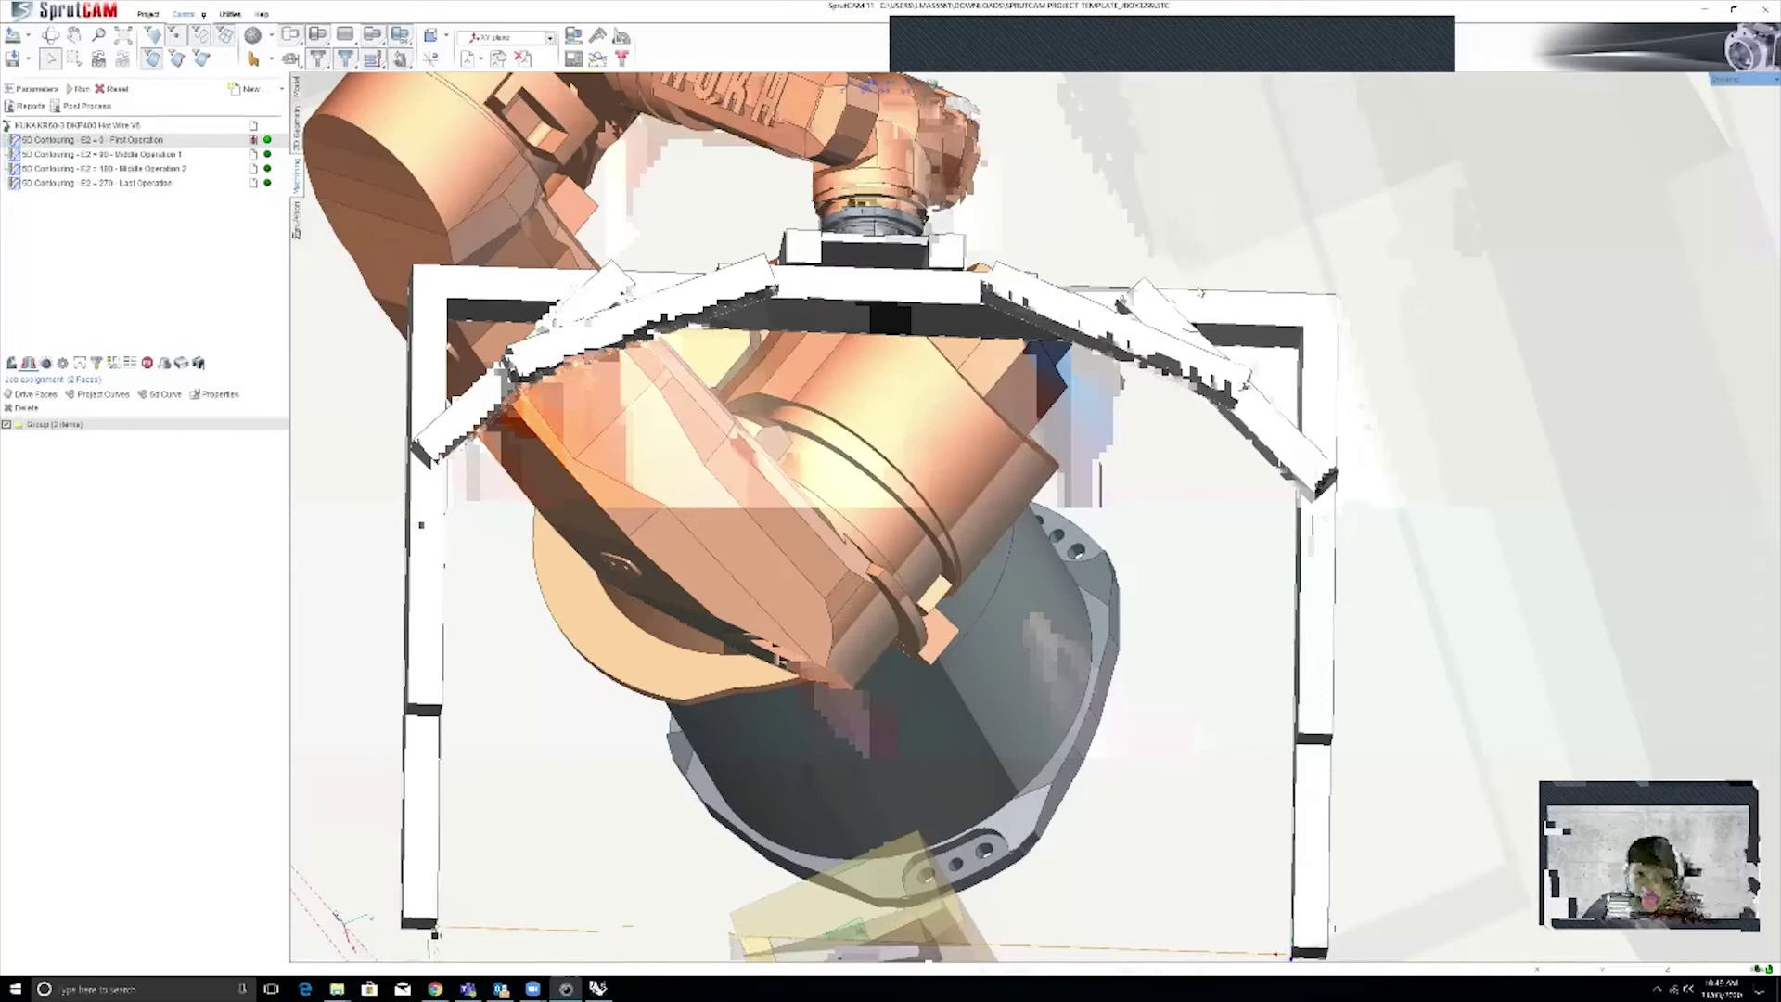
middle_click_drag(1046, 504, 1150, 631)
scroll(1232, 731, "down", 4)
middle_click_drag(1232, 730, 1052, 559)
scroll(994, 484, "up", 3)
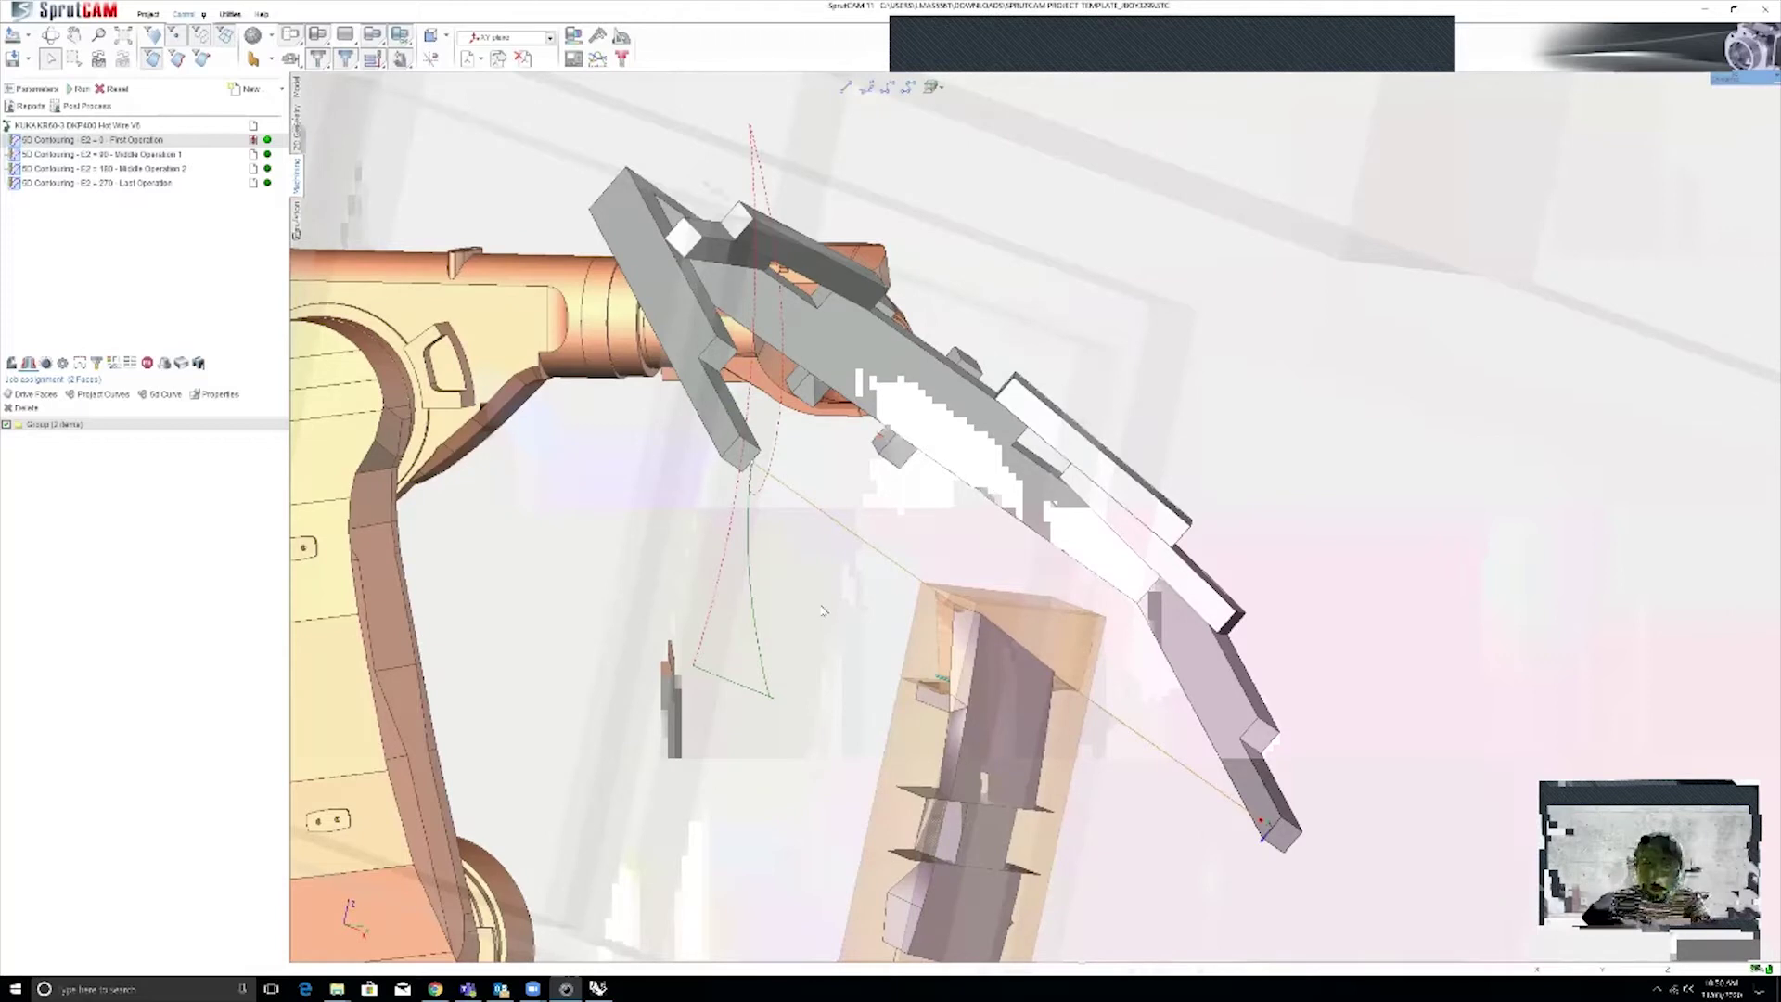
middle_click_drag(1030, 555, 913, 642)
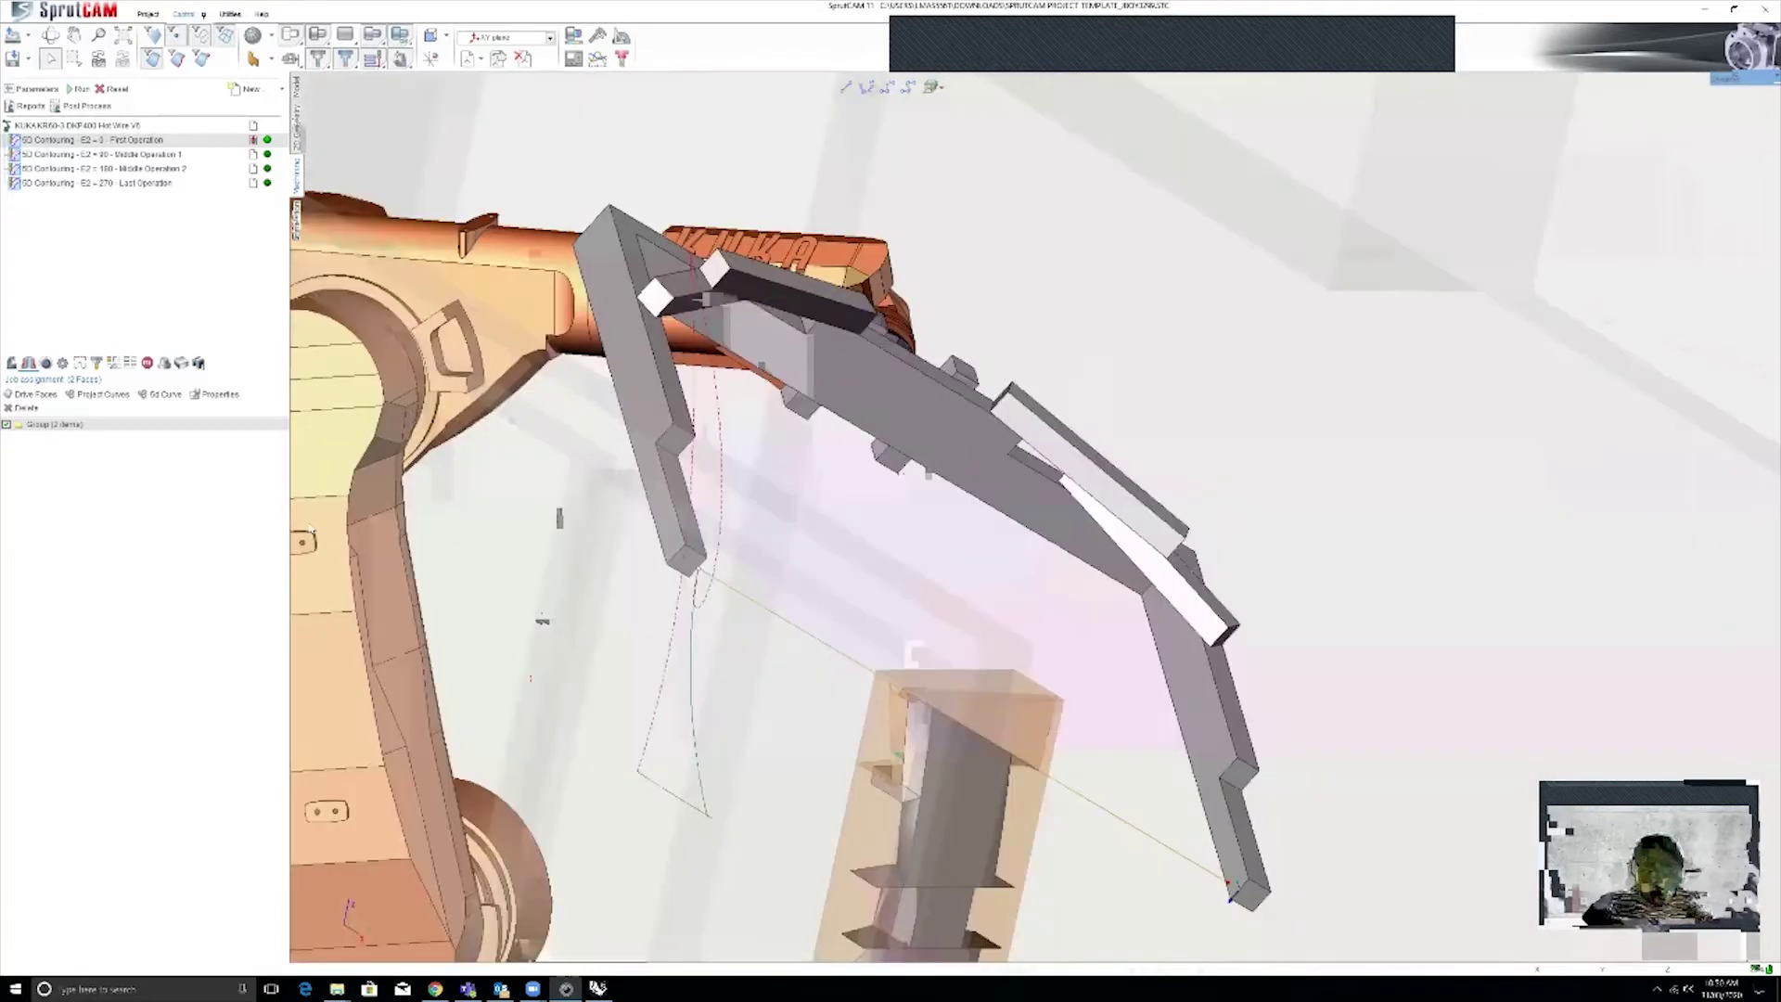
Try inverting the tool axis in the first operation's strategy, recalculate the toolpath, and inspect the wire frame's orientation
left_click(11, 364)
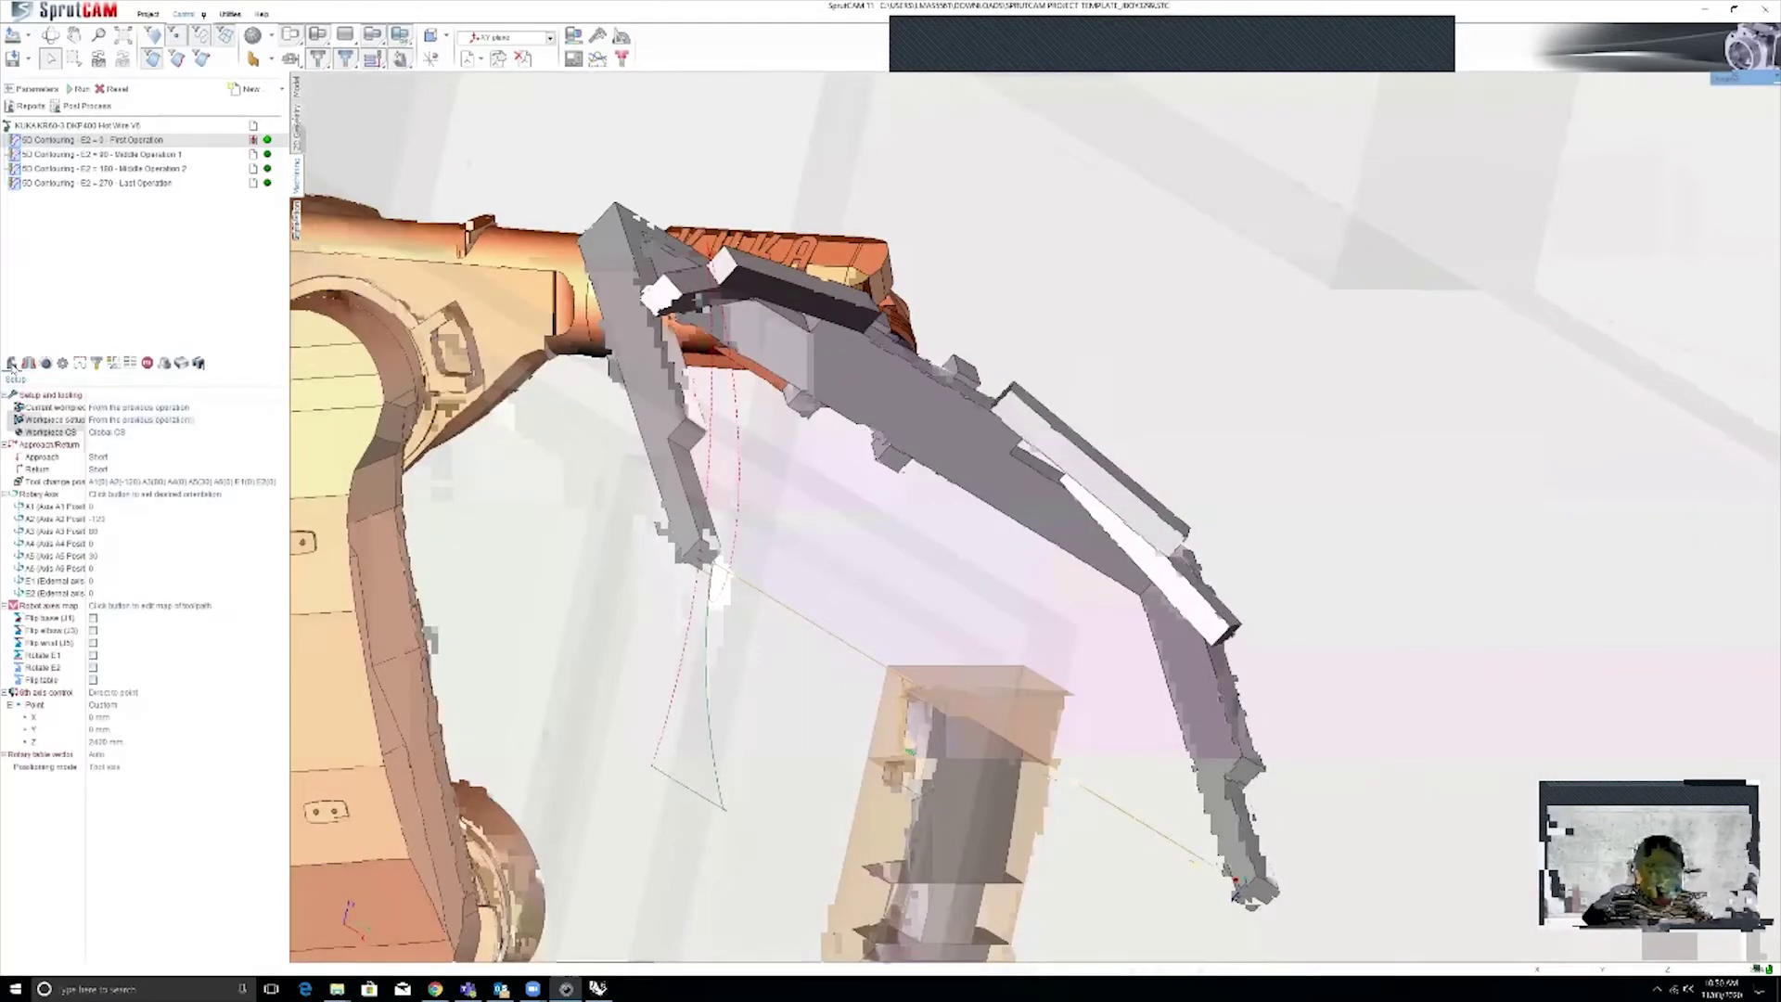
left_click(46, 364)
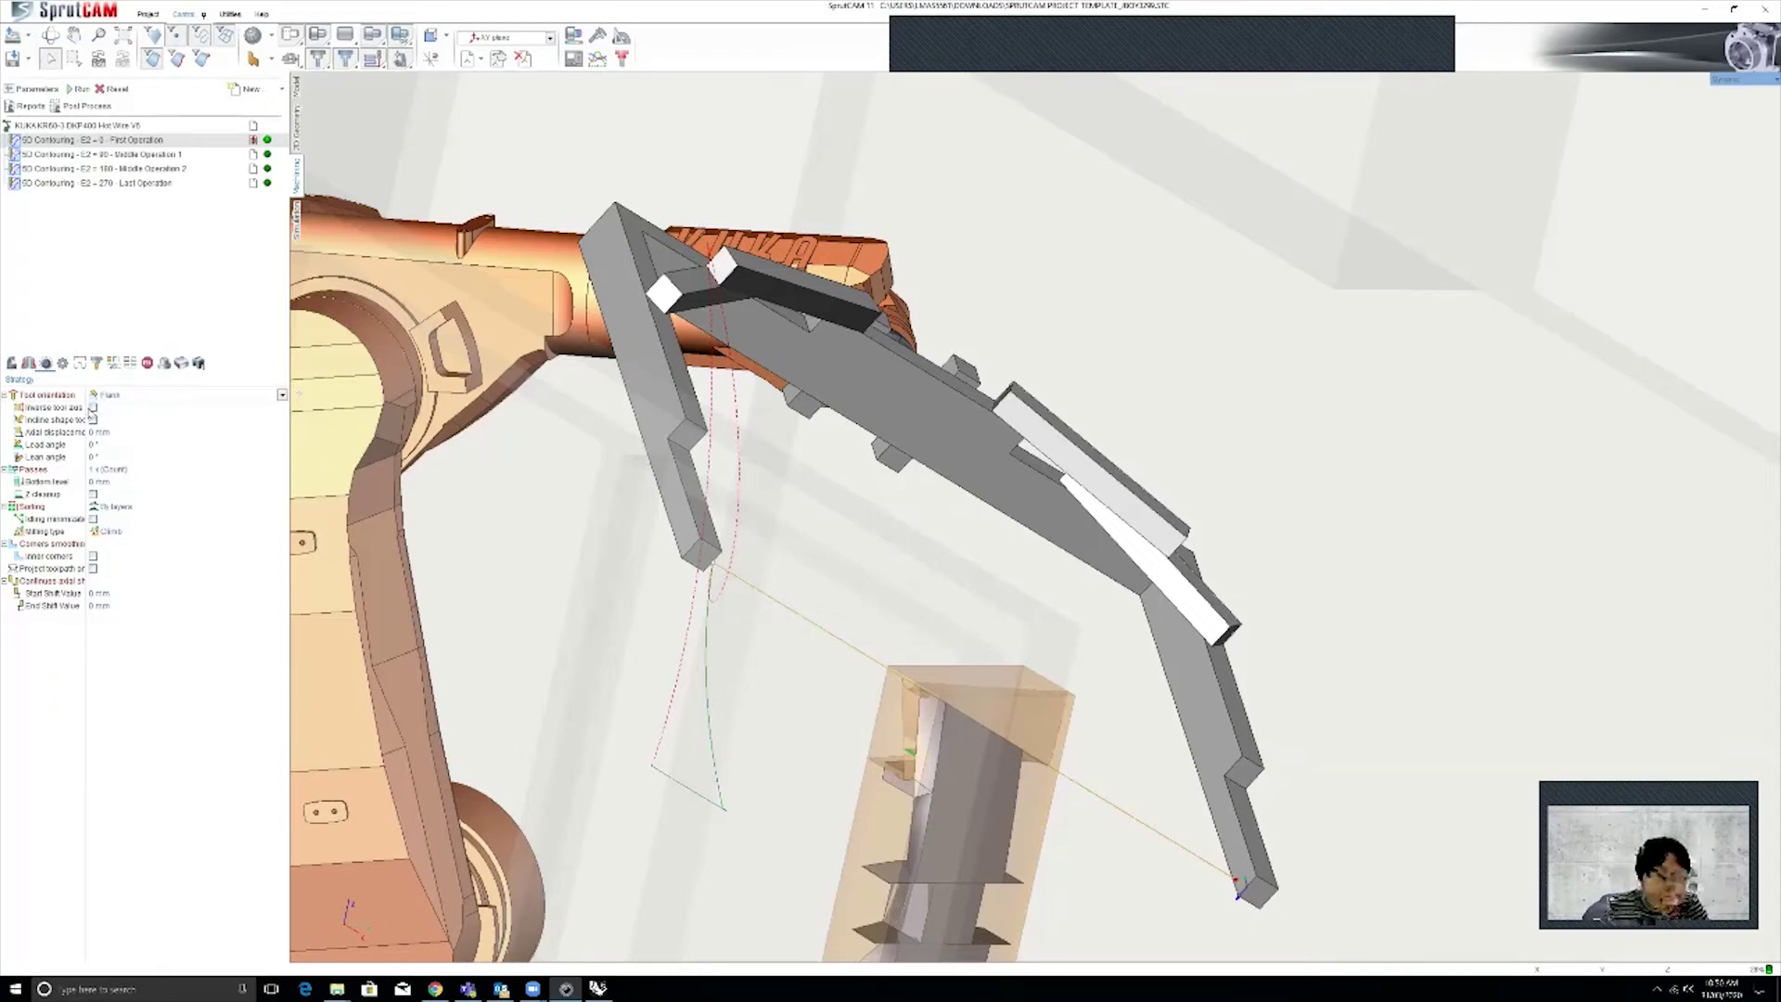
left_click(93, 408)
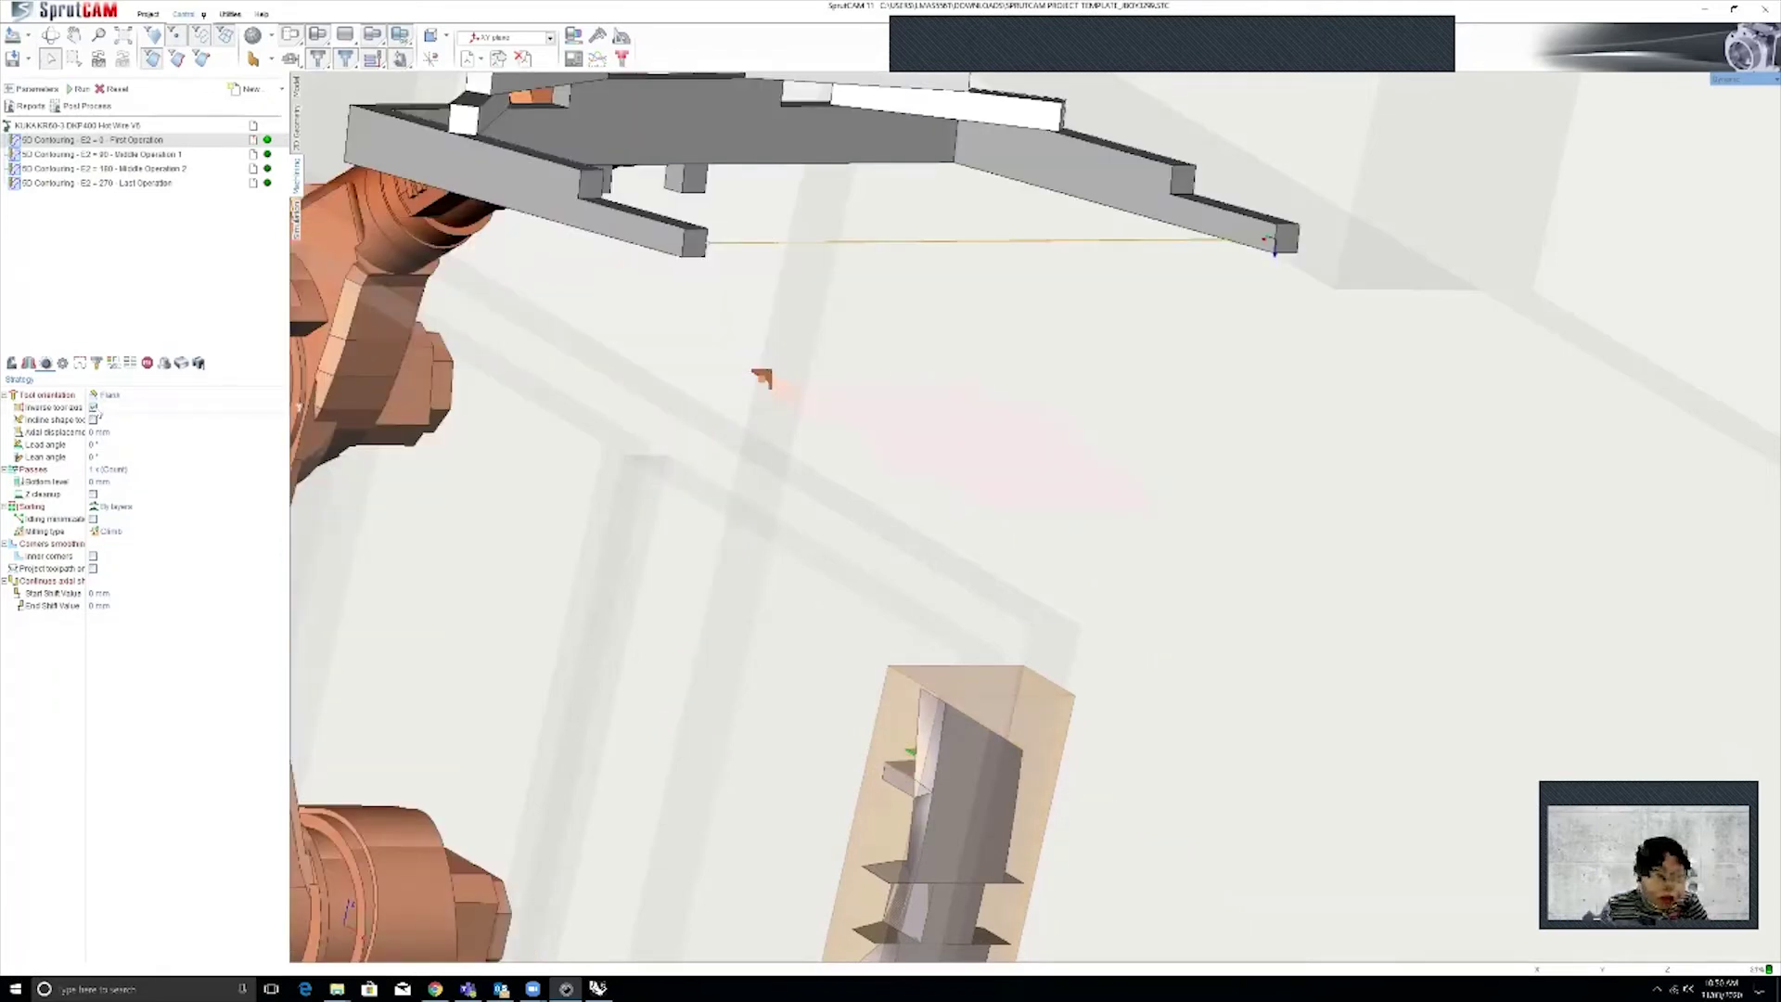
left_click(69, 89)
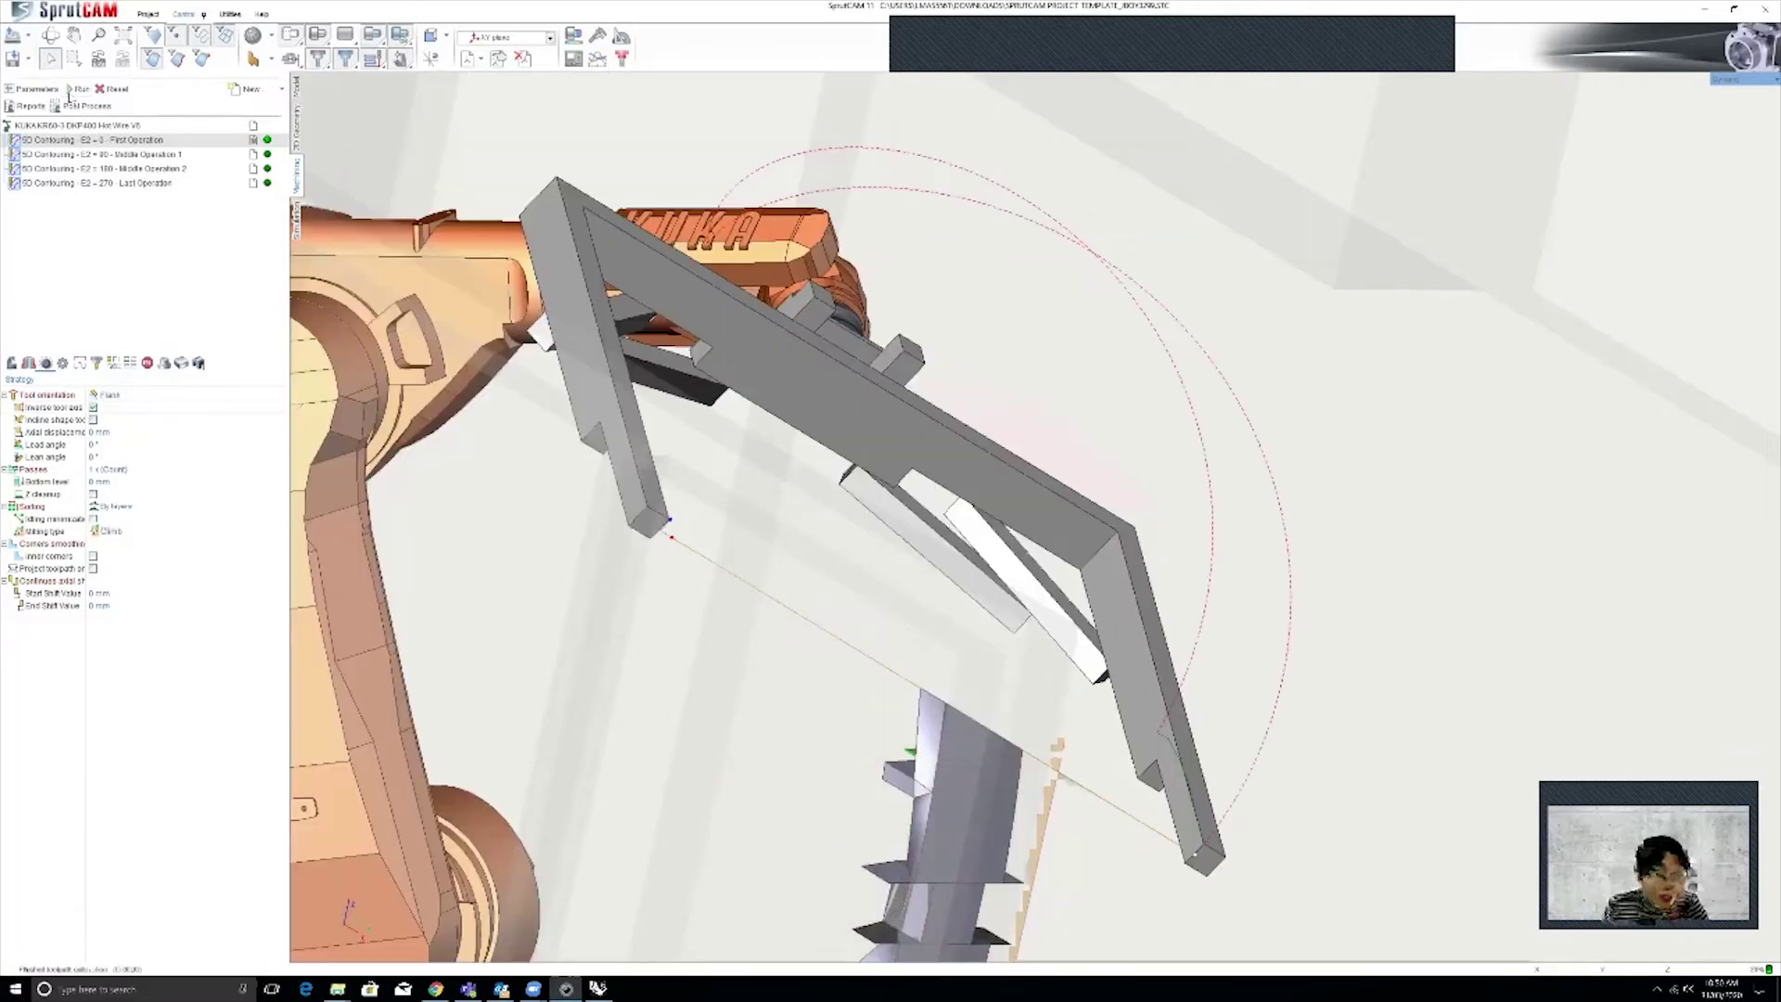
scroll(847, 471, "down", 4)
middle_click_drag(847, 471, 980, 536)
scroll(567, 512, "up", 4)
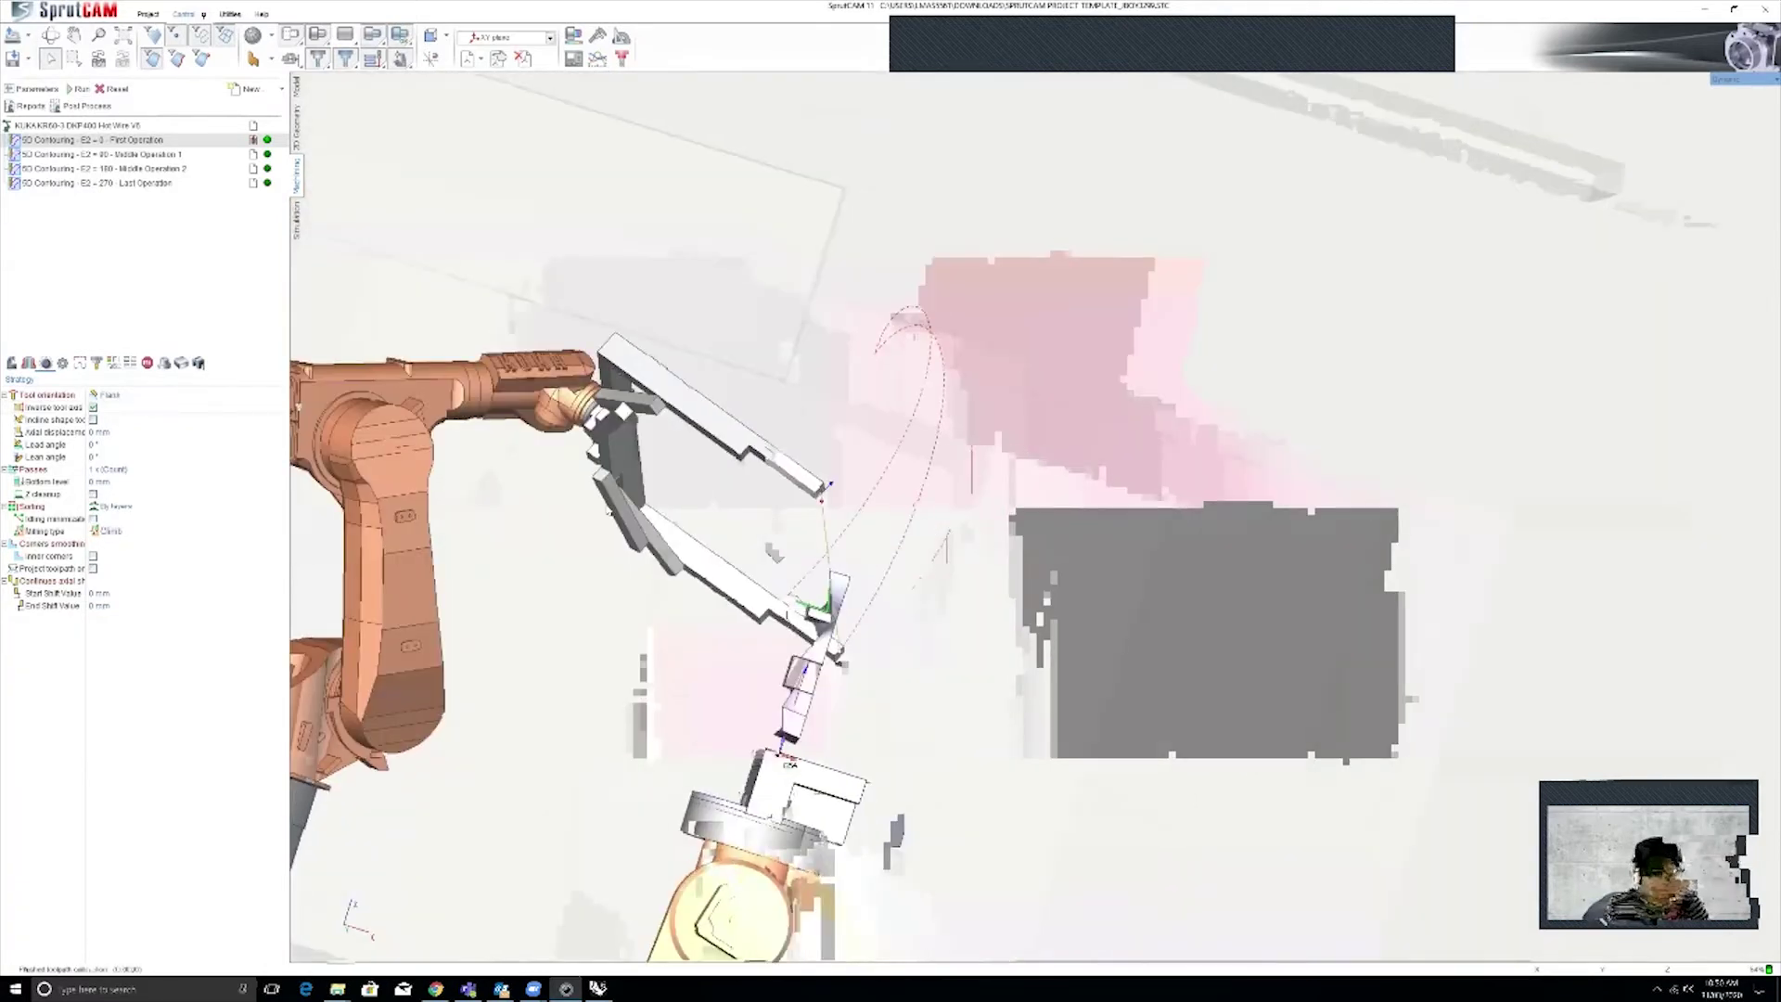
middle_click_drag(567, 512, 707, 237)
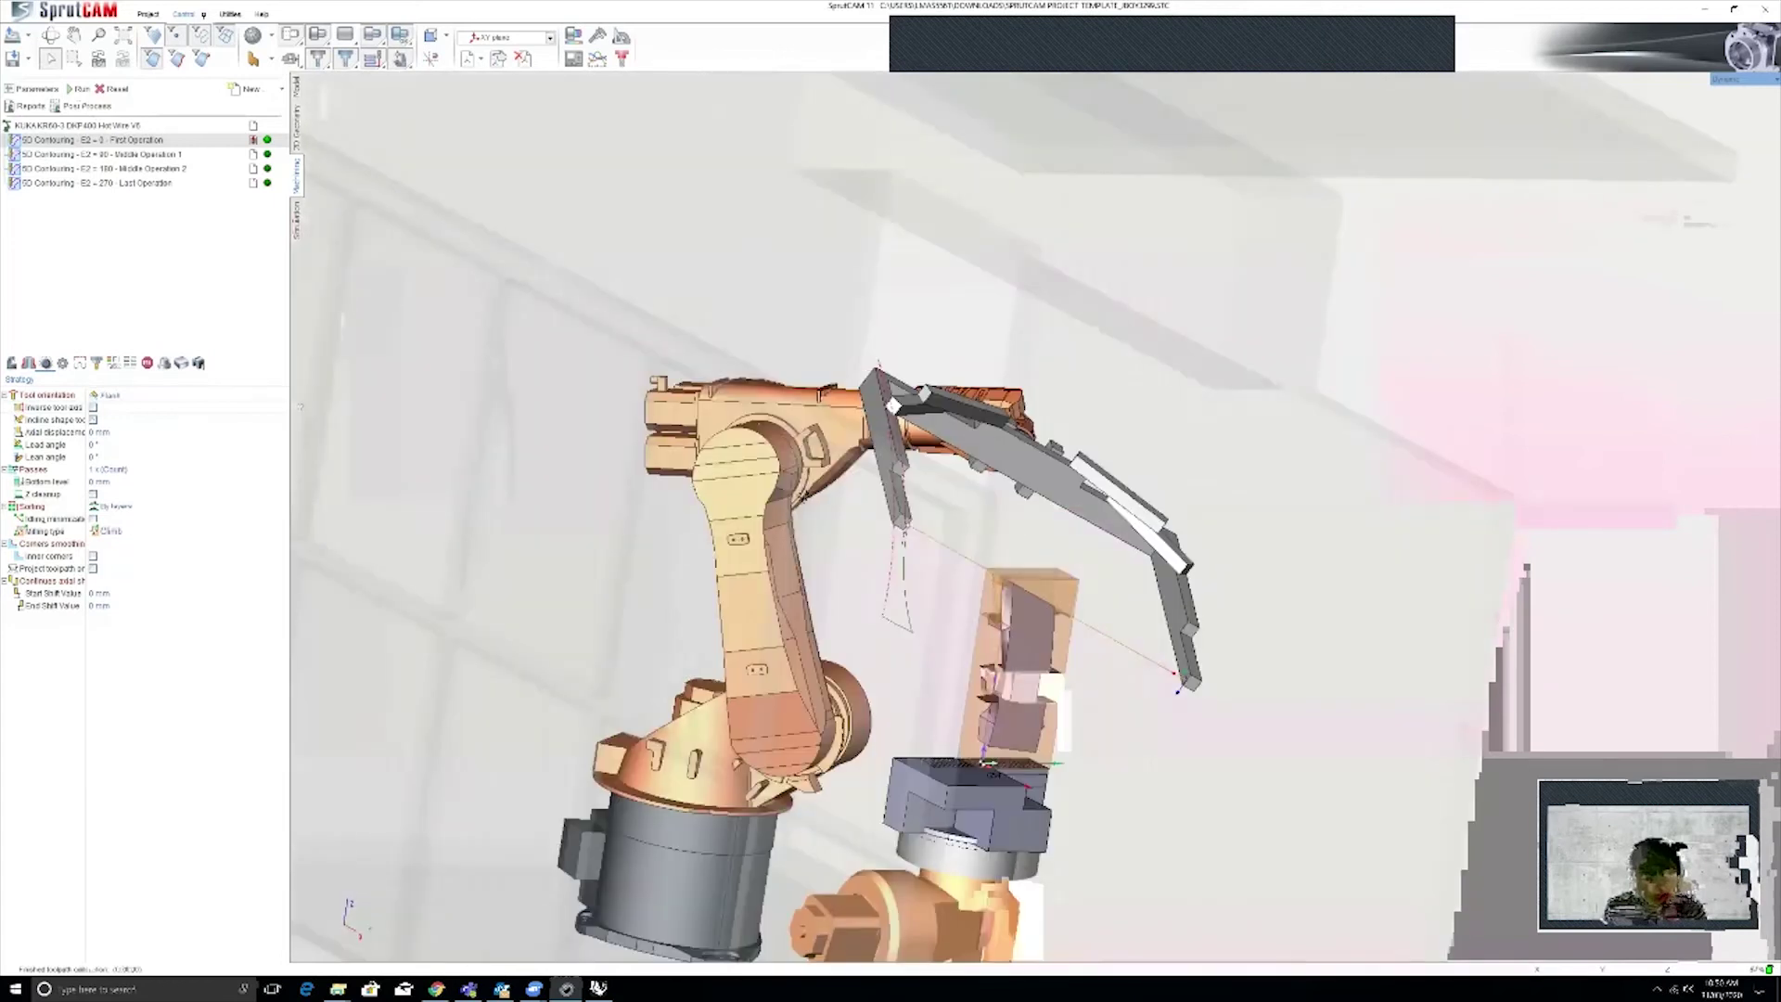
Examine the wire position against the drive faces and the approach path, close up and from several sides
middle_click_drag(839, 520, 1011, 556)
scroll(776, 583, "up", 3)
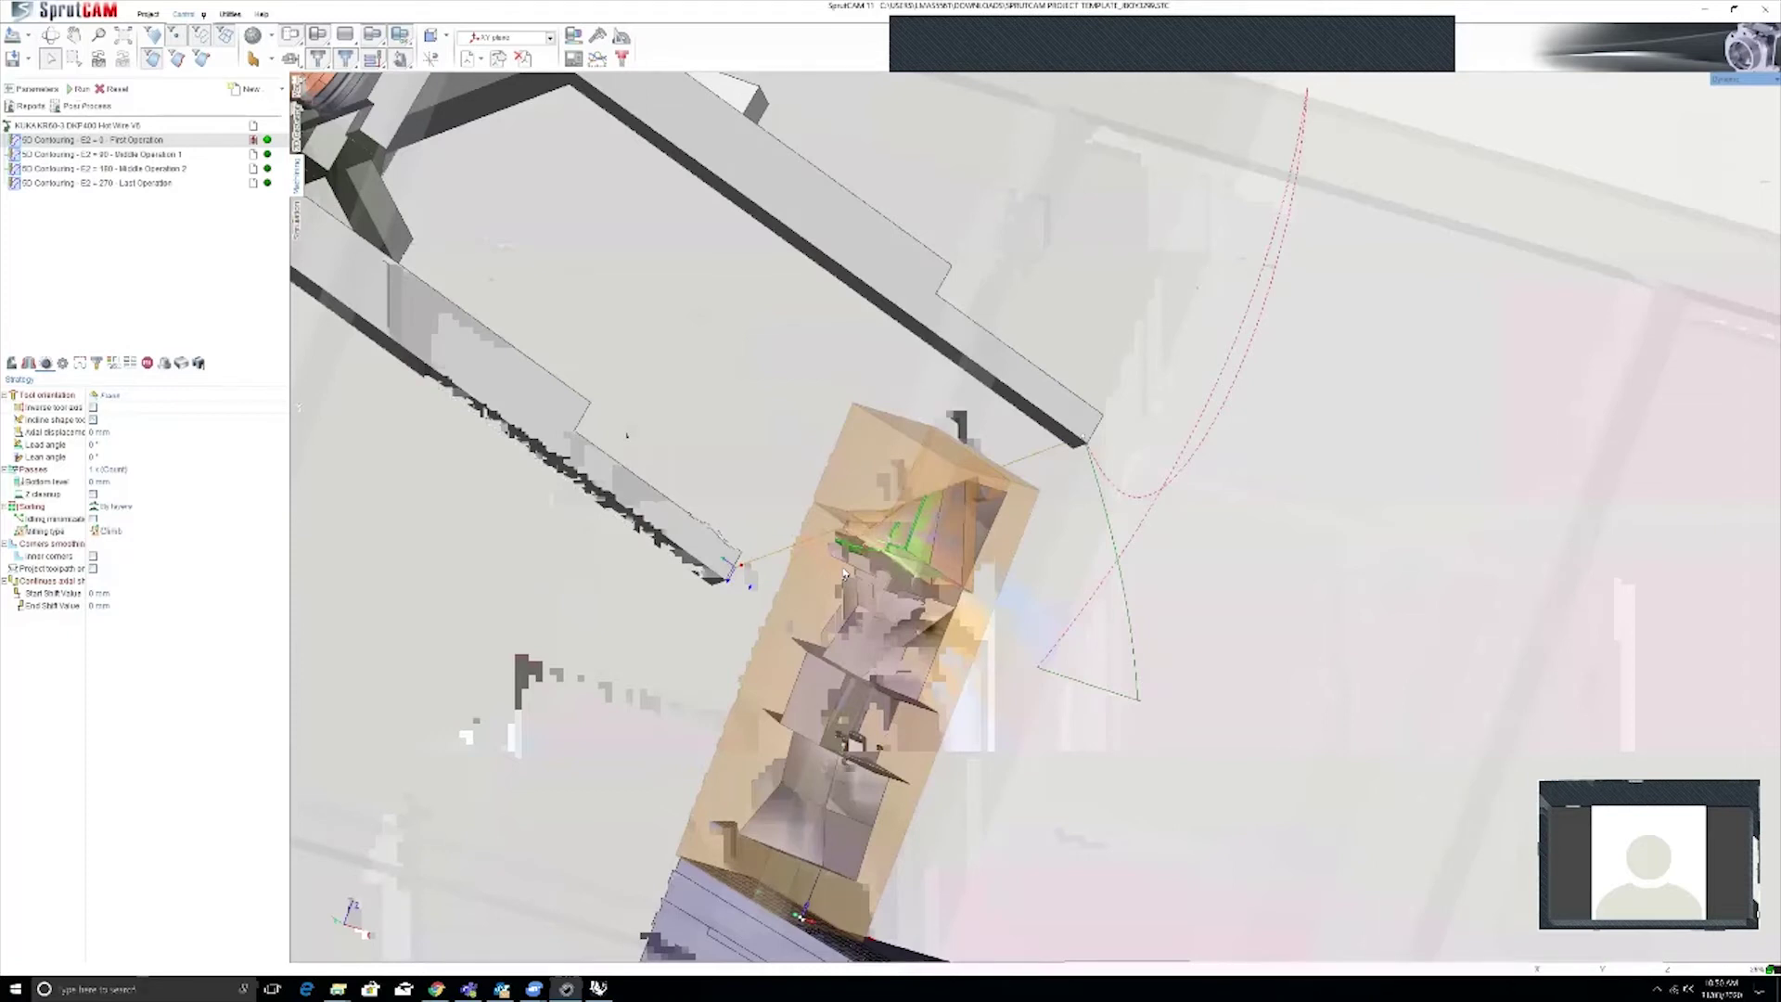
scroll(844, 574, "up", 3)
middle_click_drag(844, 574, 839, 139)
scroll(895, 454, "up", 4)
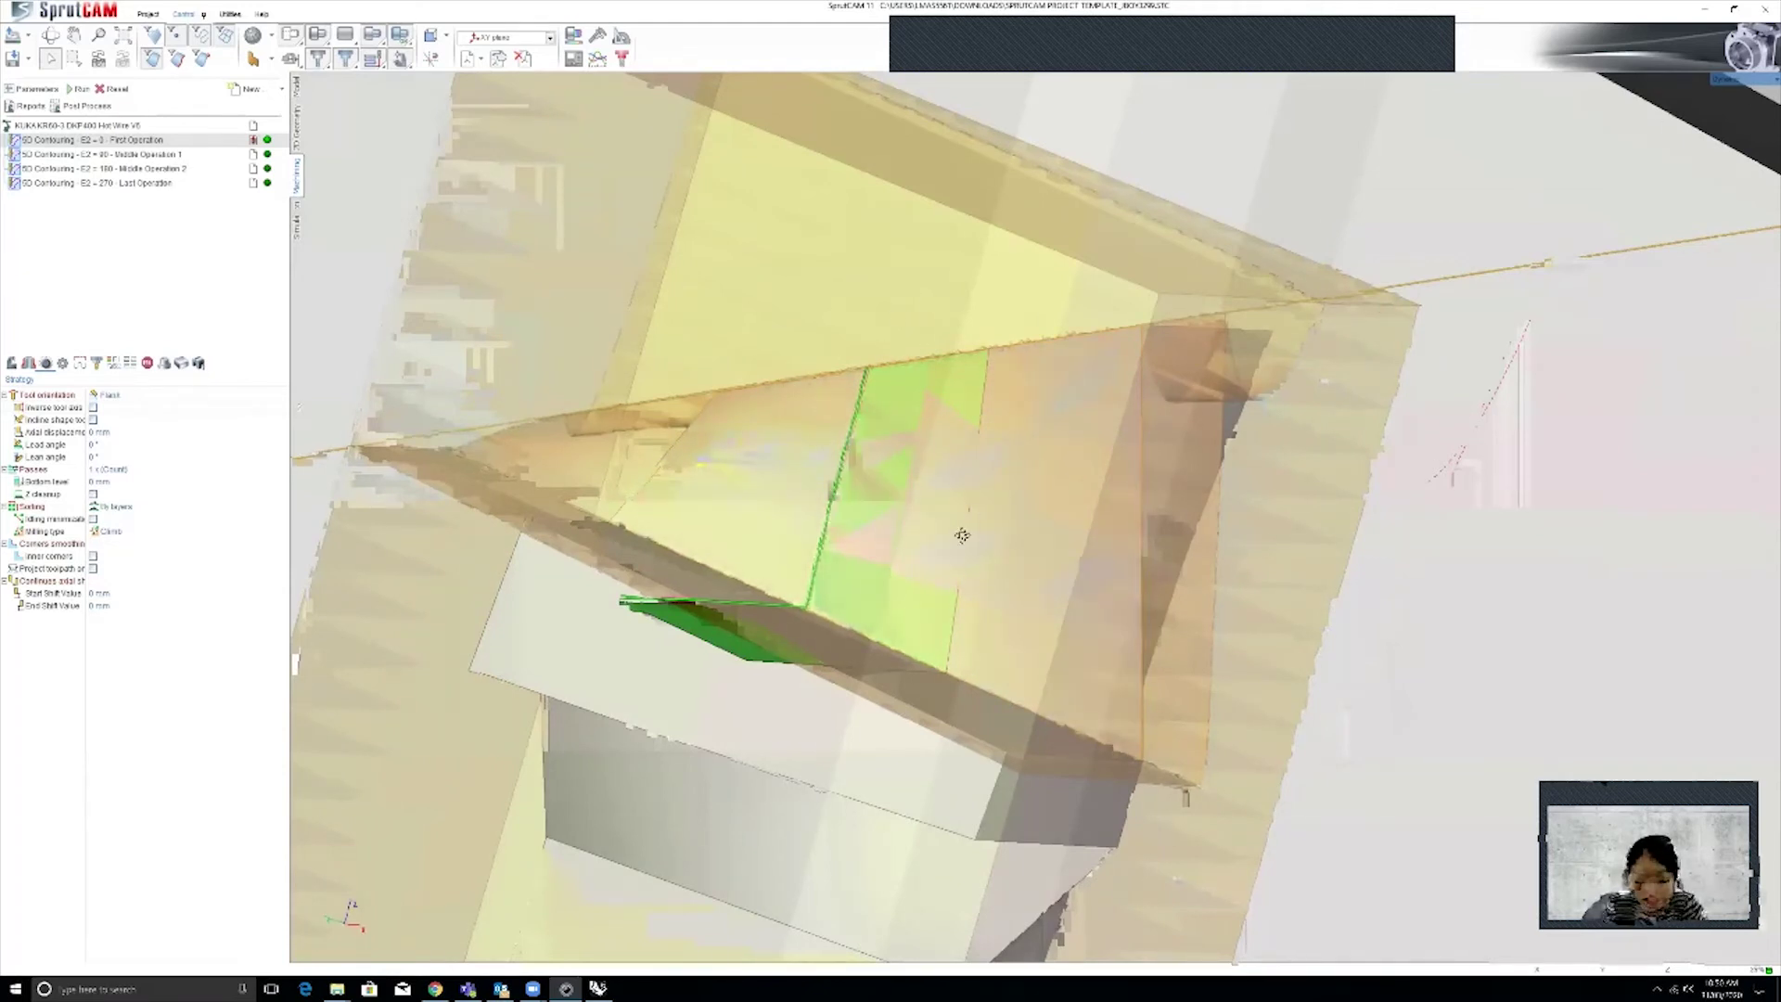
scroll(962, 535, "down", 6)
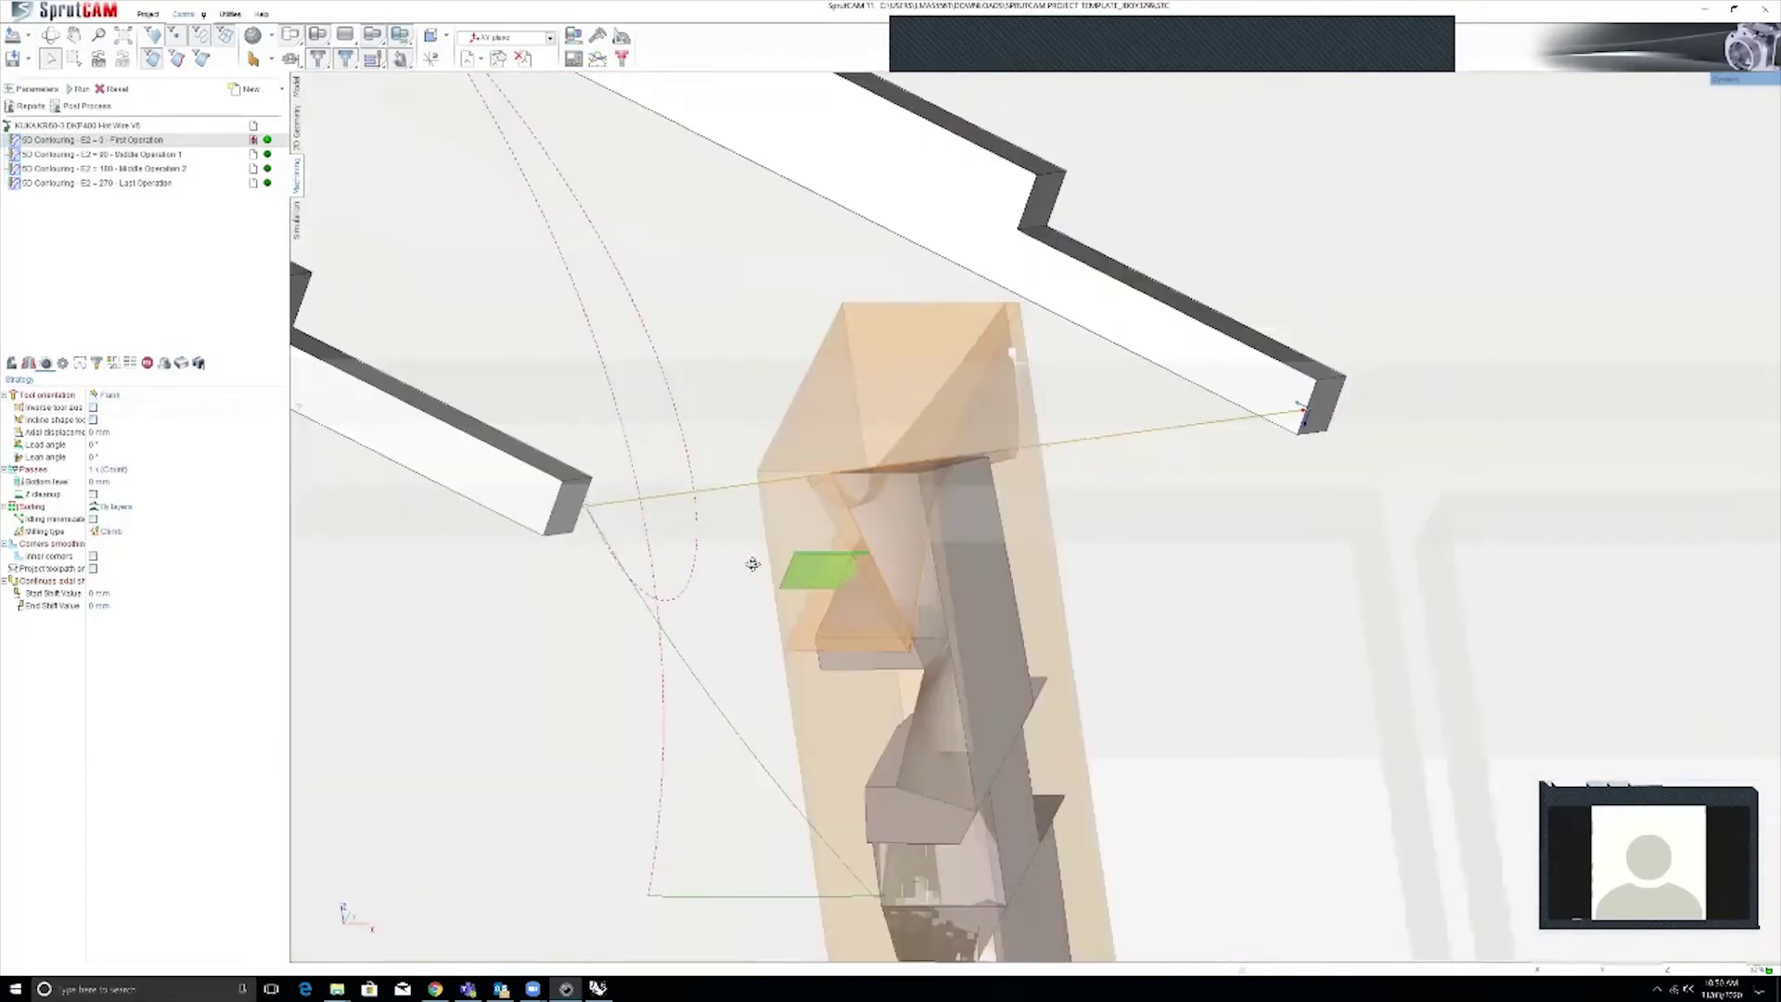
middle_click_drag(752, 564, 510, 590)
middle_click_drag(627, 625, 480, 484)
scroll(596, 527, "down", 4)
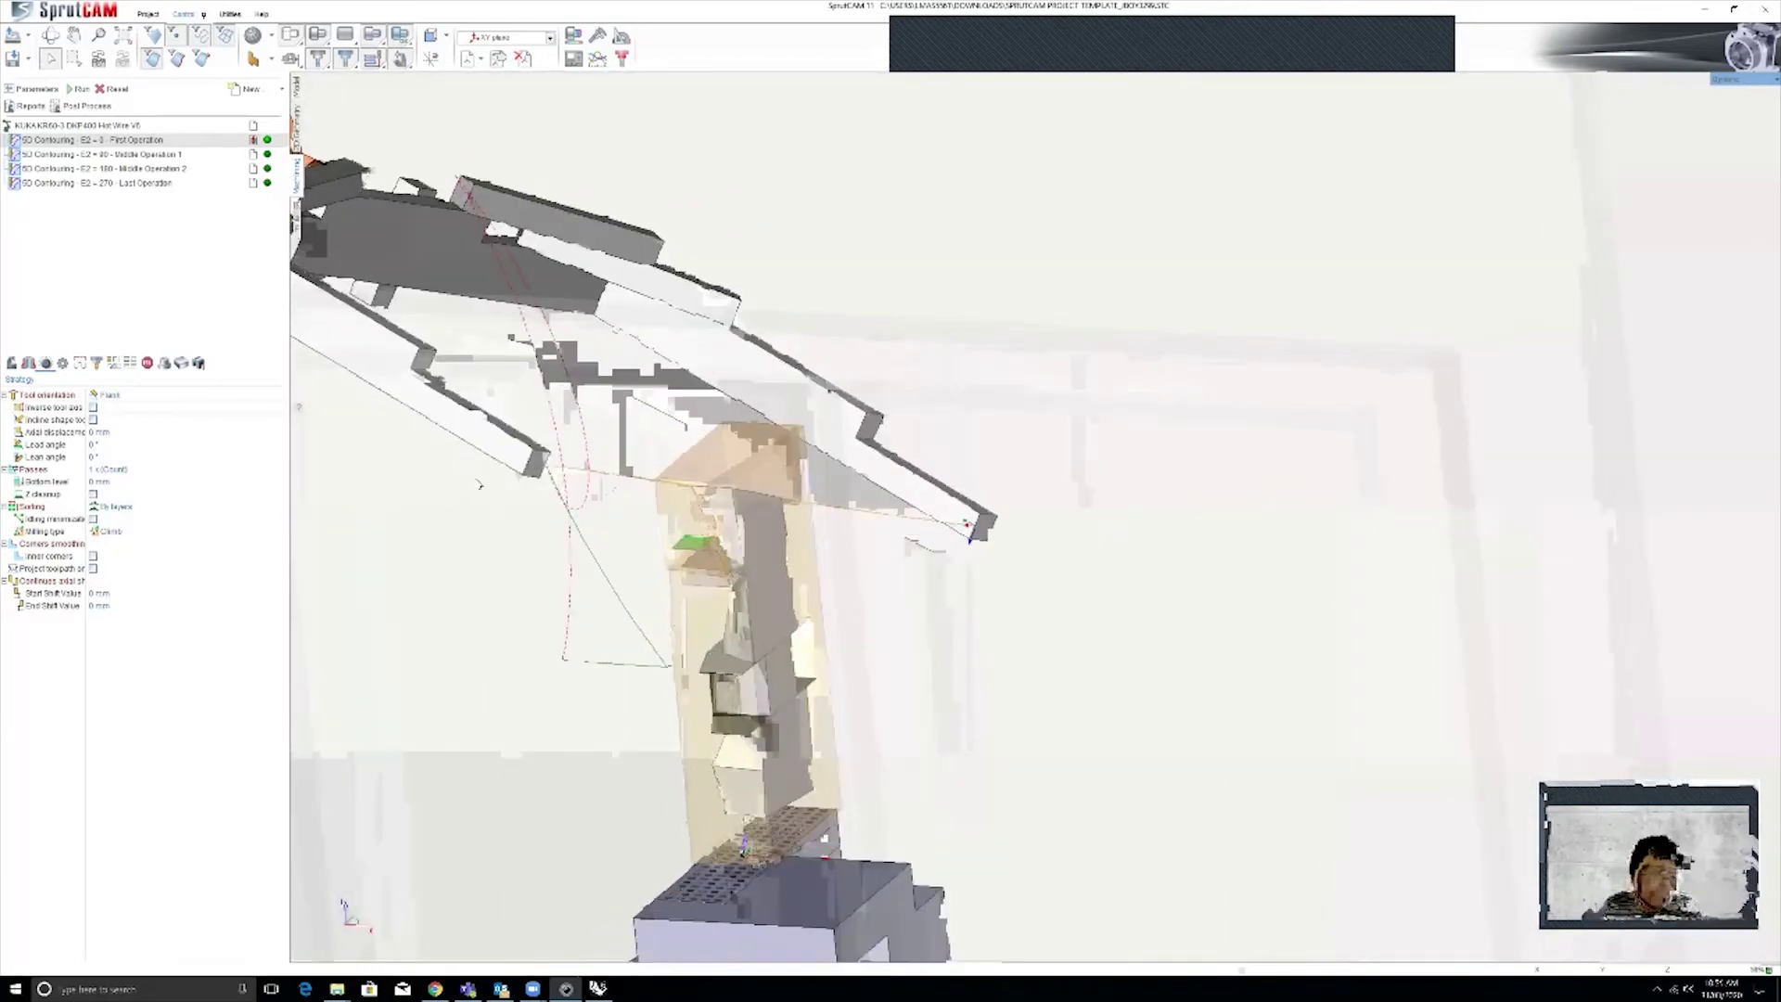
Review the first operation's general parameters, links and leads settings and engage options, and examine the toolpath's approach to the block
middle_click_drag(90, 19, 53, 392)
left_click(62, 363)
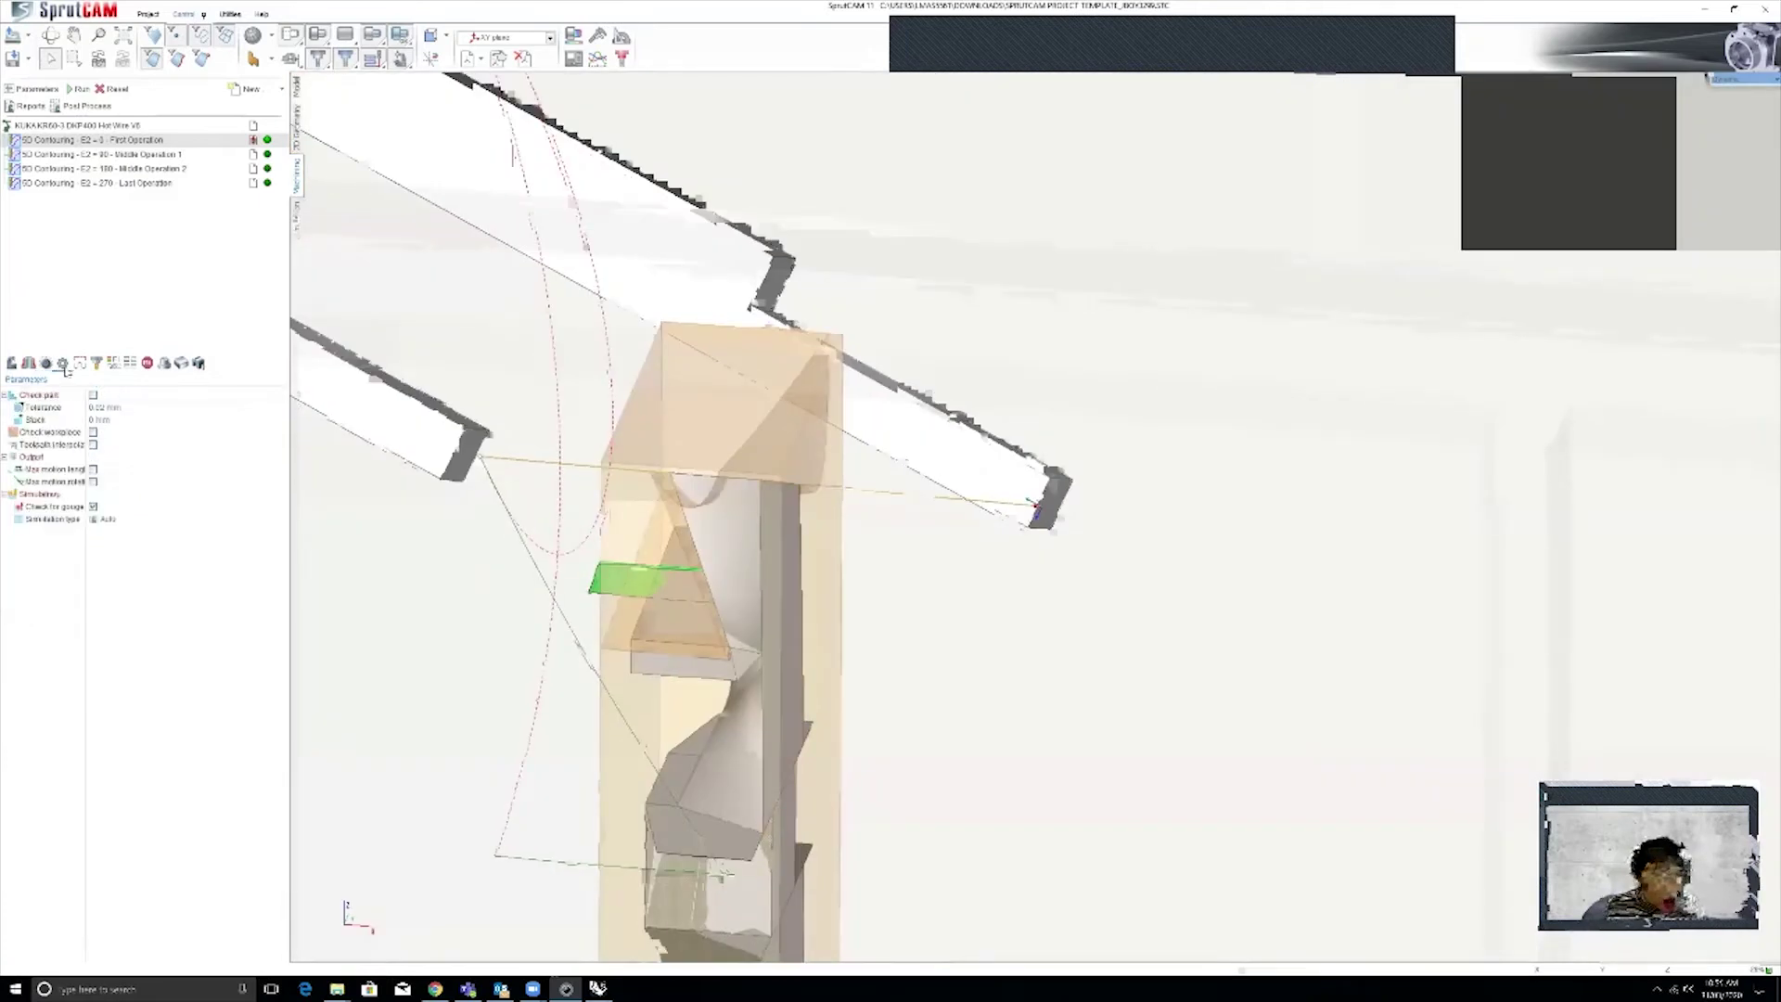
left_click(80, 363)
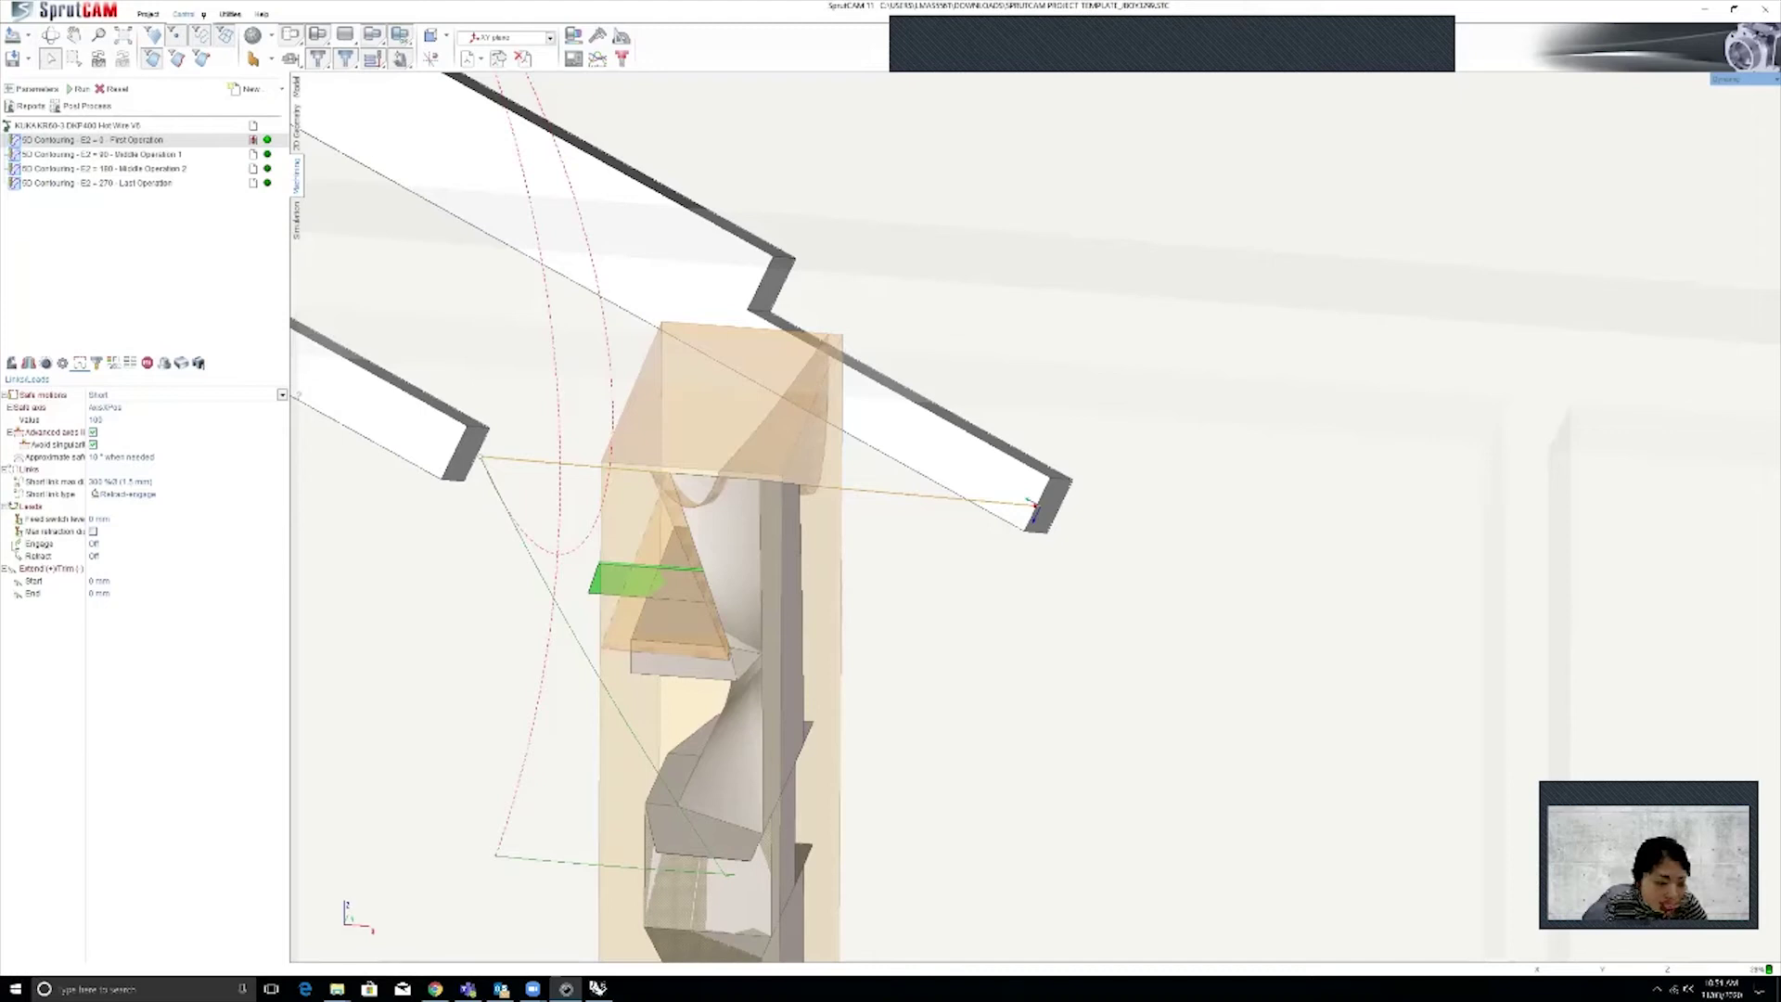
middle_click_drag(646, 547, 780, 545)
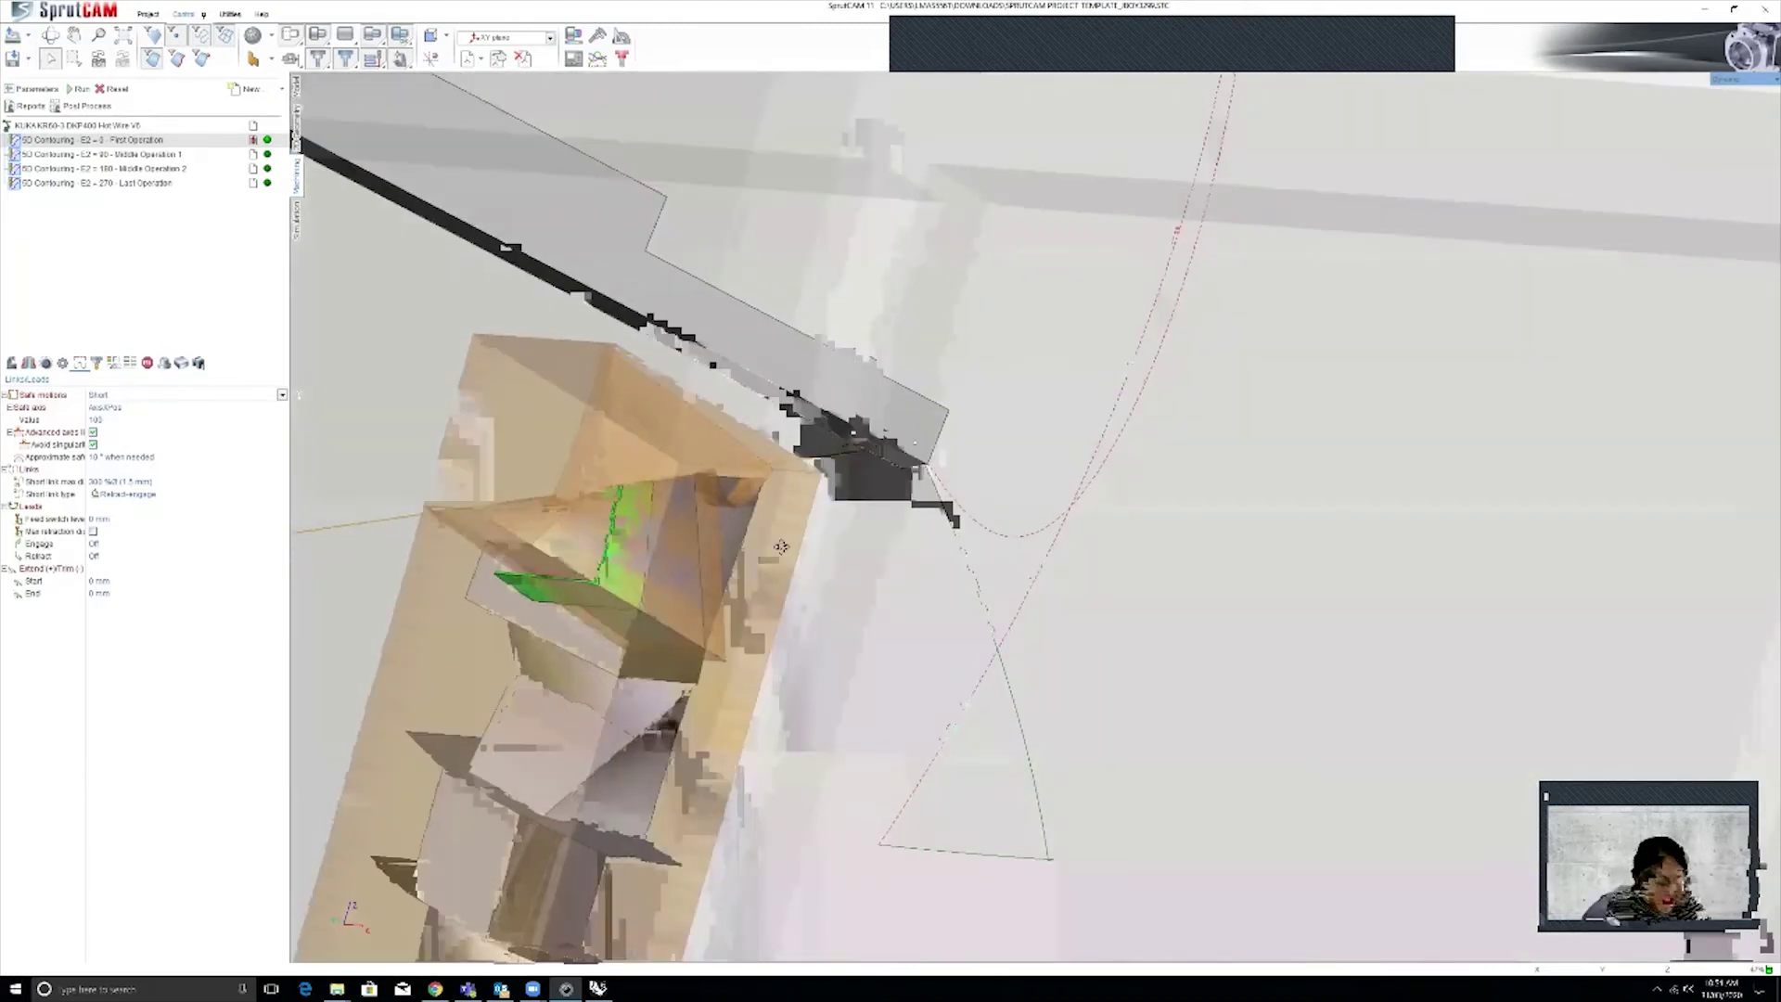
scroll(722, 615, "down", 5)
middle_click_drag(722, 616, 756, 626)
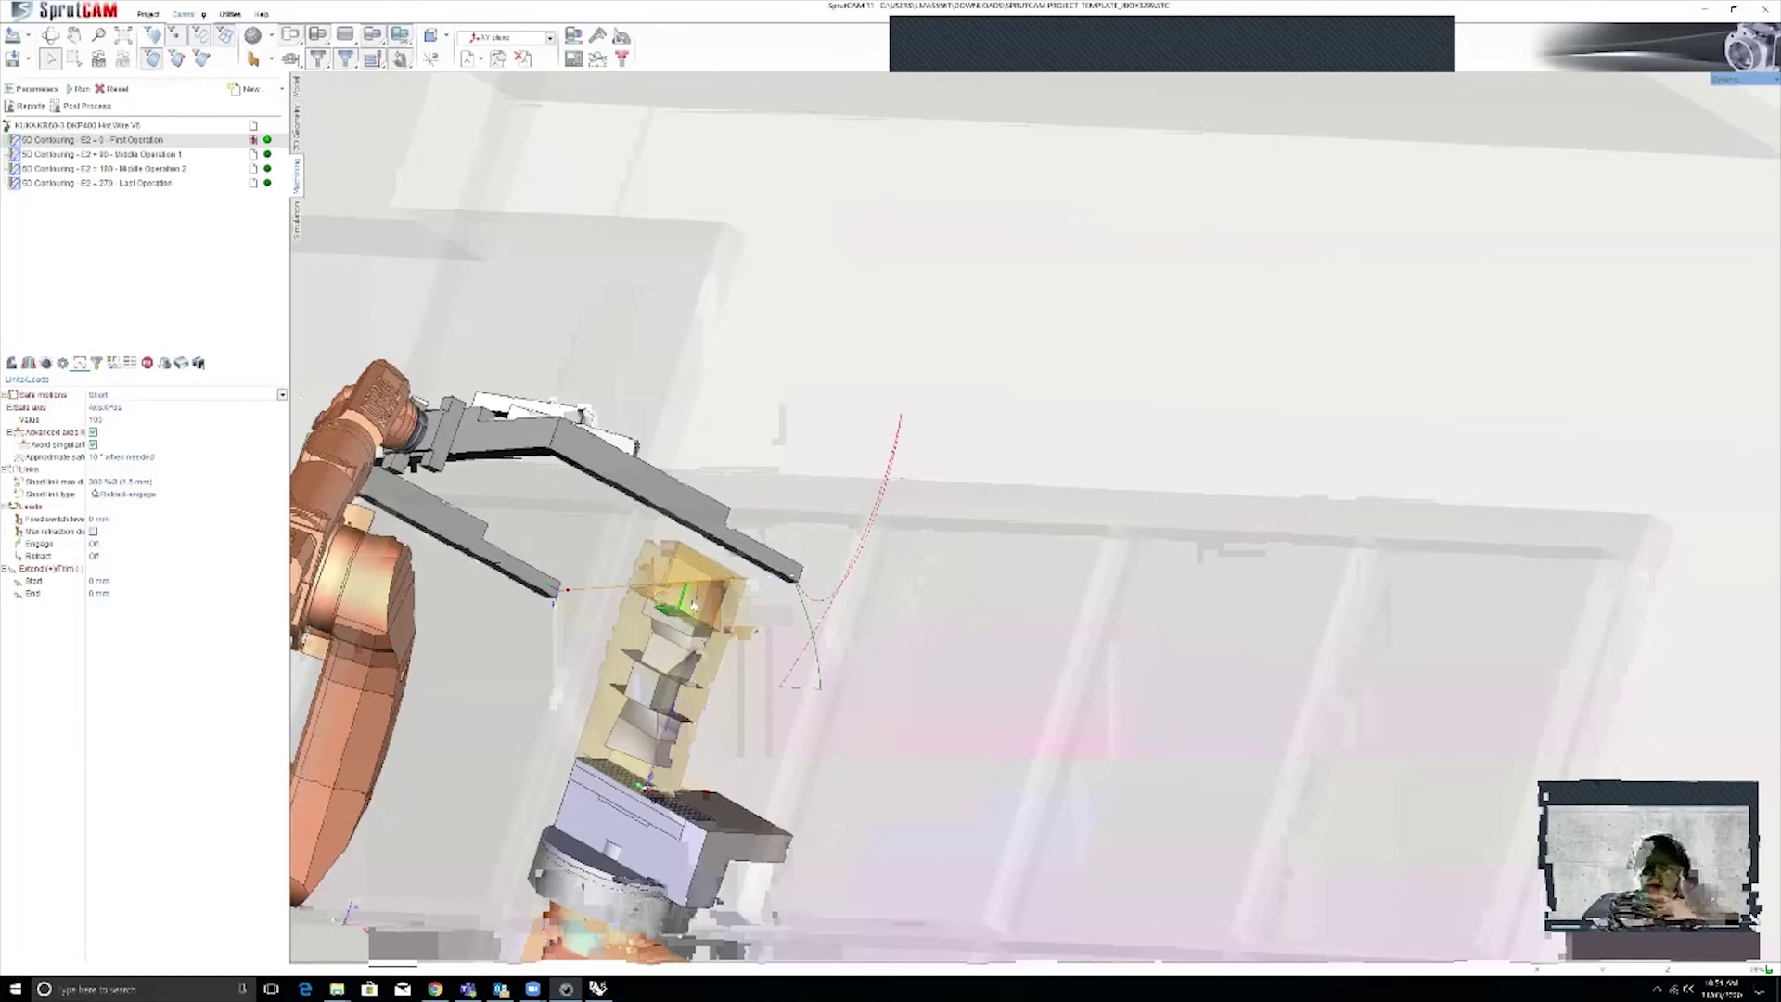
scroll(694, 605, "up", 5)
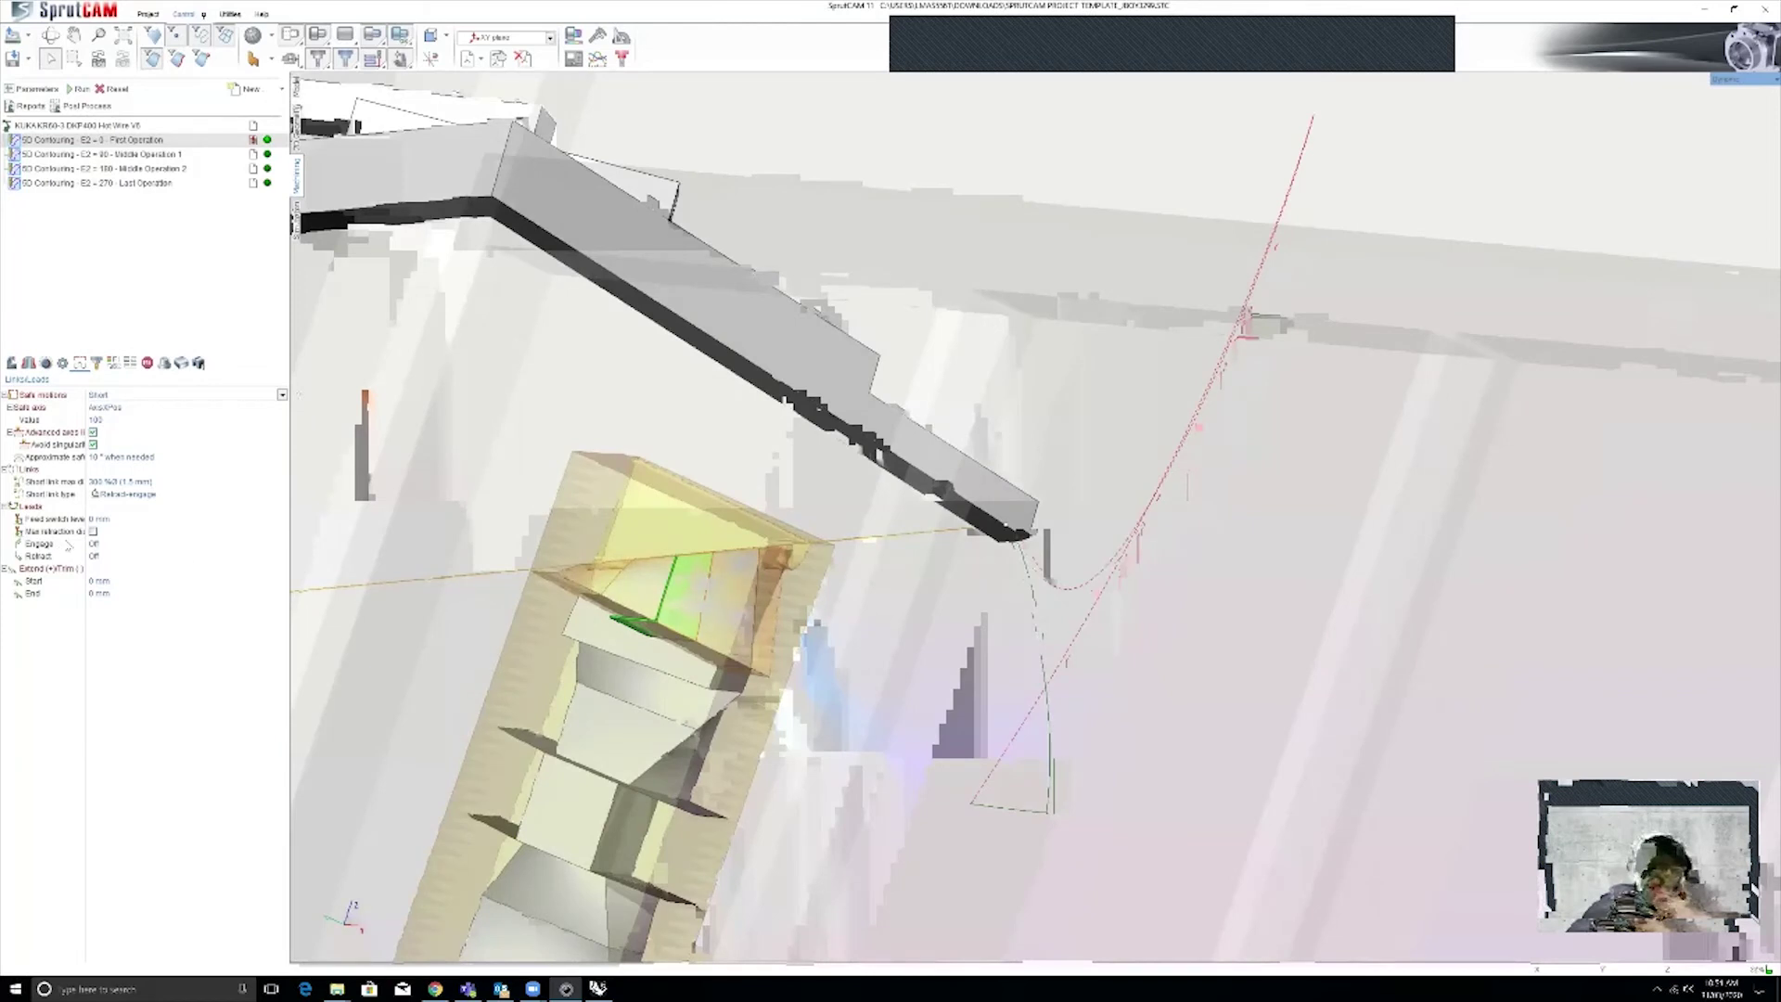
left_click(104, 546)
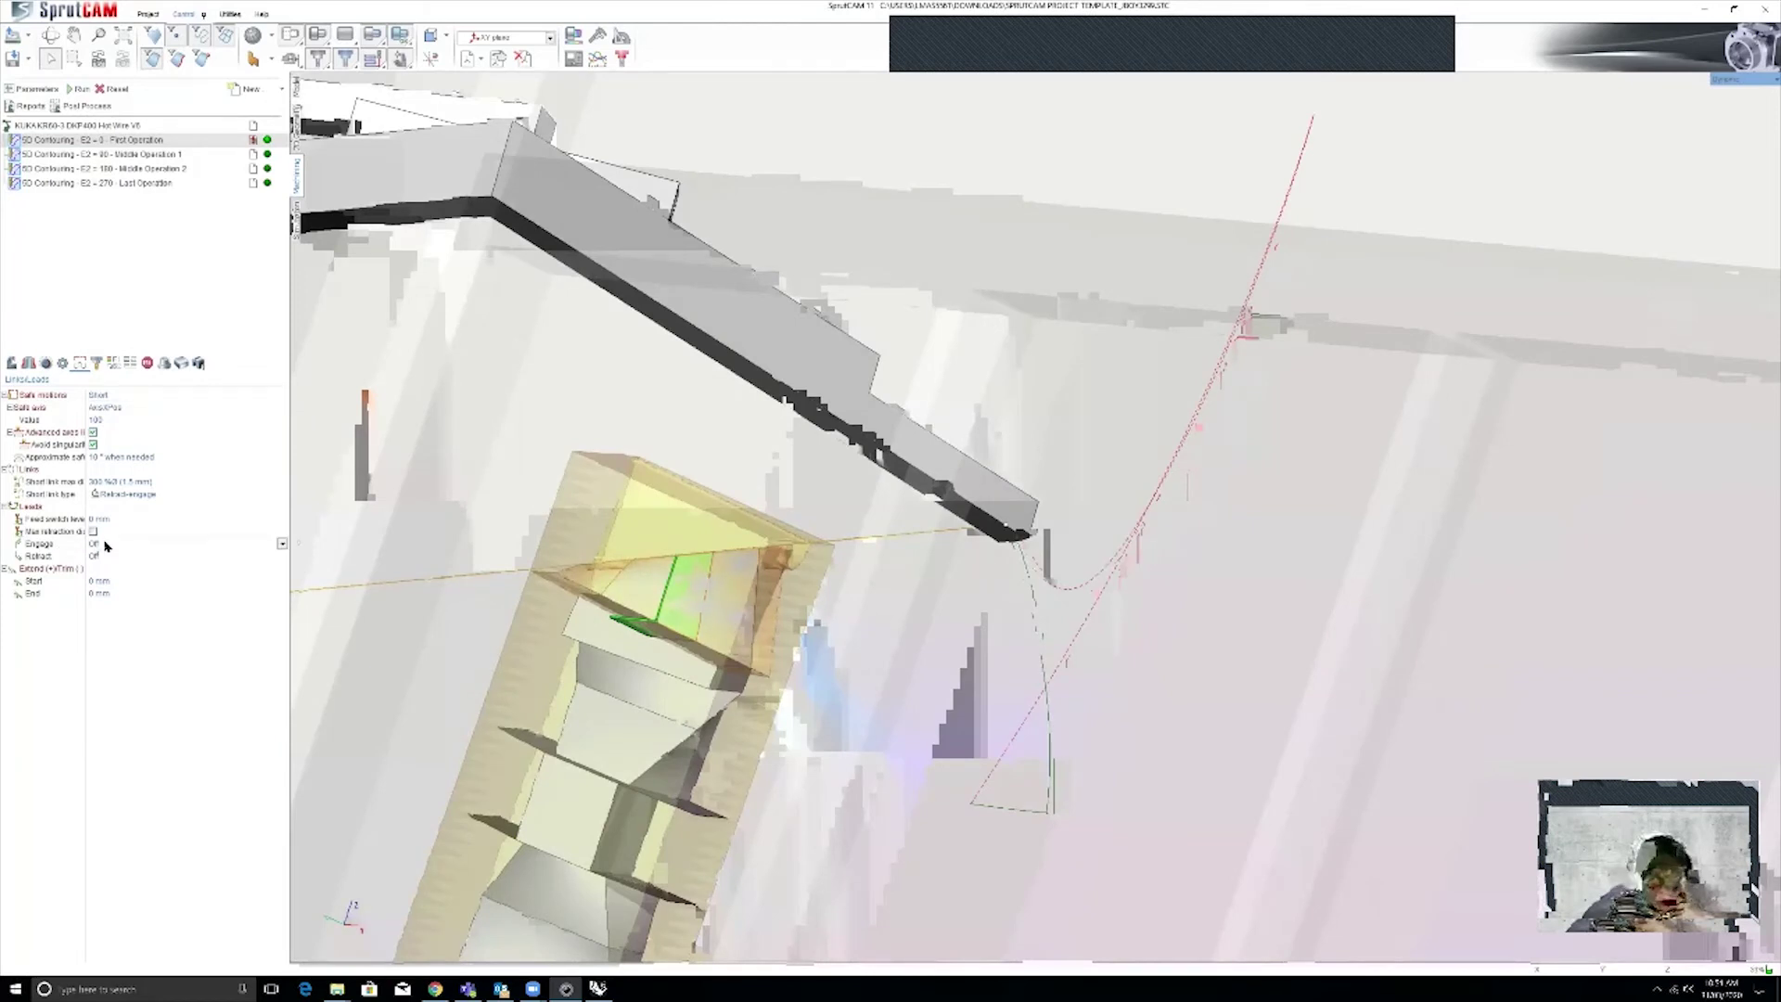
left_click(281, 544)
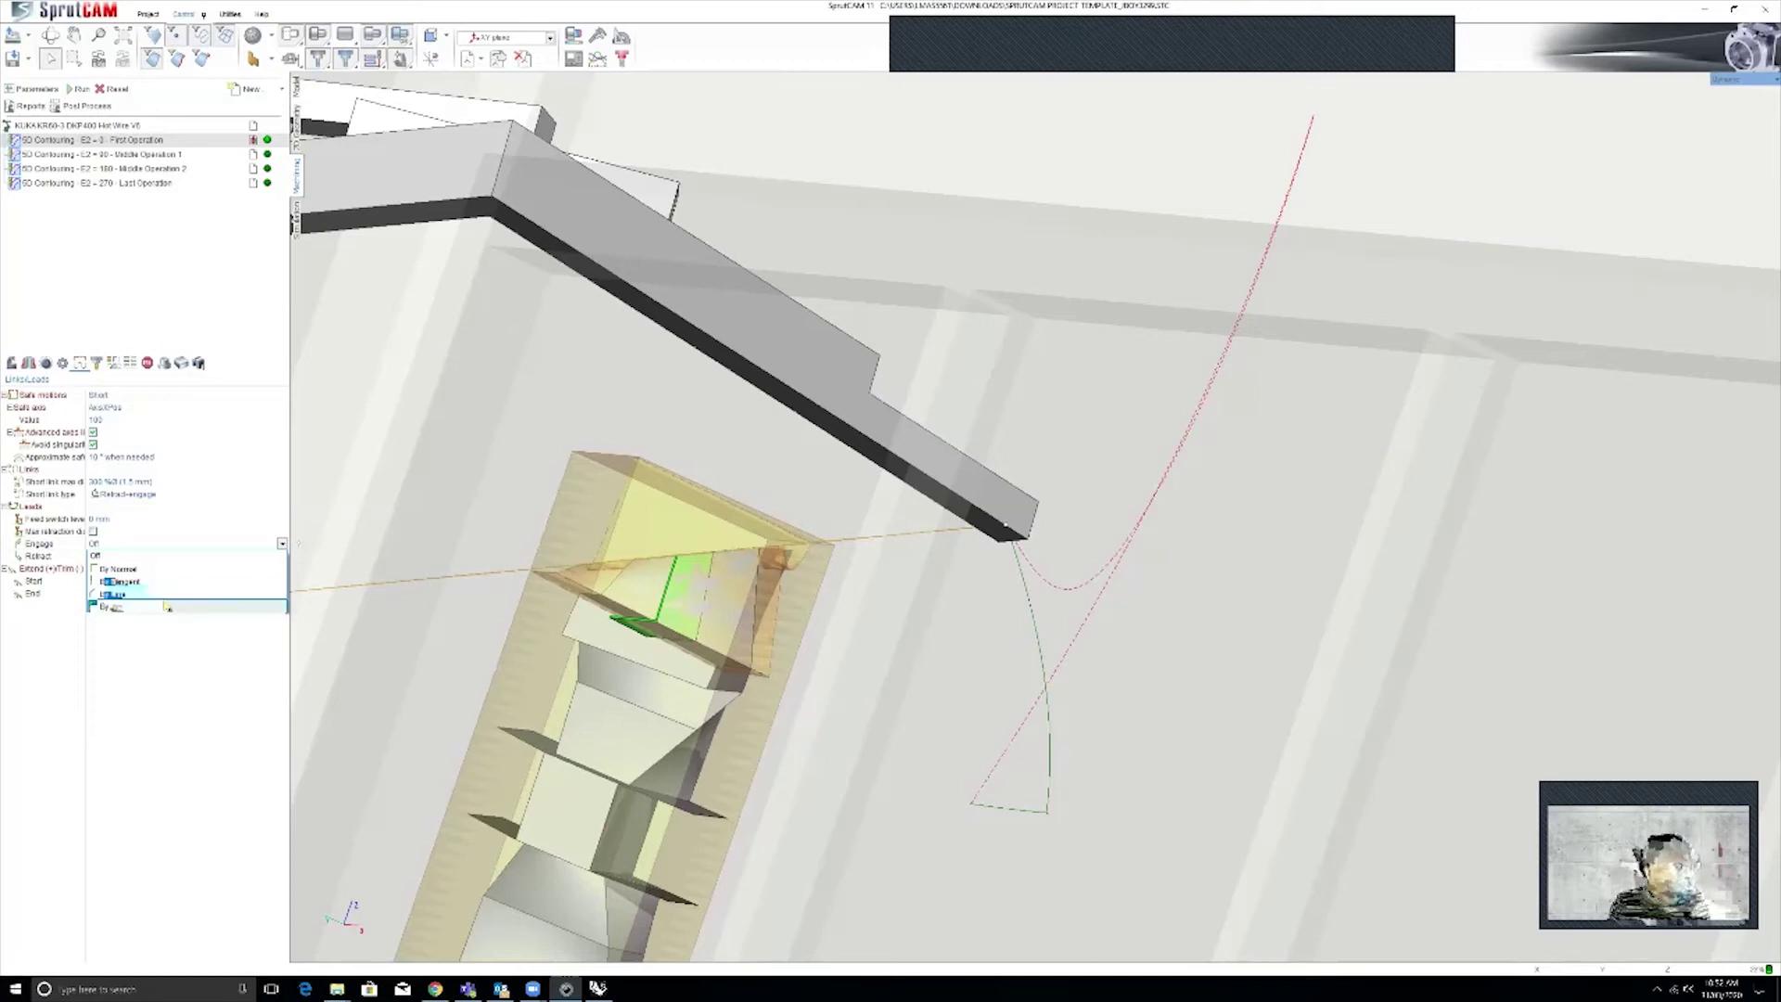
left_click(212, 683)
middle_click_drag(671, 674, 685, 712)
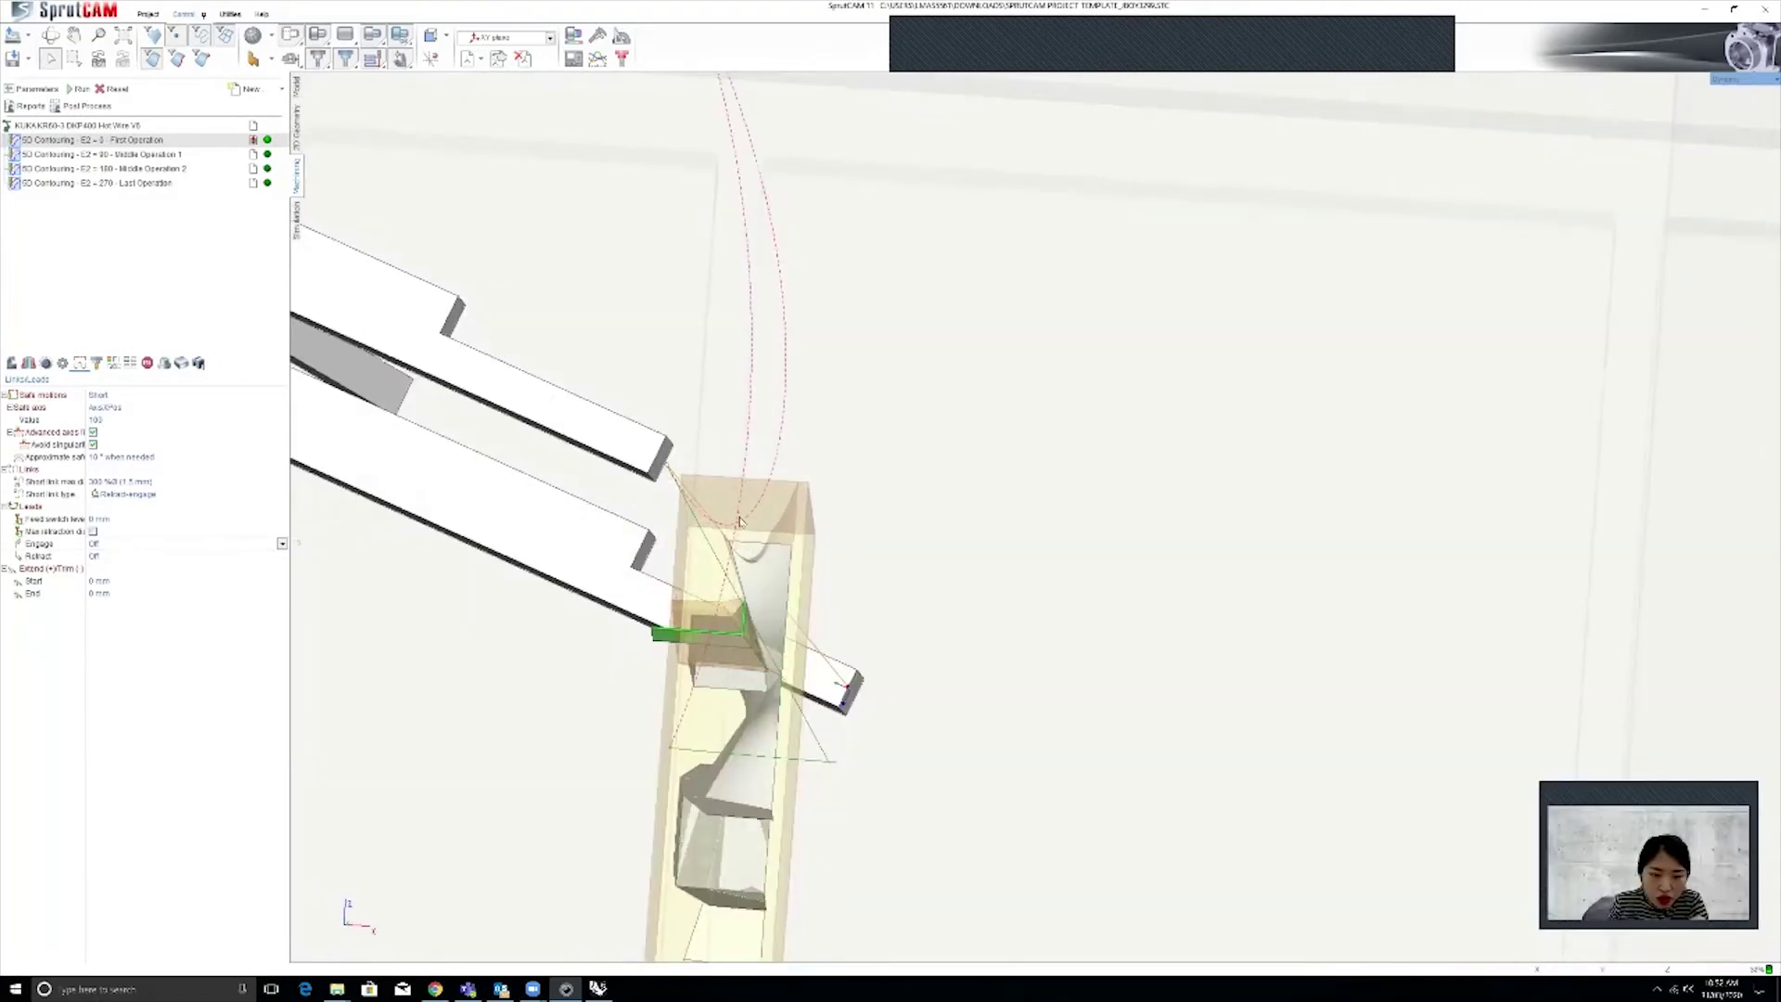
middle_click_drag(740, 521, 832, 573)
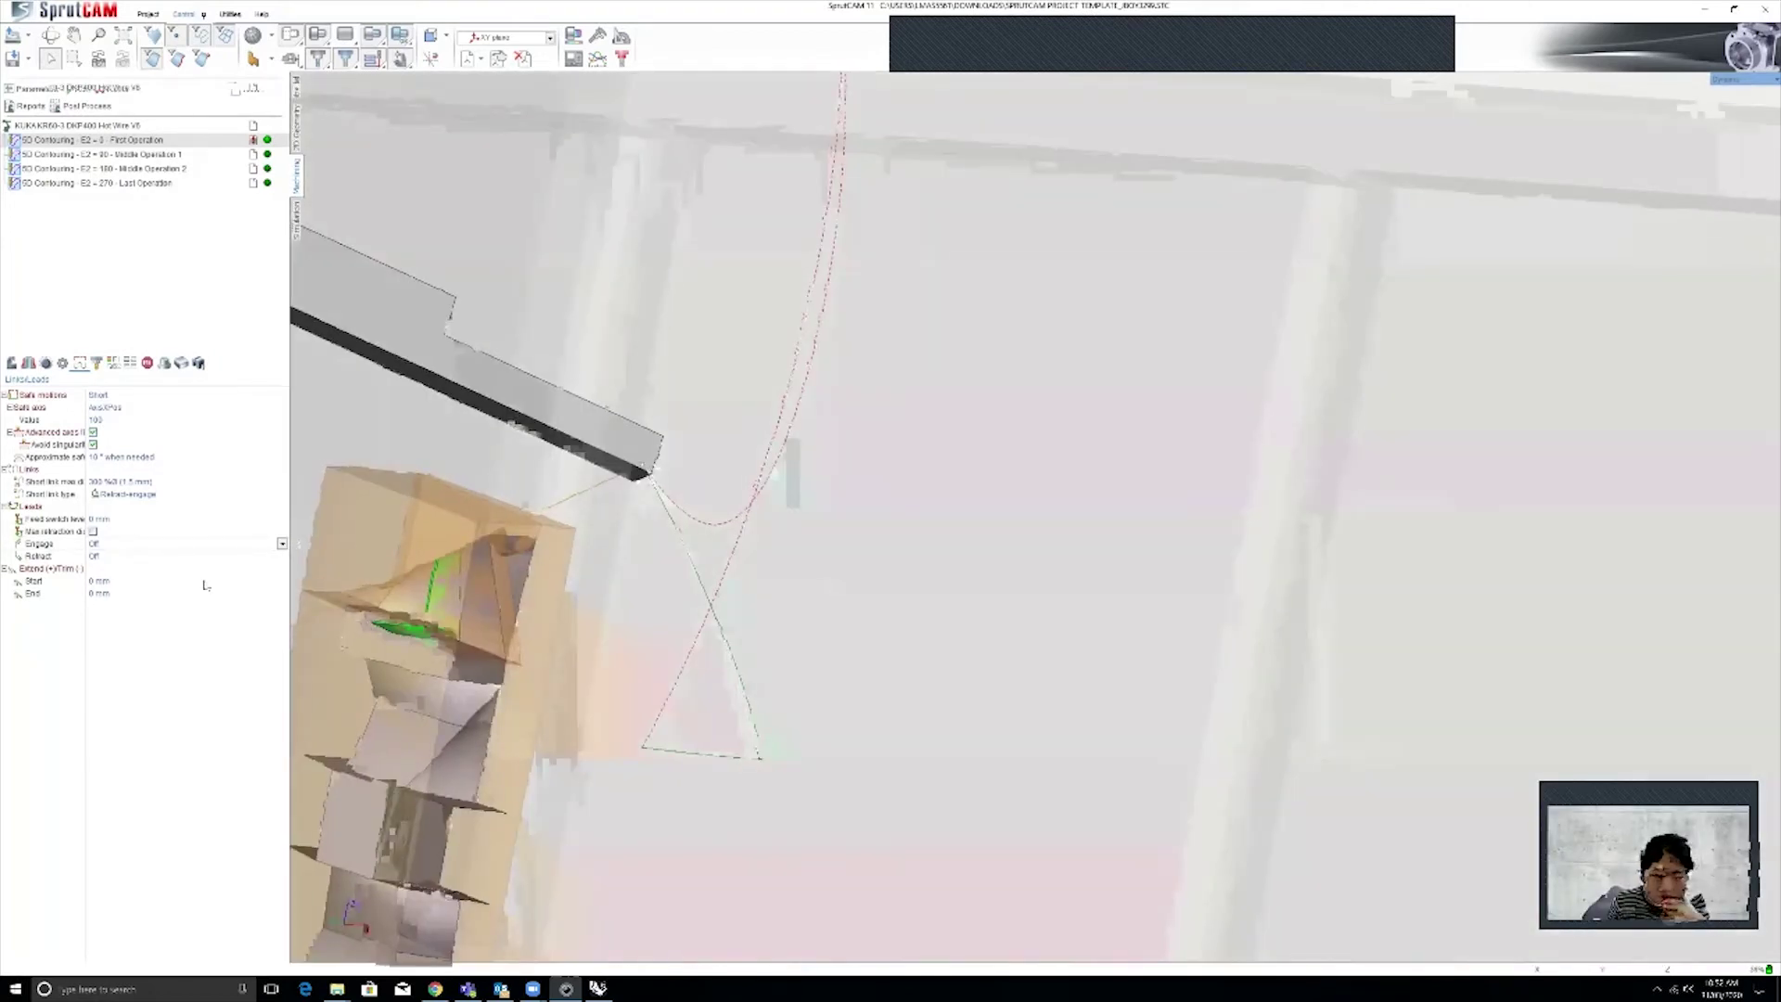
Set the first operation's engage type to By Tangent
left_click(224, 545)
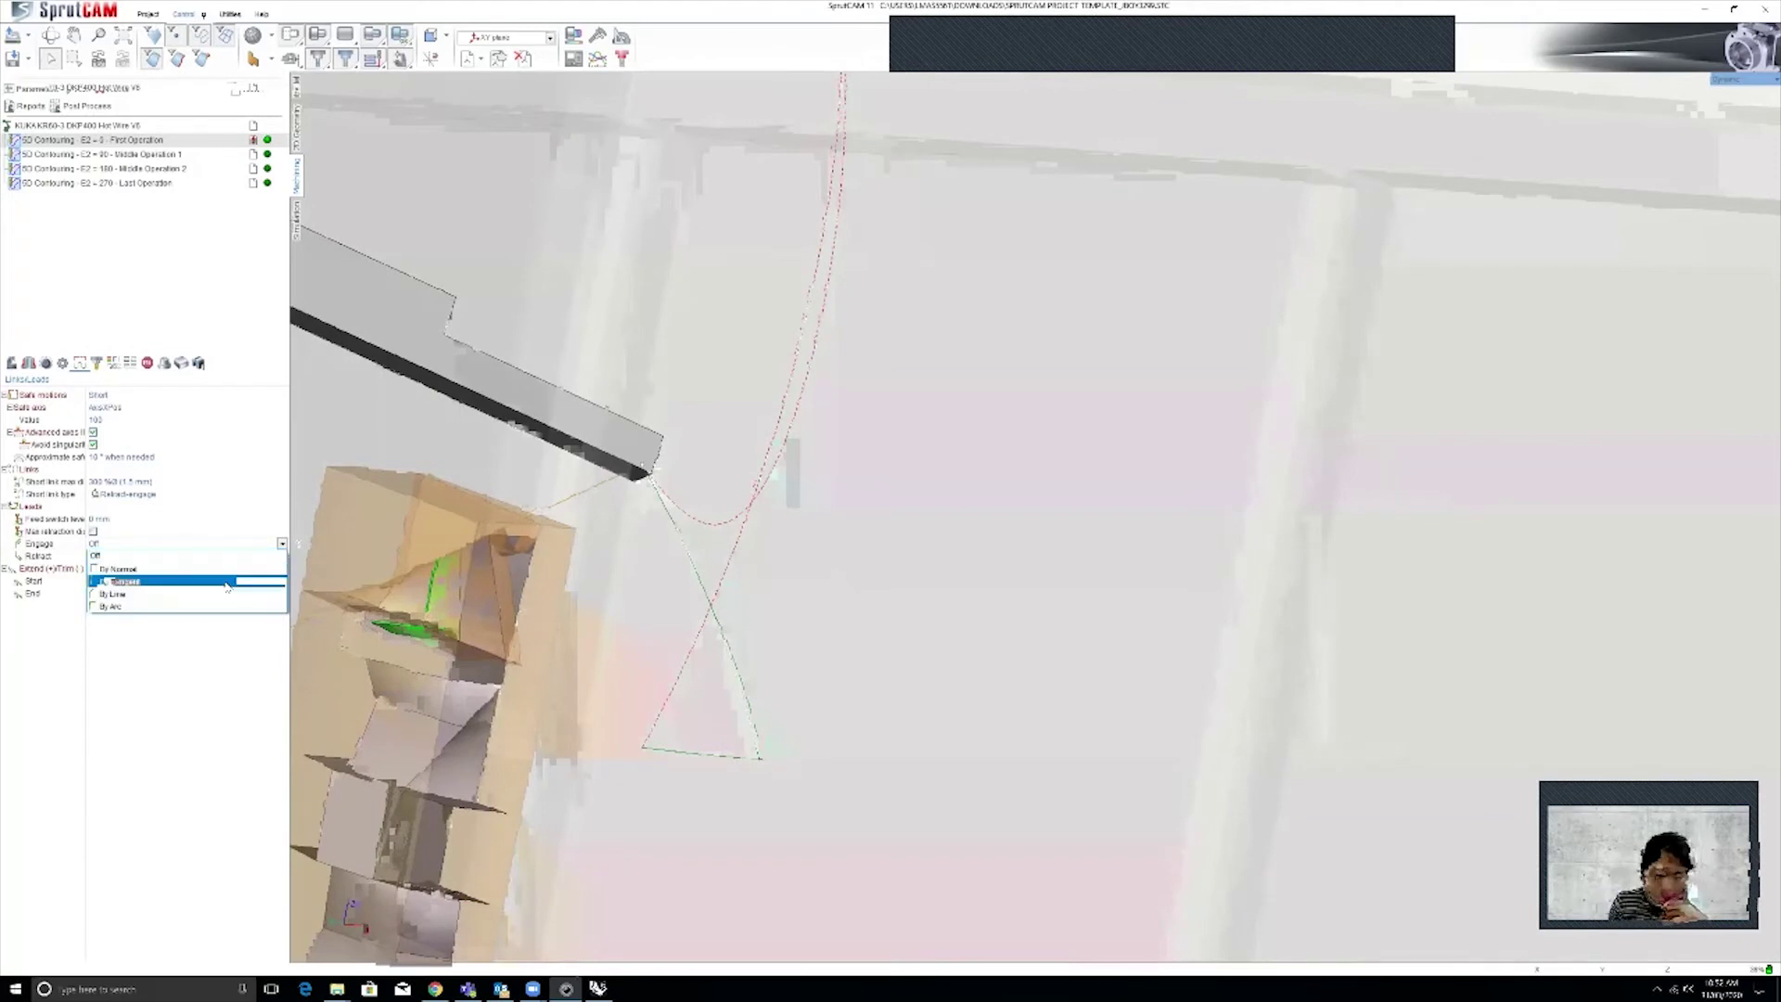
left_click(228, 582)
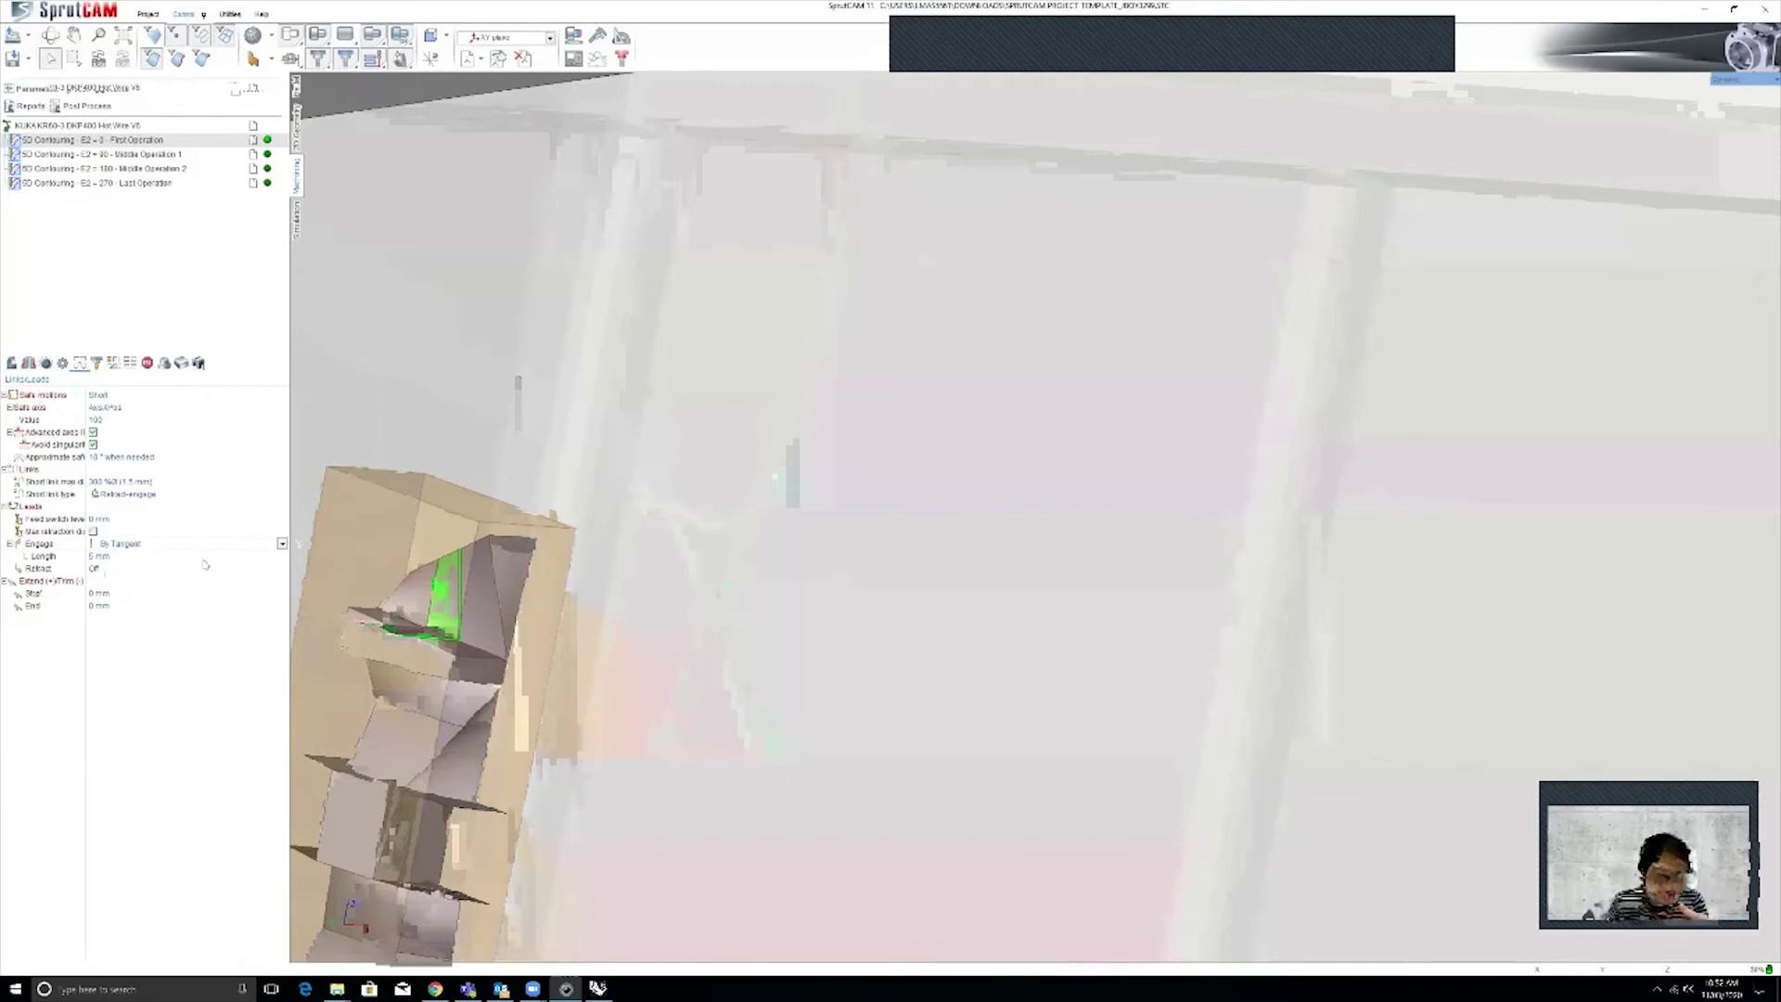
scroll(490, 617, "down", 5)
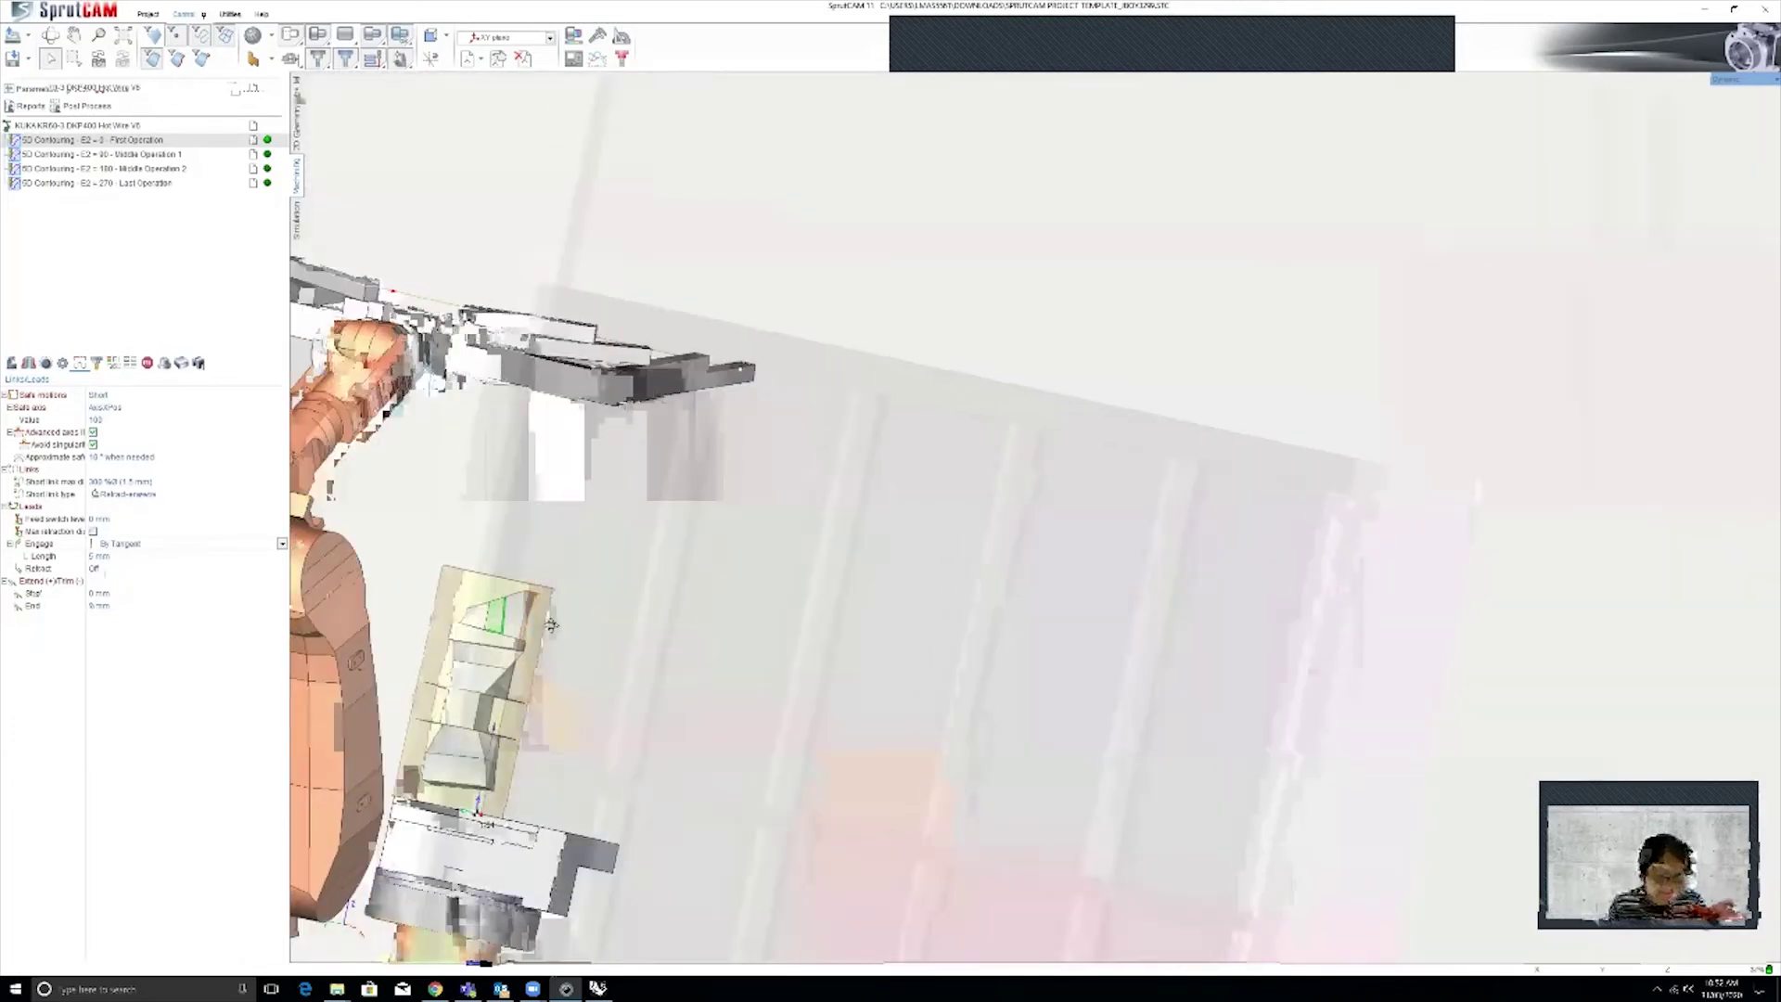
scroll(489, 617, "up", 5)
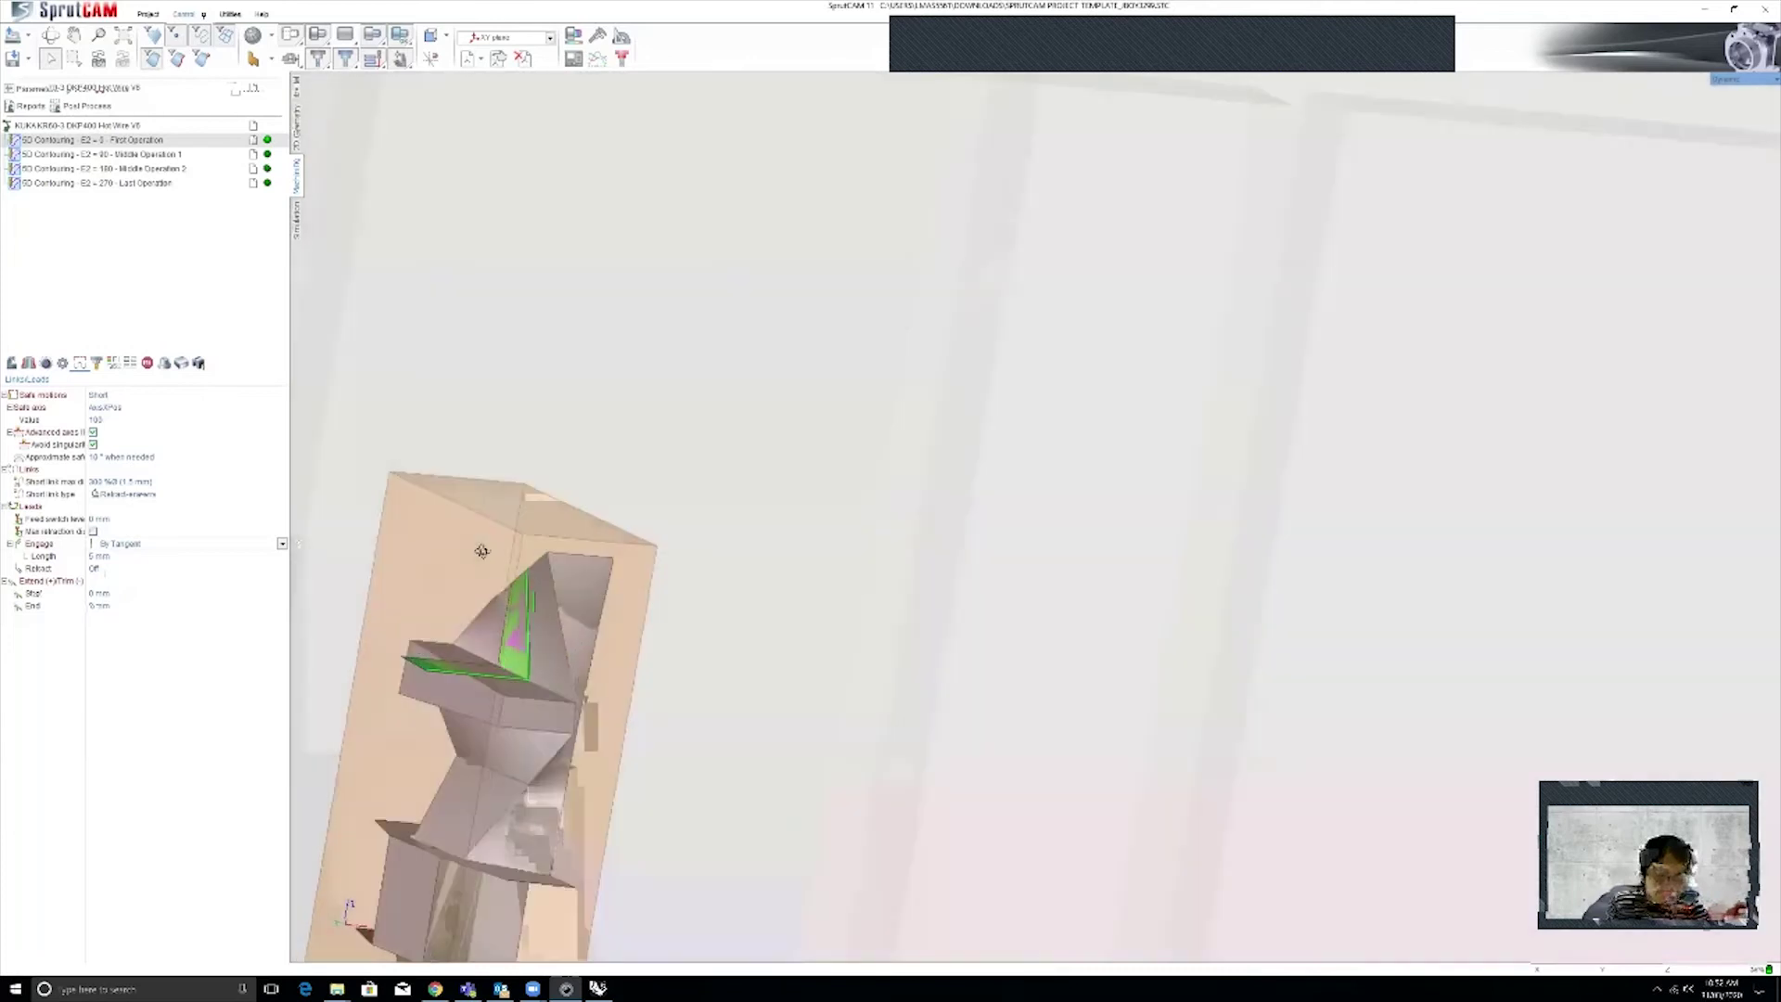
Set the tangent engage length to 100 mm and recalculate the first operation's toolpath
left_click(167, 555)
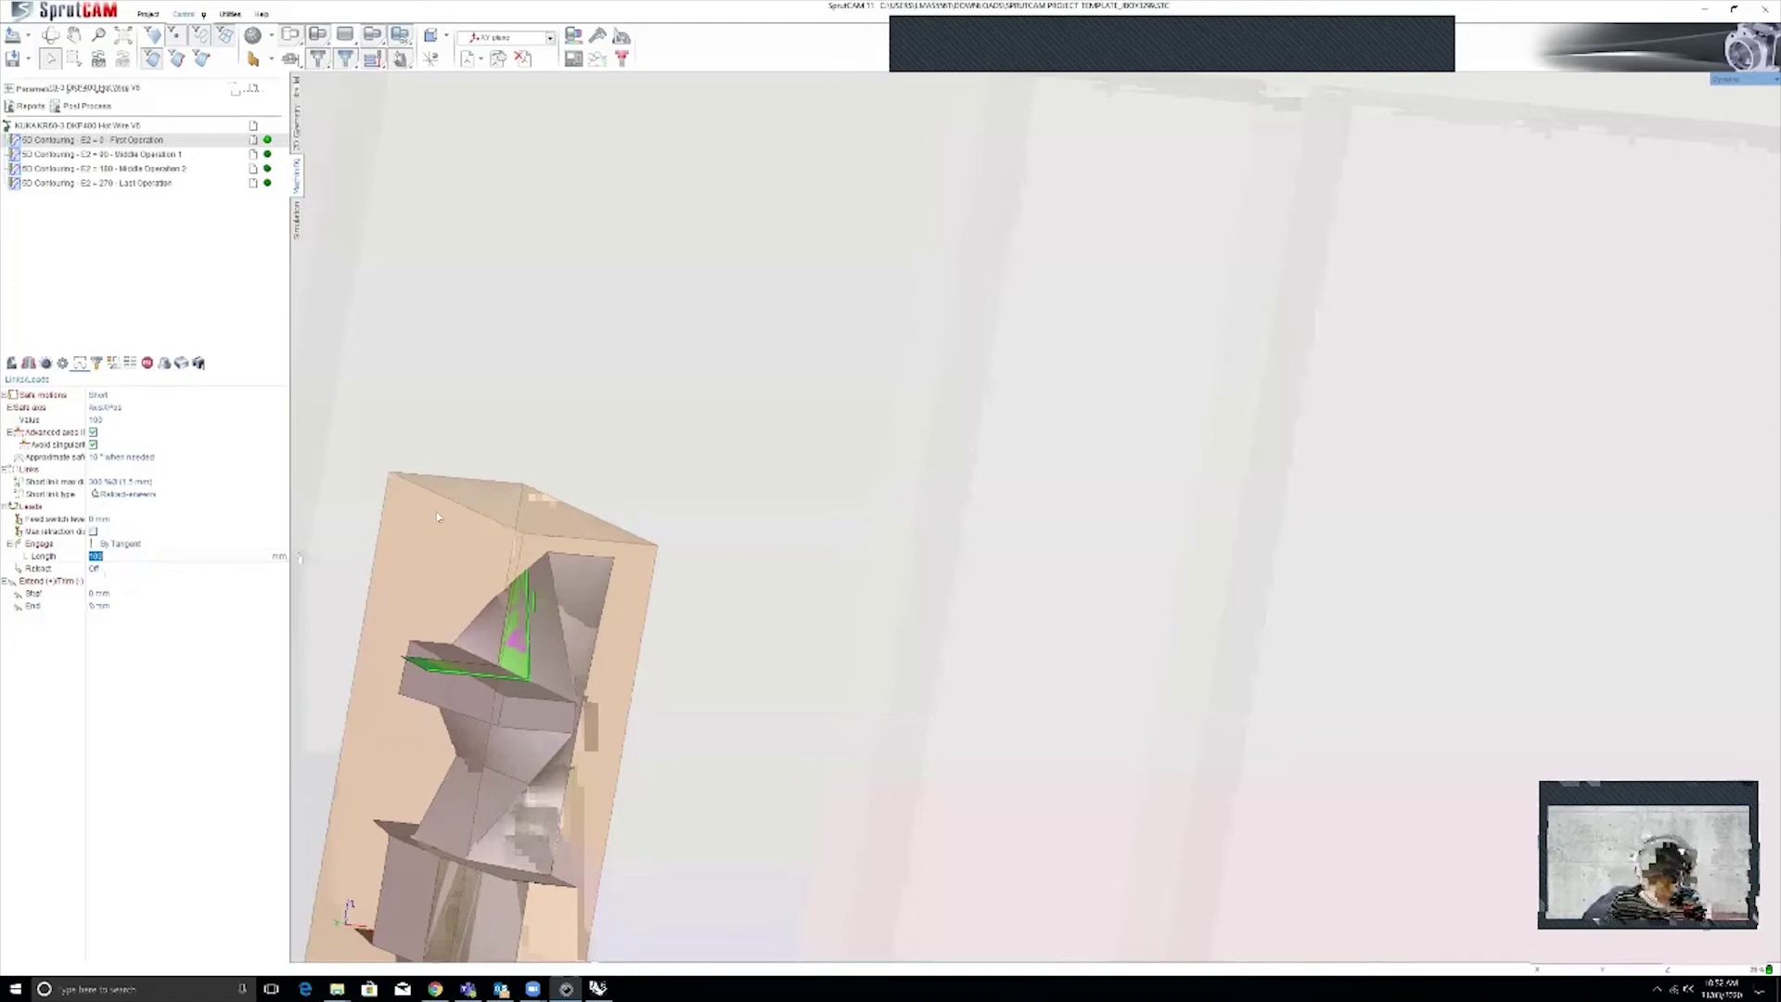
key("Return")
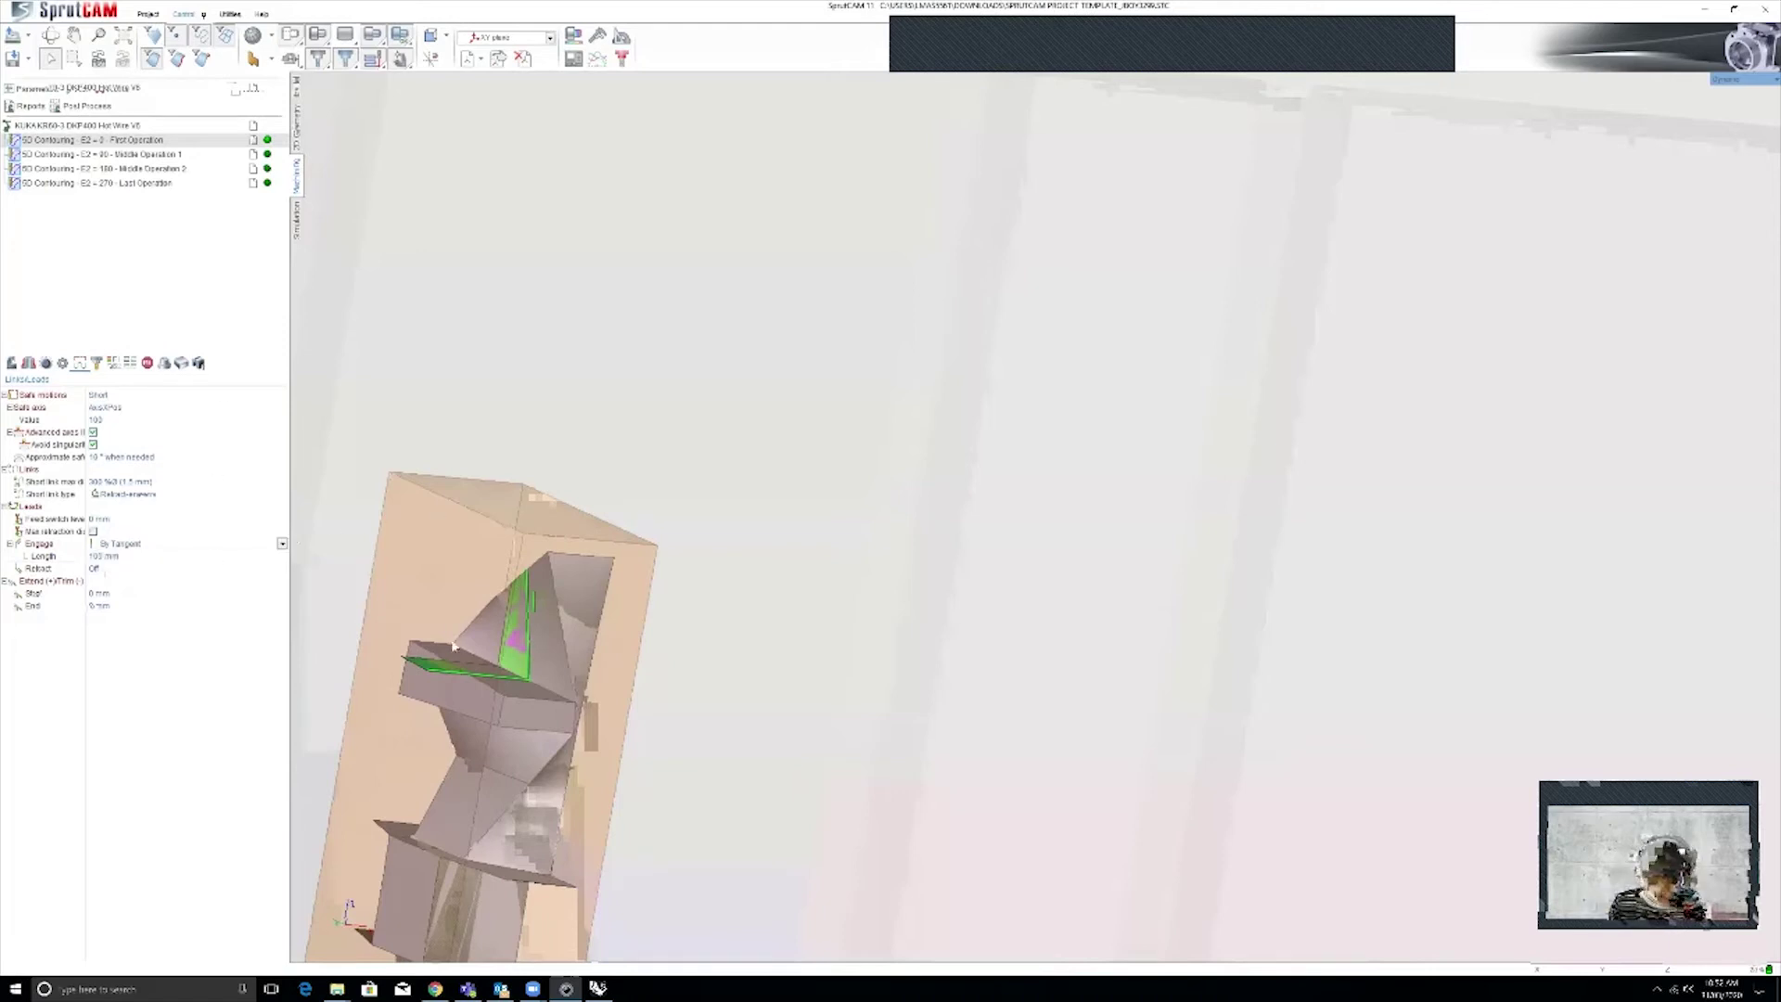
scroll(454, 647, "down", 3)
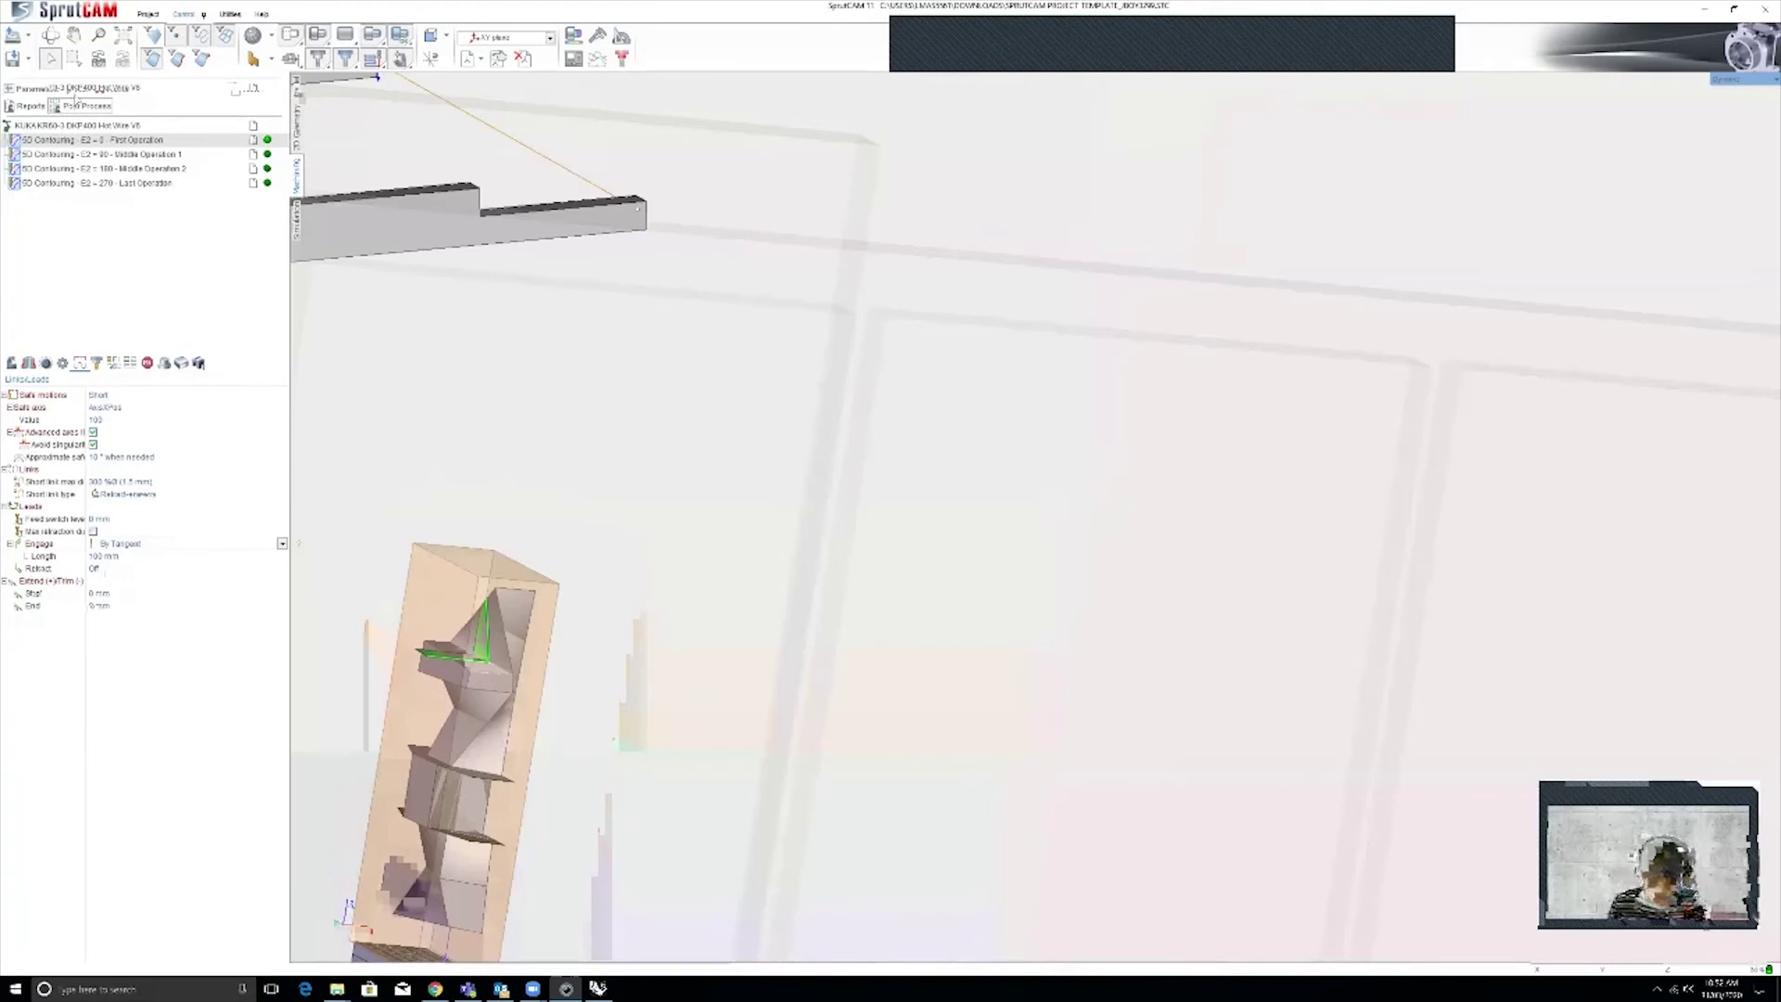
left_click(84, 91)
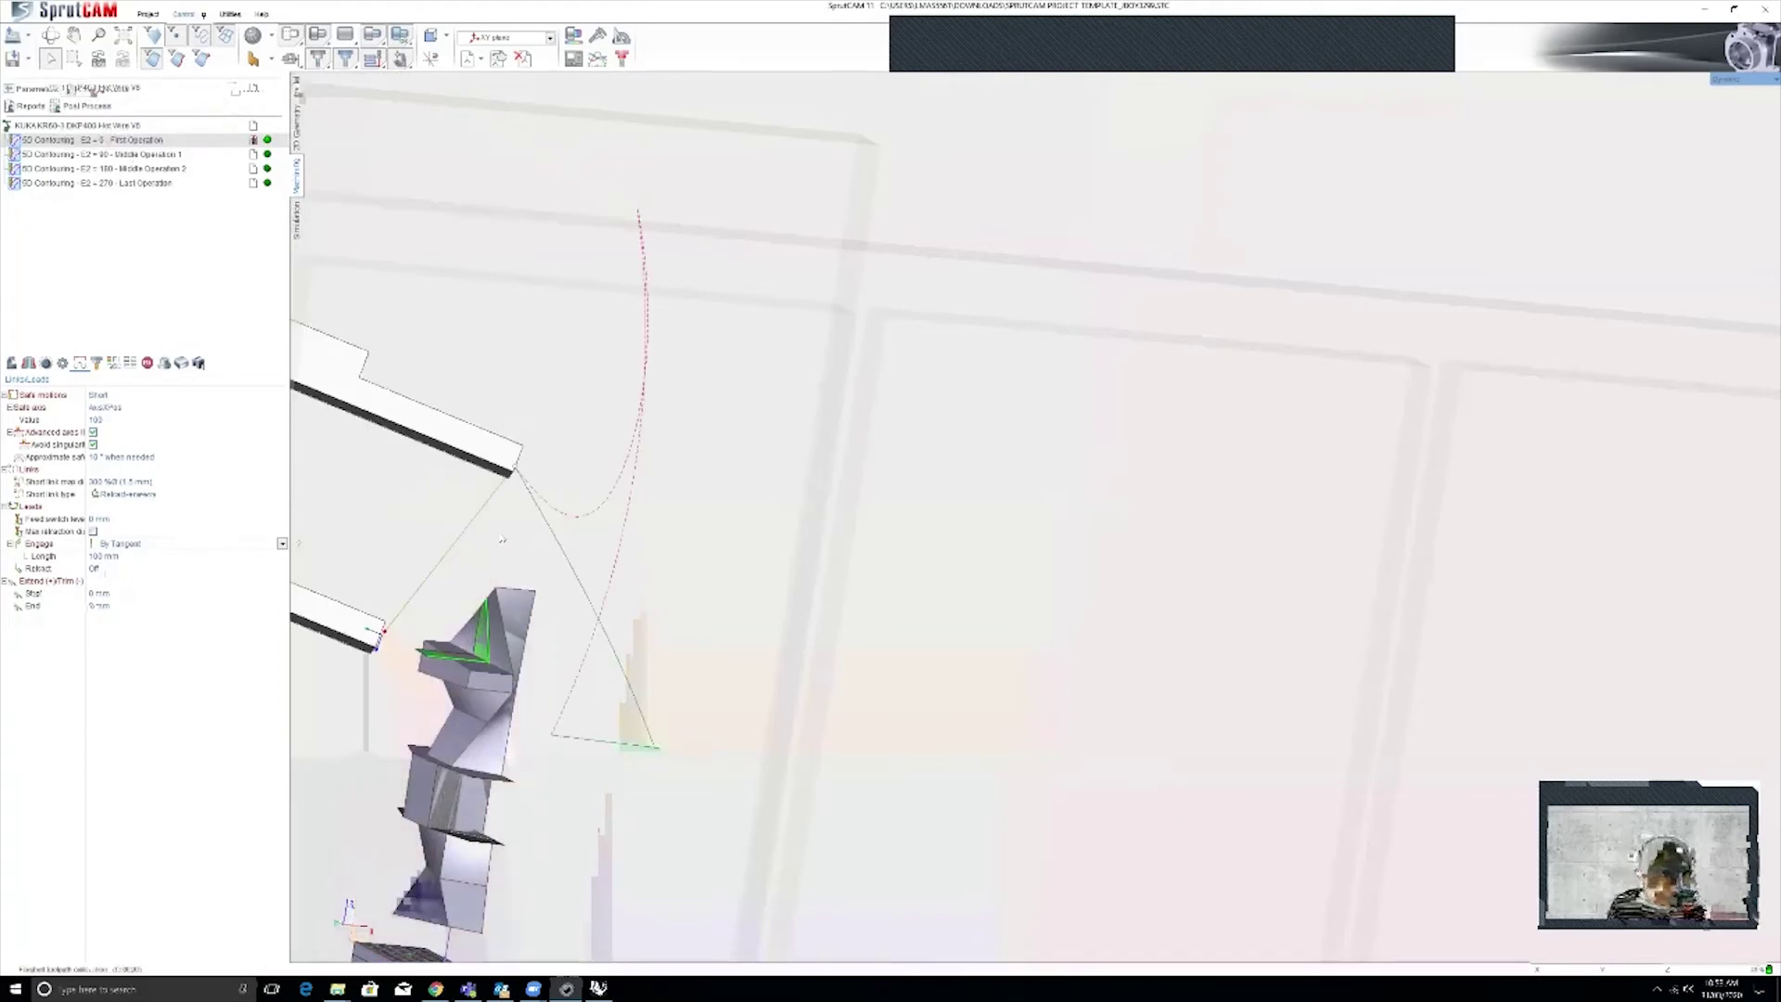
Run the machining simulation of the first 5D contouring operation with the full robot in view
scroll(531, 561, "down", 2)
middle_click_drag(532, 563, 614, 562)
scroll(519, 596, "up", 5)
scroll(519, 613, "down", 4)
scroll(612, 570, "up", 2)
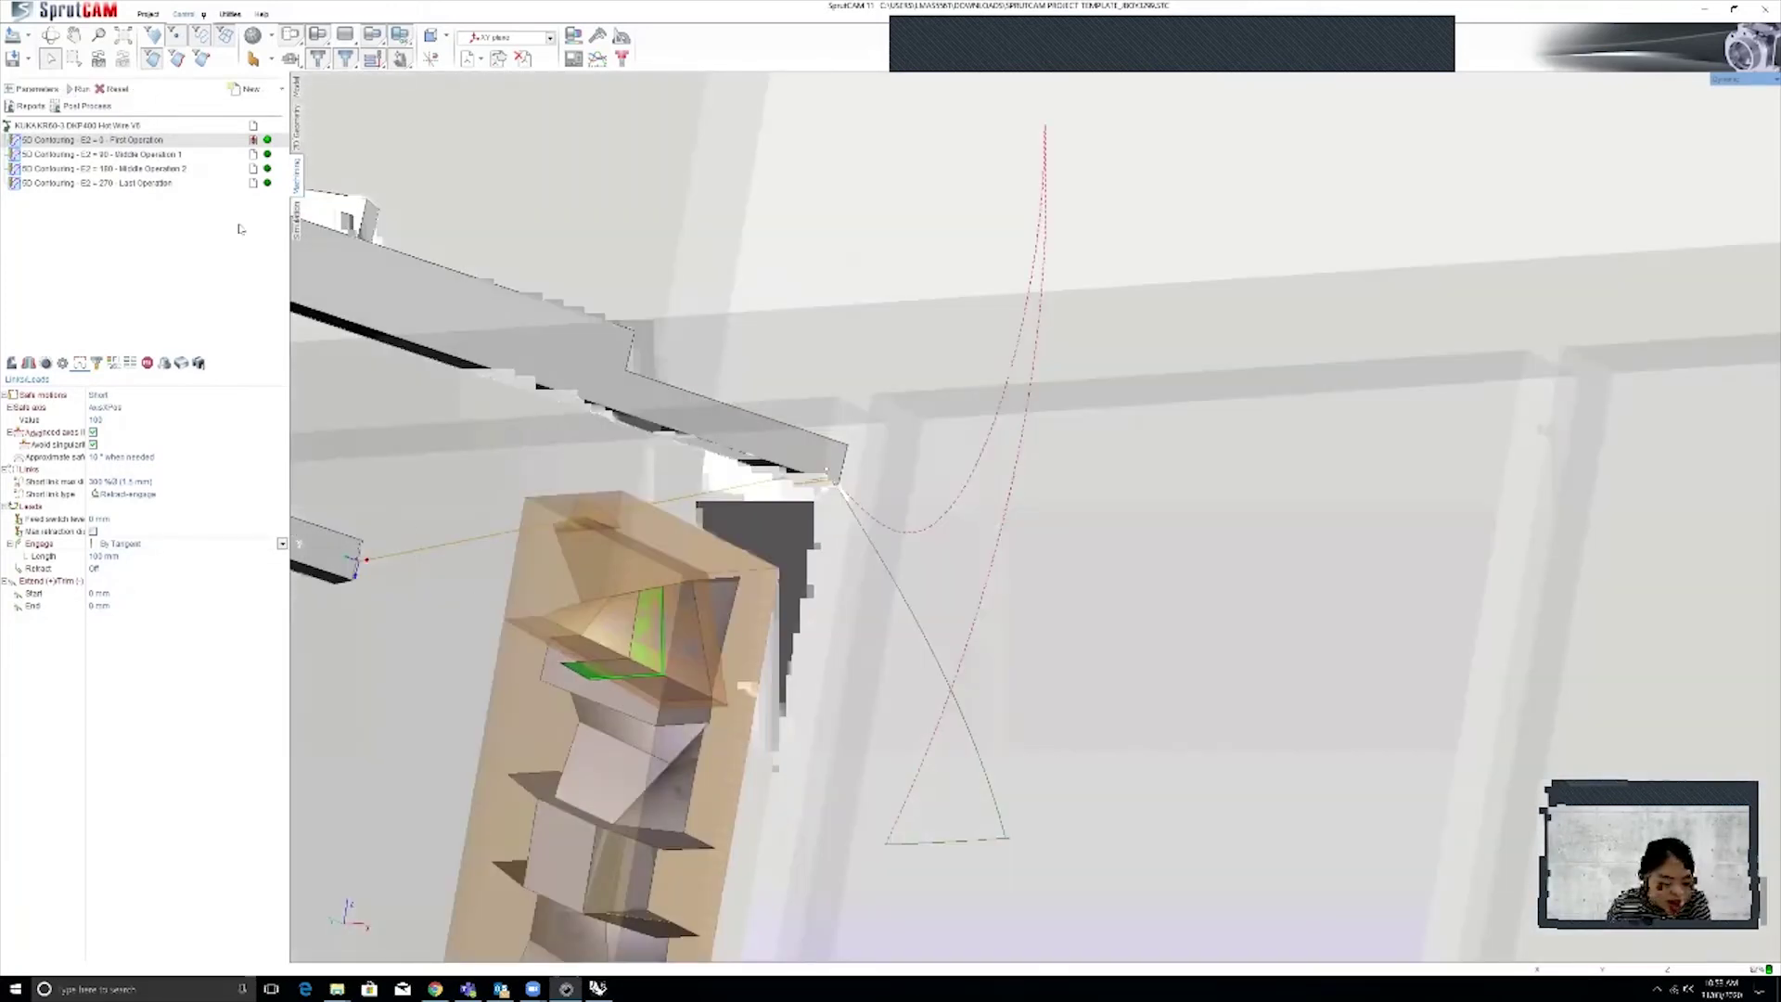
left_click(297, 223)
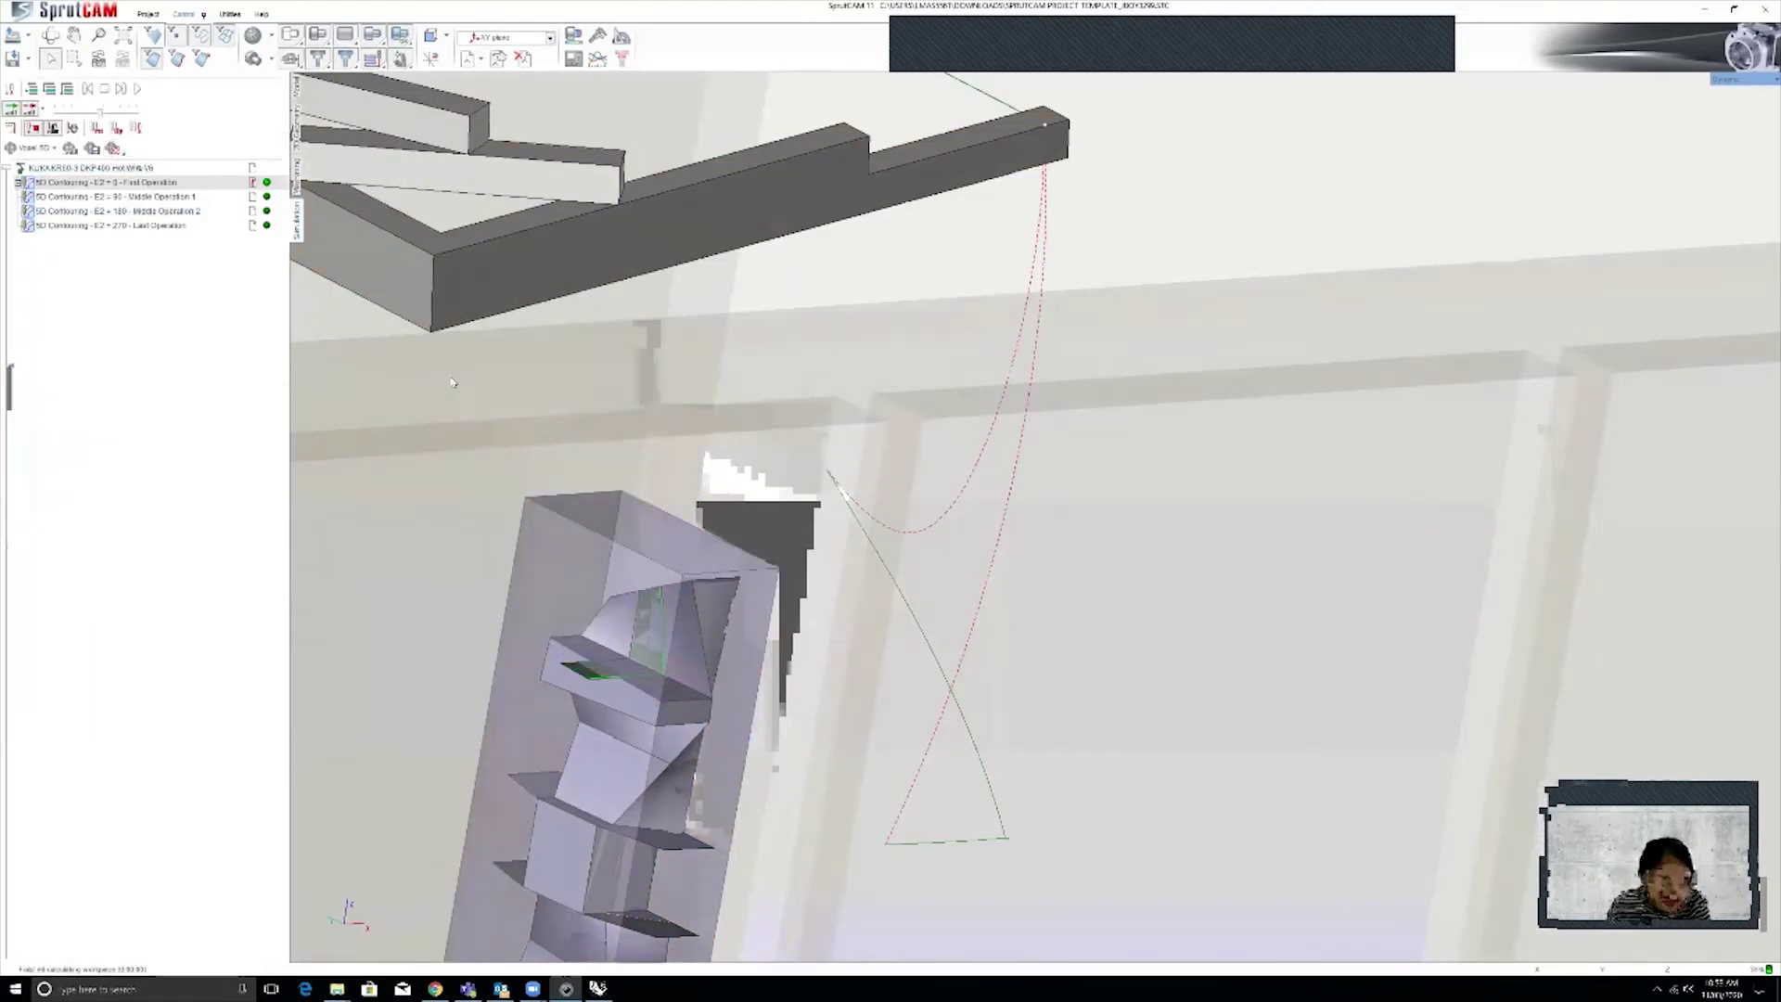
scroll(476, 400, "down", 5)
mouse_move(476, 401)
middle_mouse_down()
mouse_move(505, 401)
mouse_move(456, 423)
middle_mouse_up()
scroll(504, 402, "down", 5)
scroll(456, 423, "up", 5)
scroll(455, 423, "down", 8)
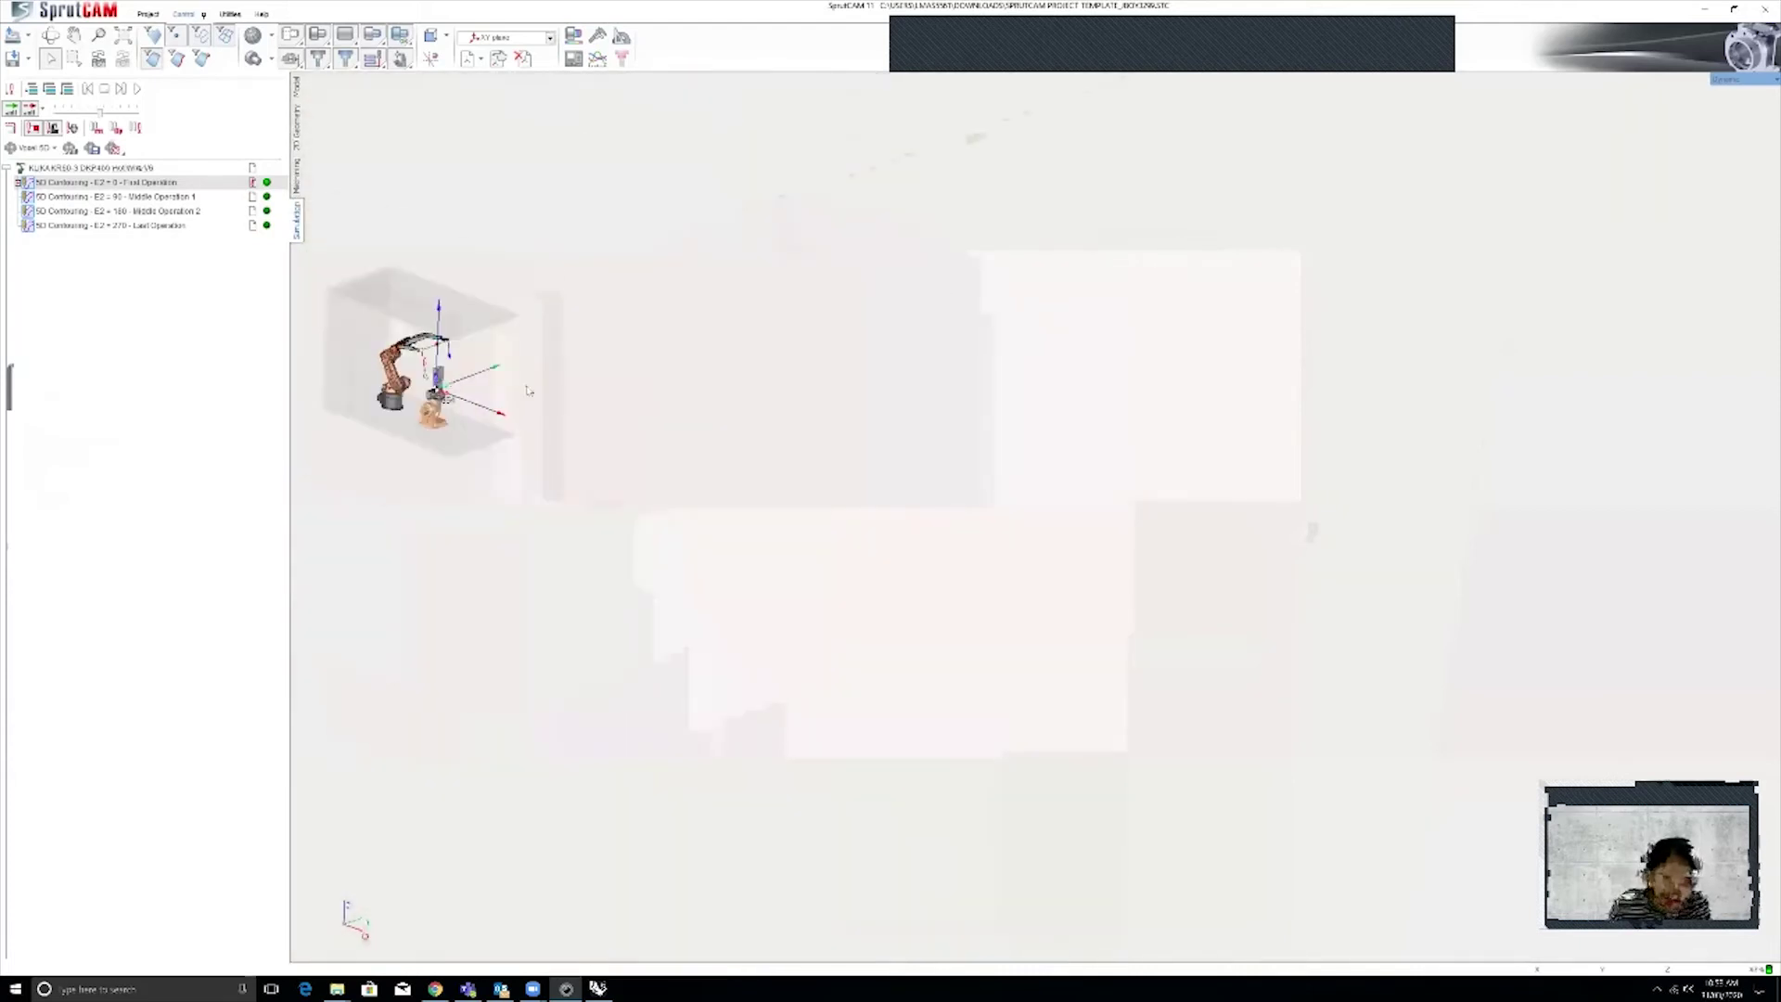
scroll(455, 423, "up", 4)
scroll(455, 423, "up", 6)
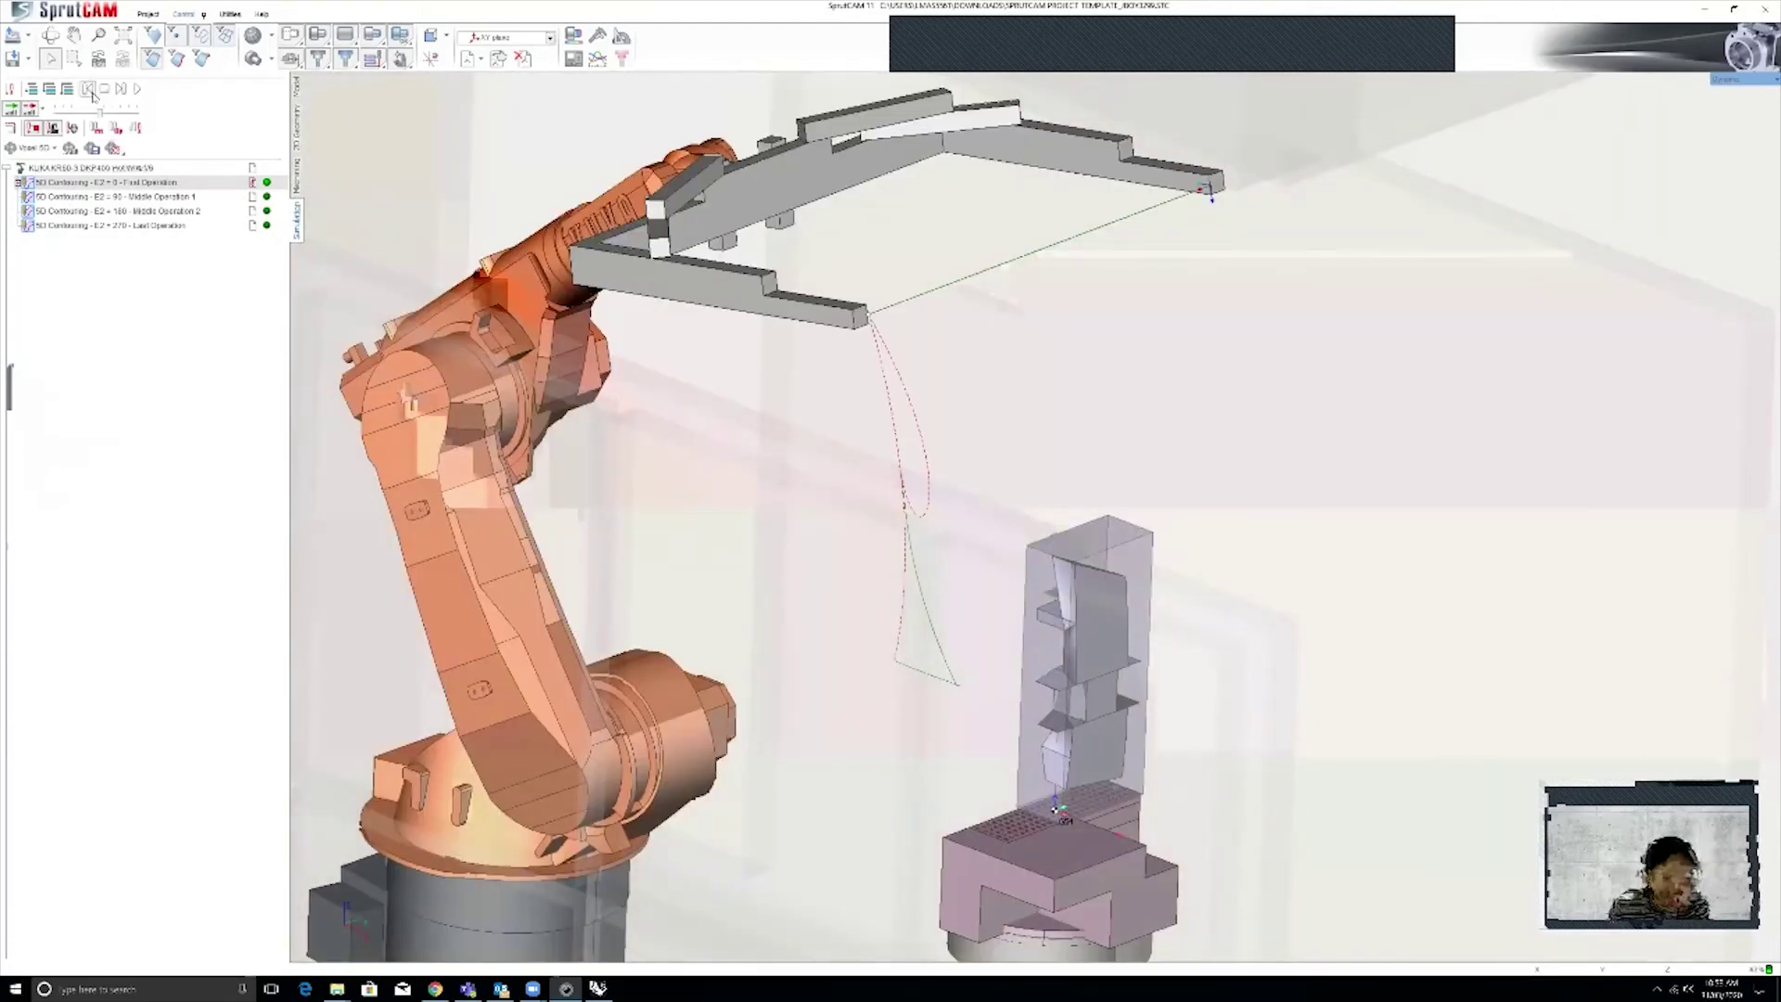
left_click(138, 89)
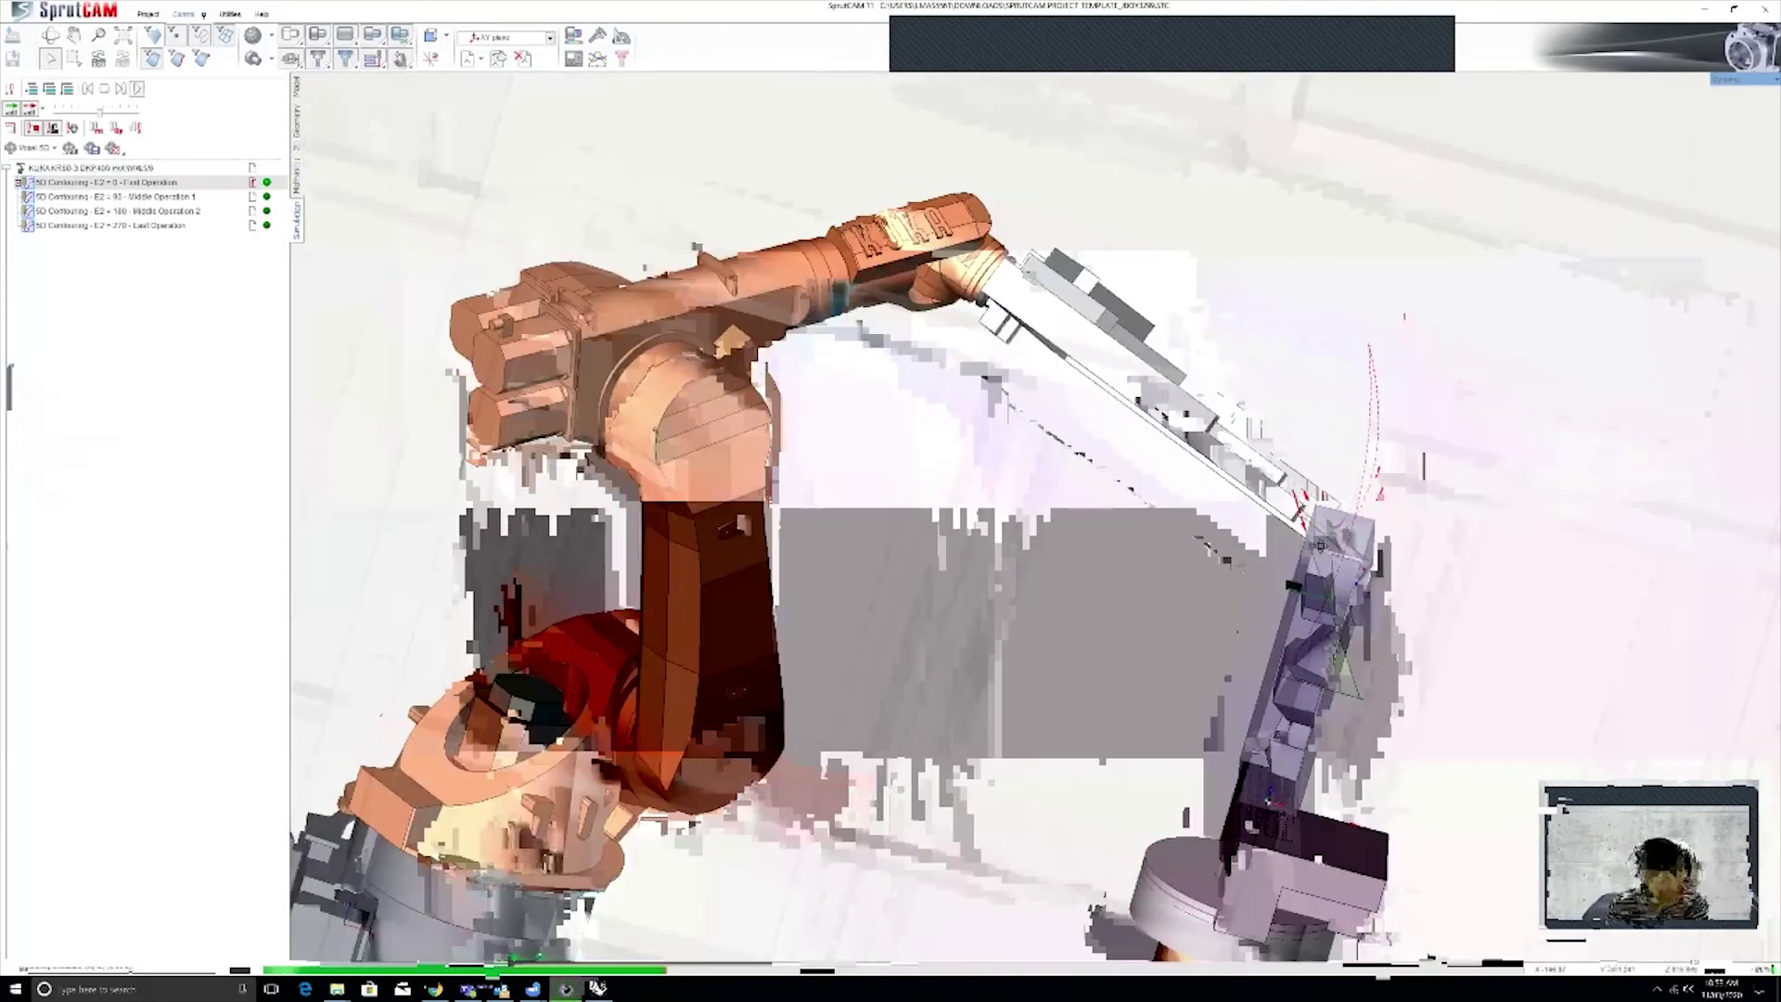
Examine the simulated wire cut through the block and the approach path, both close up and with the whole robot visible
scroll(1373, 566, "up", 6)
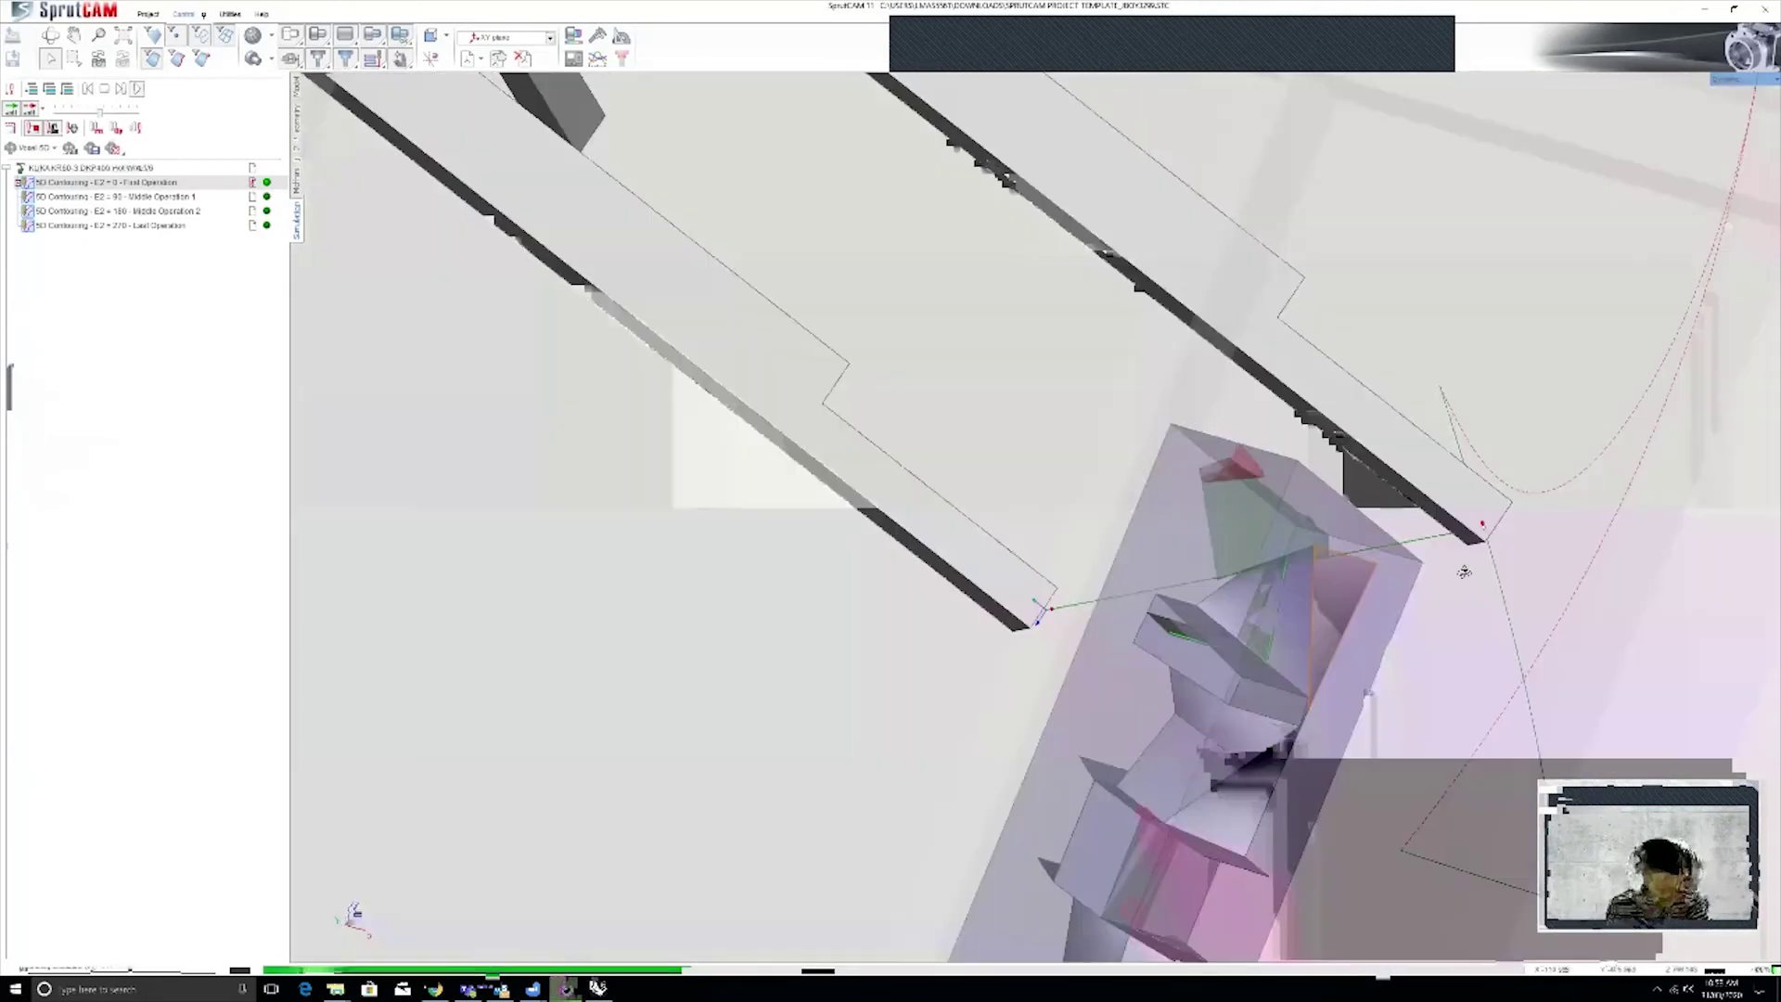
middle_click_drag(1464, 572, 1536, 669)
scroll(1331, 546, "down", 4)
middle_click_drag(1171, 540, 1386, 540)
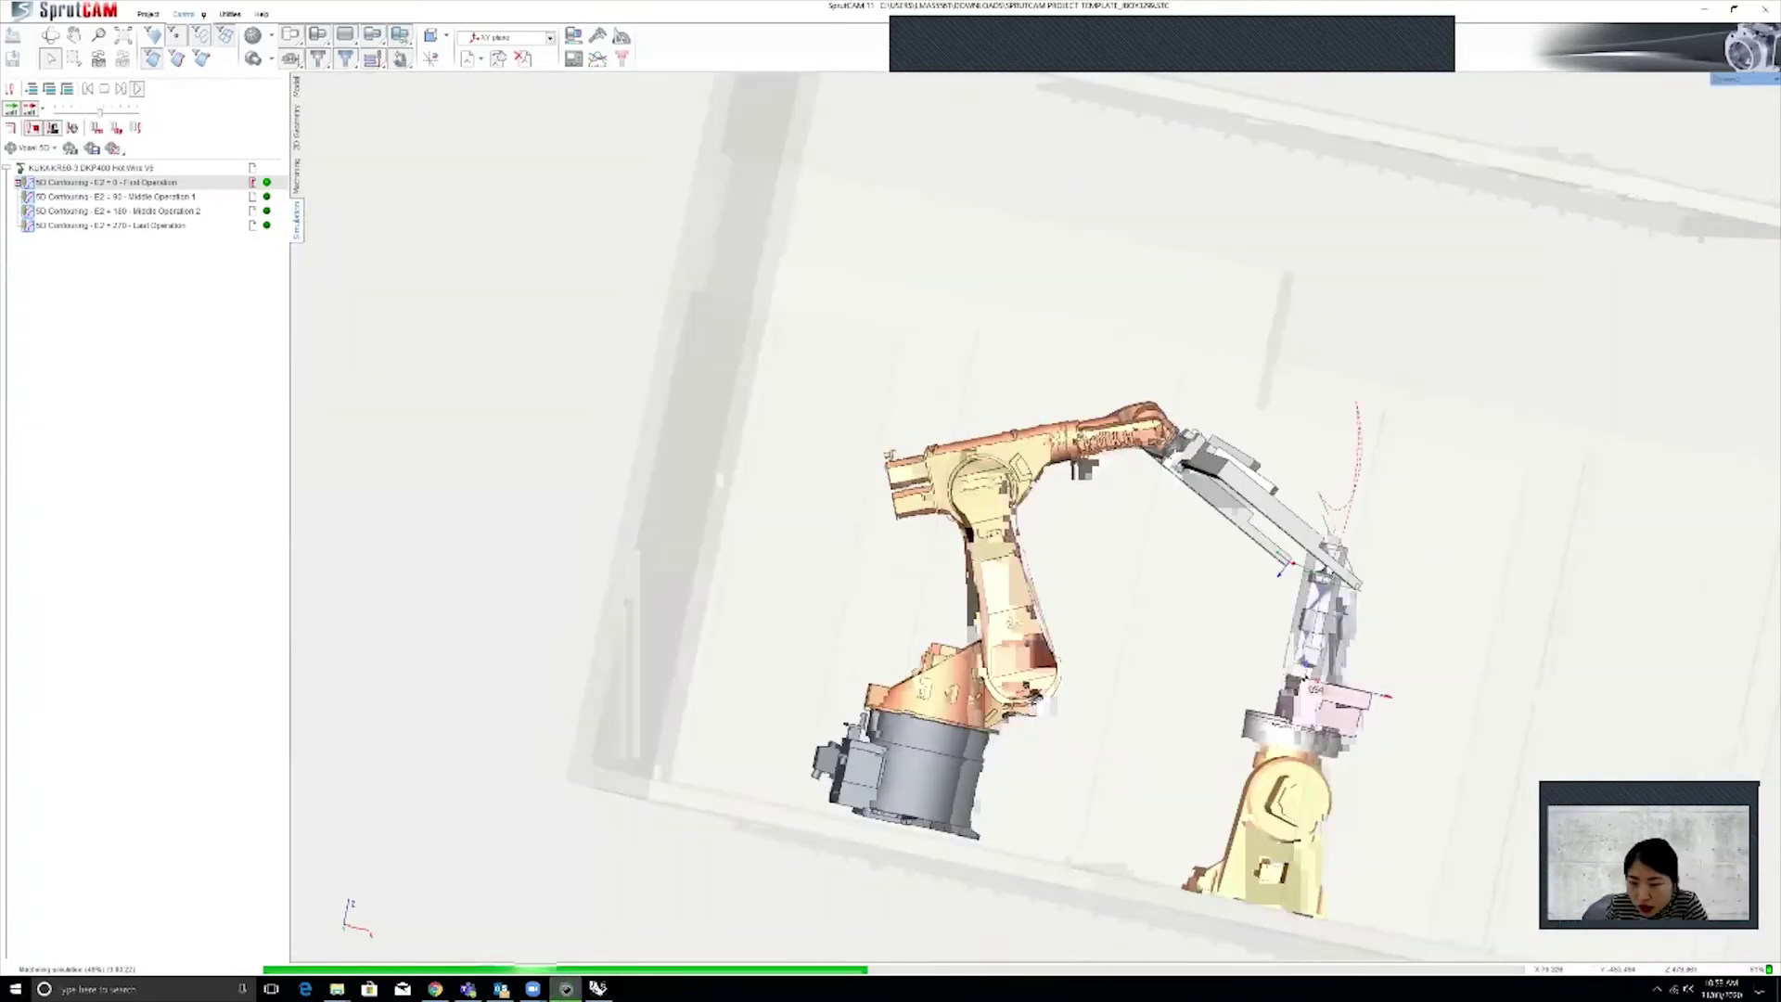
scroll(1386, 540, "up", 8)
middle_click_drag(1399, 618, 1308, 638)
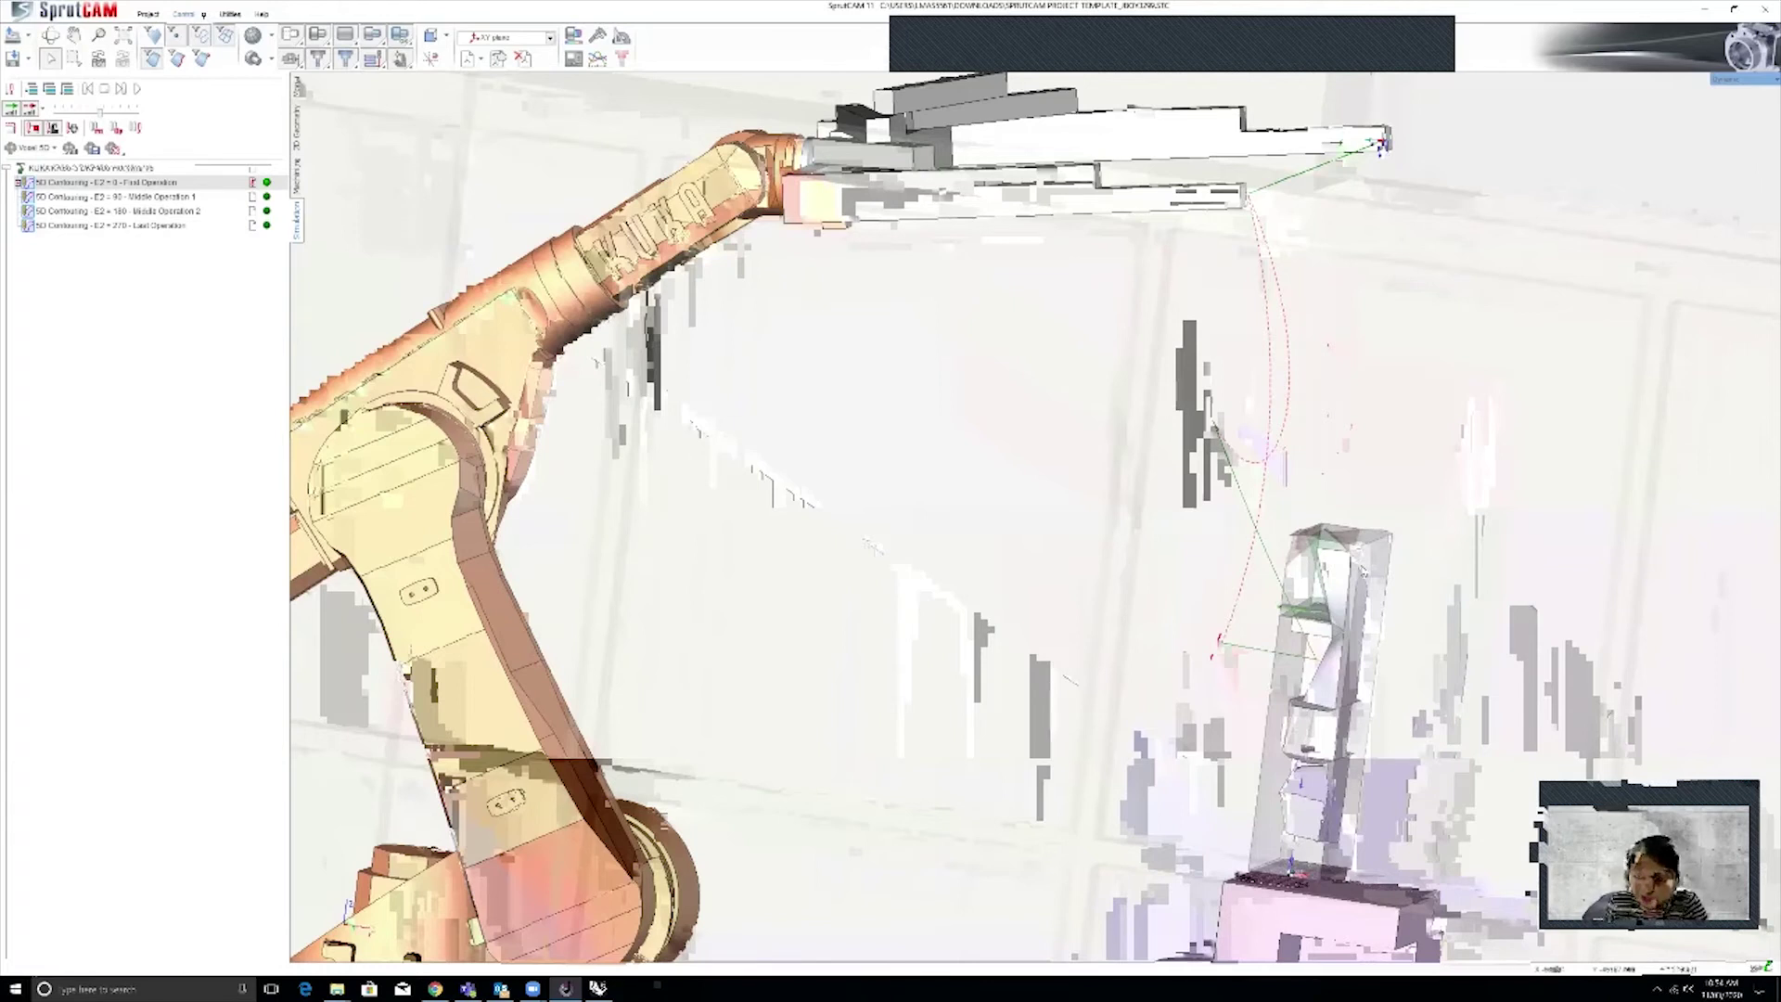
scroll(1289, 572, "up", 3)
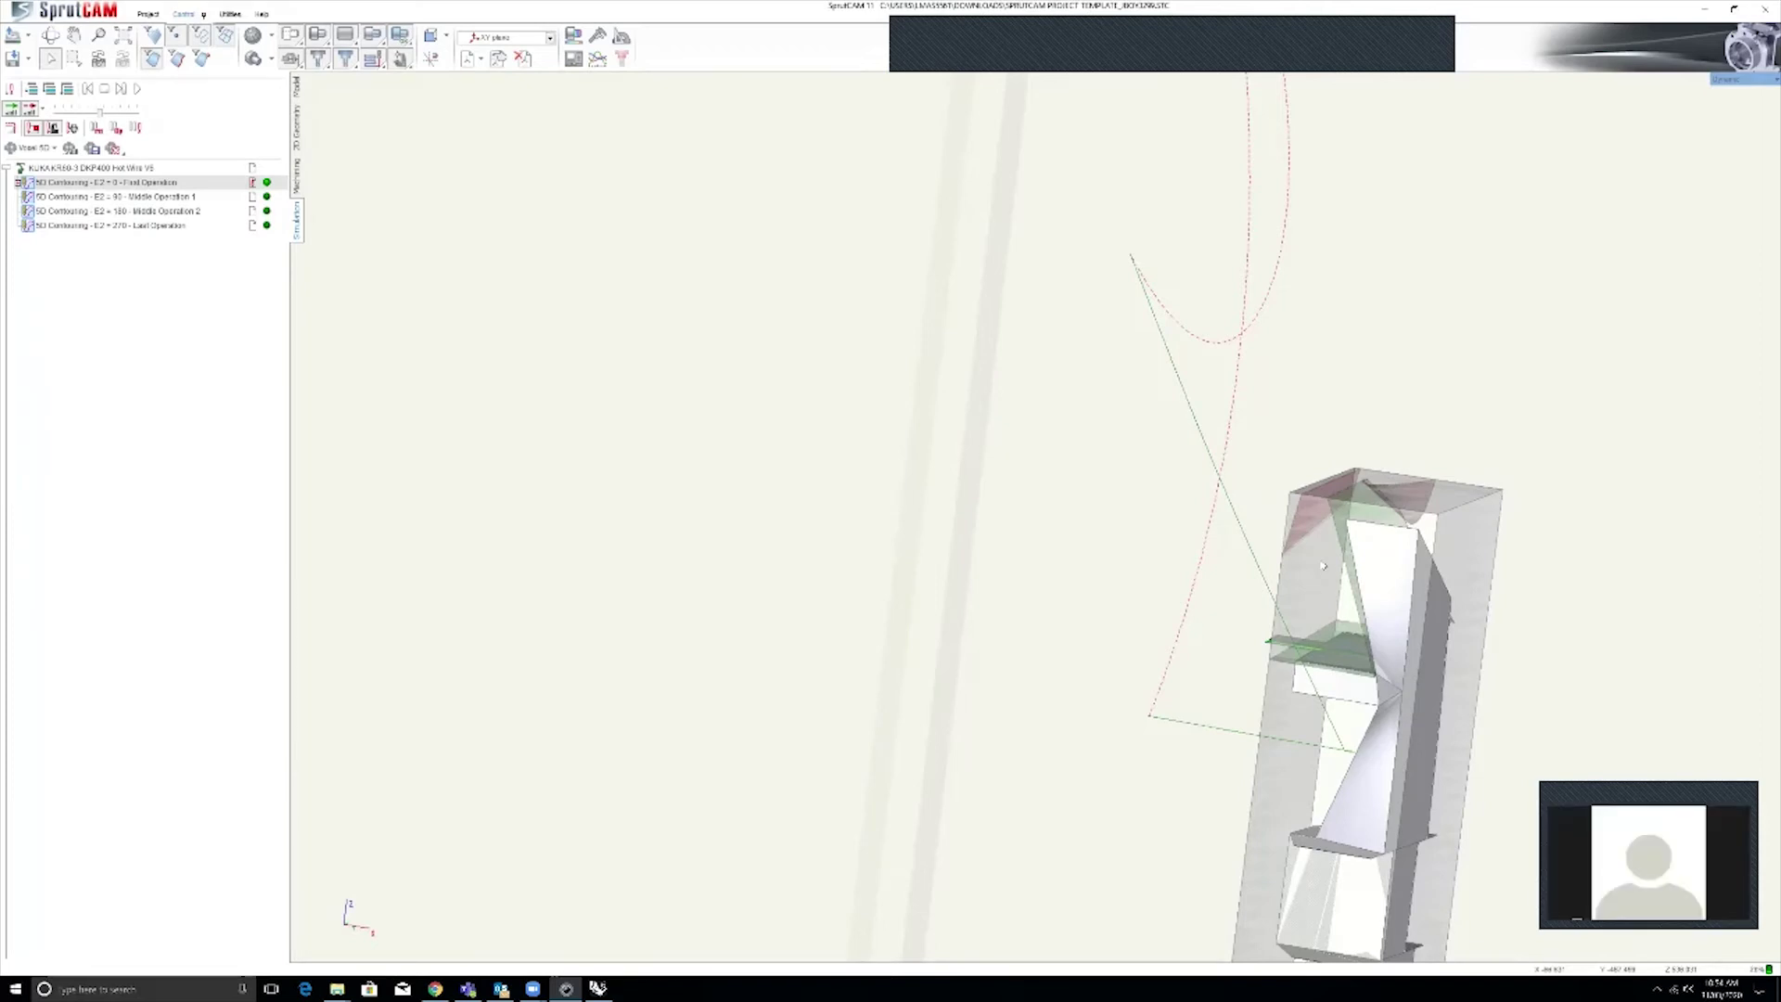
scroll(1210, 592, "down", 5)
mouse_move(1209, 592)
middle_mouse_down()
mouse_move(1158, 606)
mouse_move(1180, 601)
middle_mouse_up()
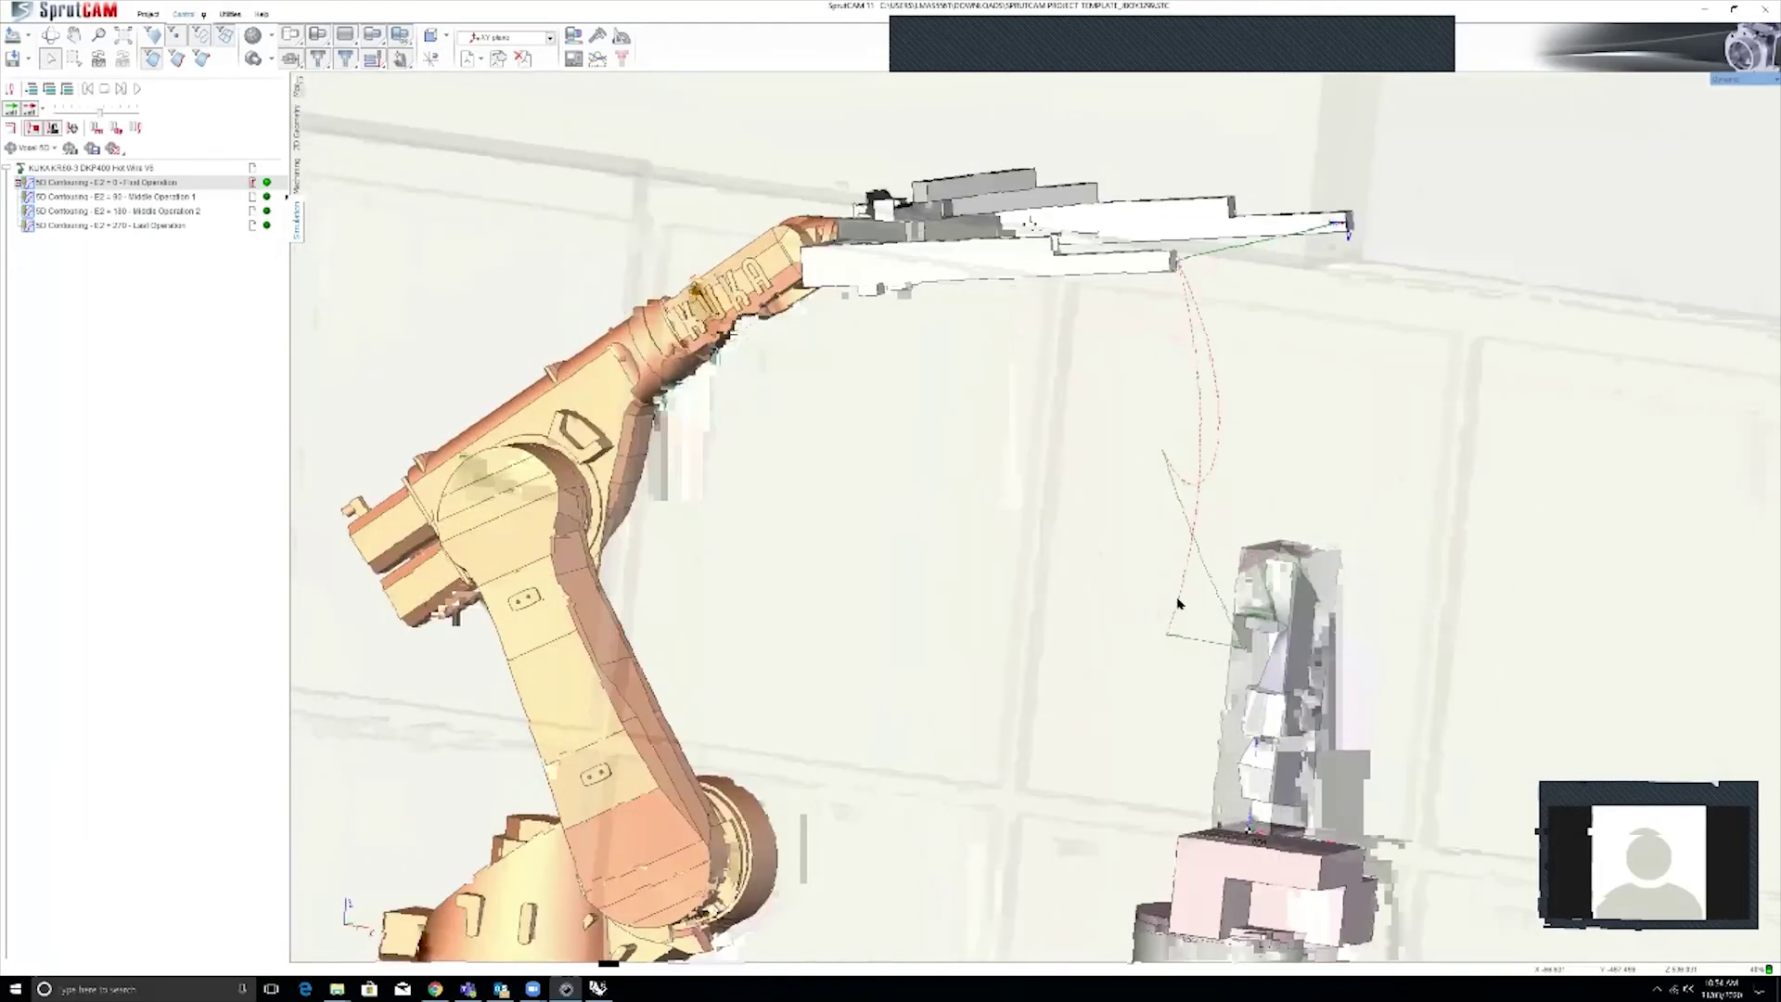
scroll(1259, 556, "up", 5)
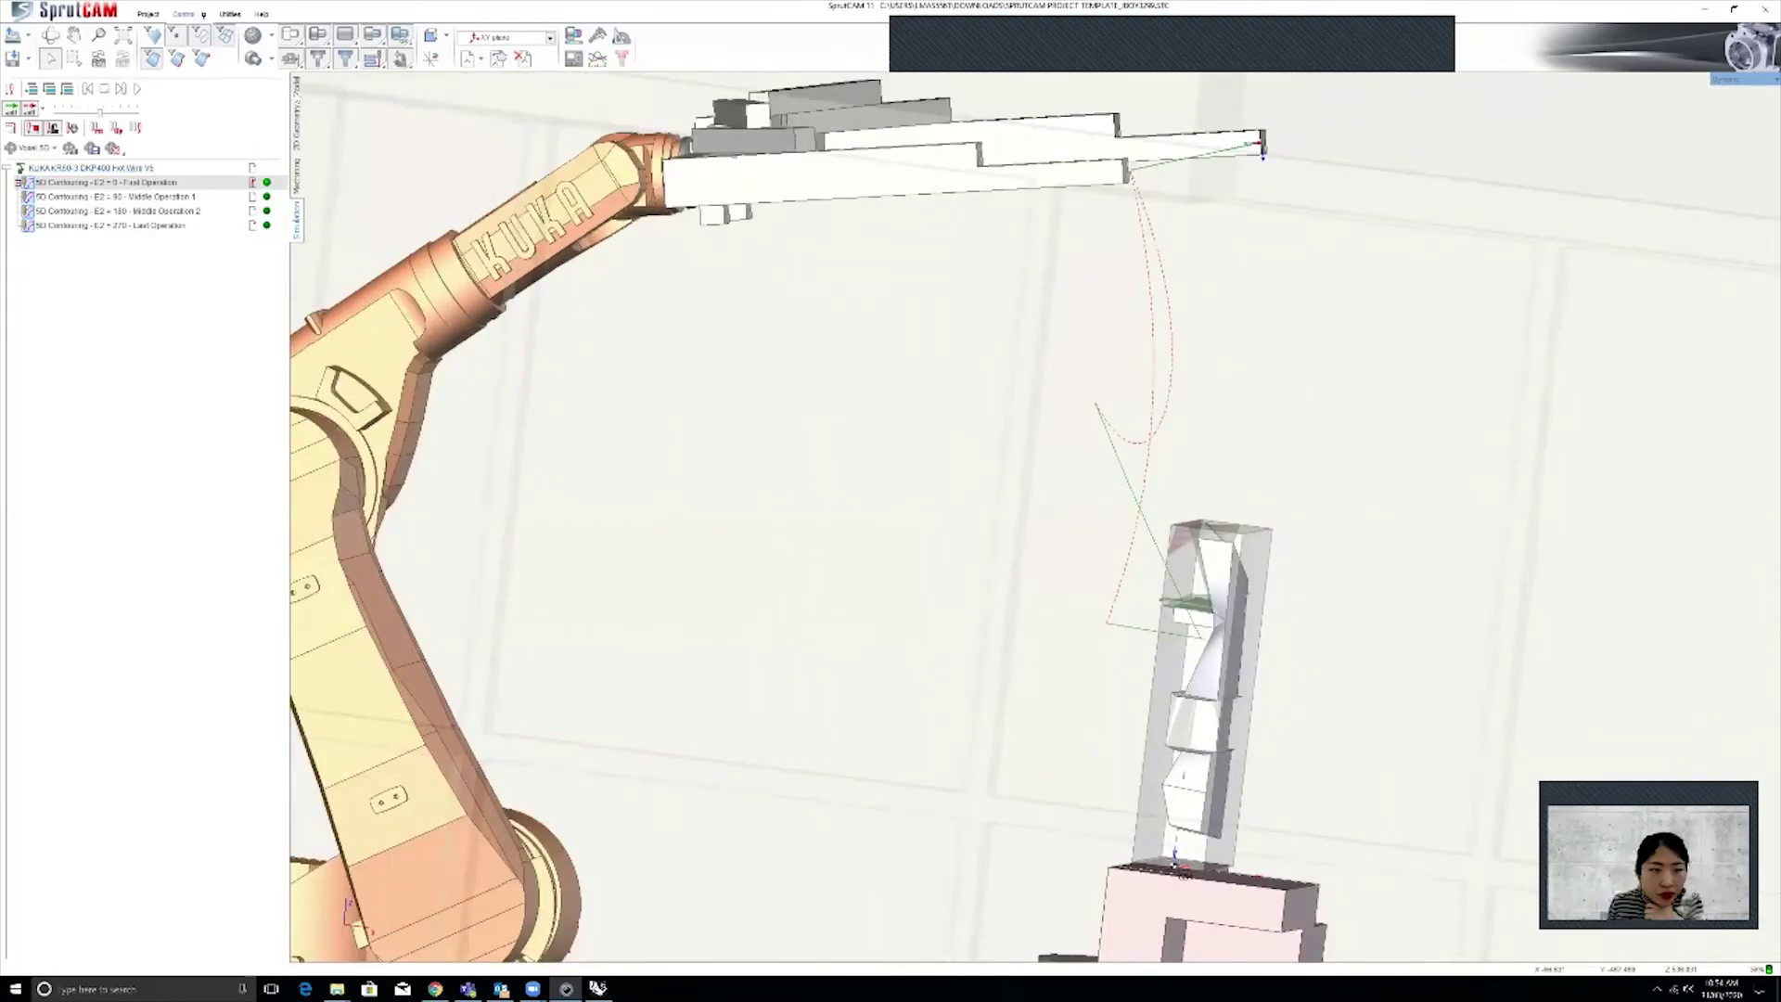
Return to the machining setup, change the first operation's tangent engage length and examine the approach path against the block
left_click(297, 90)
left_click(297, 175)
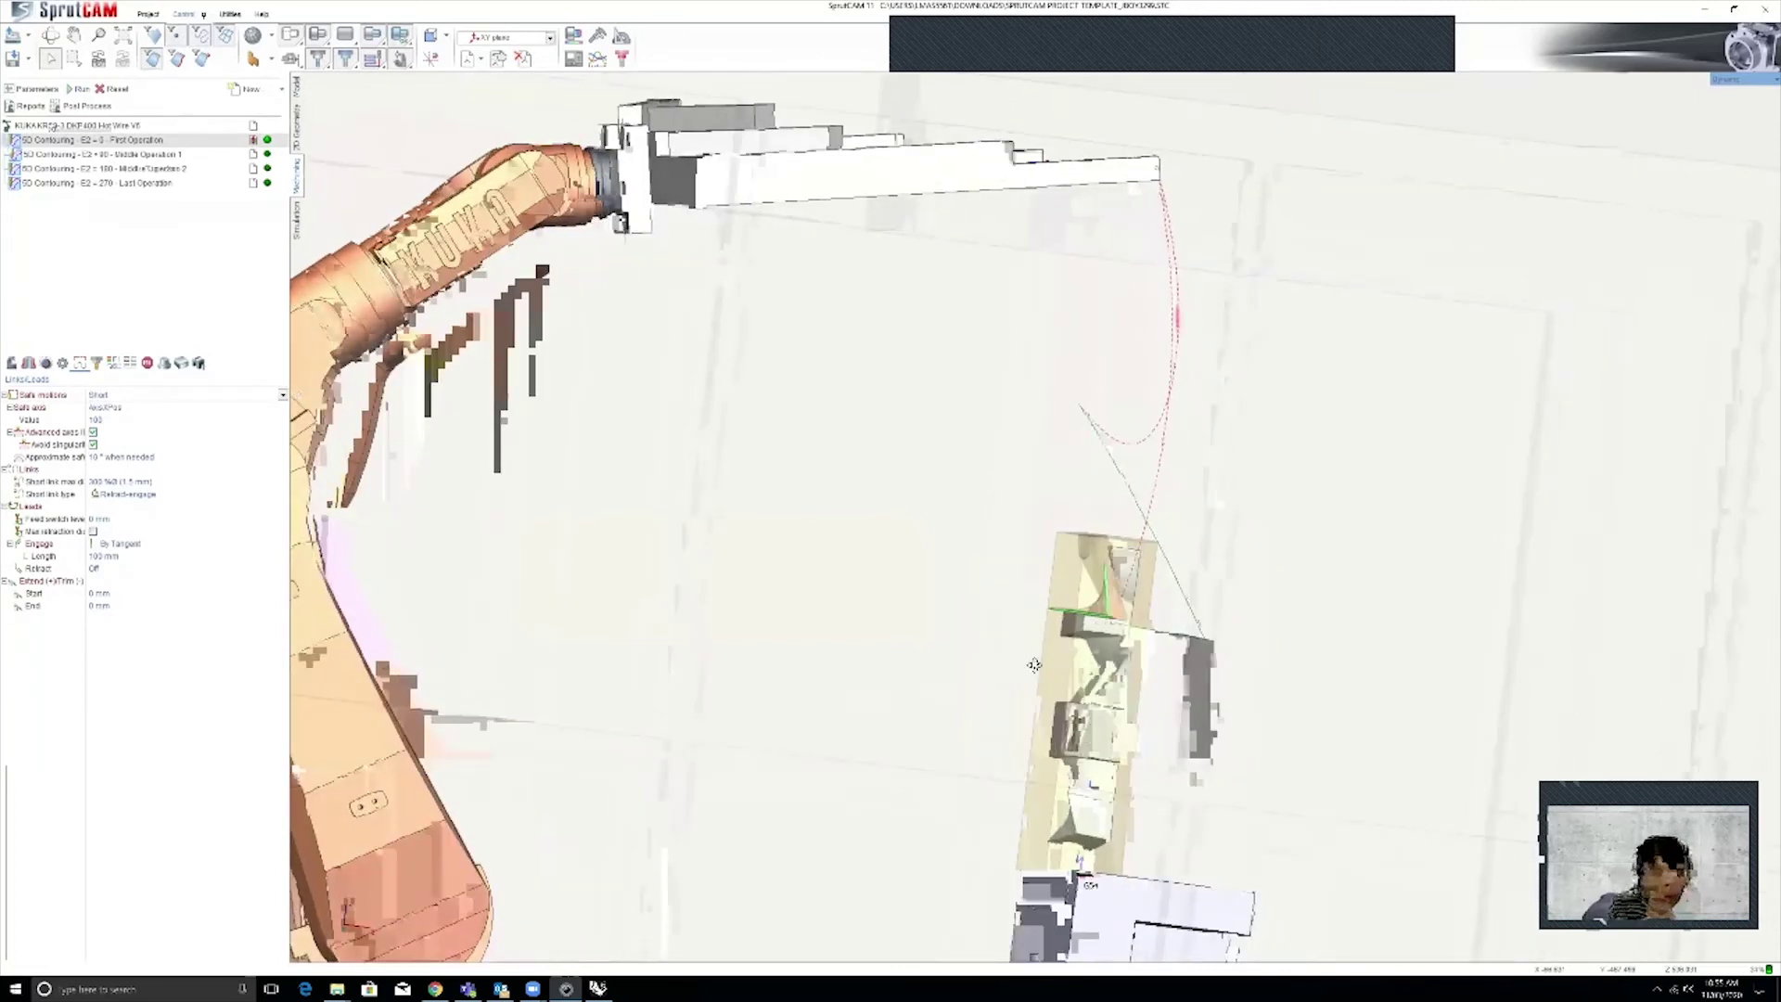
scroll(995, 668, "up", 5)
left_click(123, 559)
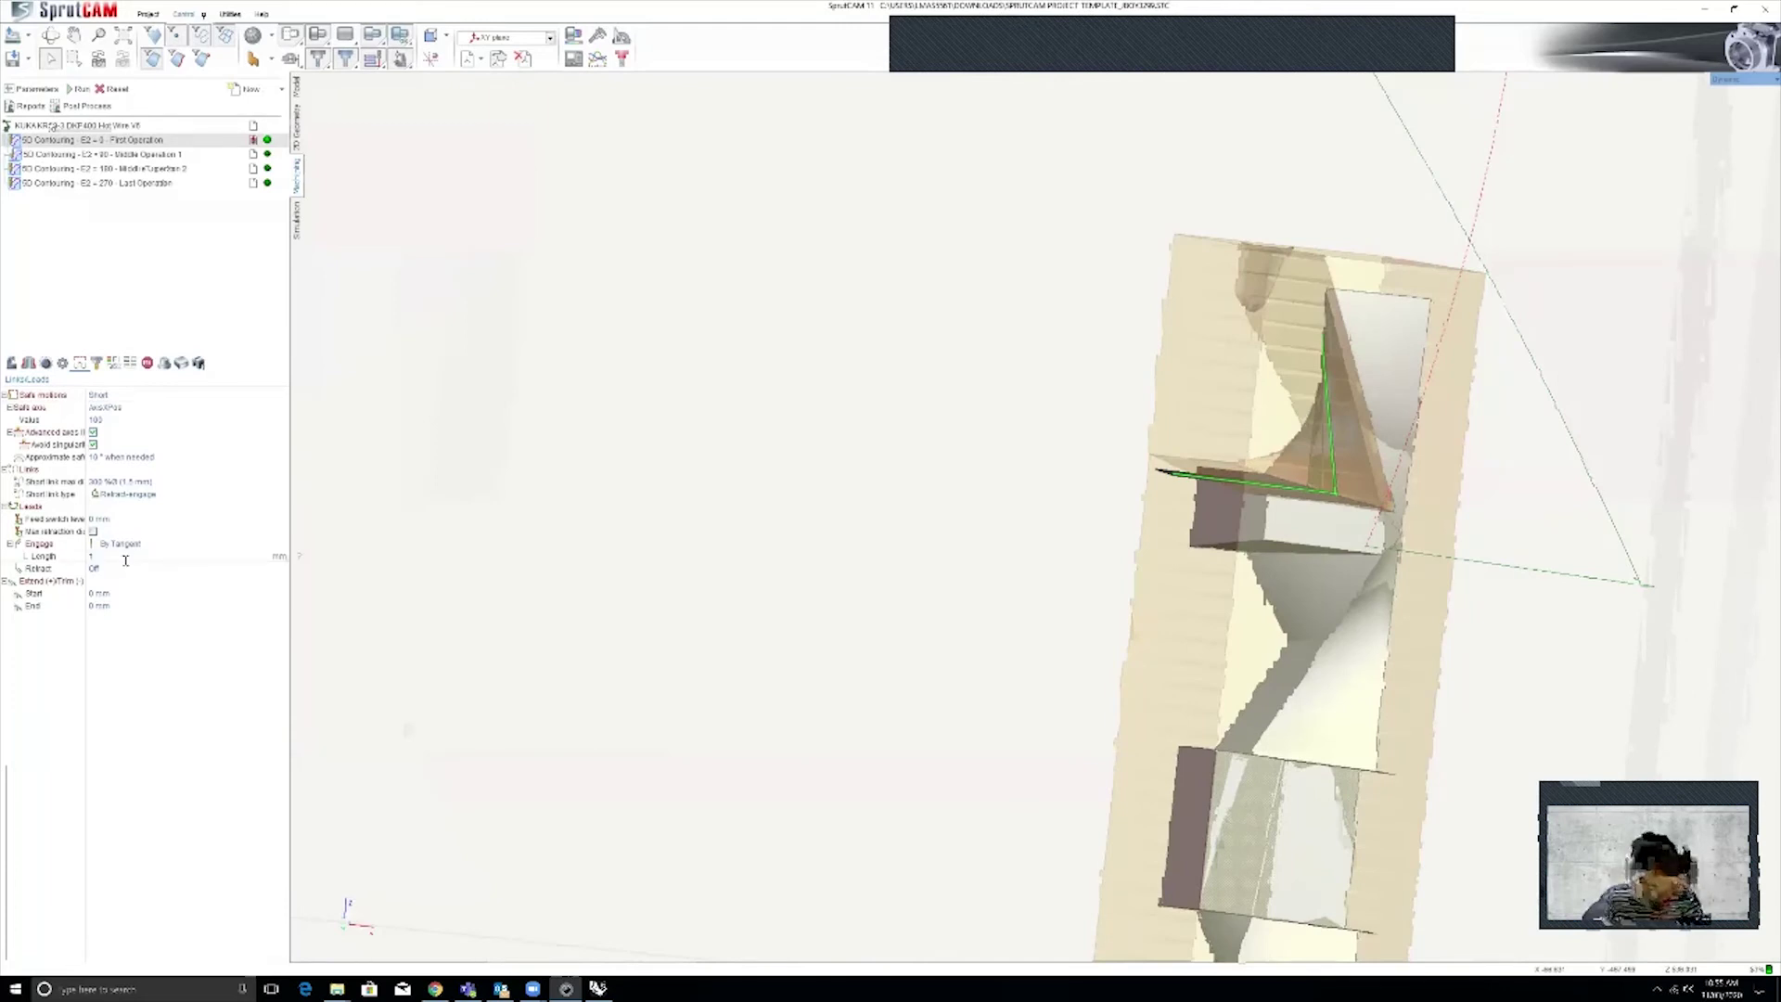
left_click(197, 548)
left_click(195, 555)
scroll(1089, 663, "down", 4)
middle_click_drag(1089, 662, 1017, 638)
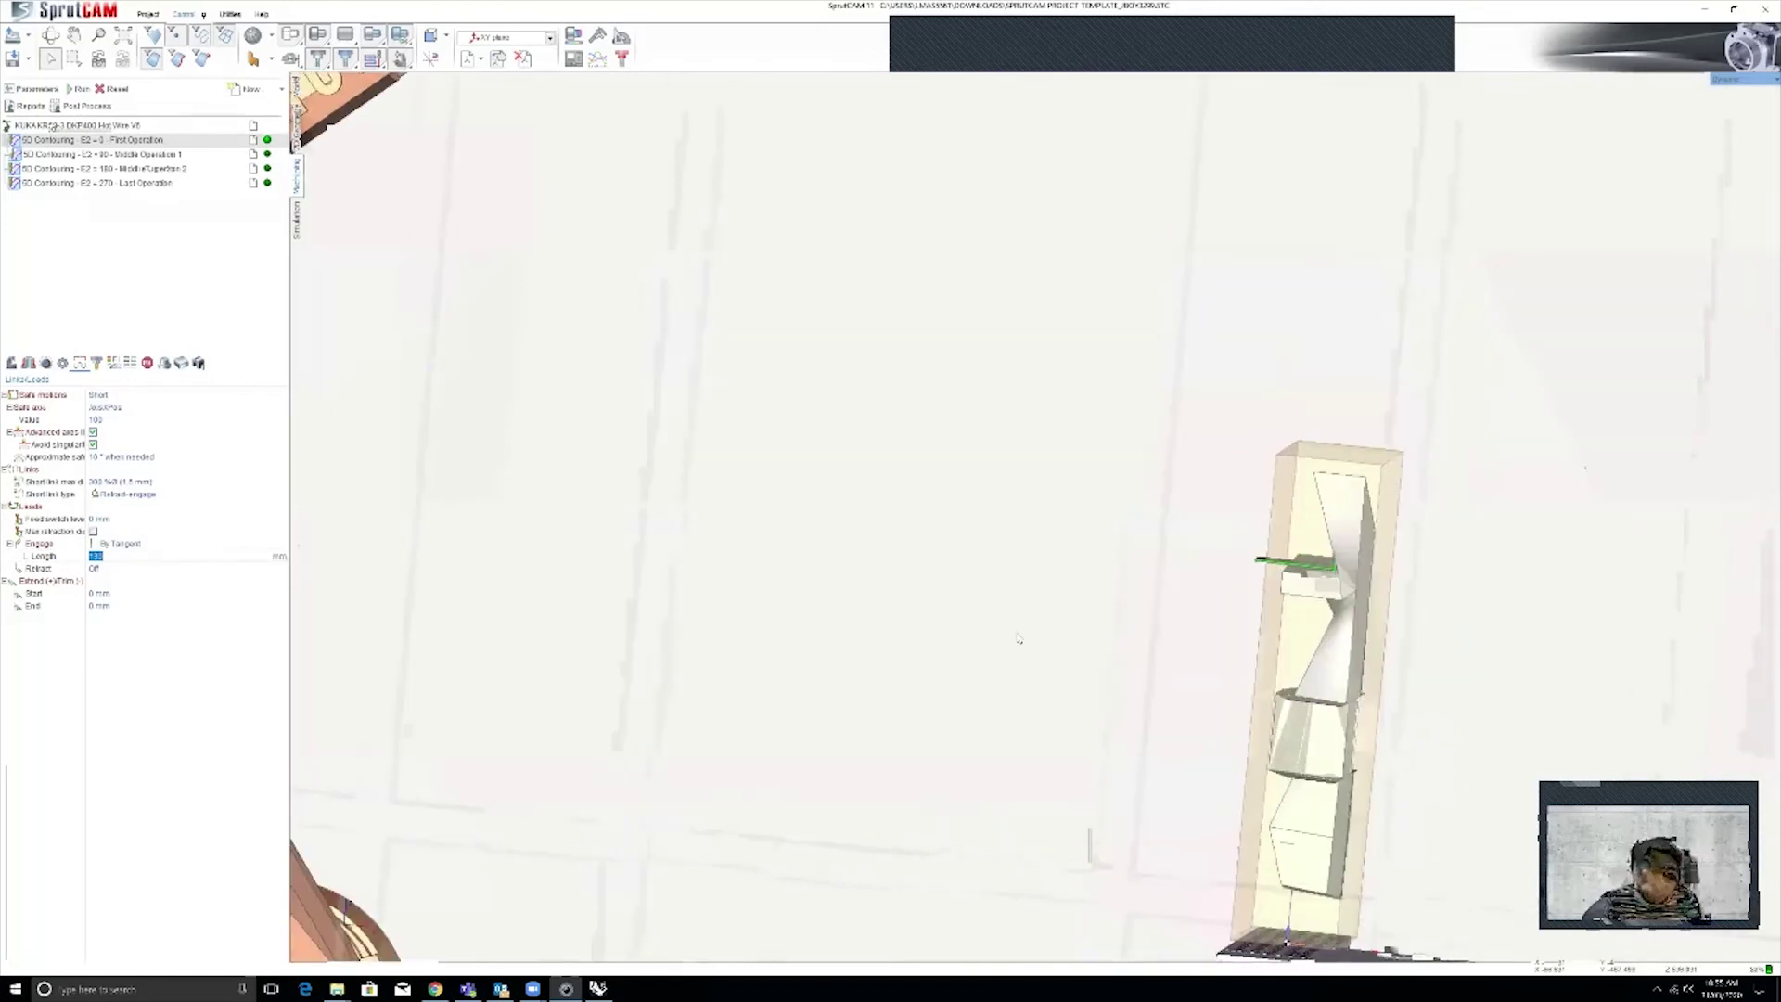
middle_click_drag(1004, 562, 1146, 573)
scroll(1018, 412, "up", 4)
middle_click_drag(1017, 412, 990, 399)
middle_click_drag(863, 203, 859, 195)
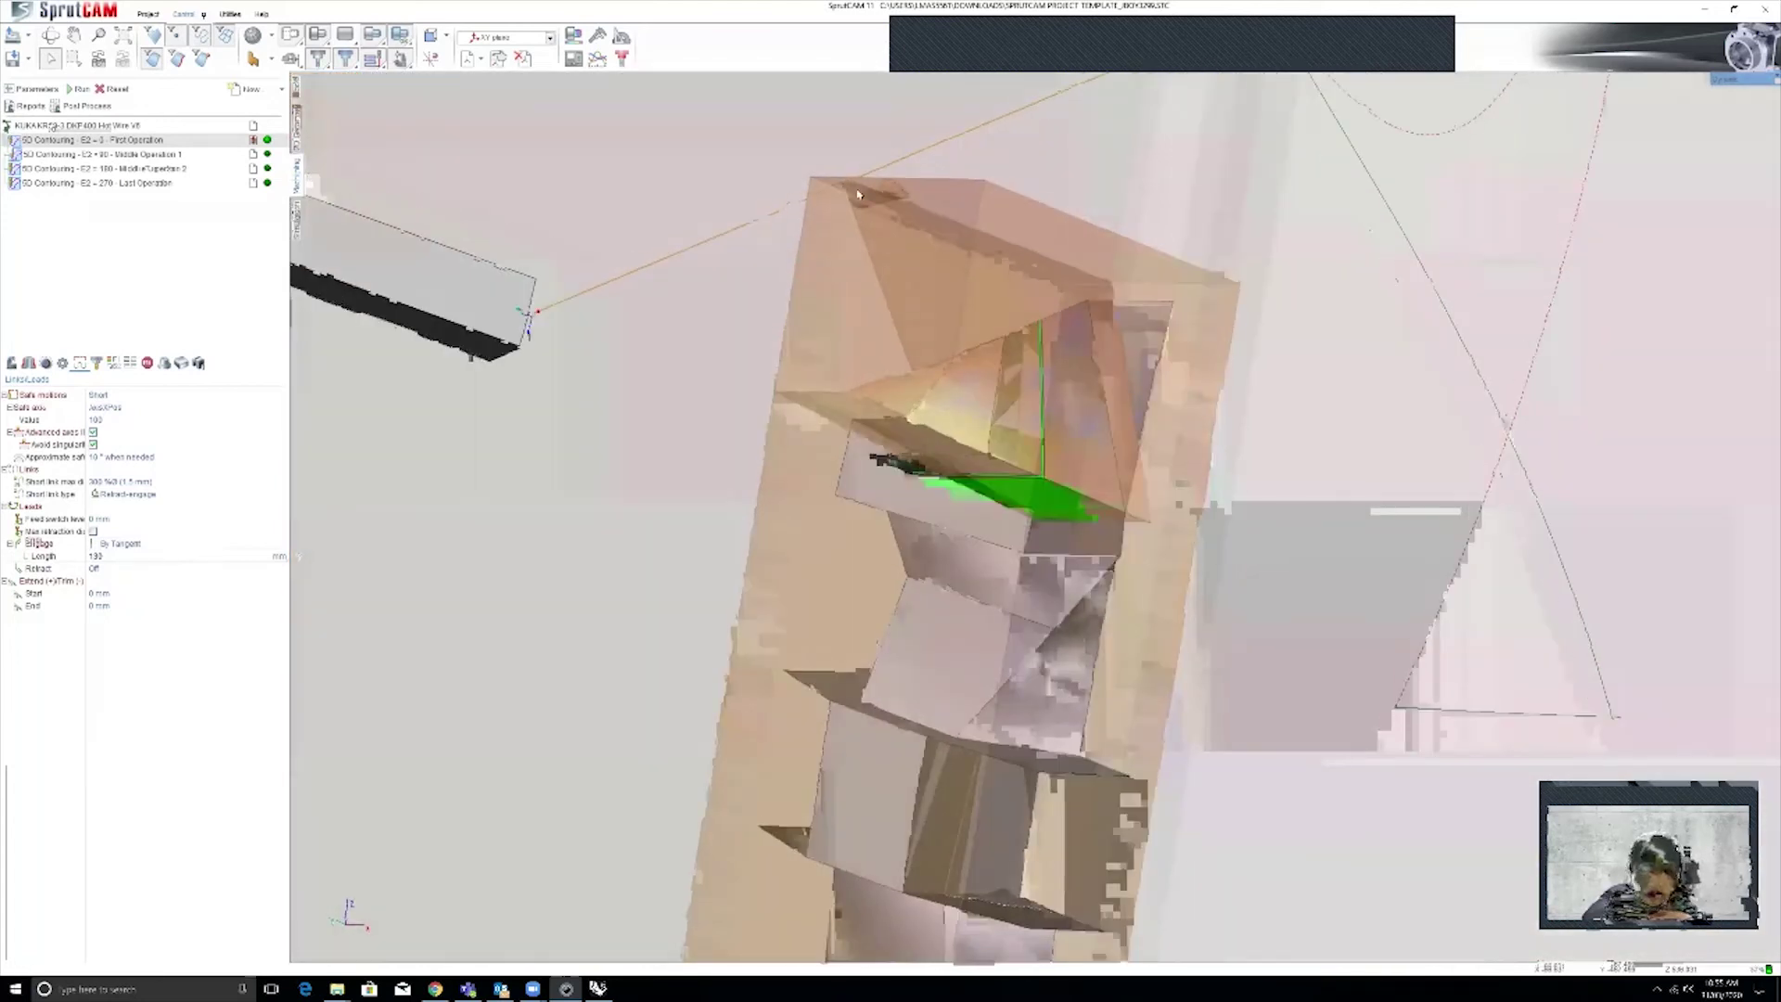
Set the first operation's tangent engage length to 150 mm and recalculate its toolpath
left_click(135, 567)
left_click(136, 567)
left_click(148, 564)
left_click(155, 558)
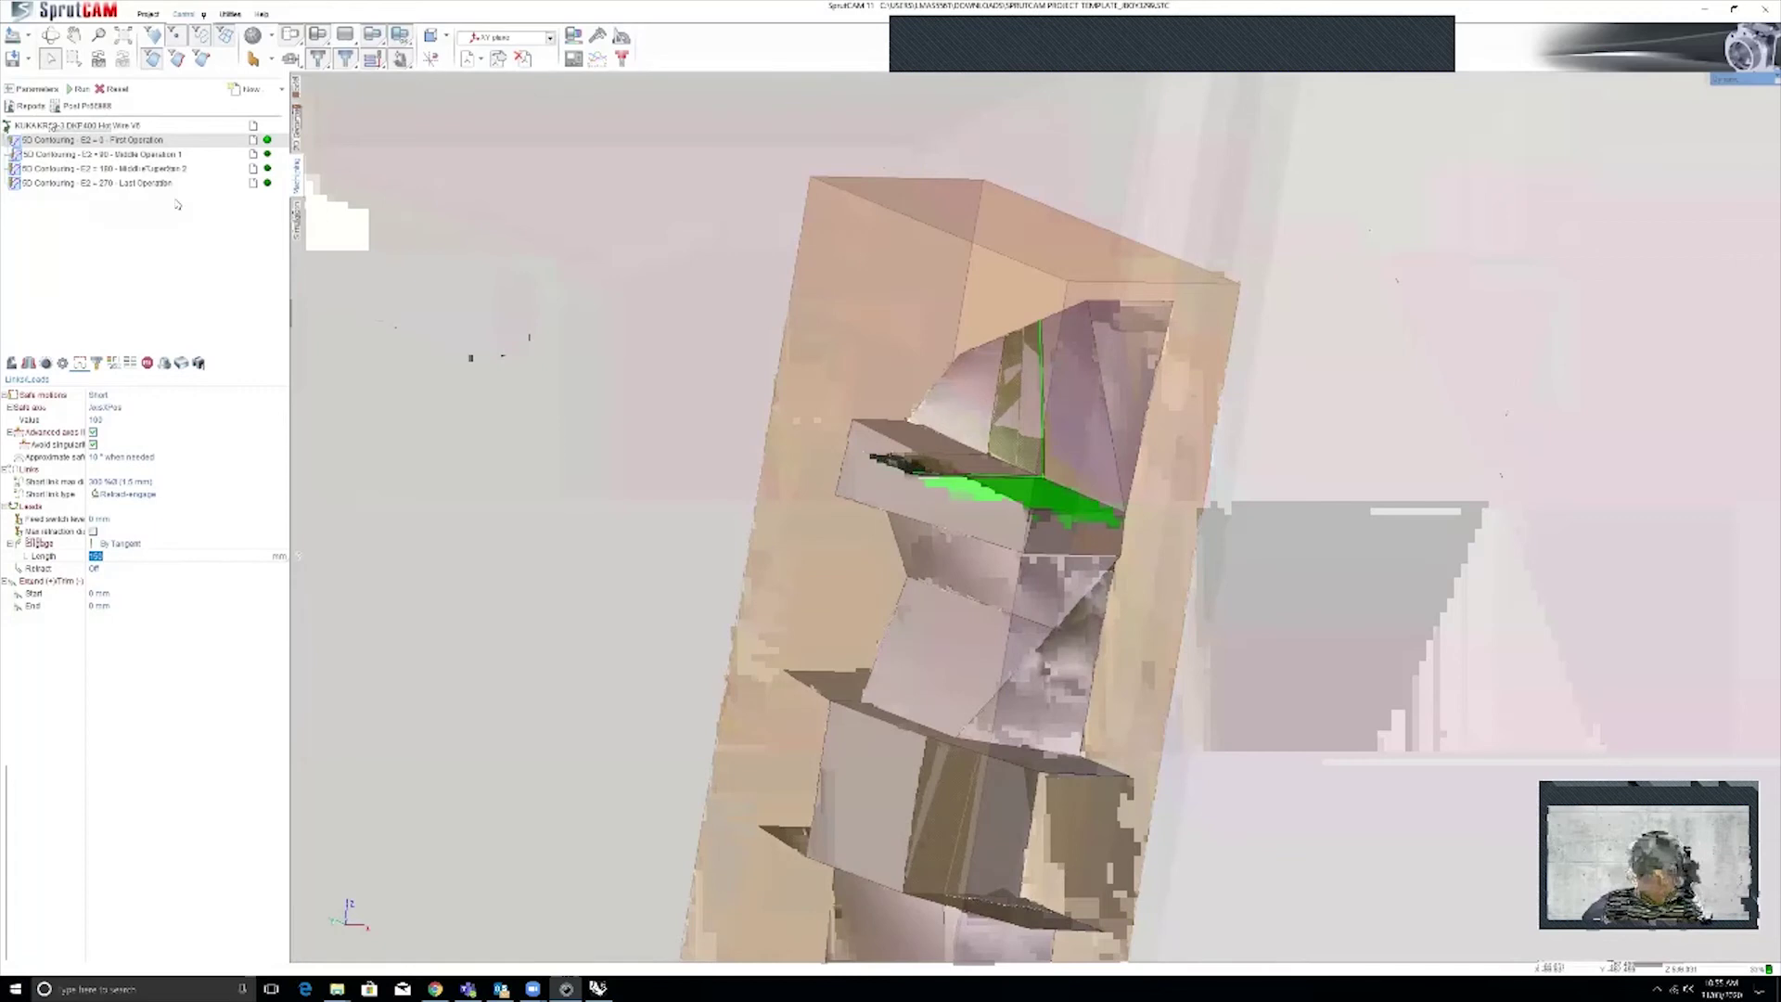
left_click(81, 90)
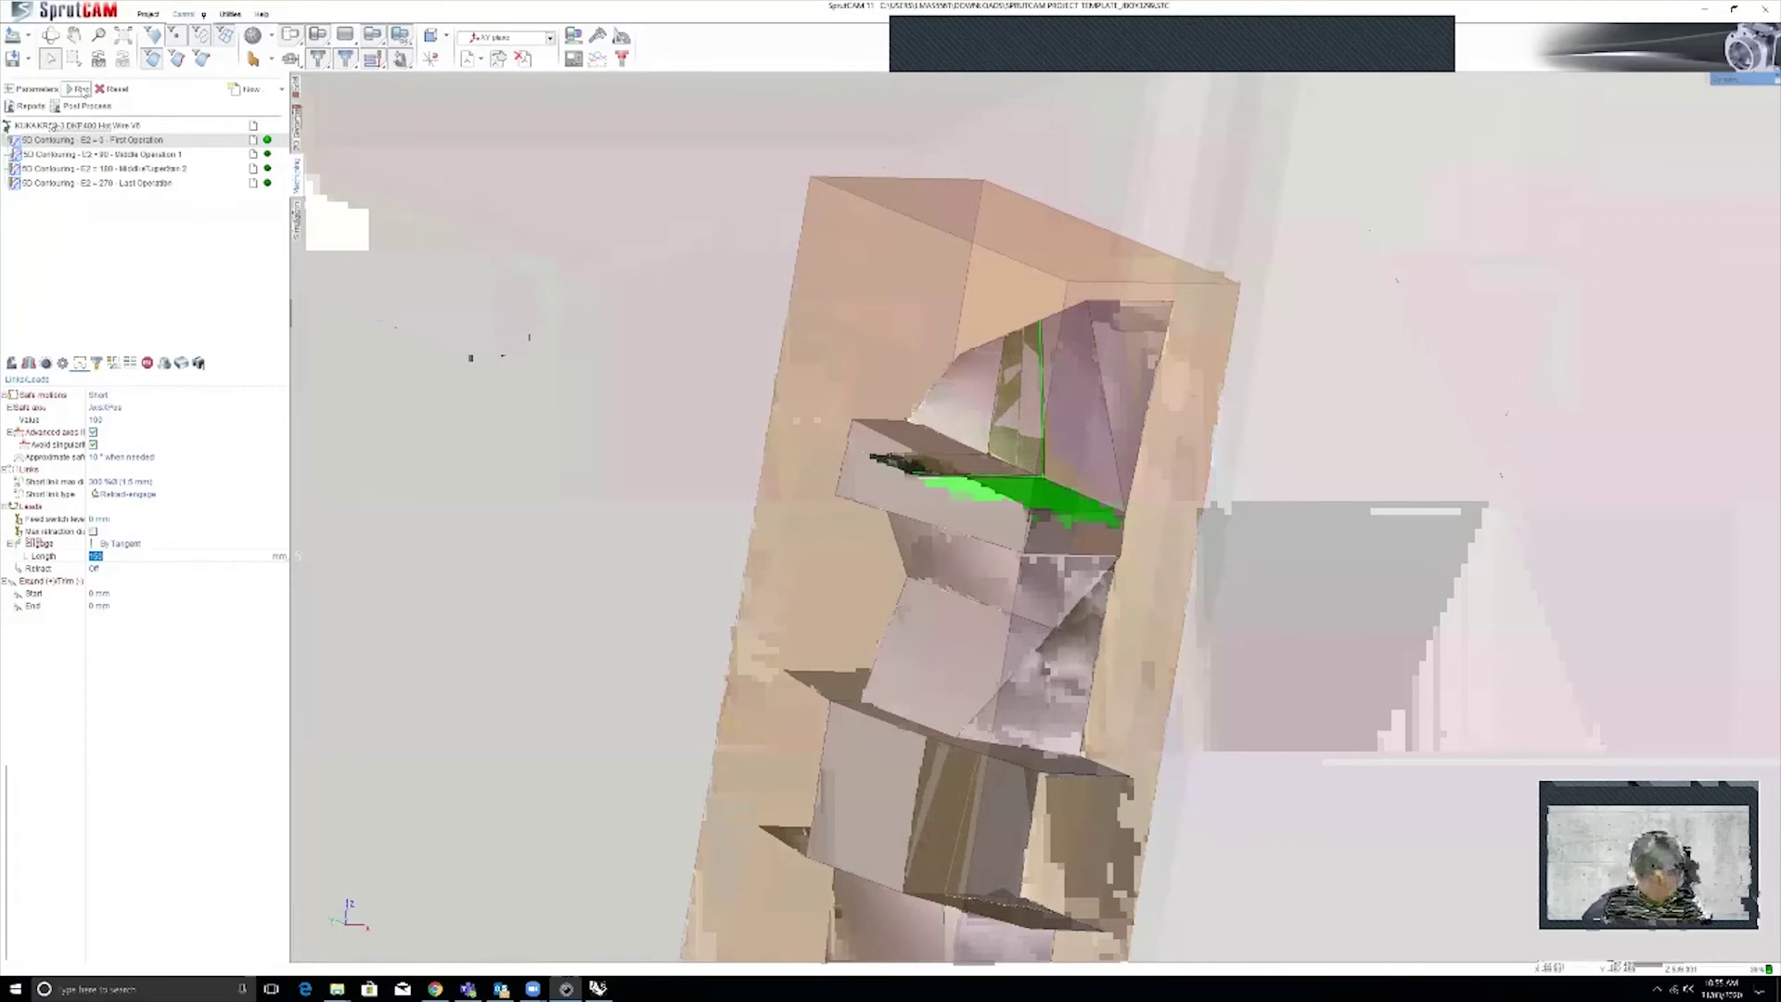
Try the By Normal engage type for the first operation and recalculate its toolpath
middle_click_drag(910, 381, 953, 302)
scroll(953, 301, "down", 3)
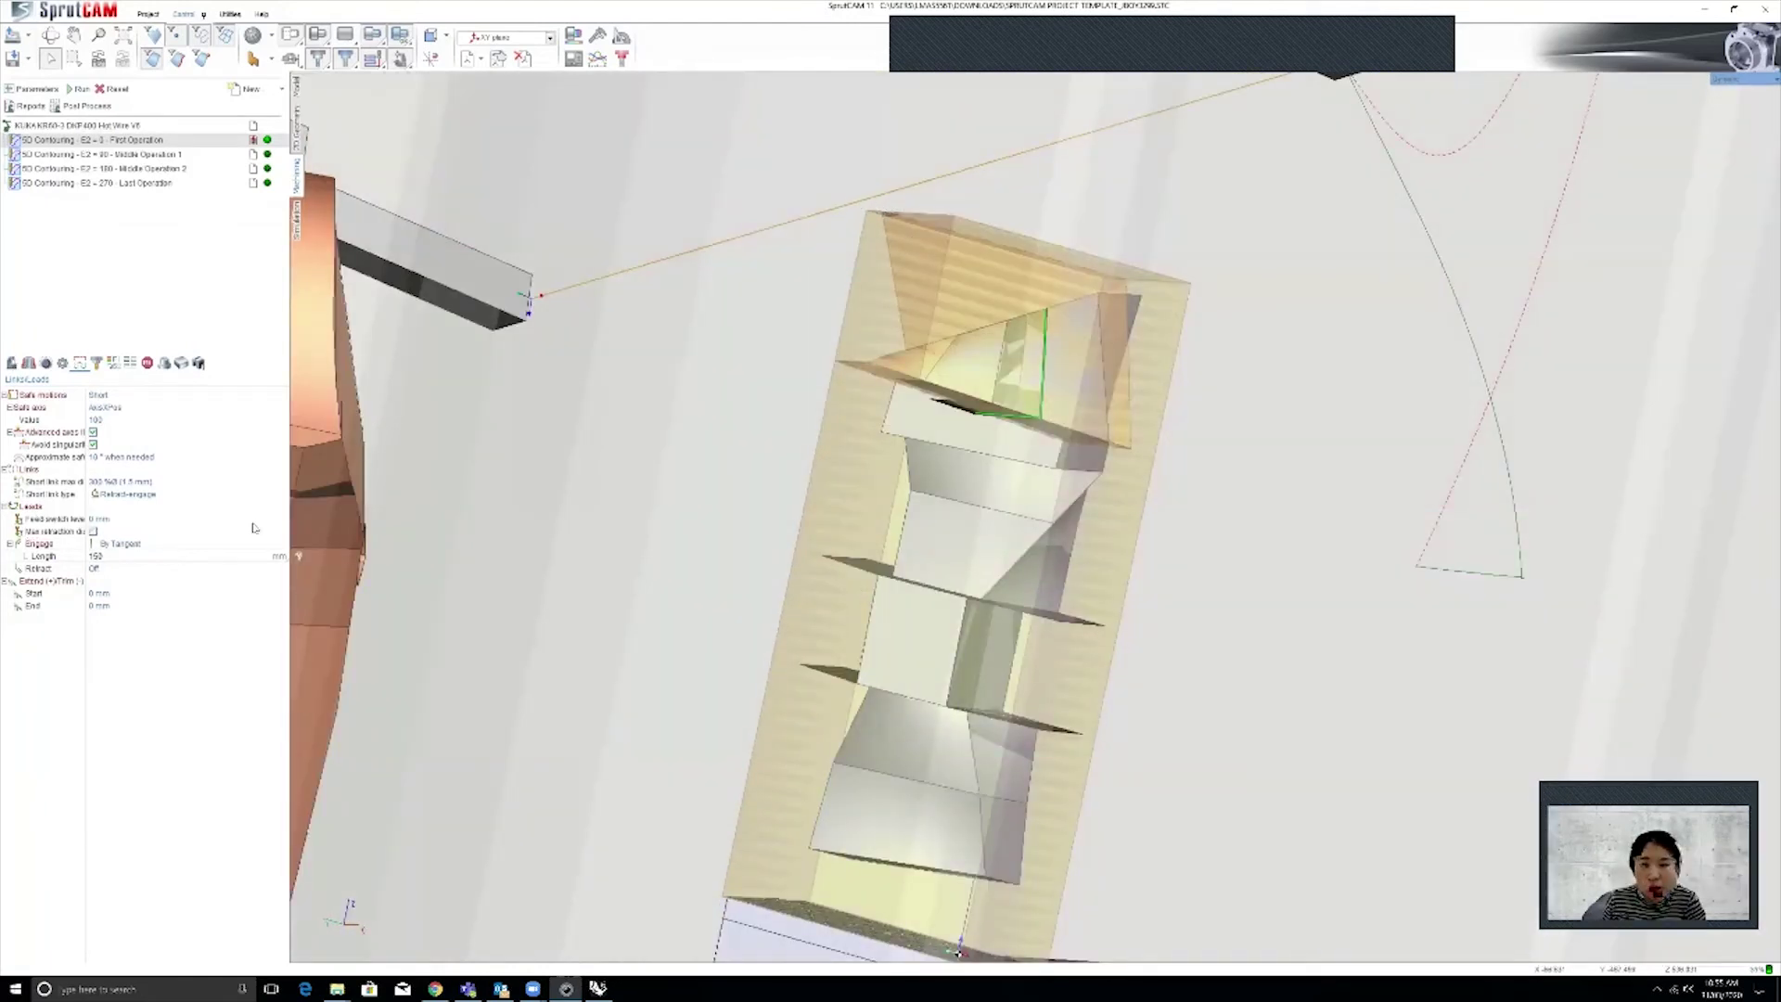
mouse_move(998, 525)
middle_mouse_down()
mouse_move(902, 505)
mouse_move(1021, 511)
mouse_move(911, 507)
mouse_move(998, 520)
mouse_move(1021, 544)
mouse_move(948, 543)
mouse_move(1019, 543)
middle_mouse_up()
left_click(226, 545)
left_click(285, 544)
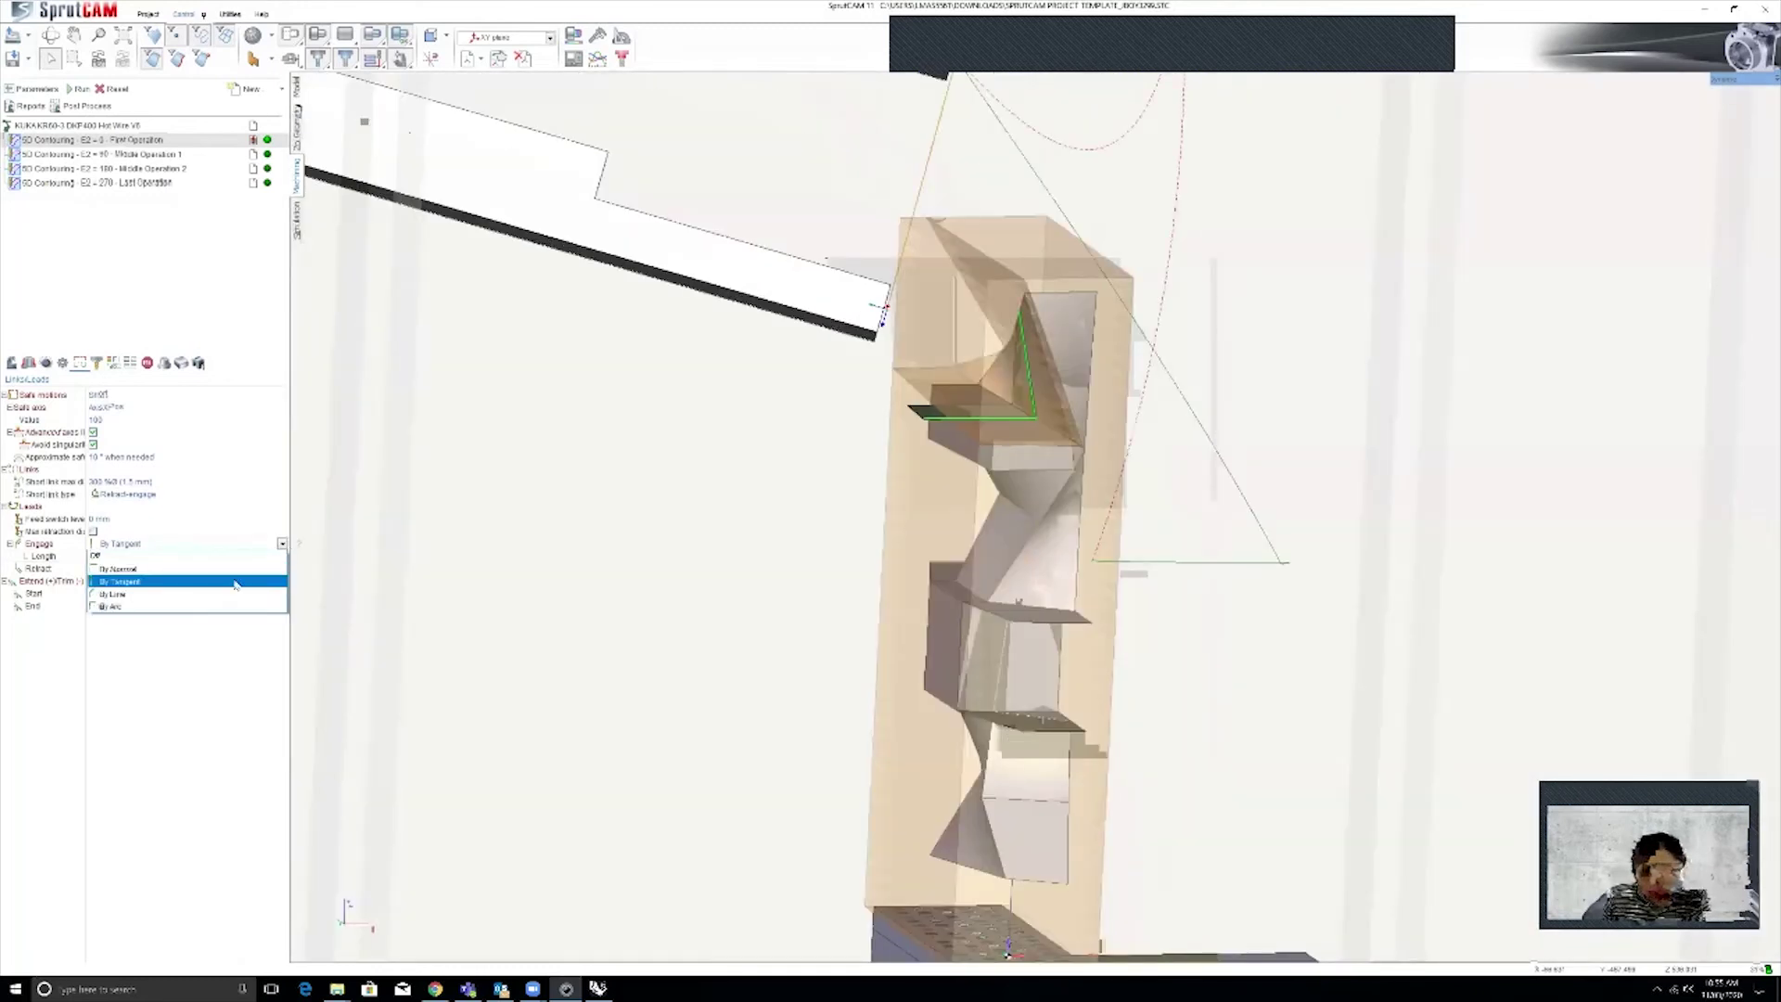
left_click(213, 582)
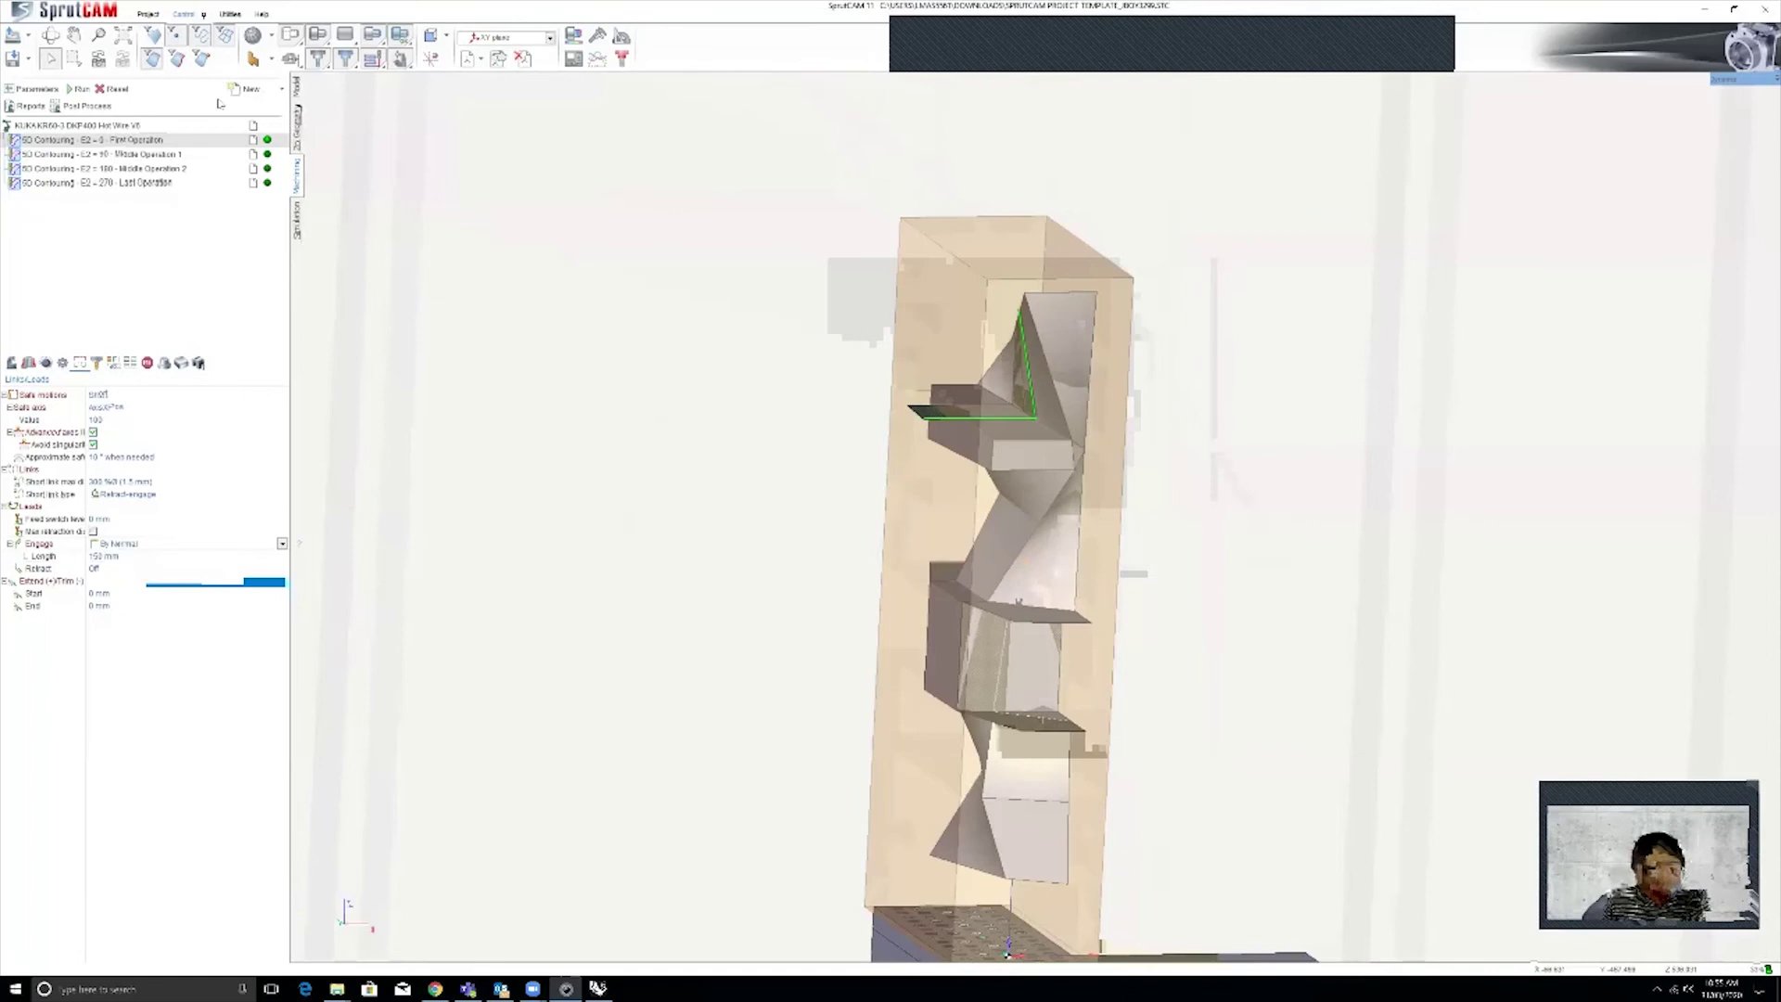
left_click(70, 89)
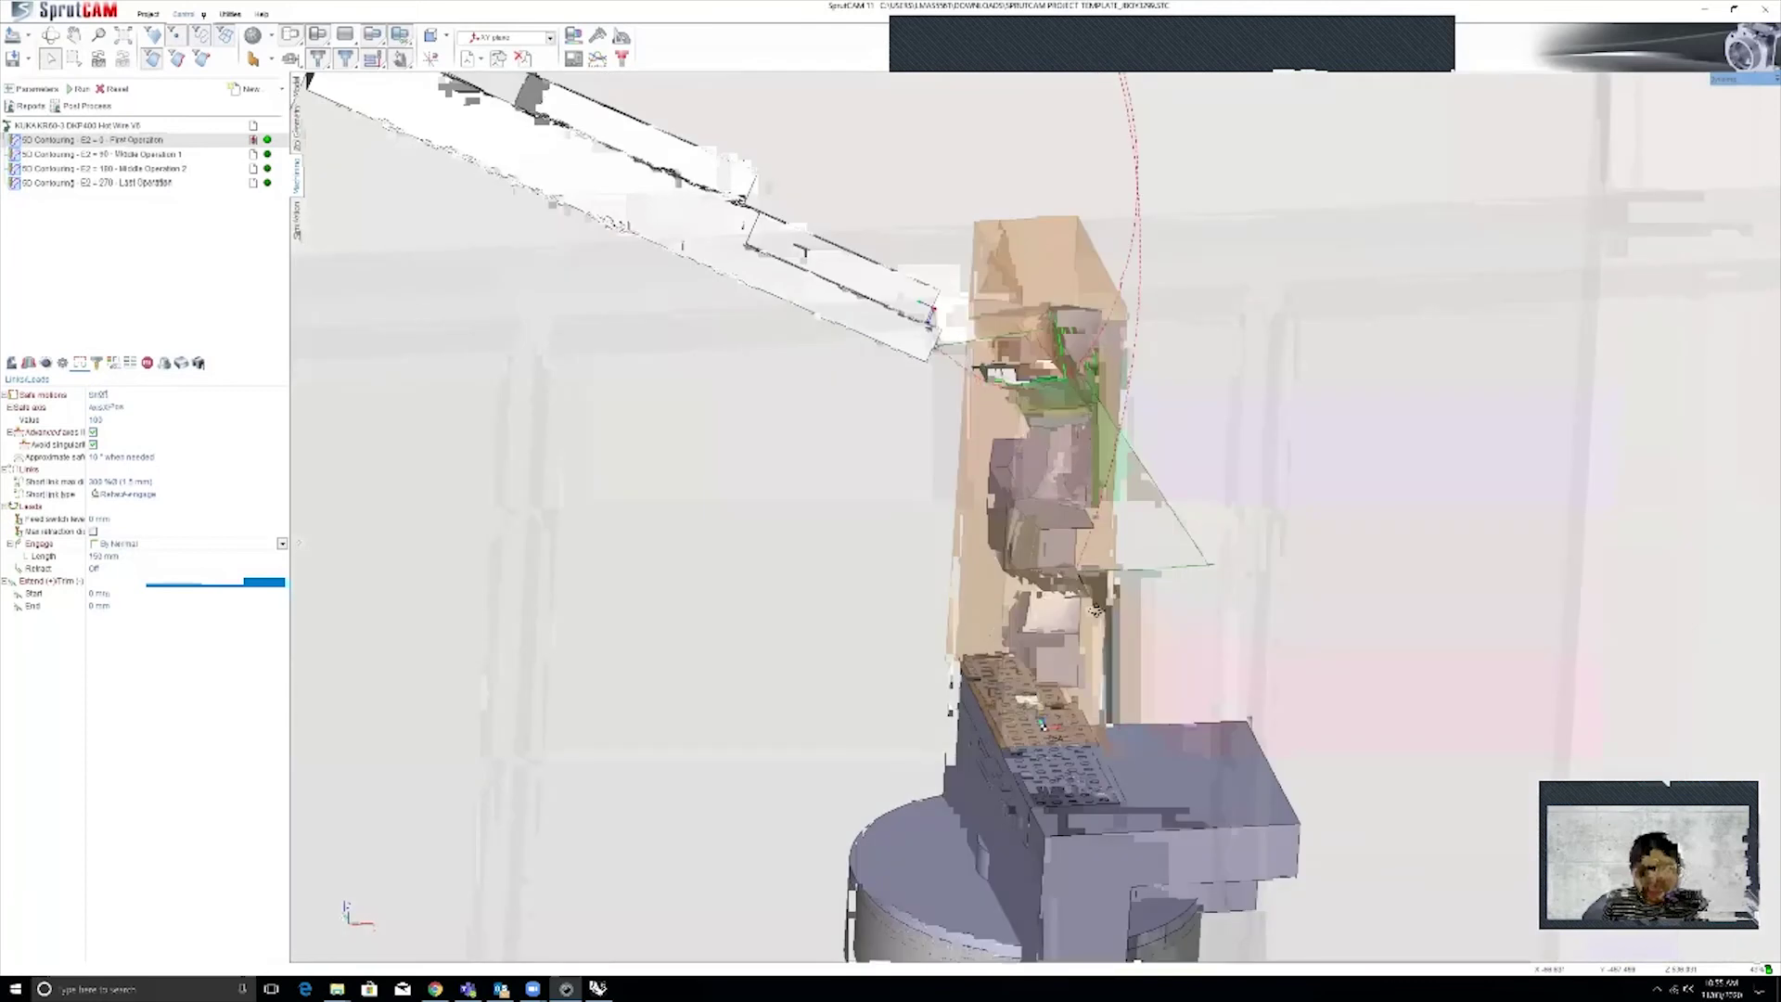
Examine the normal engage path and wire position around the block from several sides
middle_click_drag(1096, 611, 928, 443)
scroll(926, 459, "up", 3)
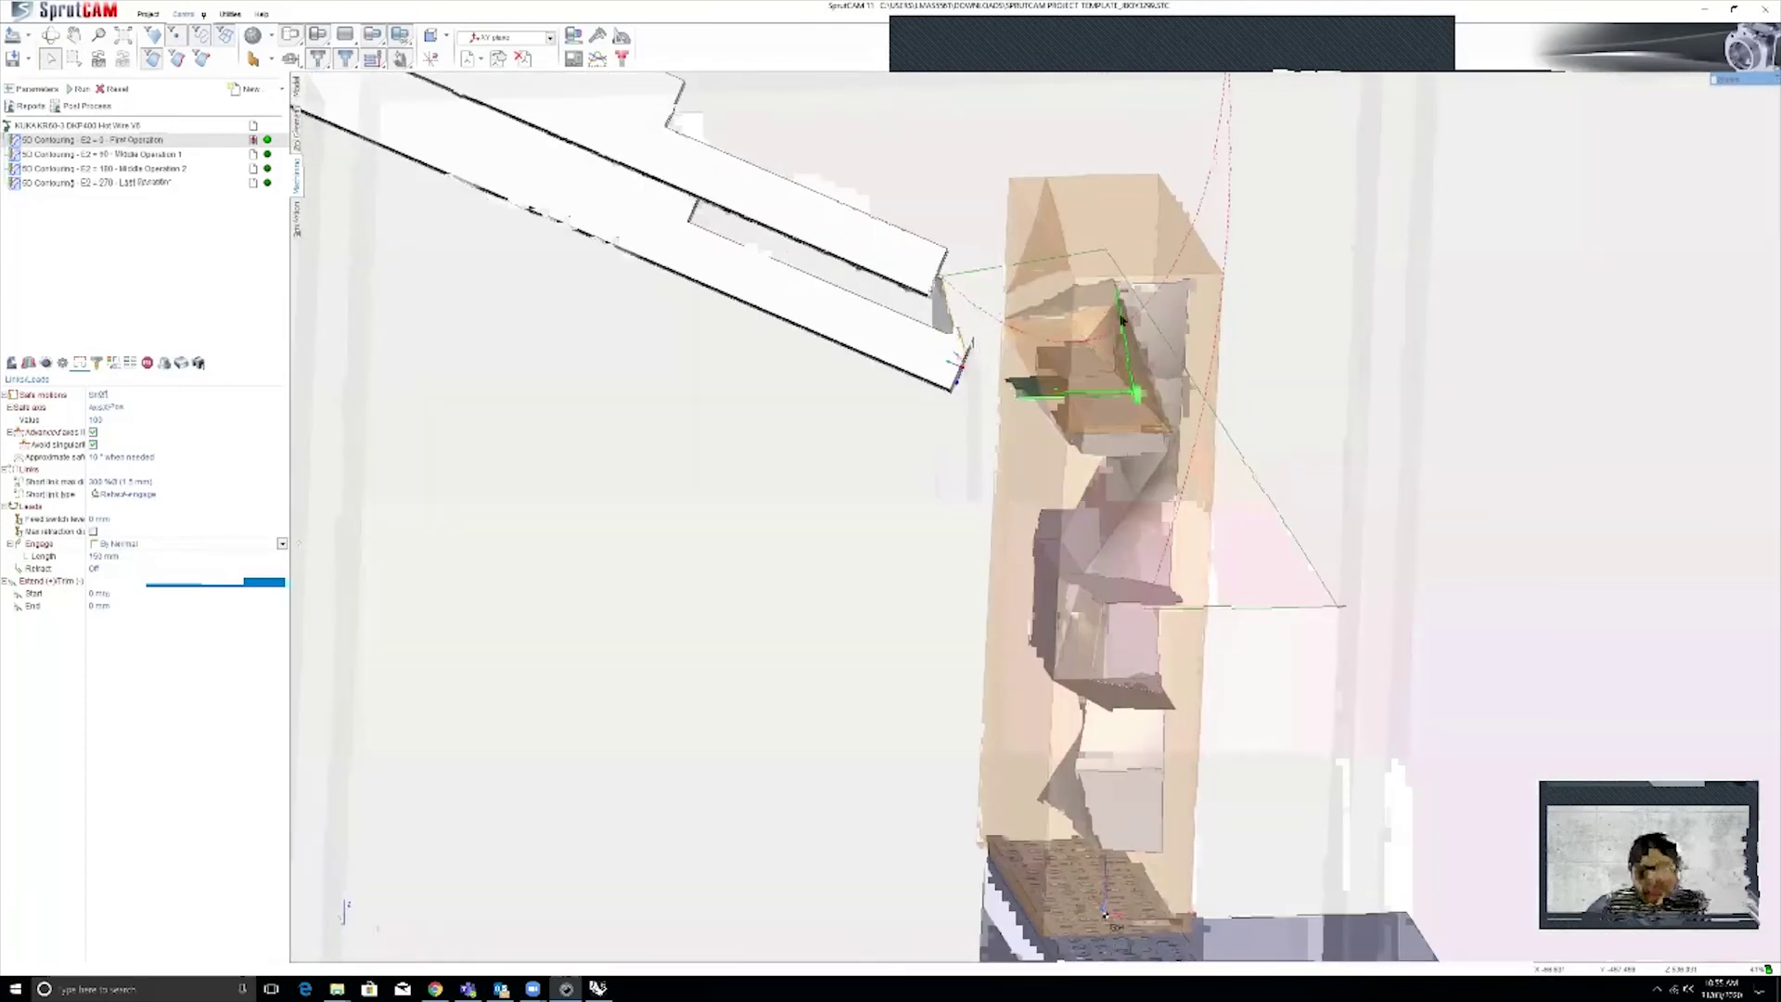
middle_click_drag(1070, 422, 980, 306)
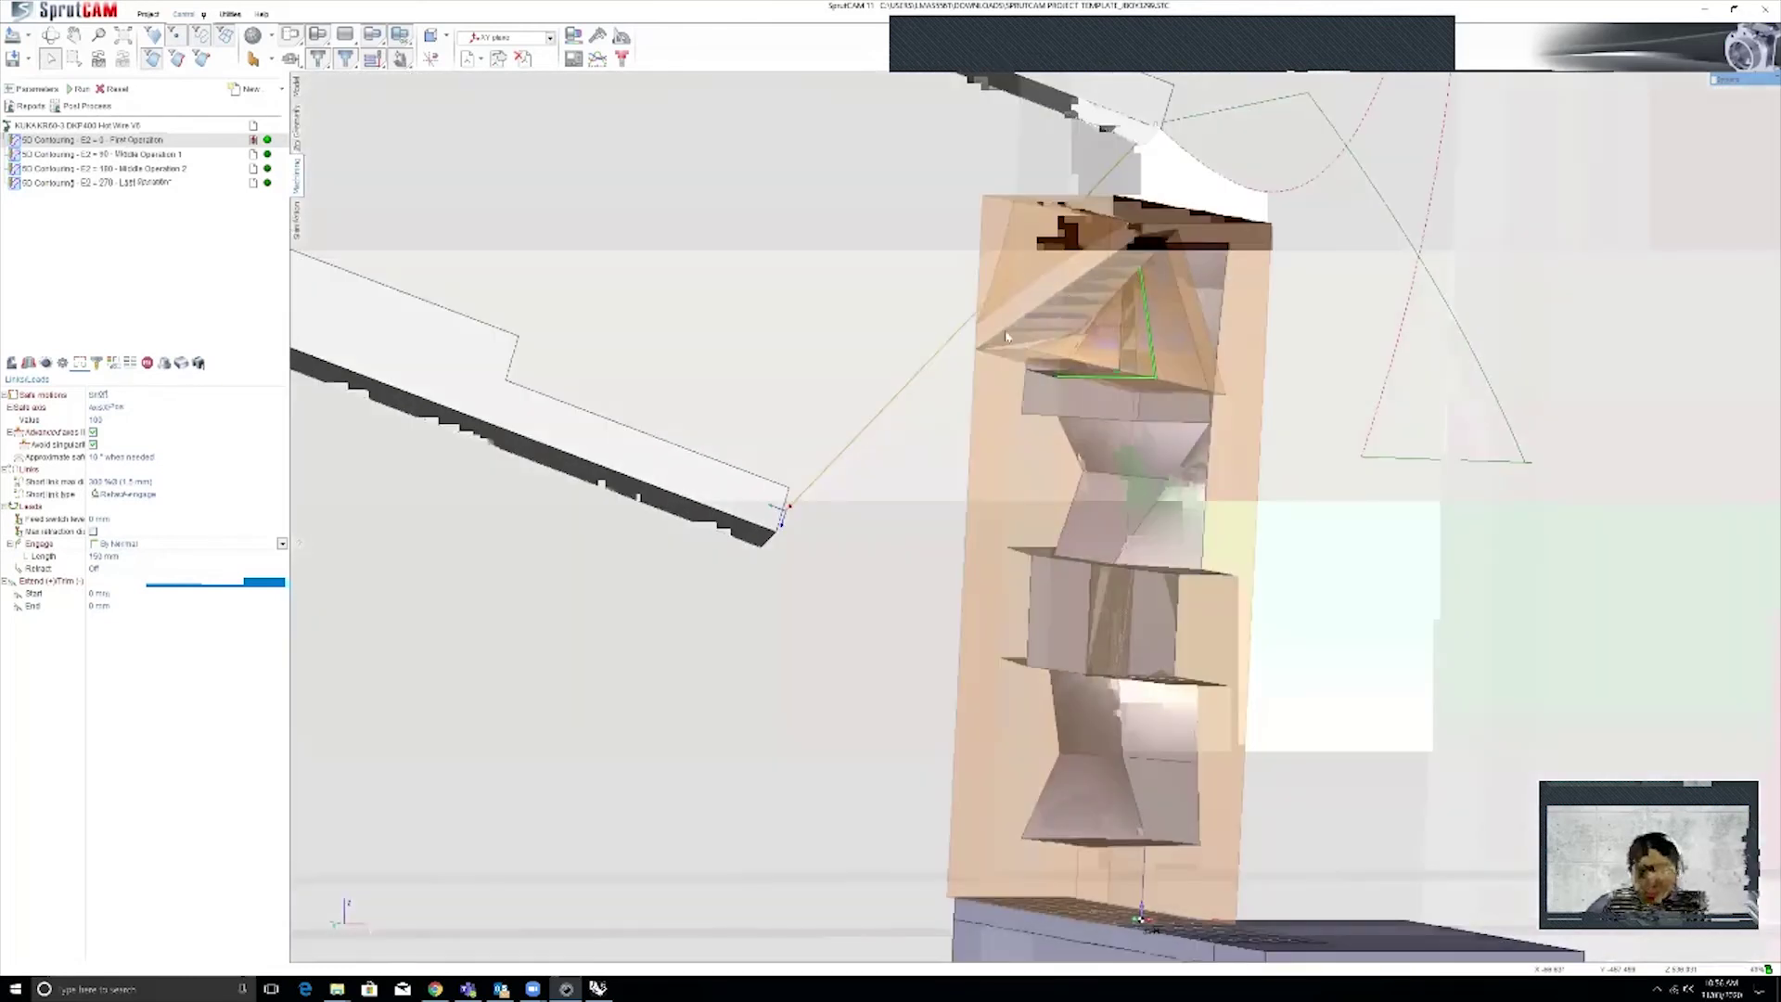
middle_click_drag(1076, 403, 1042, 429)
middle_click_drag(907, 409, 947, 429)
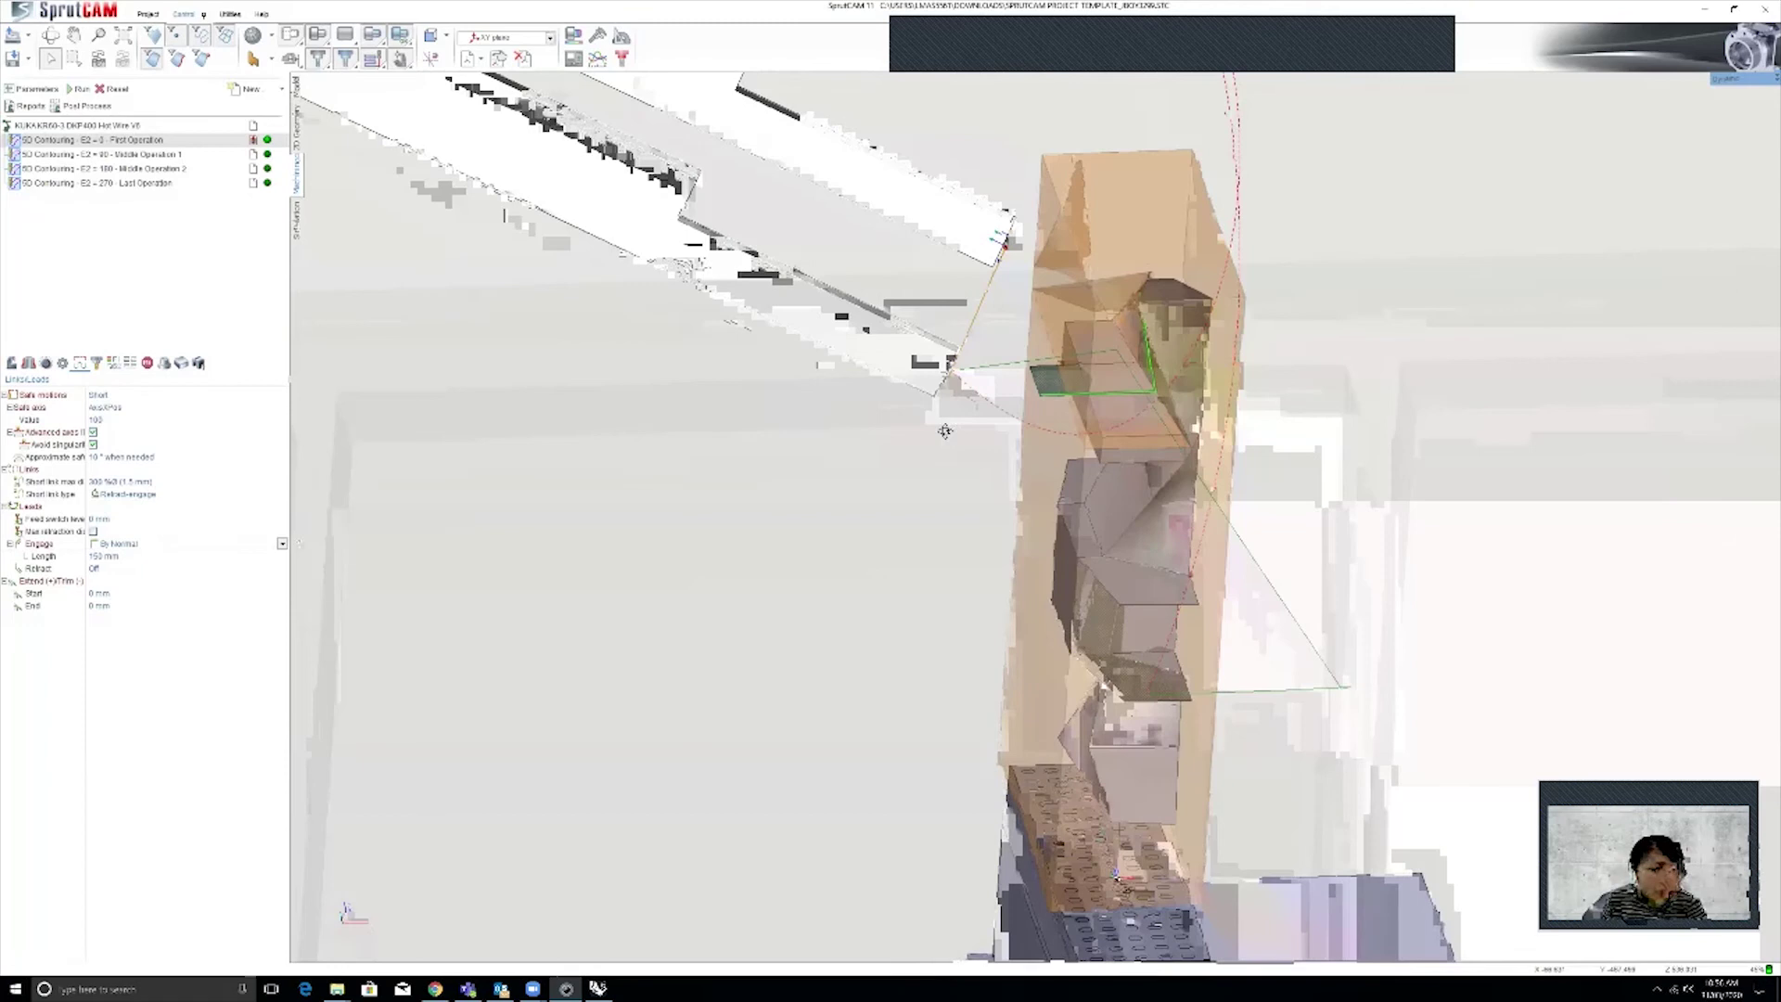
Switch the first operation's engage type back to By Tangent and recalculate the toolpath
left_click(282, 543)
left_click(253, 585)
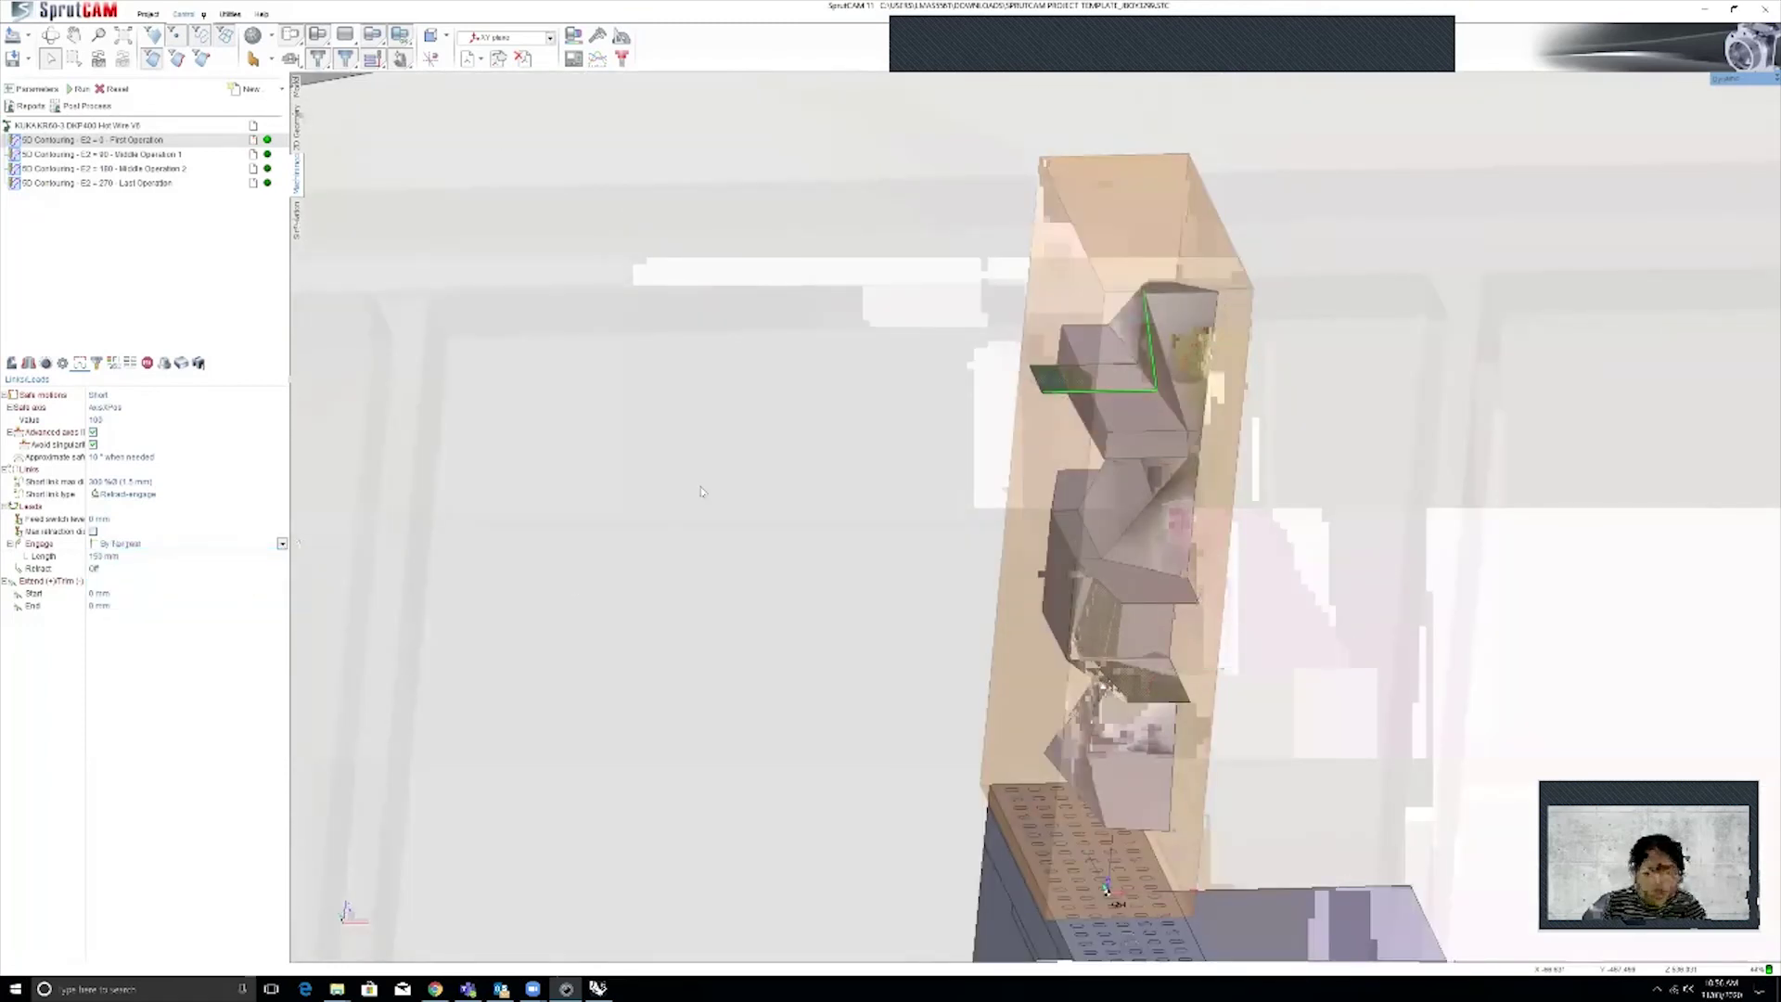
left_click(79, 88)
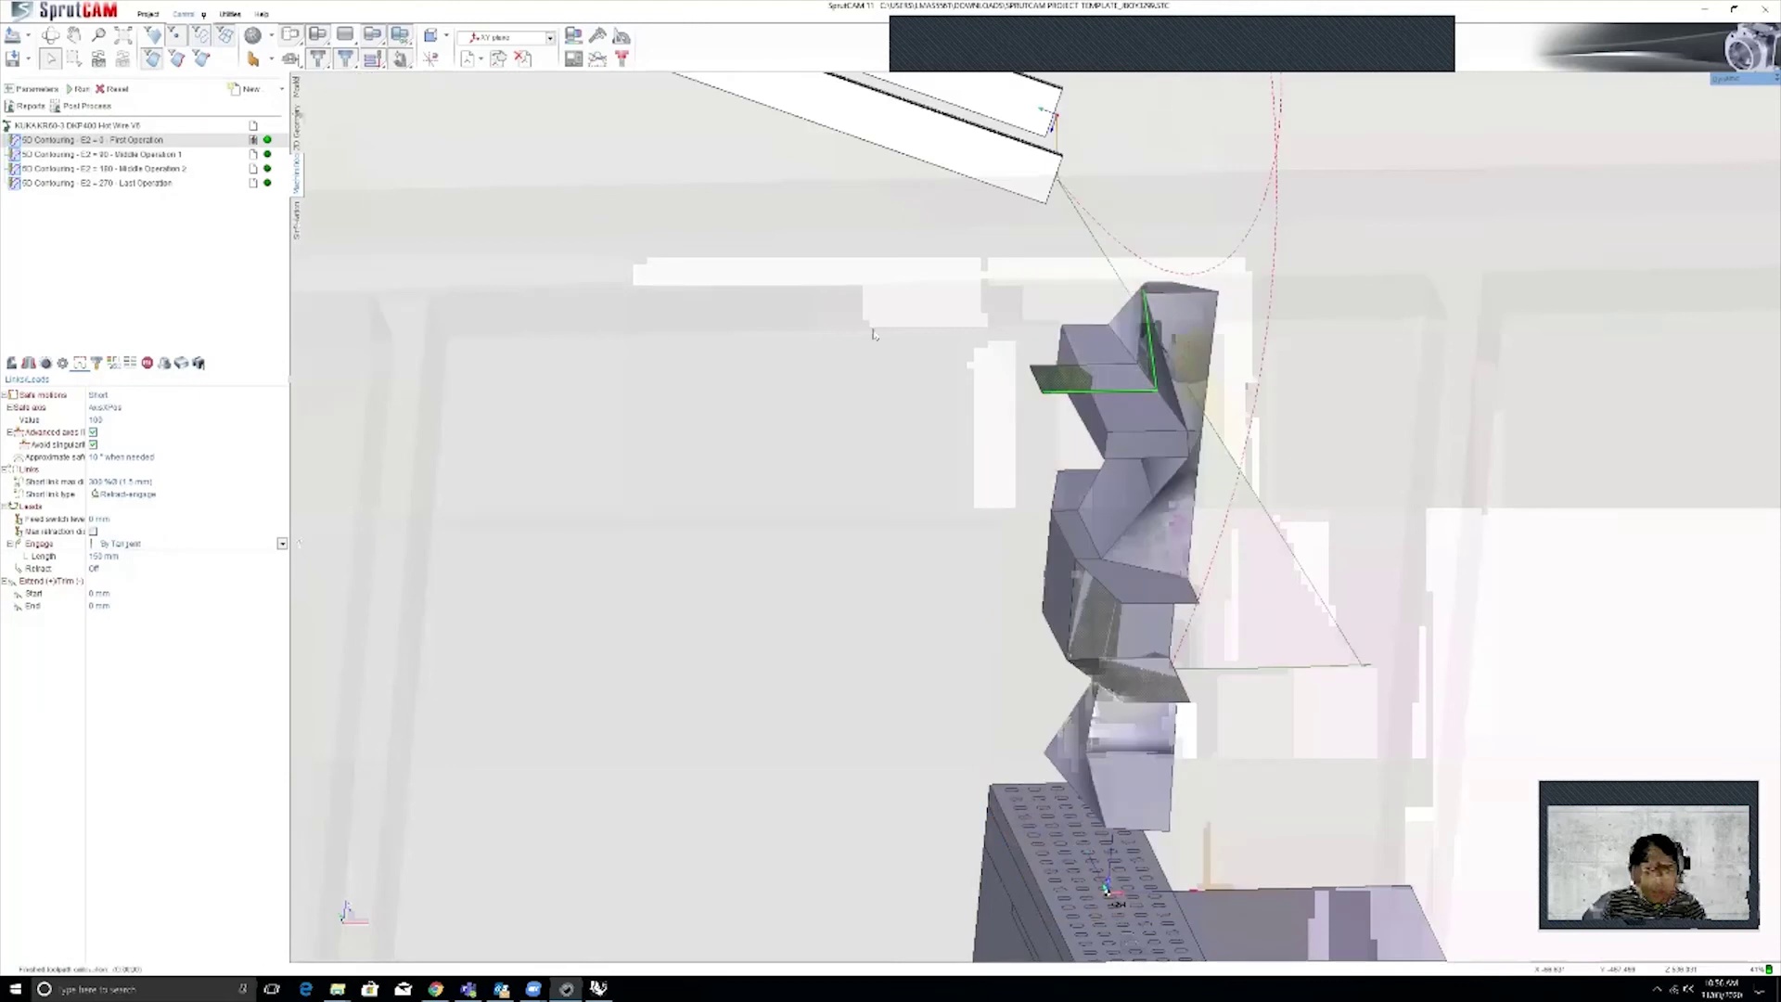
middle_click_drag(921, 423, 1036, 411)
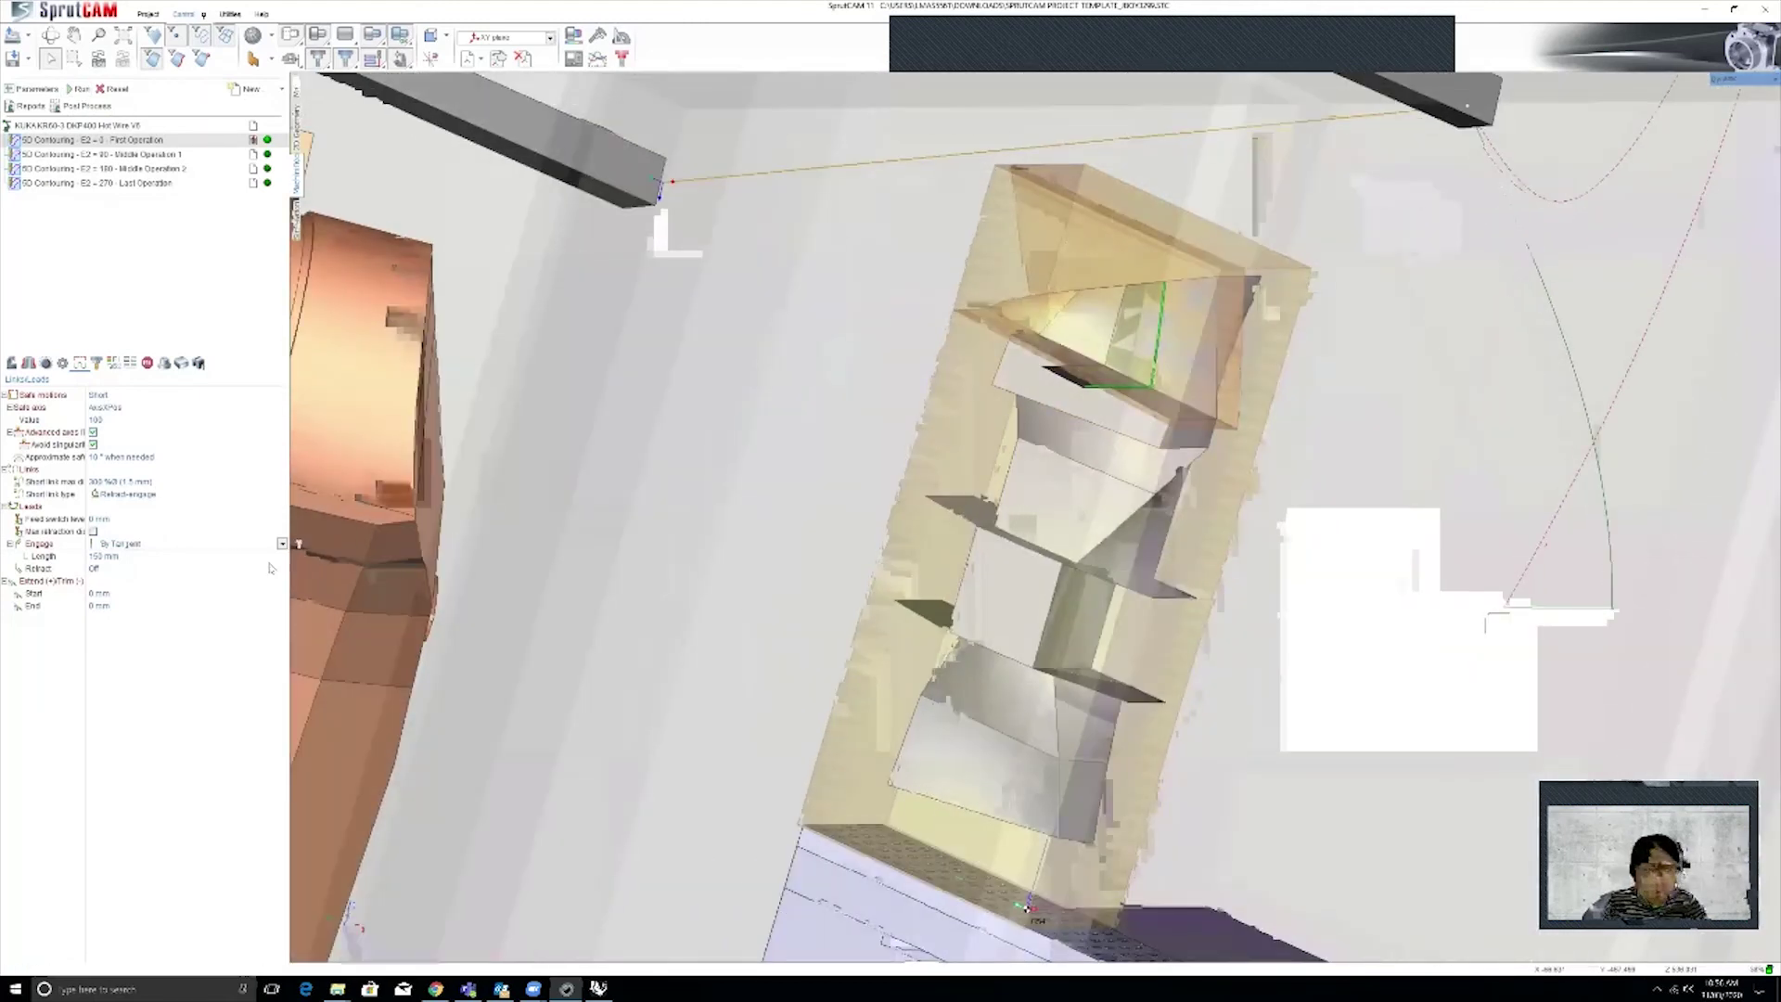
Check the wire's clearance to the block and set the first operation's tangent engage length to 180 mm
left_click(141, 556)
middle_click_drag(935, 461, 1077, 278)
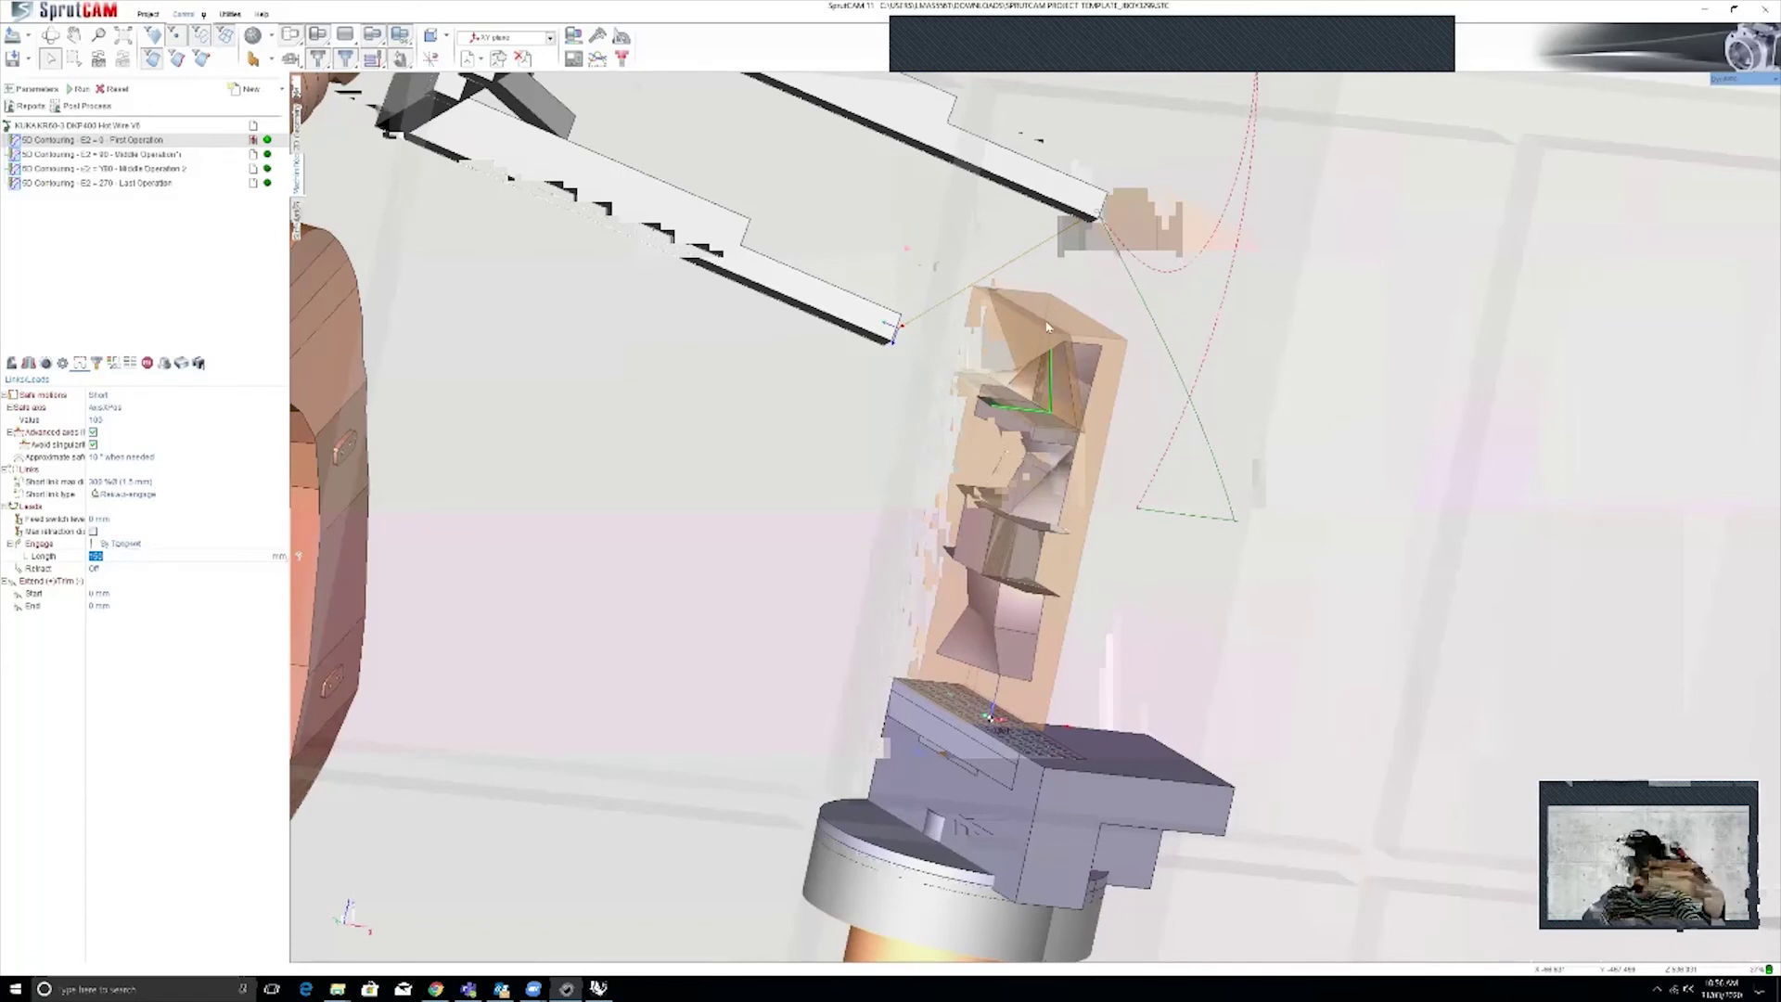
scroll(1048, 326, "up", 3)
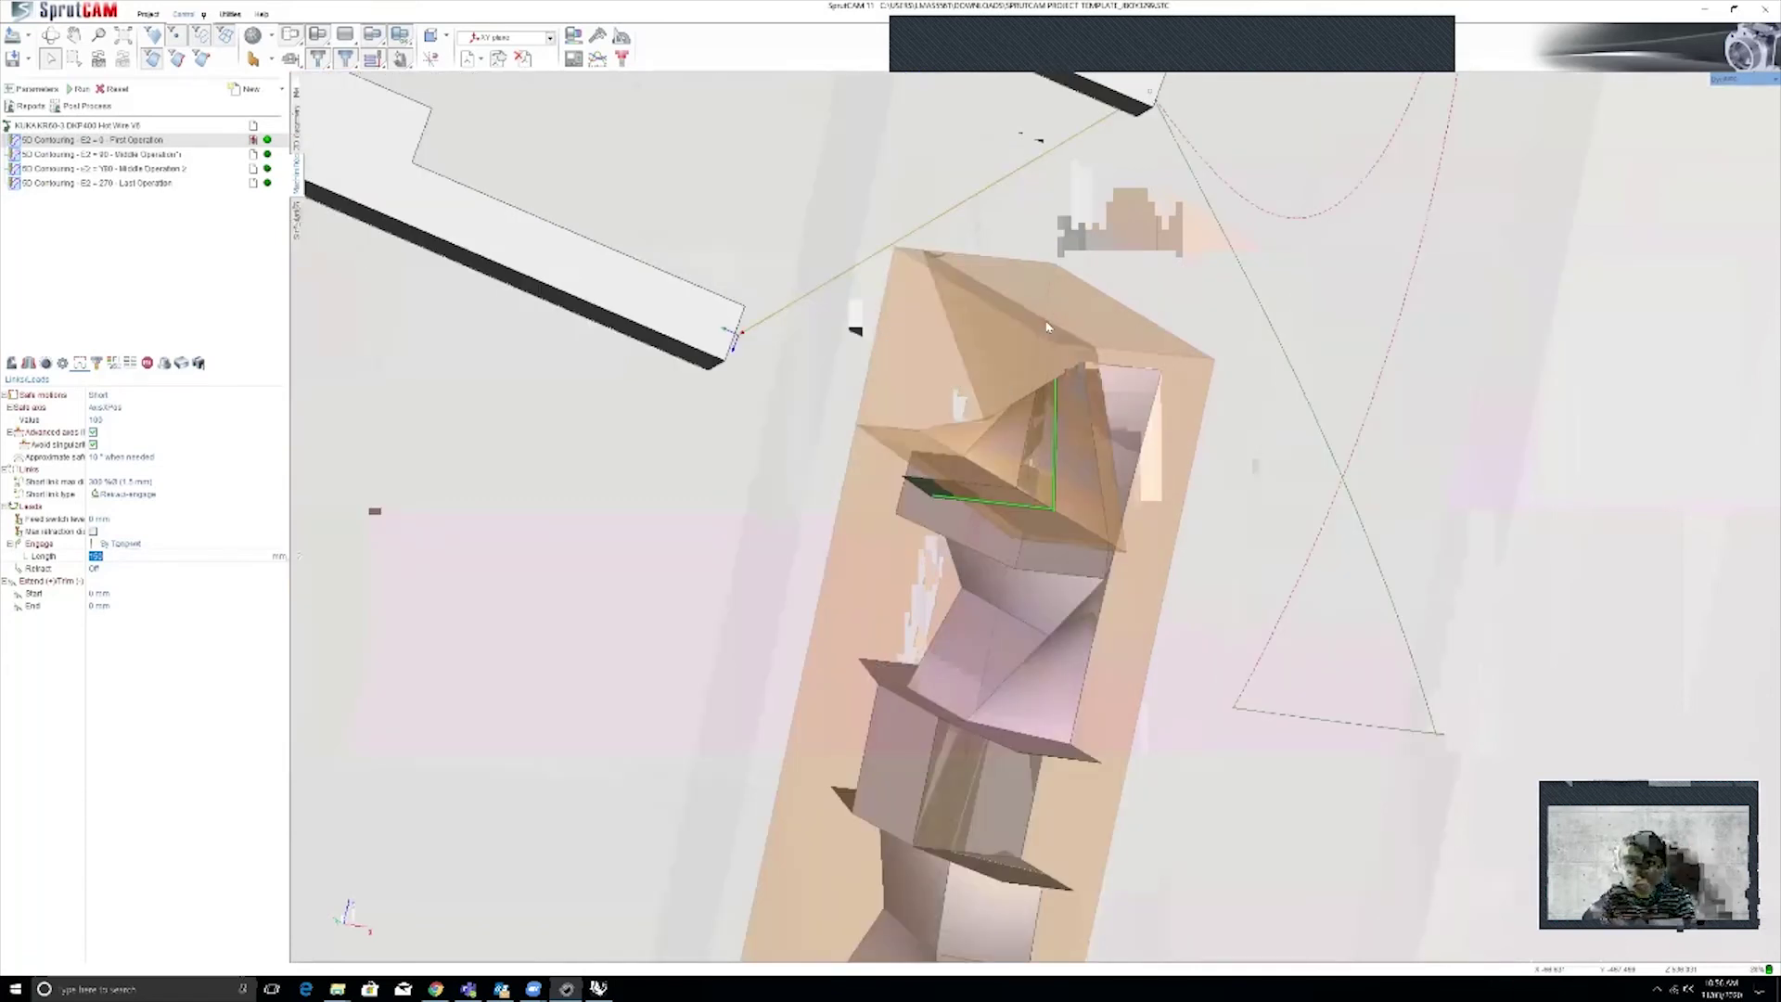
scroll(1048, 327, "down", 4)
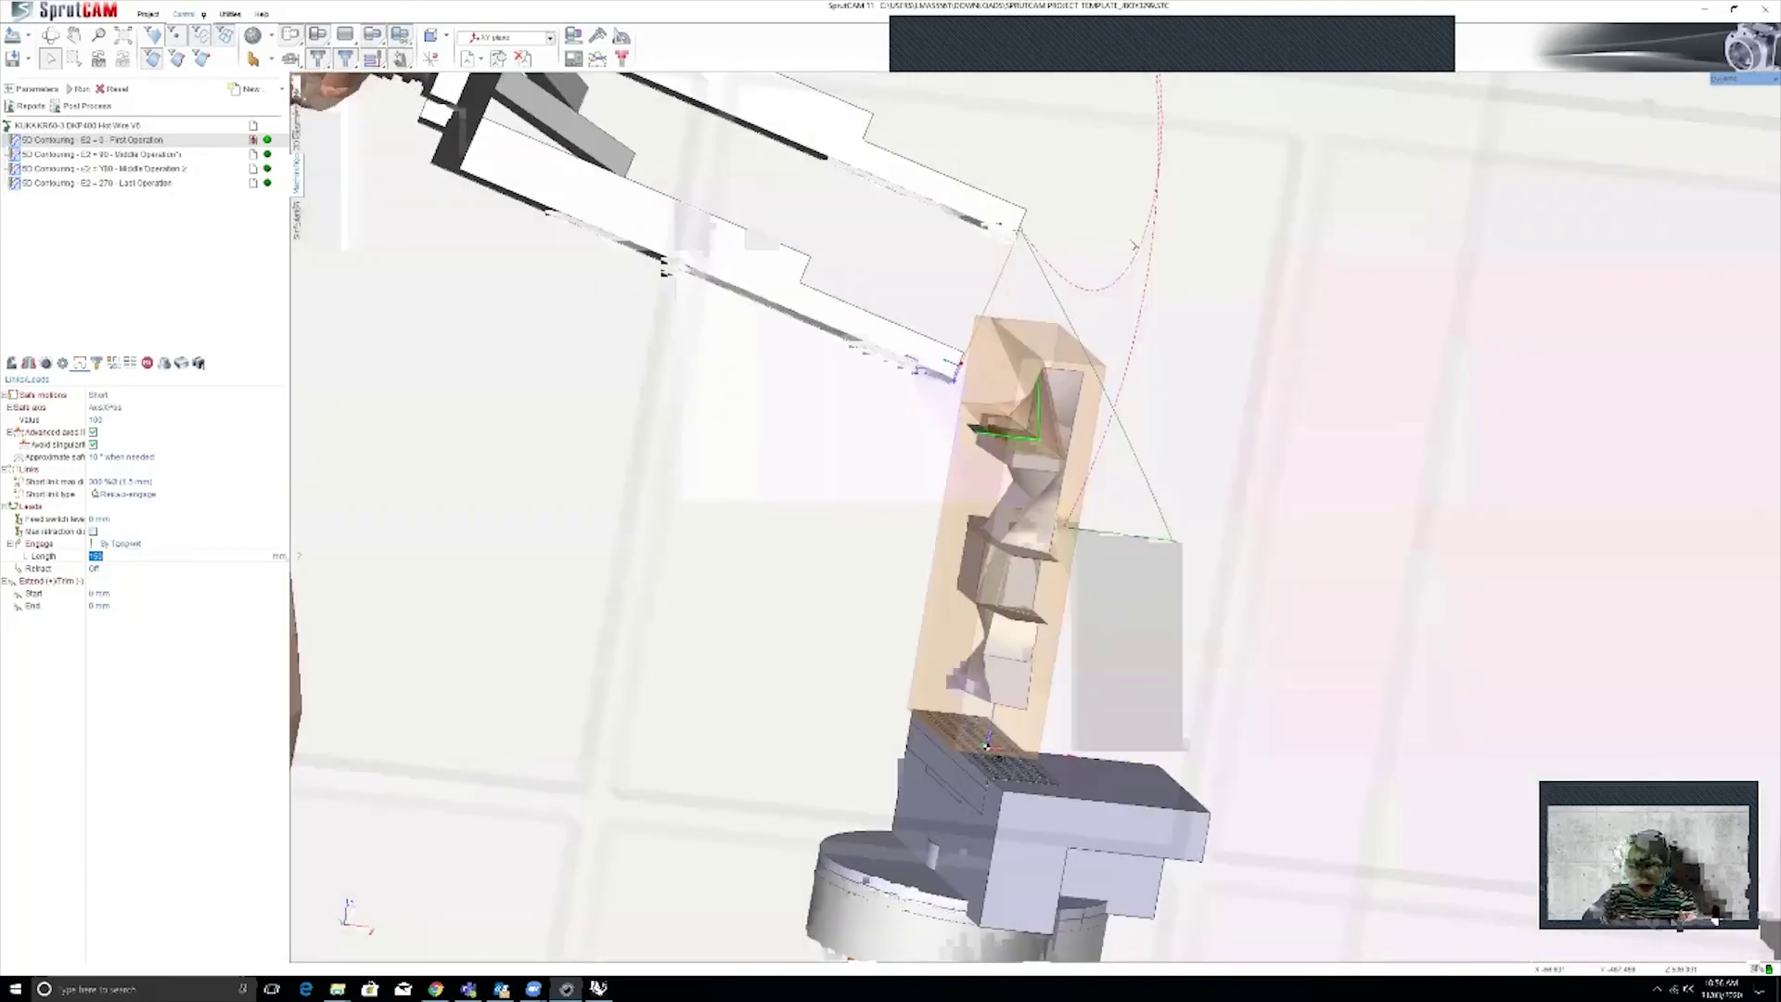
scroll(1041, 340, "up", 3)
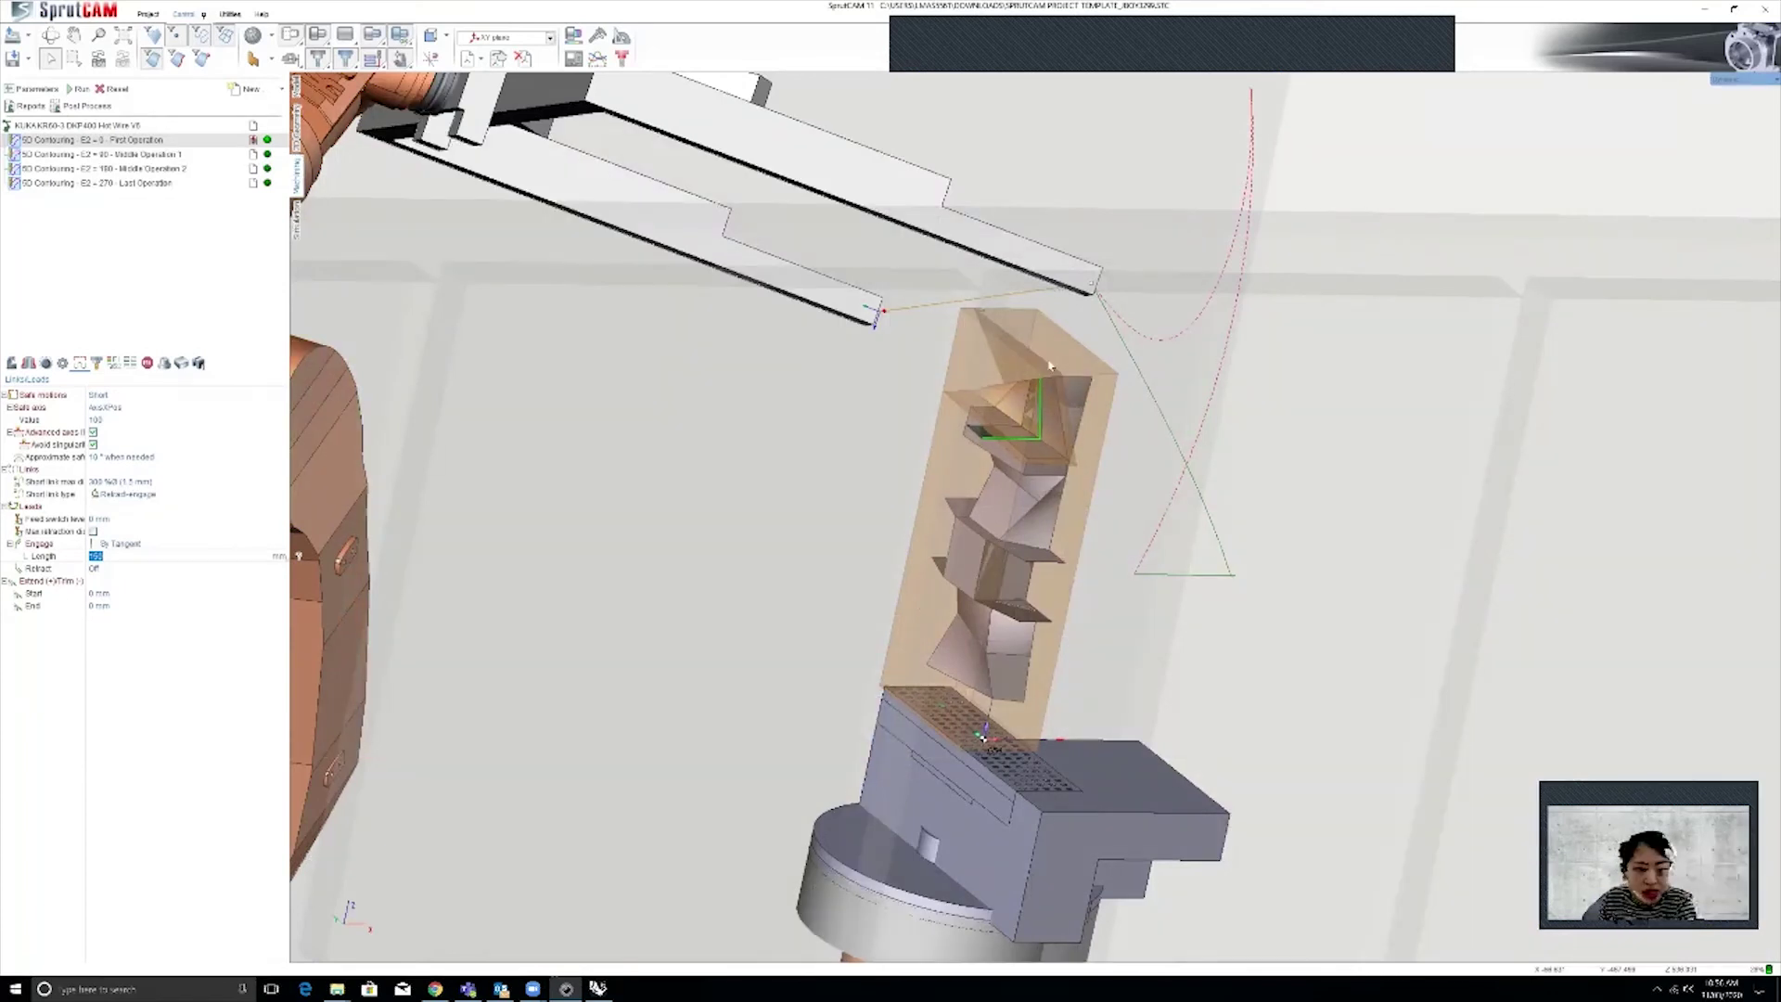
scroll(1028, 331, "up", 2)
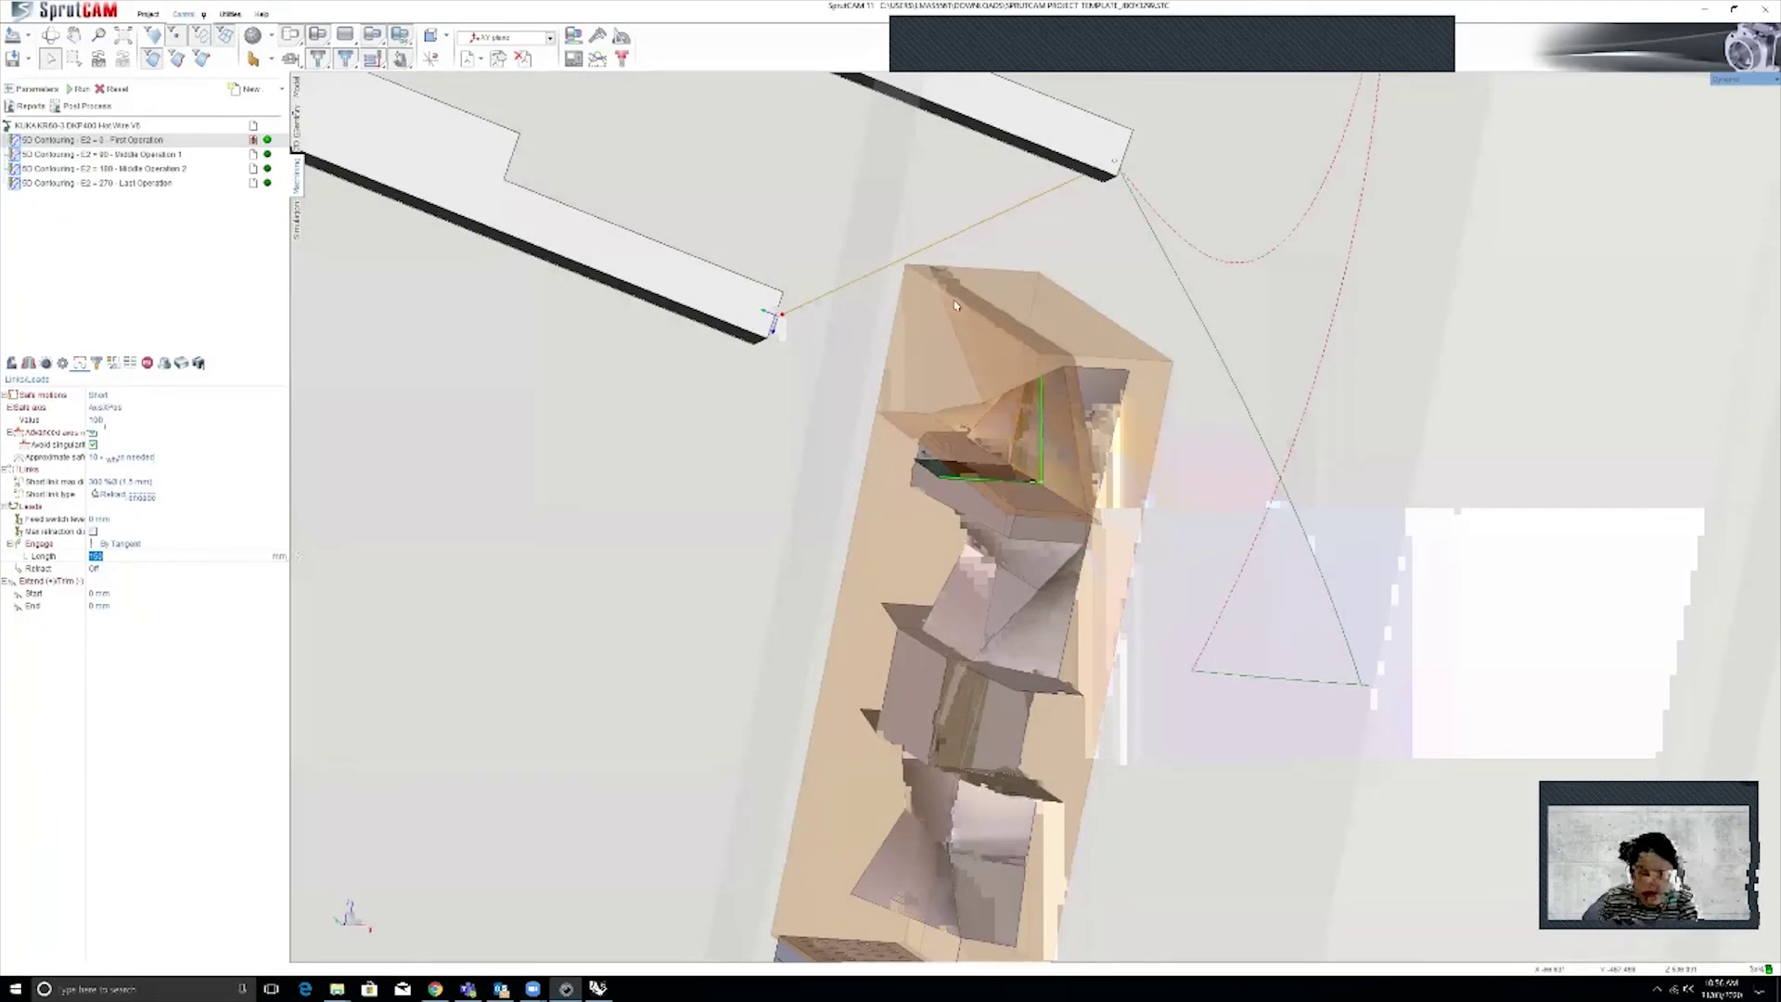
middle_click_drag(956, 307, 908, 281)
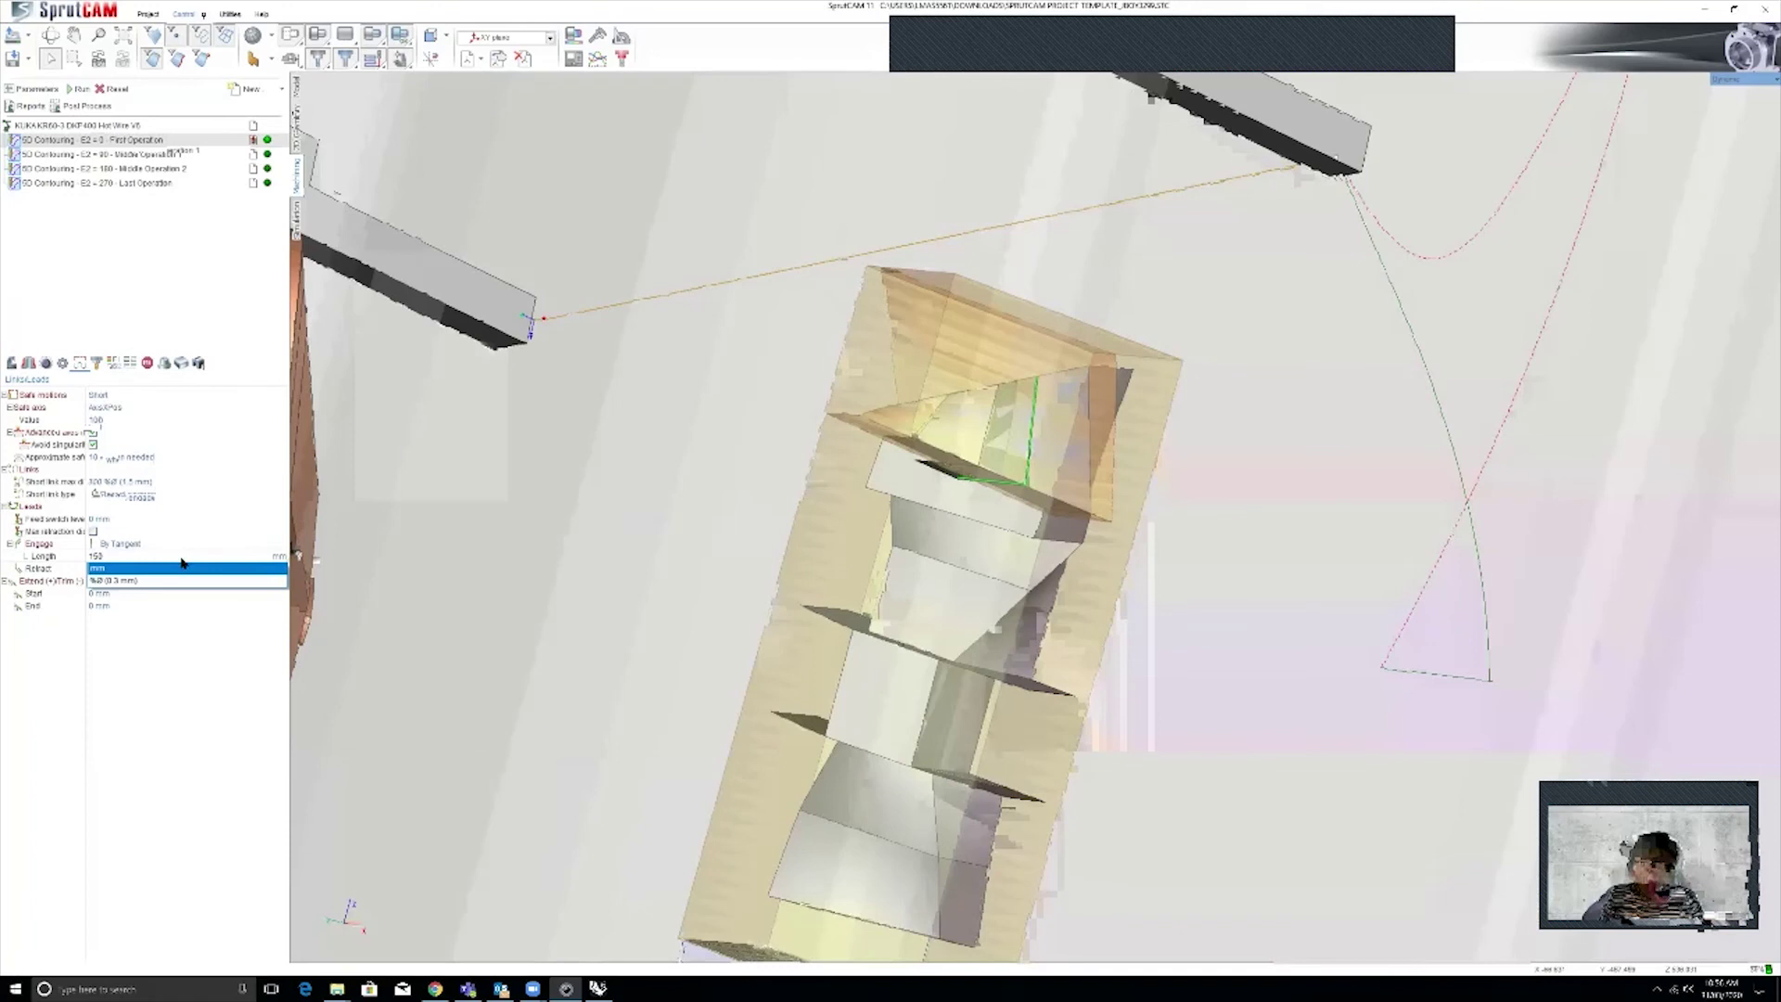
type("18")
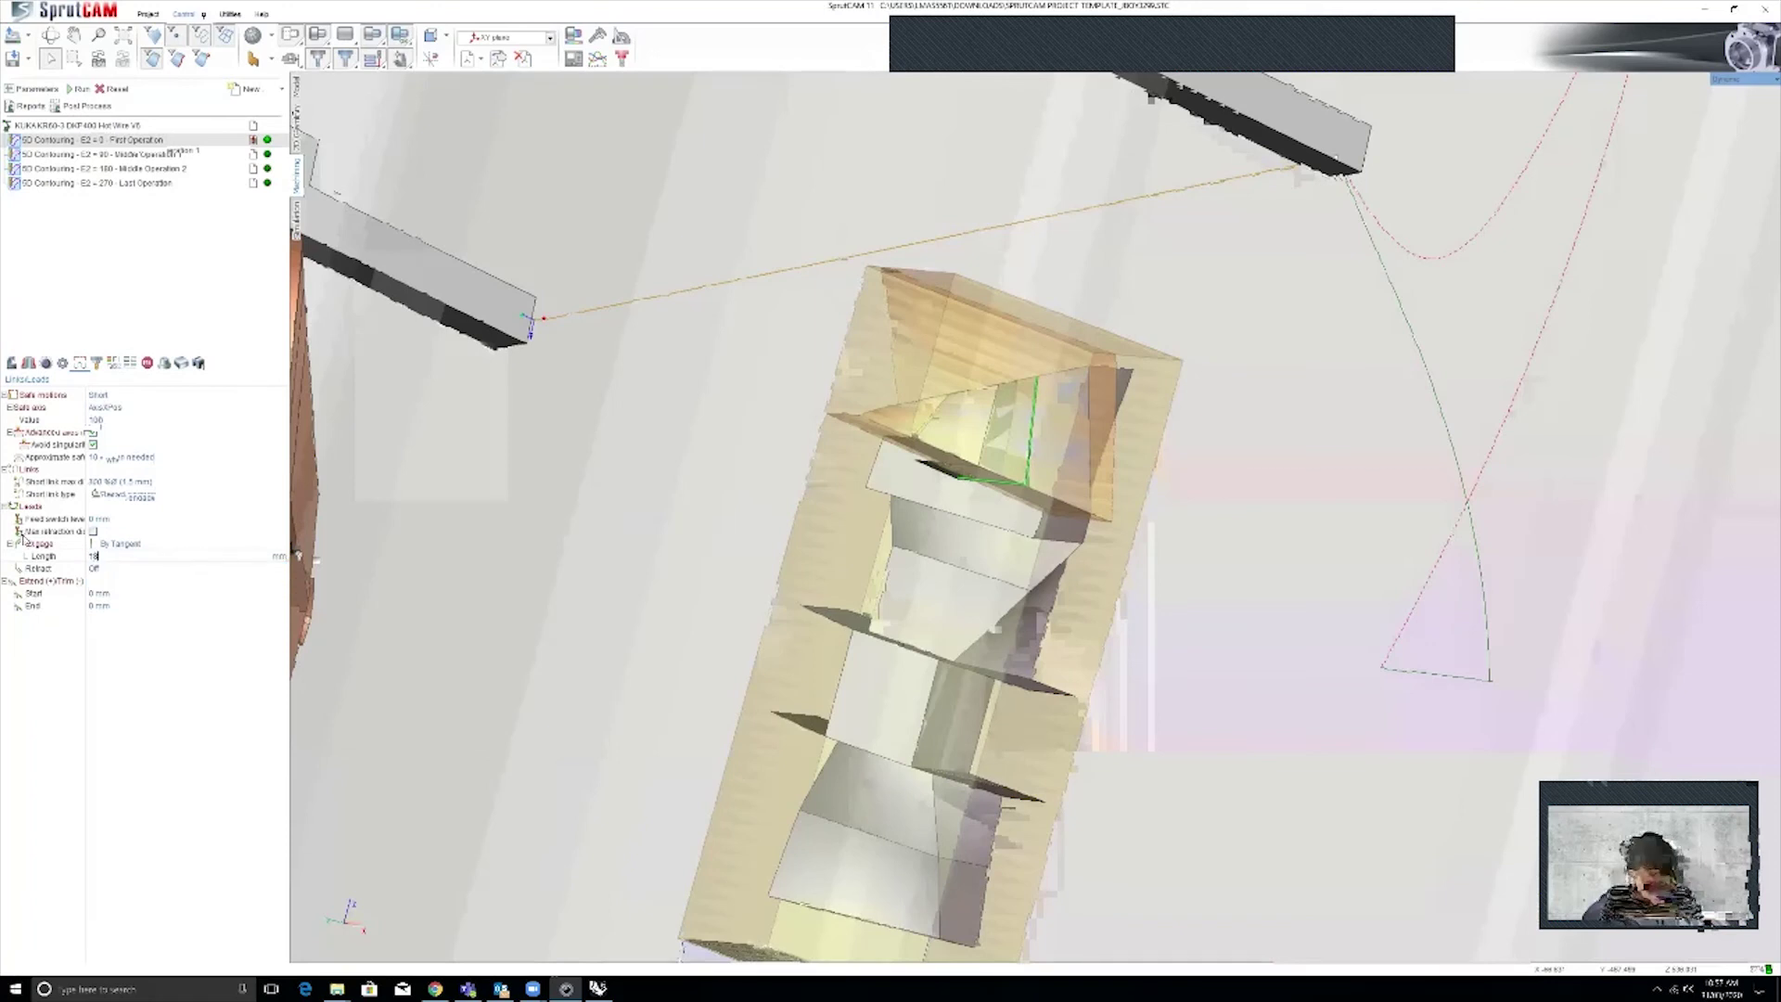
type("0")
key("Return")
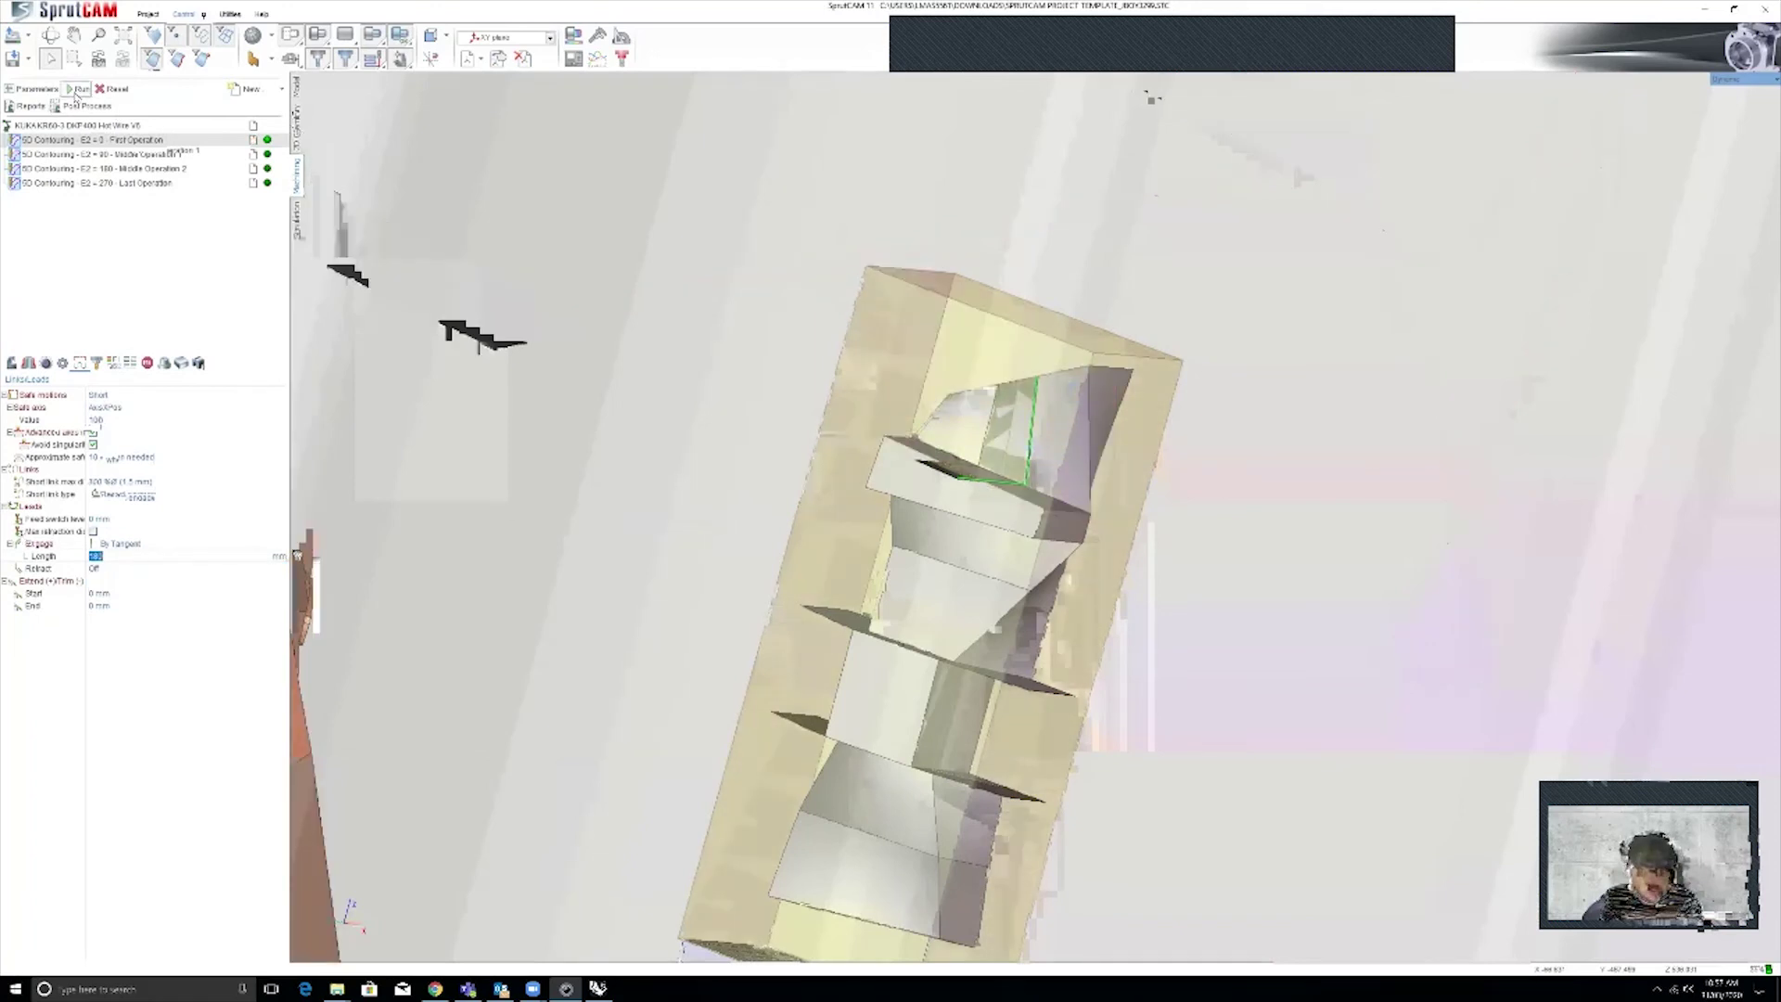
Recalculate the first operation's toolpath and check the new tangent approach beside the block
left_click(78, 90)
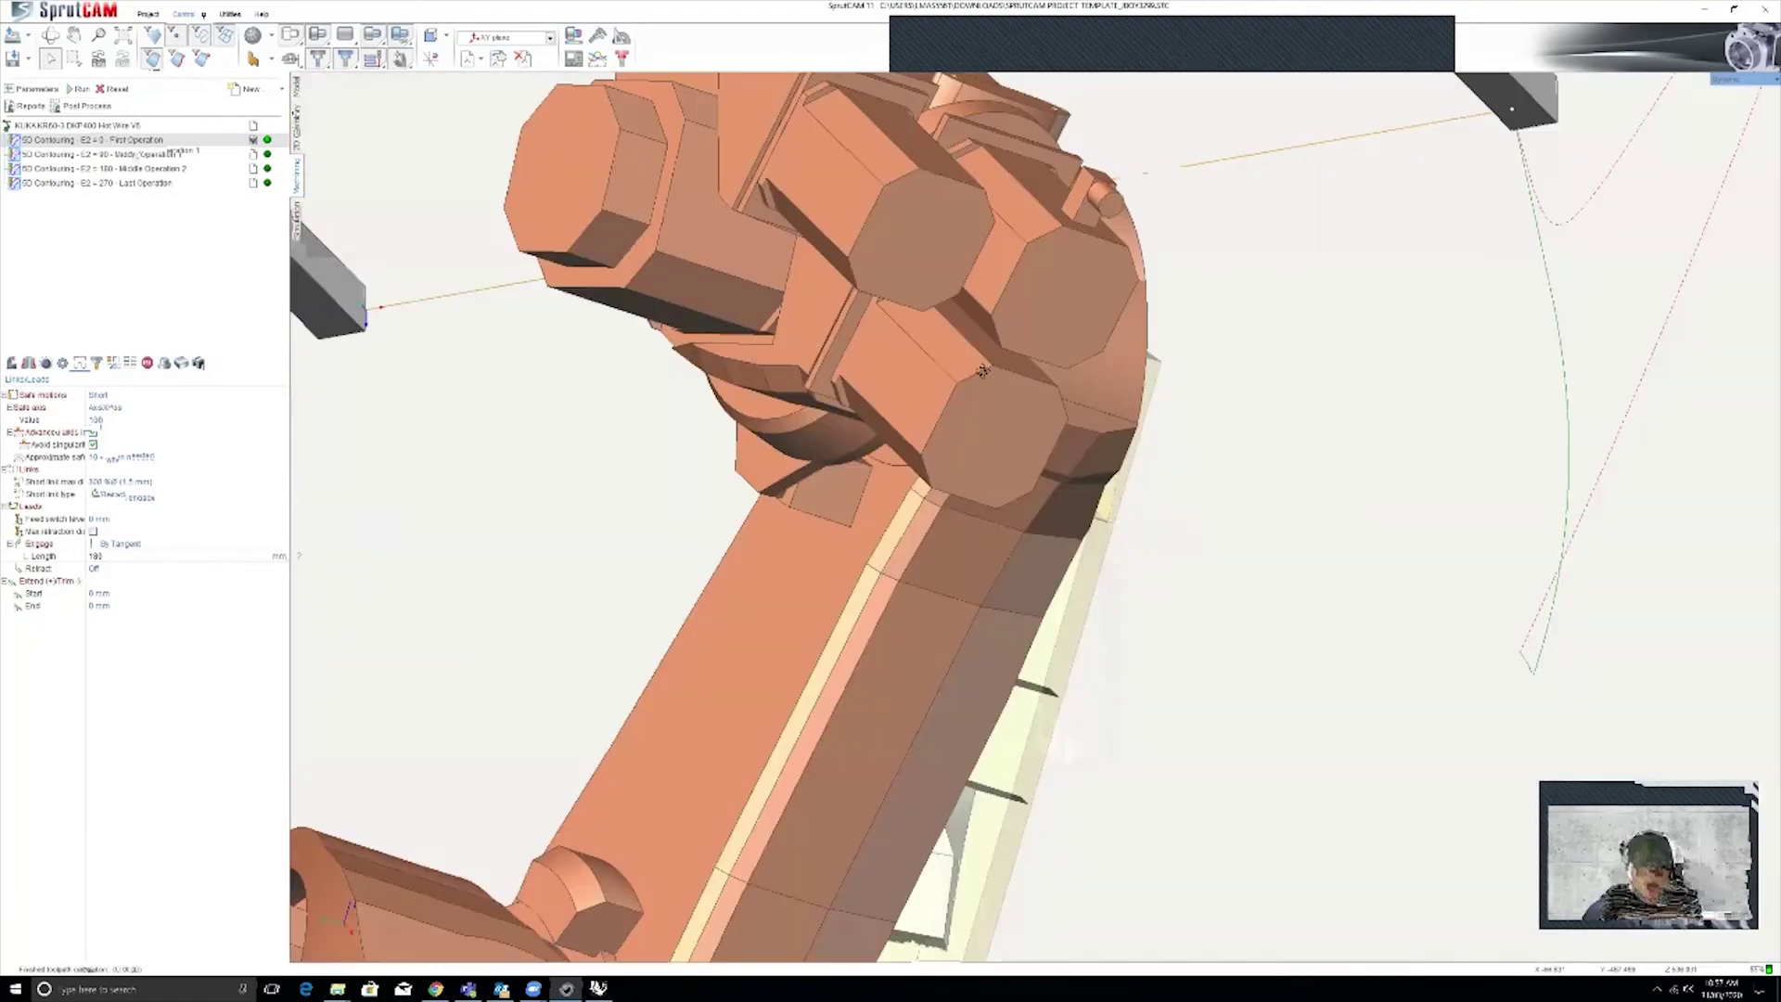
middle_click_drag(982, 371, 751, 346)
middle_click_drag(839, 383, 934, 424)
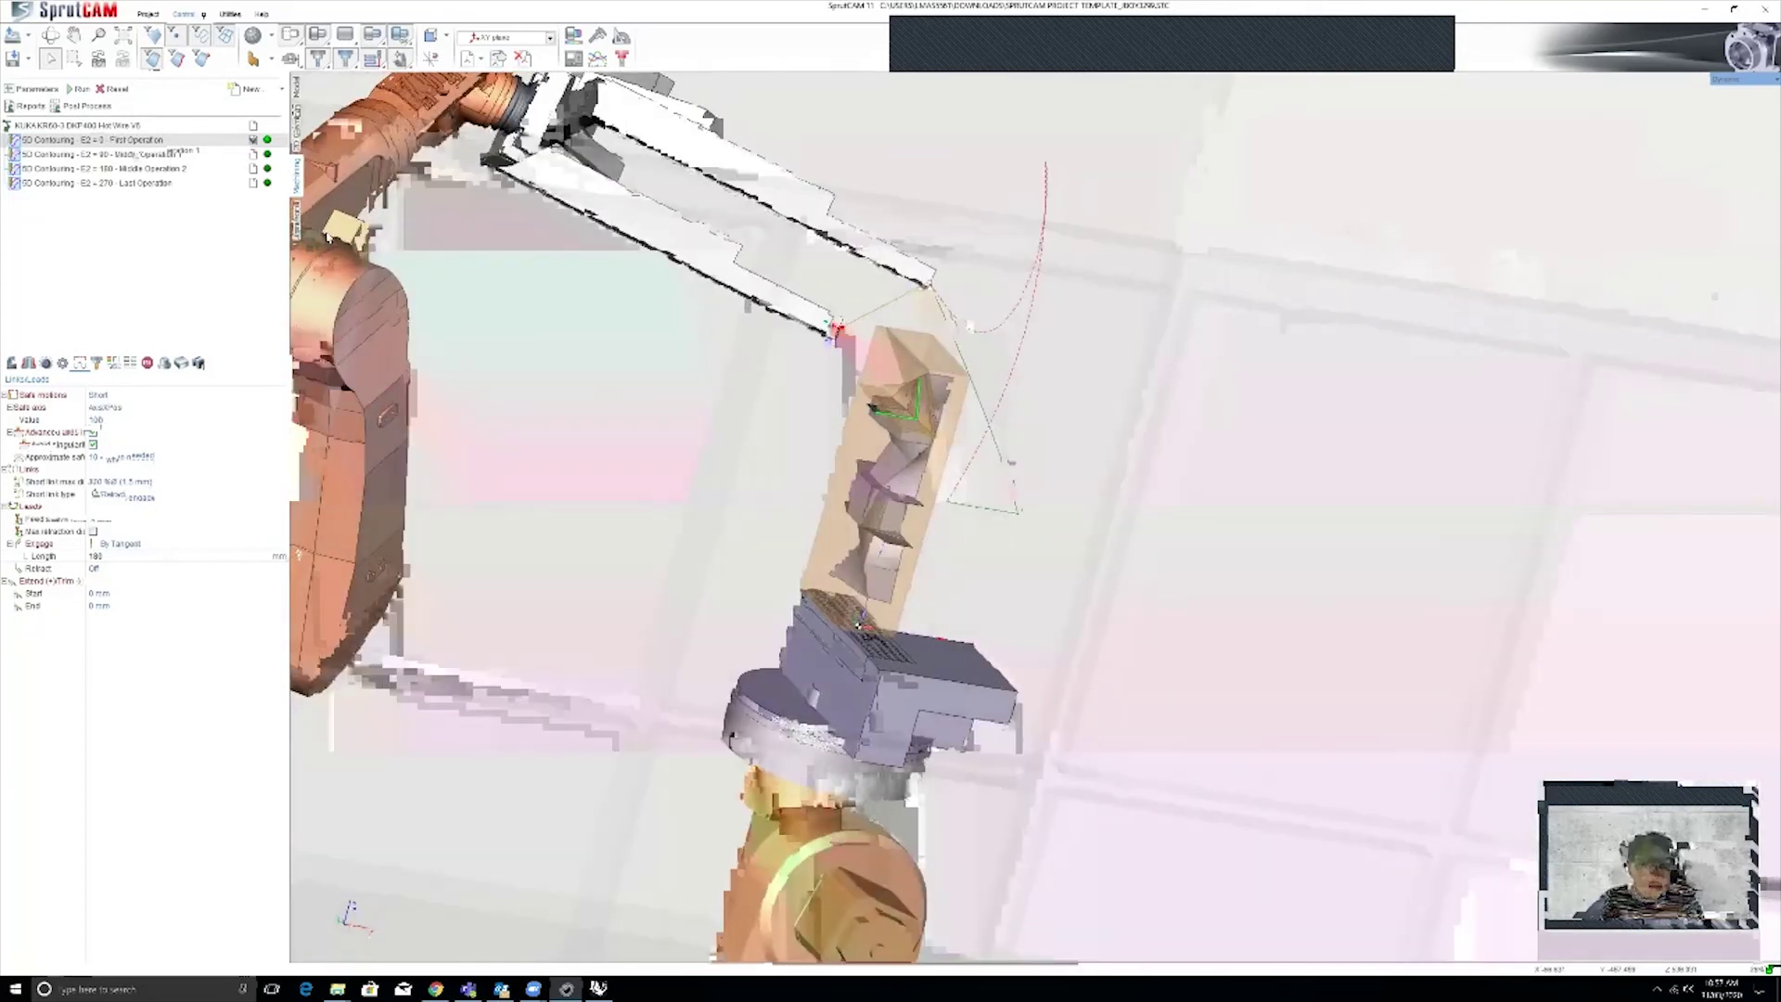
Switch to the machining simulation and inspect the cut surfaces at the block's upper end
left_click(297, 223)
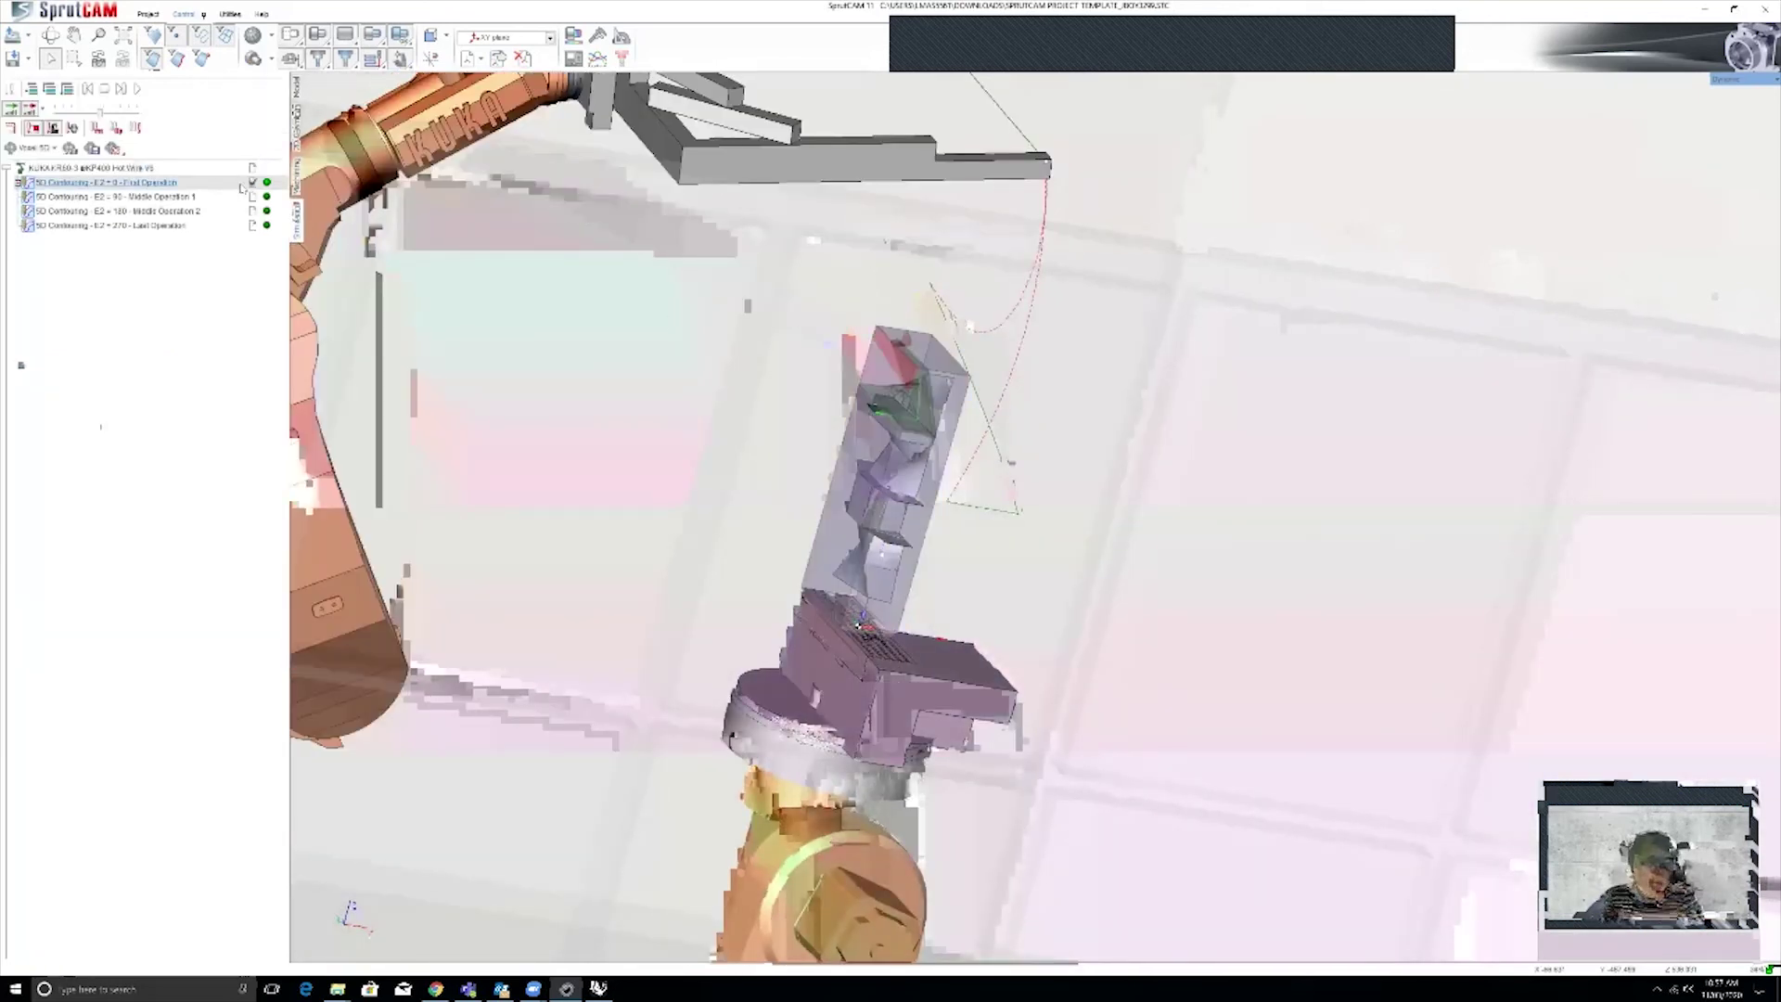
mouse_move(241, 187)
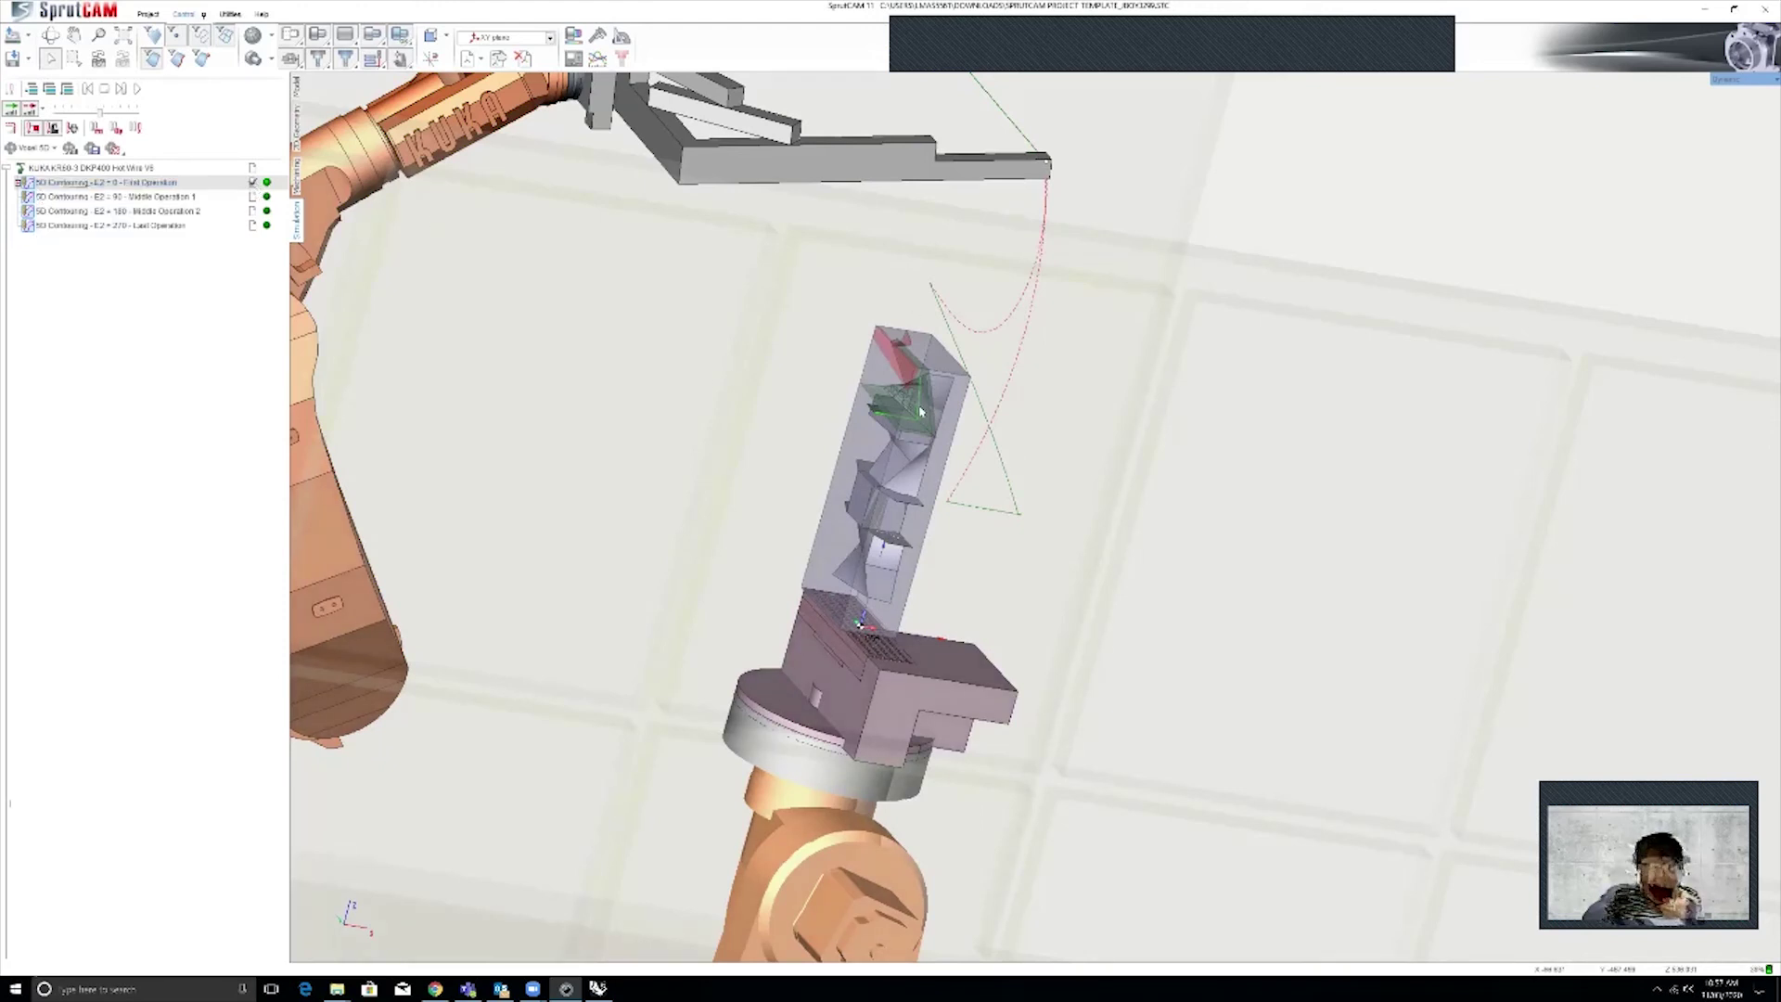
scroll(921, 411, "up", 3)
scroll(879, 362, "down", 2)
middle_click_drag(879, 362, 872, 301)
scroll(872, 301, "up", 3)
scroll(872, 301, "up", 1)
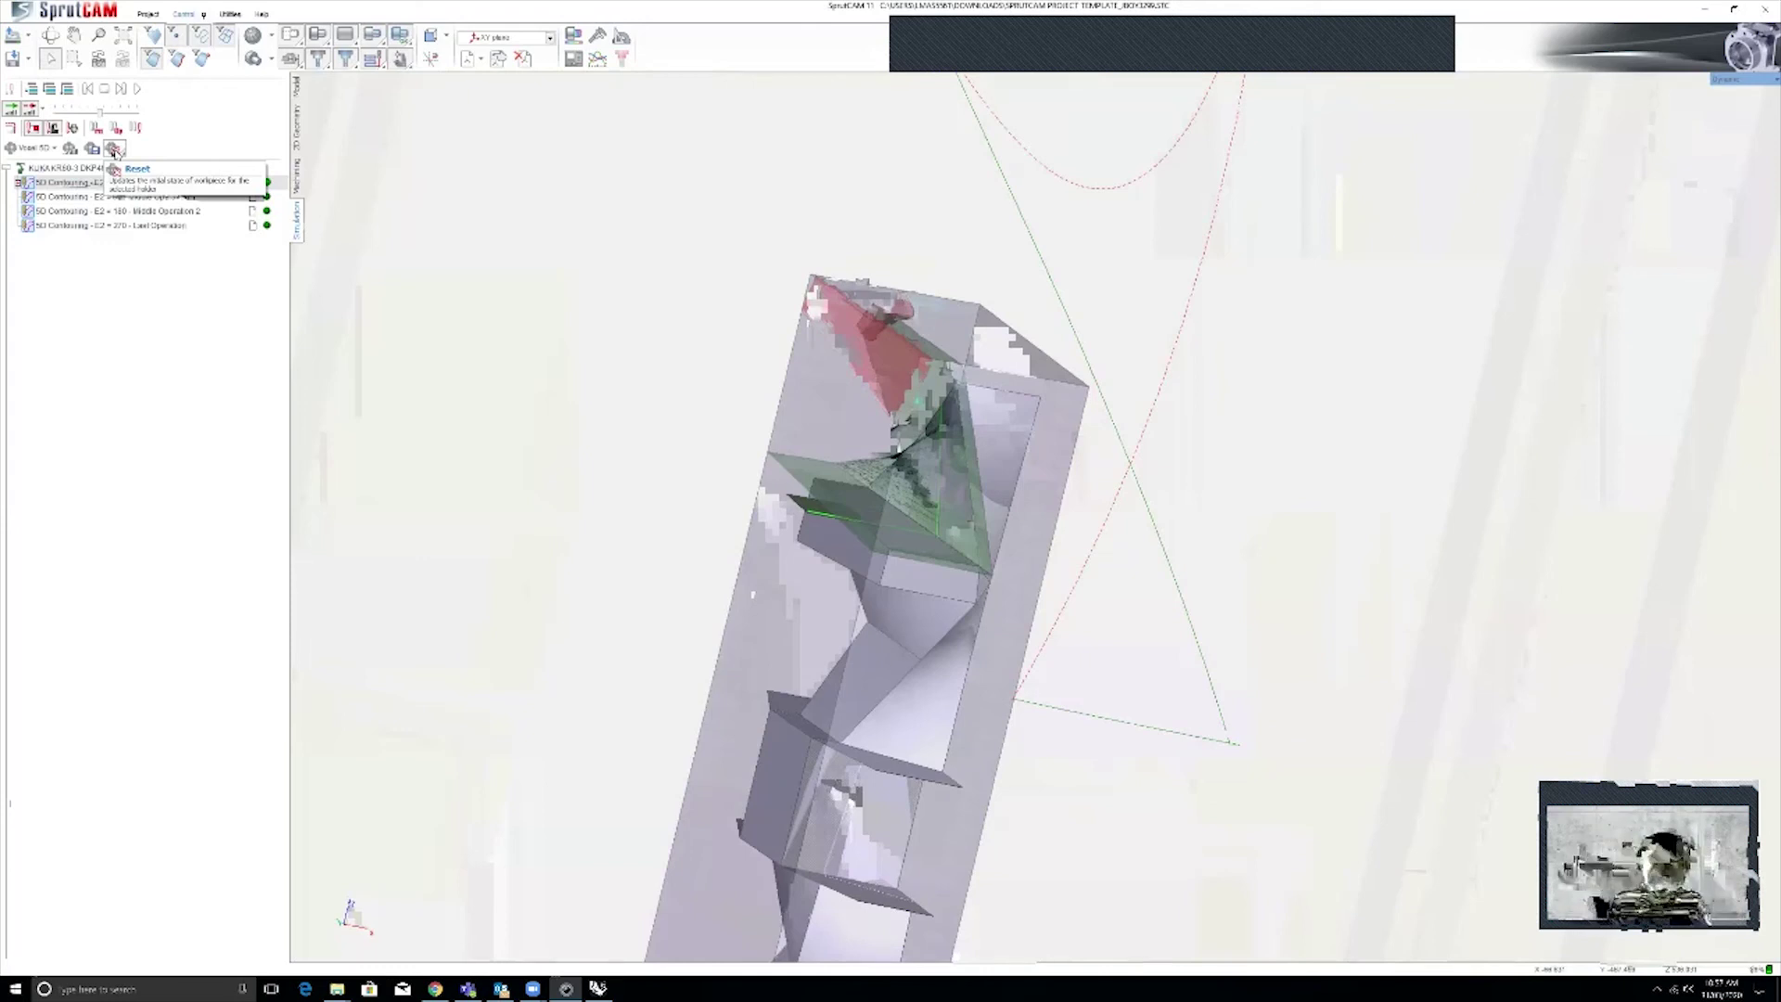
Reset the simulated workpiece and run the first operation's simulation at a slower speed, following the wire's approach to the block
left_click(113, 150)
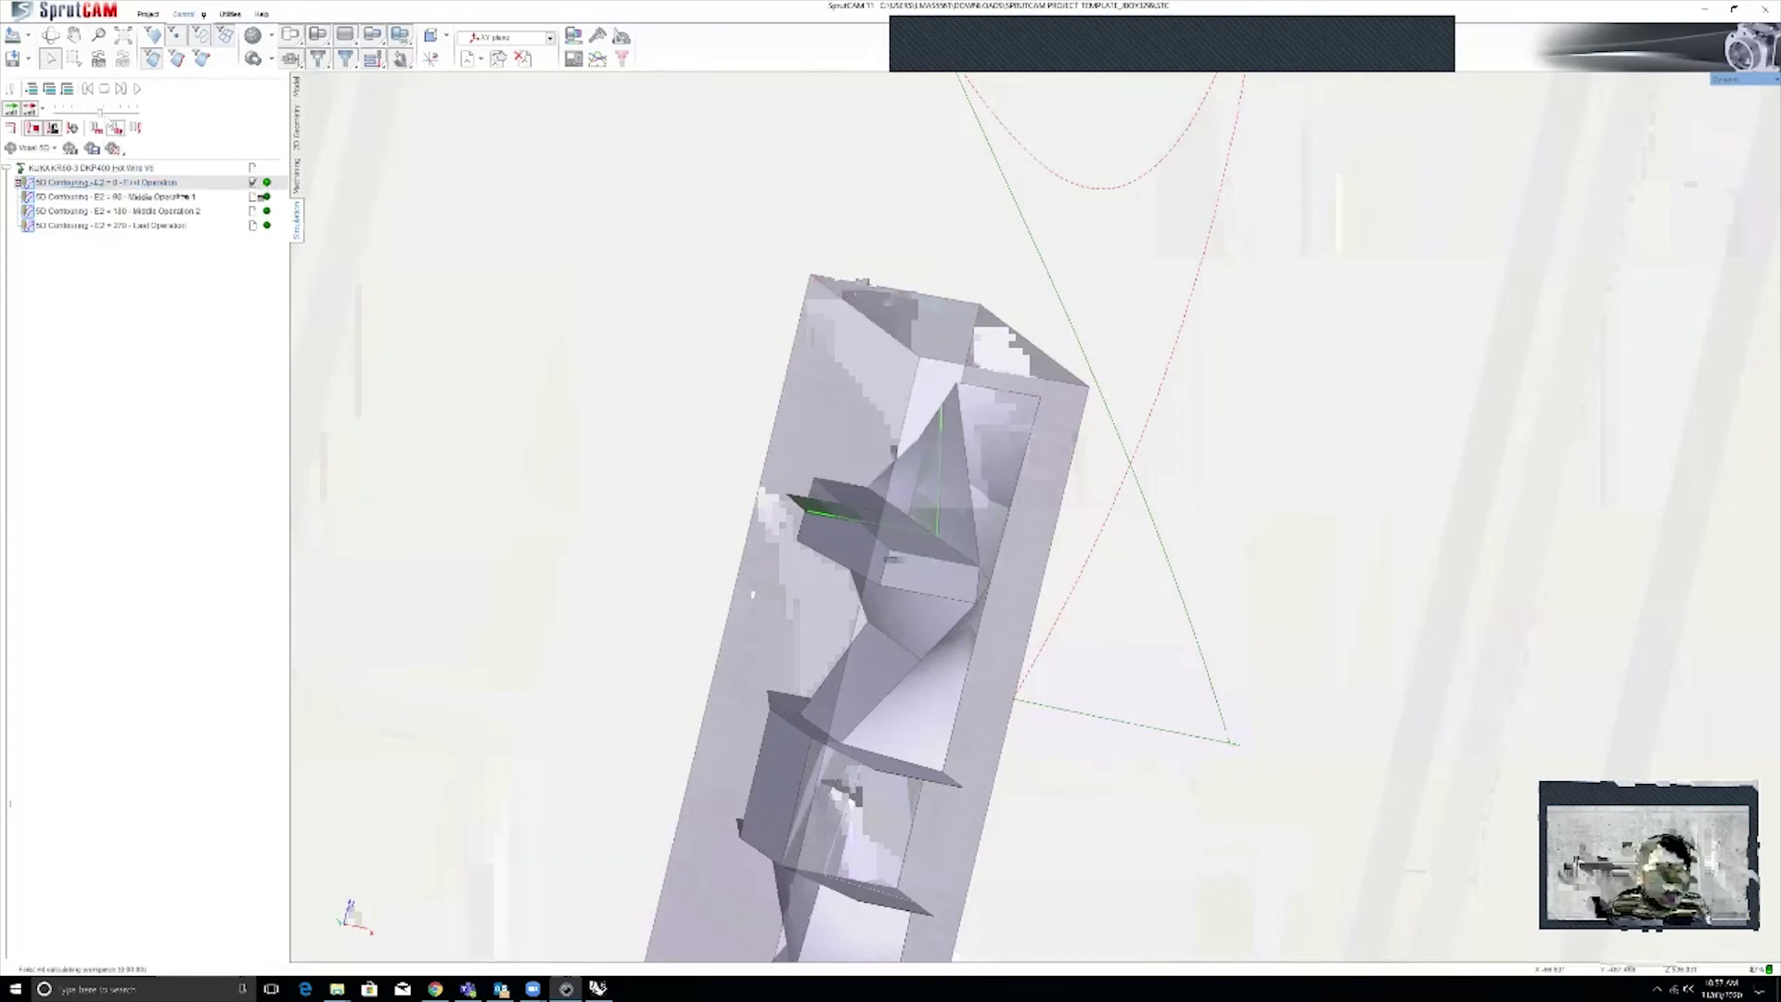
left_click_drag(121, 112, 79, 119)
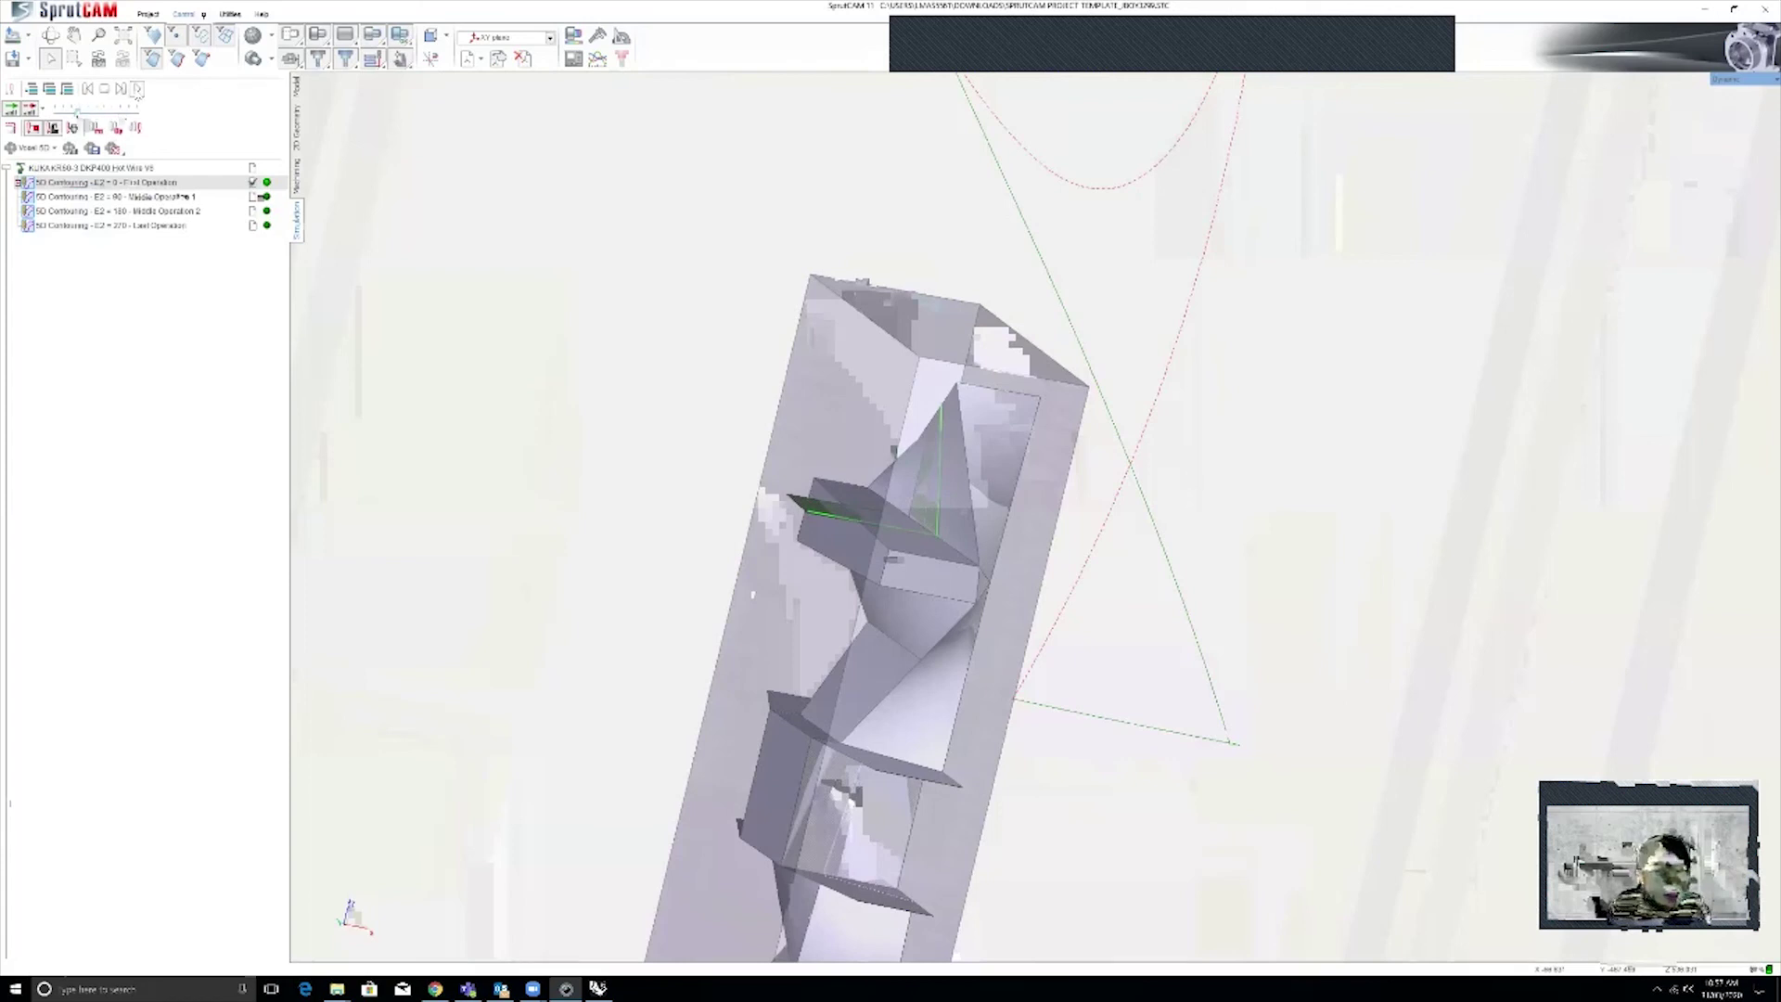
scroll(723, 364, "down", 7)
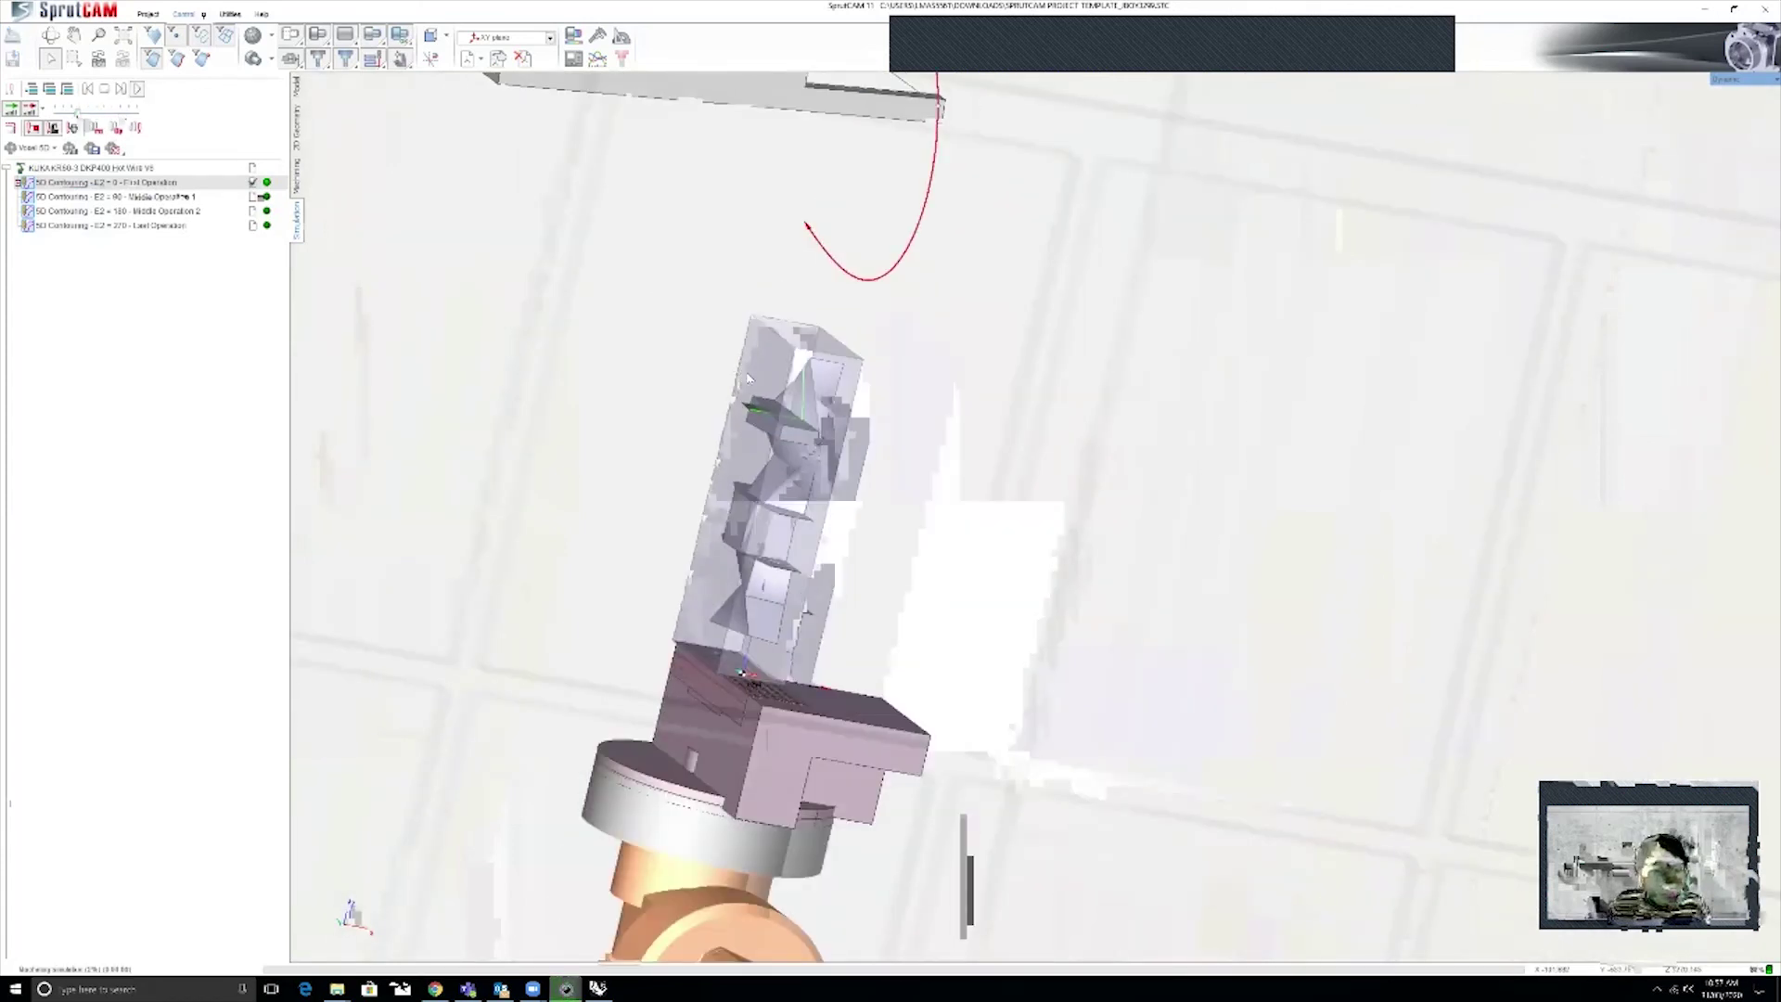
middle_click_drag(724, 364, 696, 368)
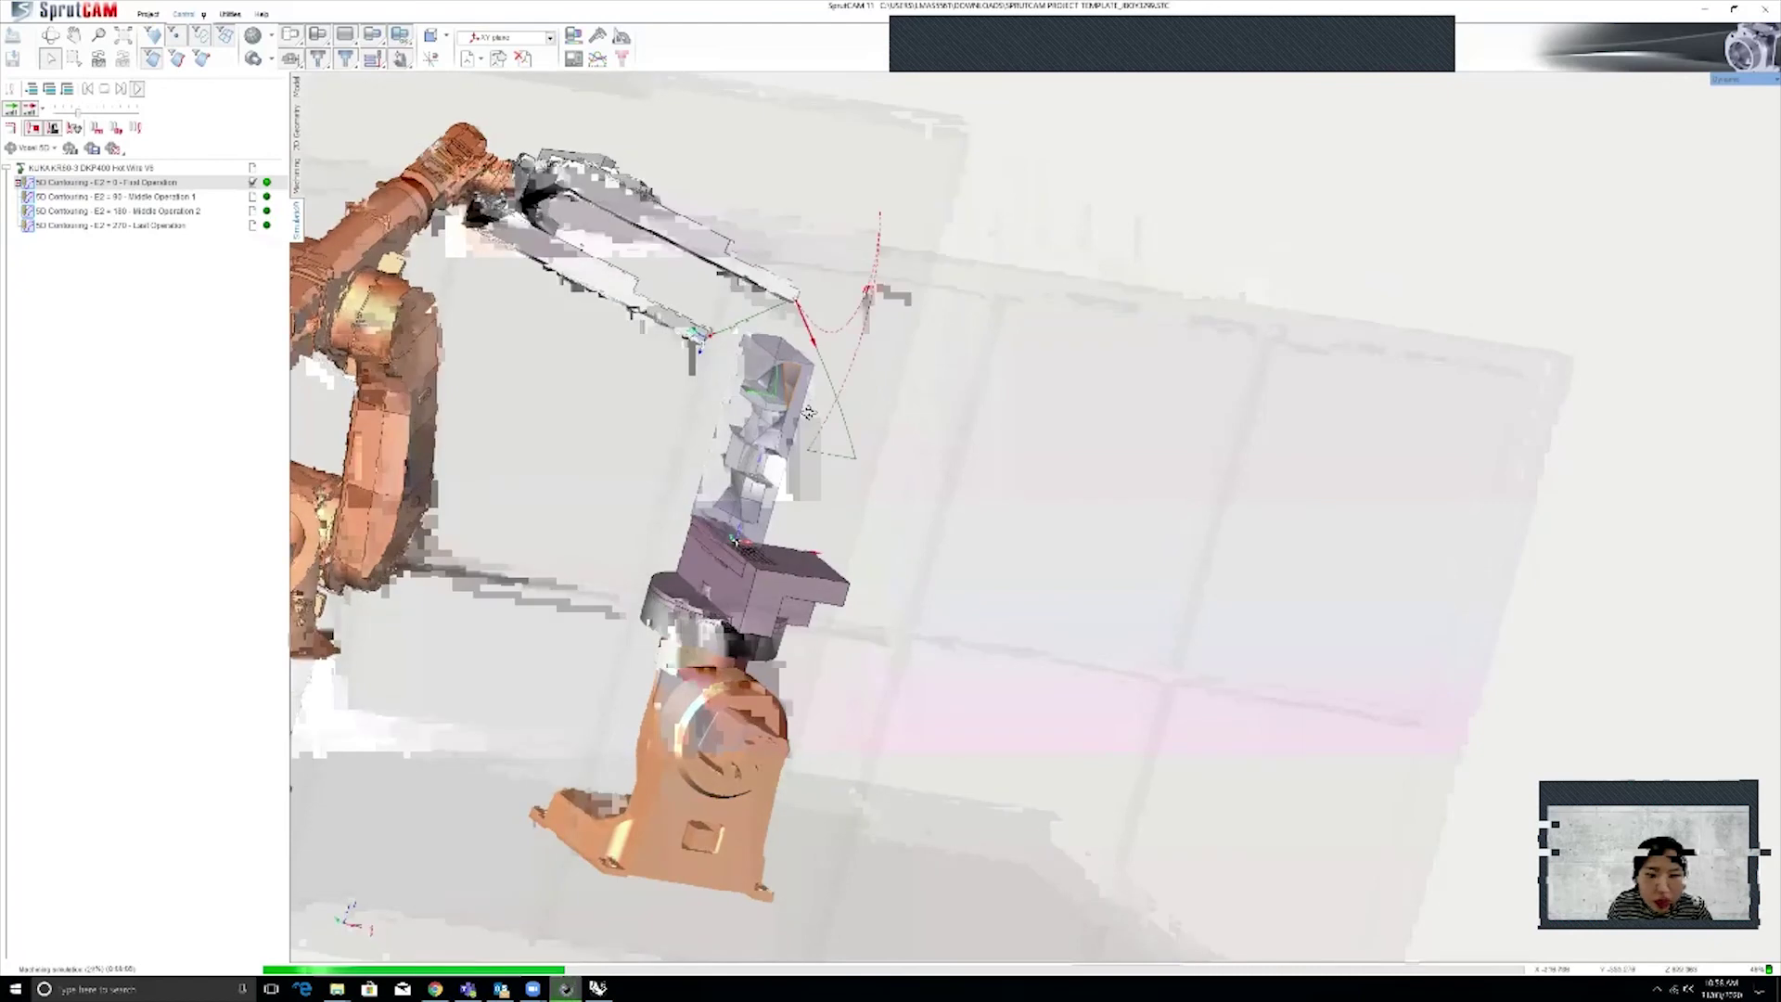
scroll(796, 356, "up", 3)
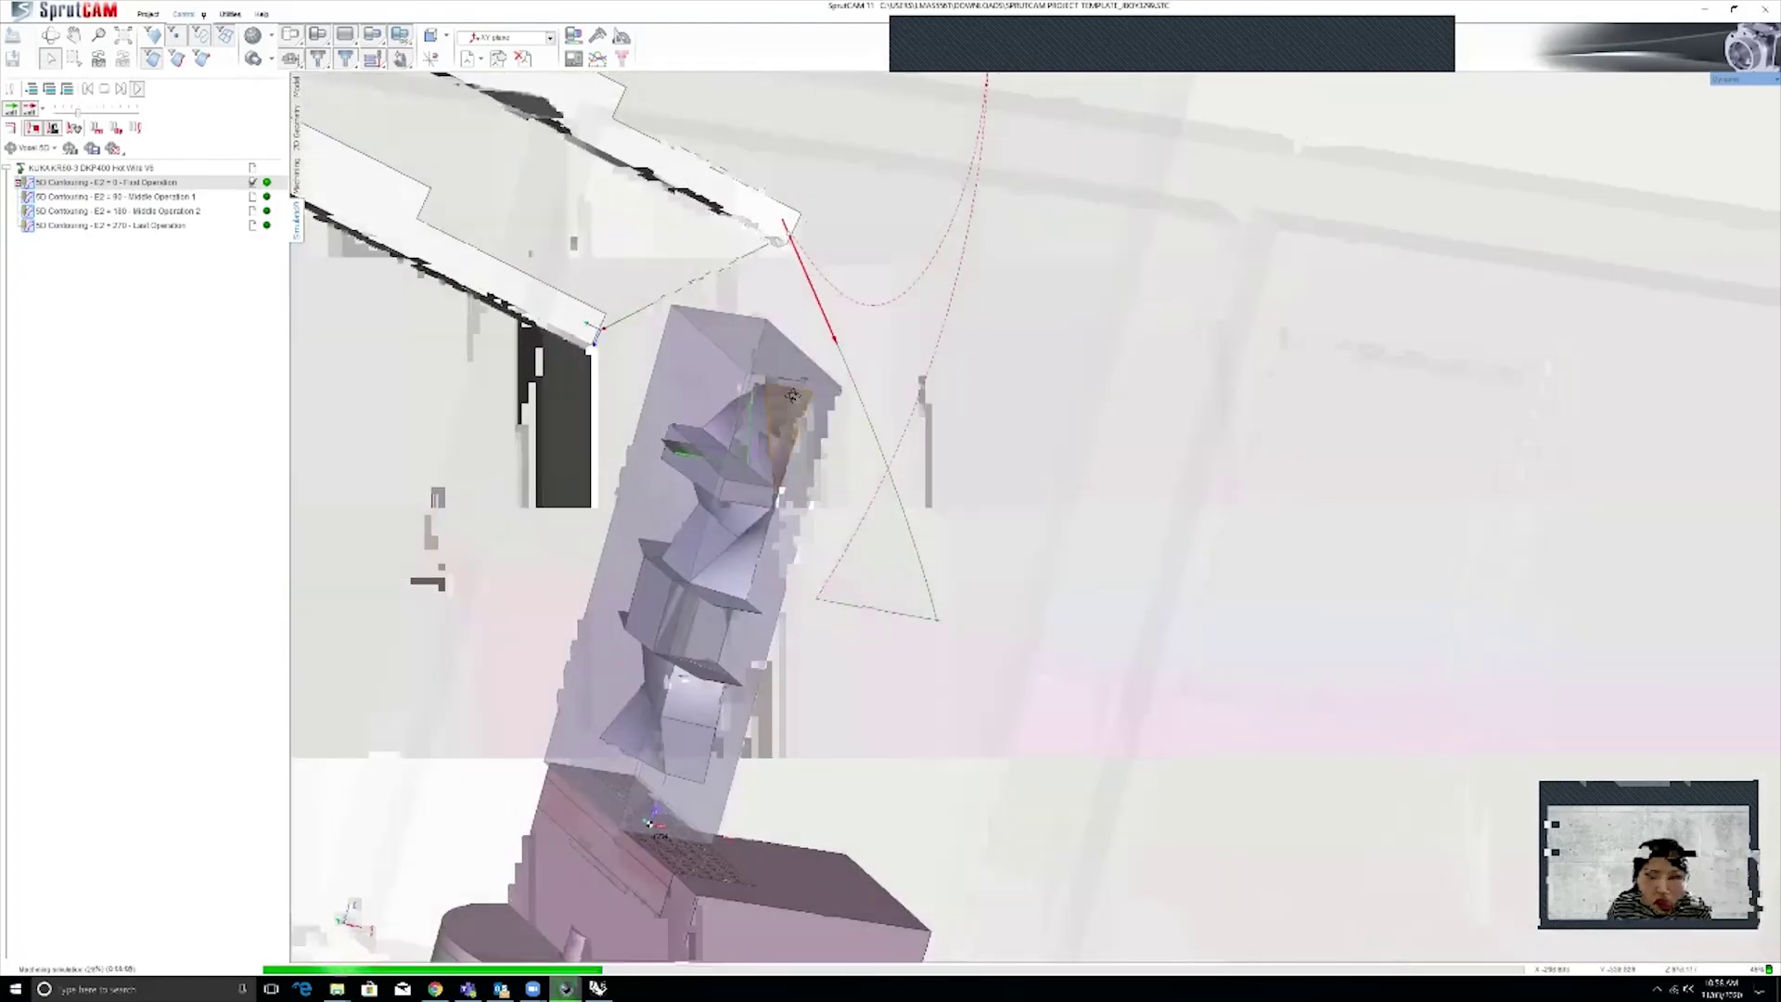
middle_click_drag(793, 396, 837, 404)
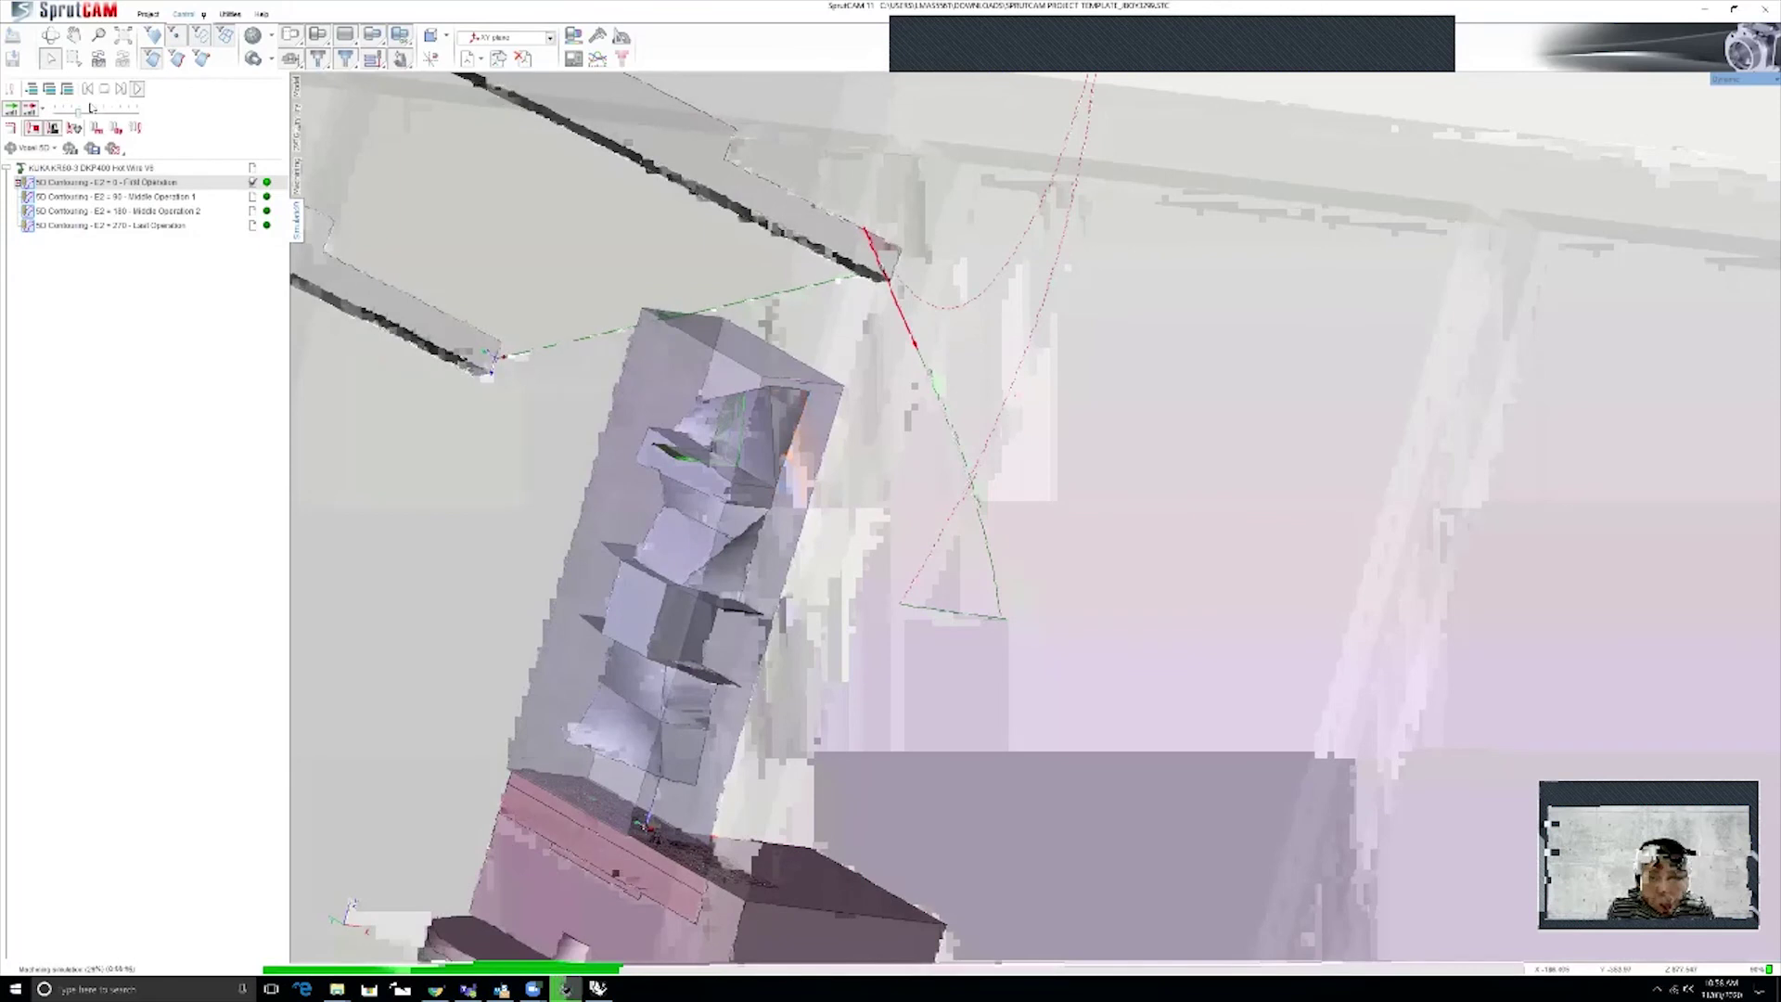
Speed the simulation back up, let the first operation run to its end and check the cut block
left_click_drag(78, 110, 101, 110)
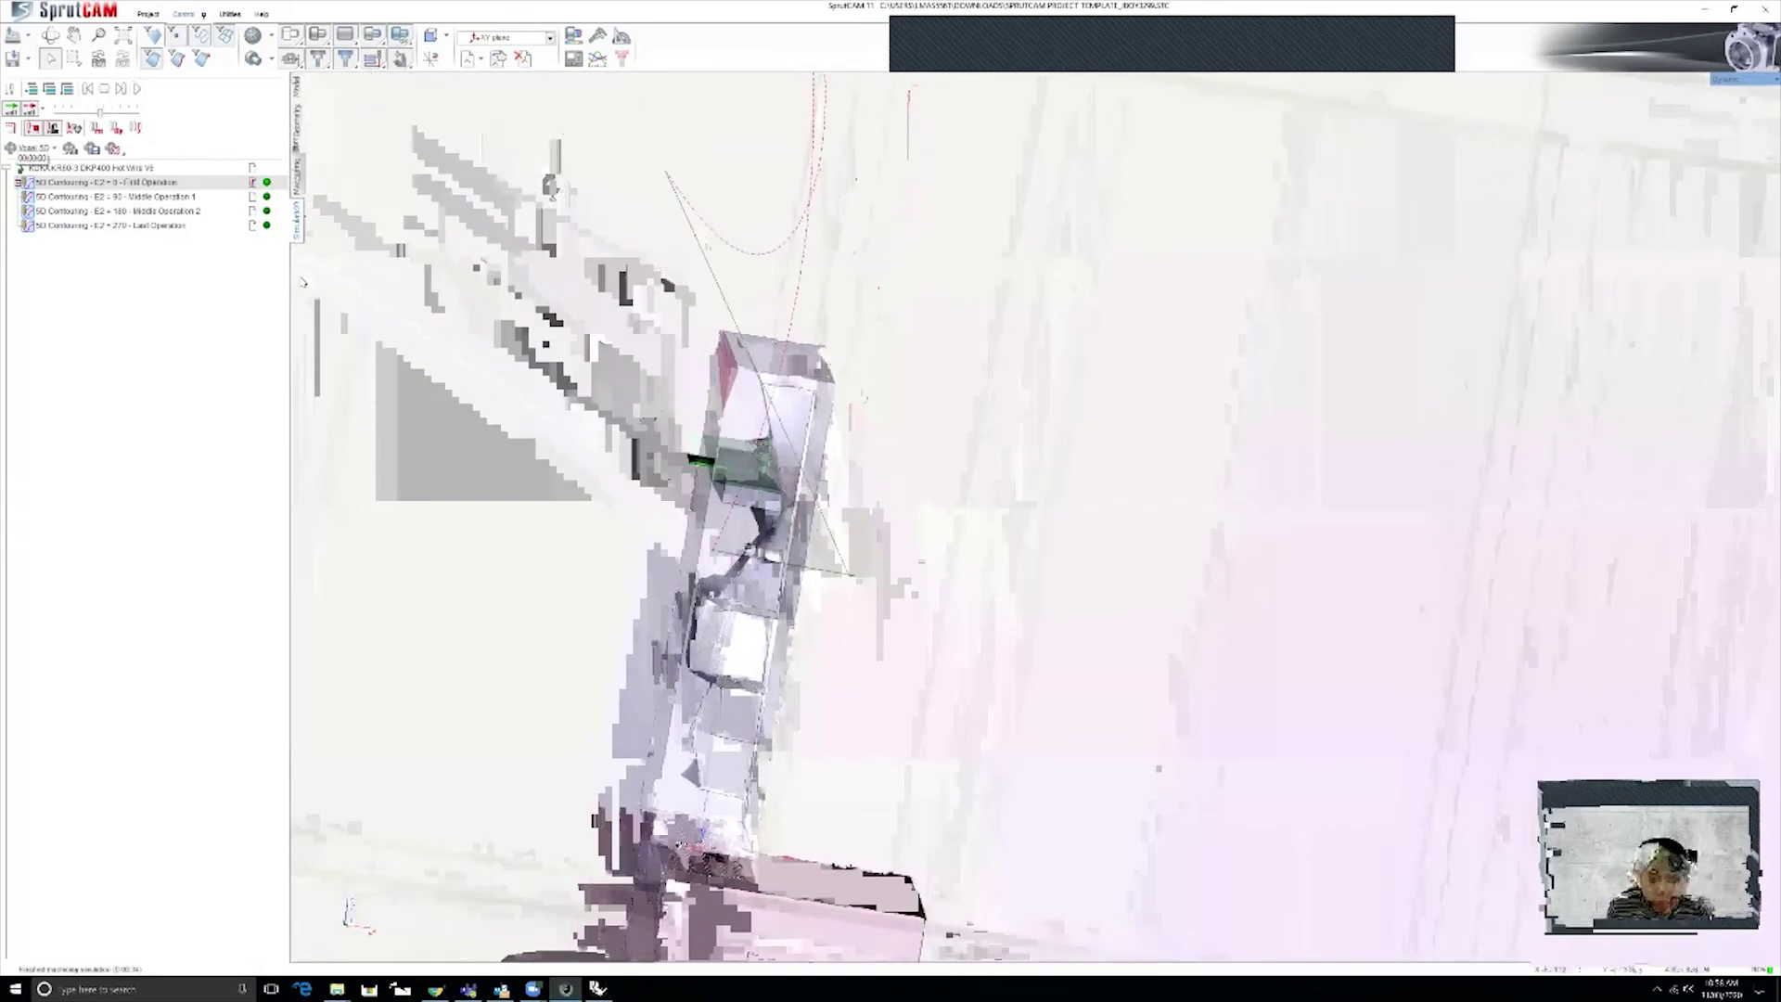
scroll(744, 466, "down", 3)
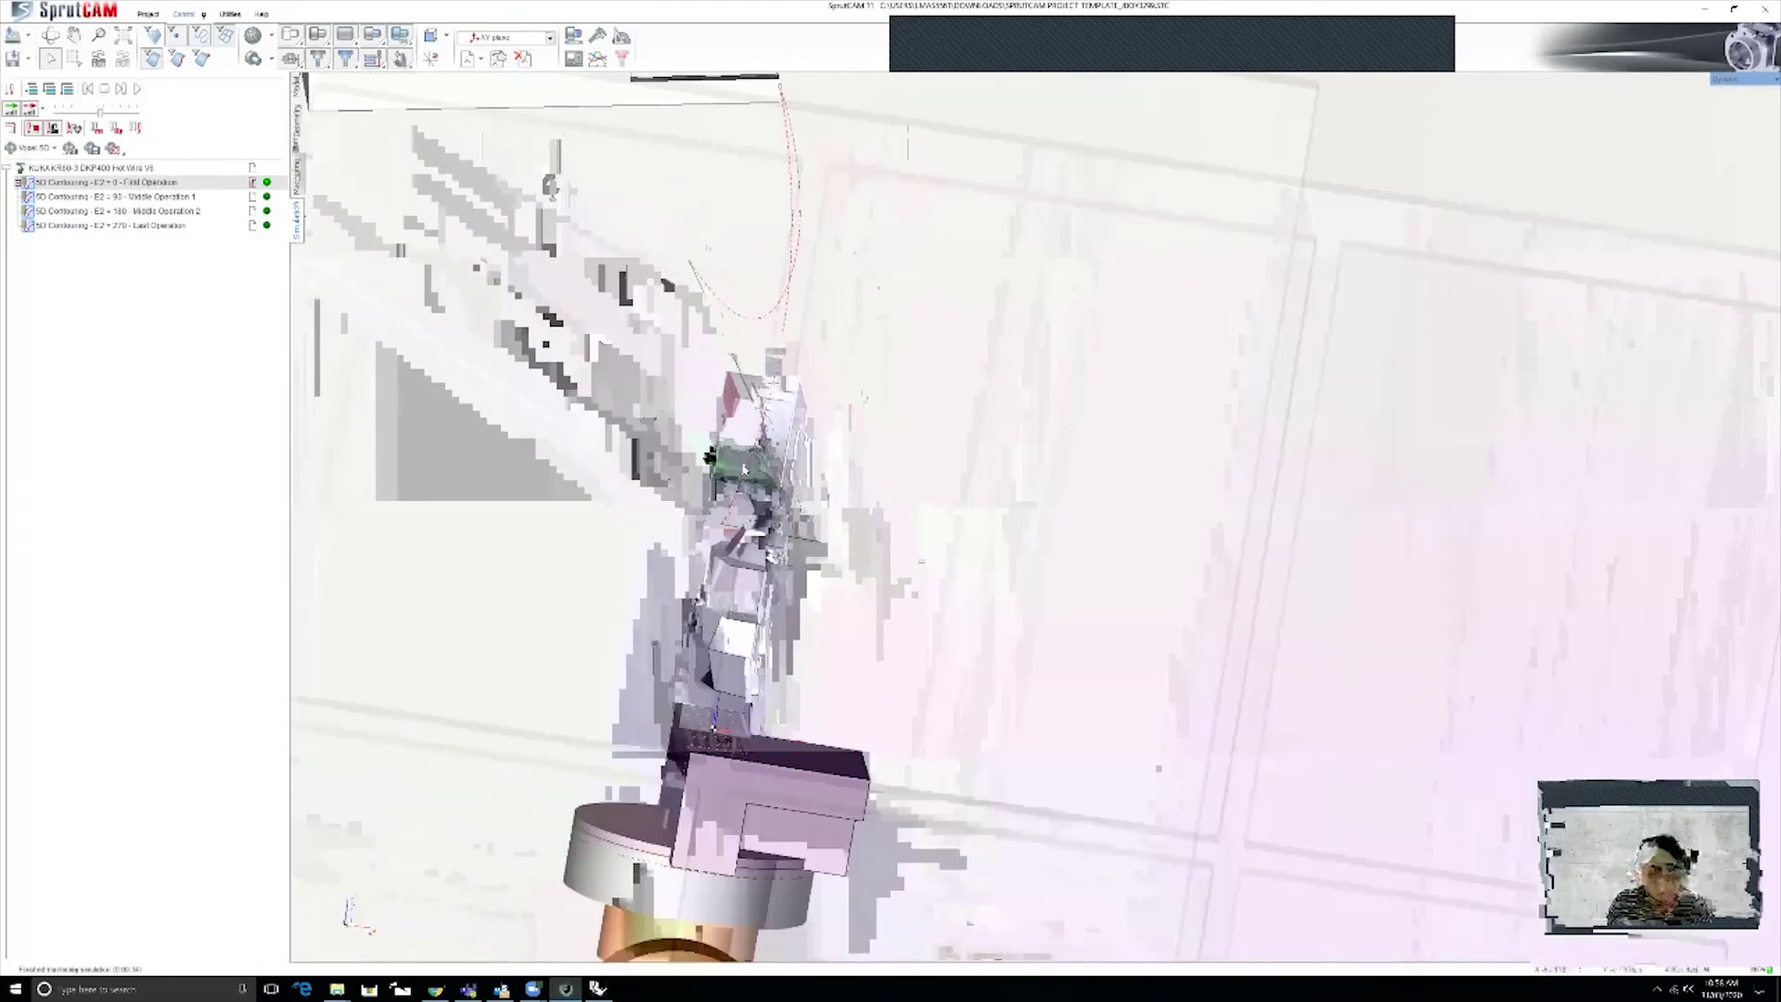
middle_click_drag(710, 456, 670, 454)
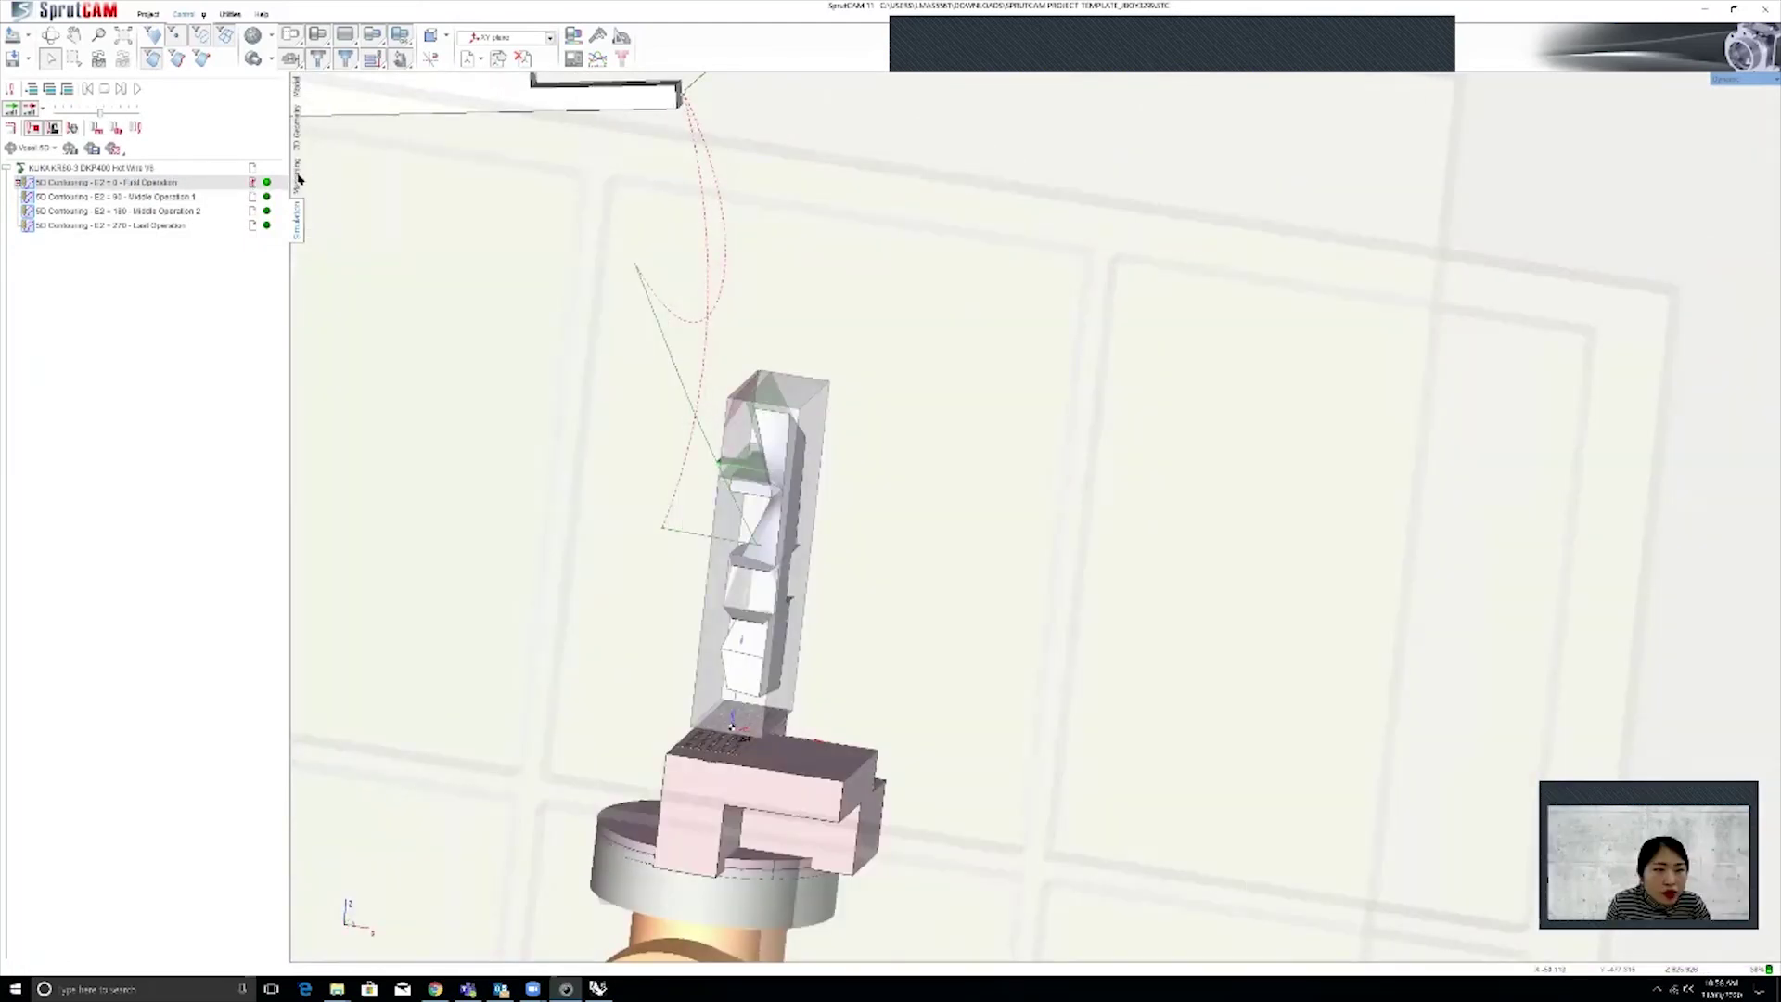
Examine the robot, the wire frame and the first operation's path around the block from several sides
left_click(297, 174)
mouse_move(624, 382)
middle_mouse_down()
mouse_move(632, 398)
mouse_move(598, 395)
middle_mouse_up()
left_click(296, 221)
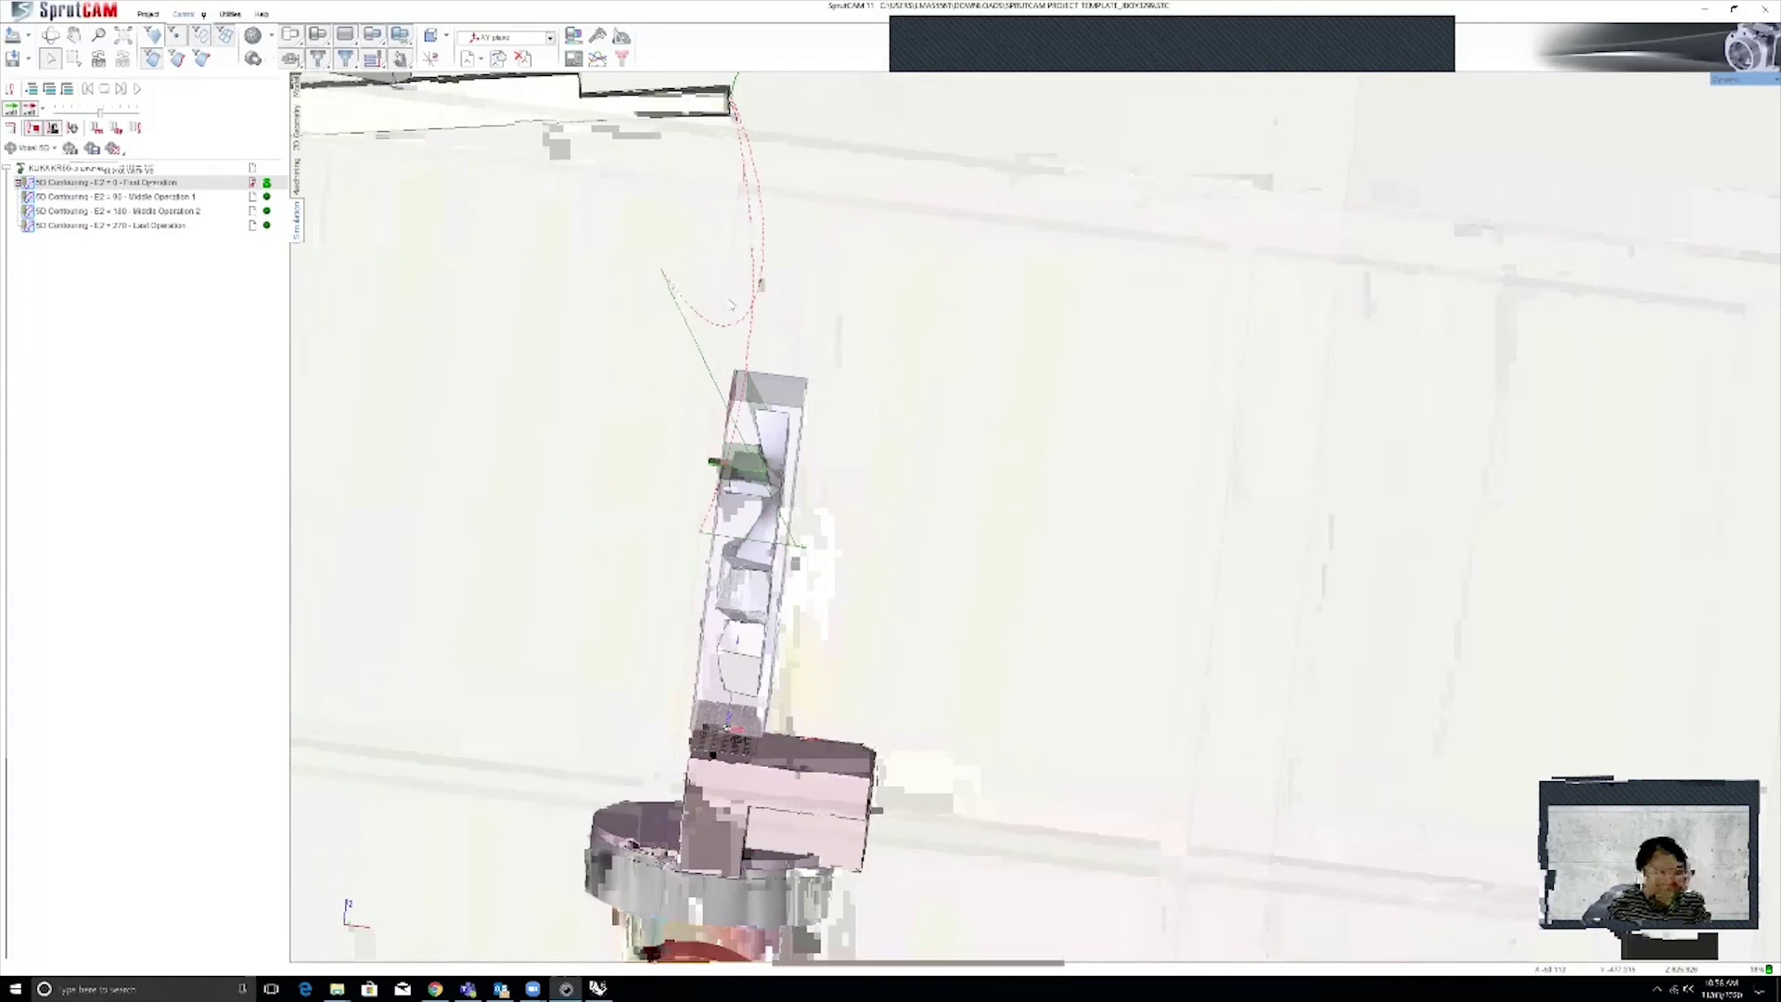
scroll(733, 343, "down", 4)
mouse_move(733, 343)
middle_mouse_down()
mouse_move(673, 258)
mouse_move(717, 265)
mouse_move(743, 346)
middle_mouse_up()
scroll(673, 256, "up", 4)
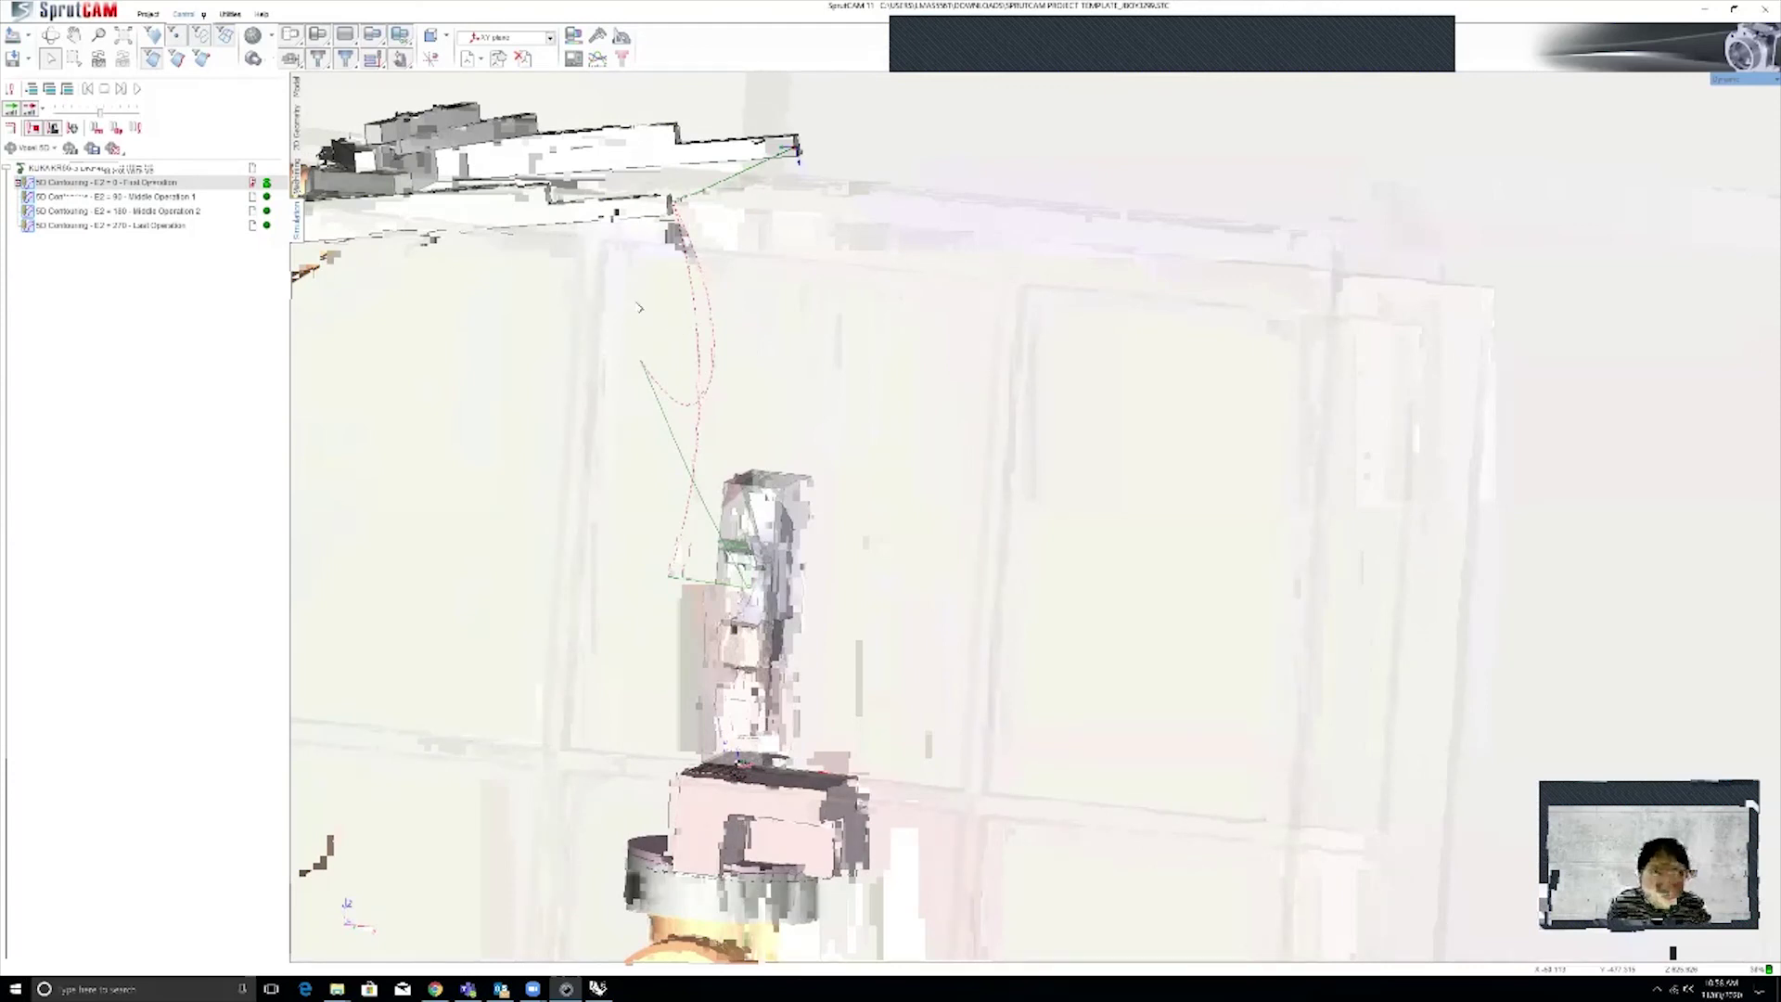
scroll(649, 431, "down", 6)
middle_click_drag(807, 470, 601, 441)
scroll(570, 412, "up", 5)
middle_click_drag(434, 334, 557, 260)
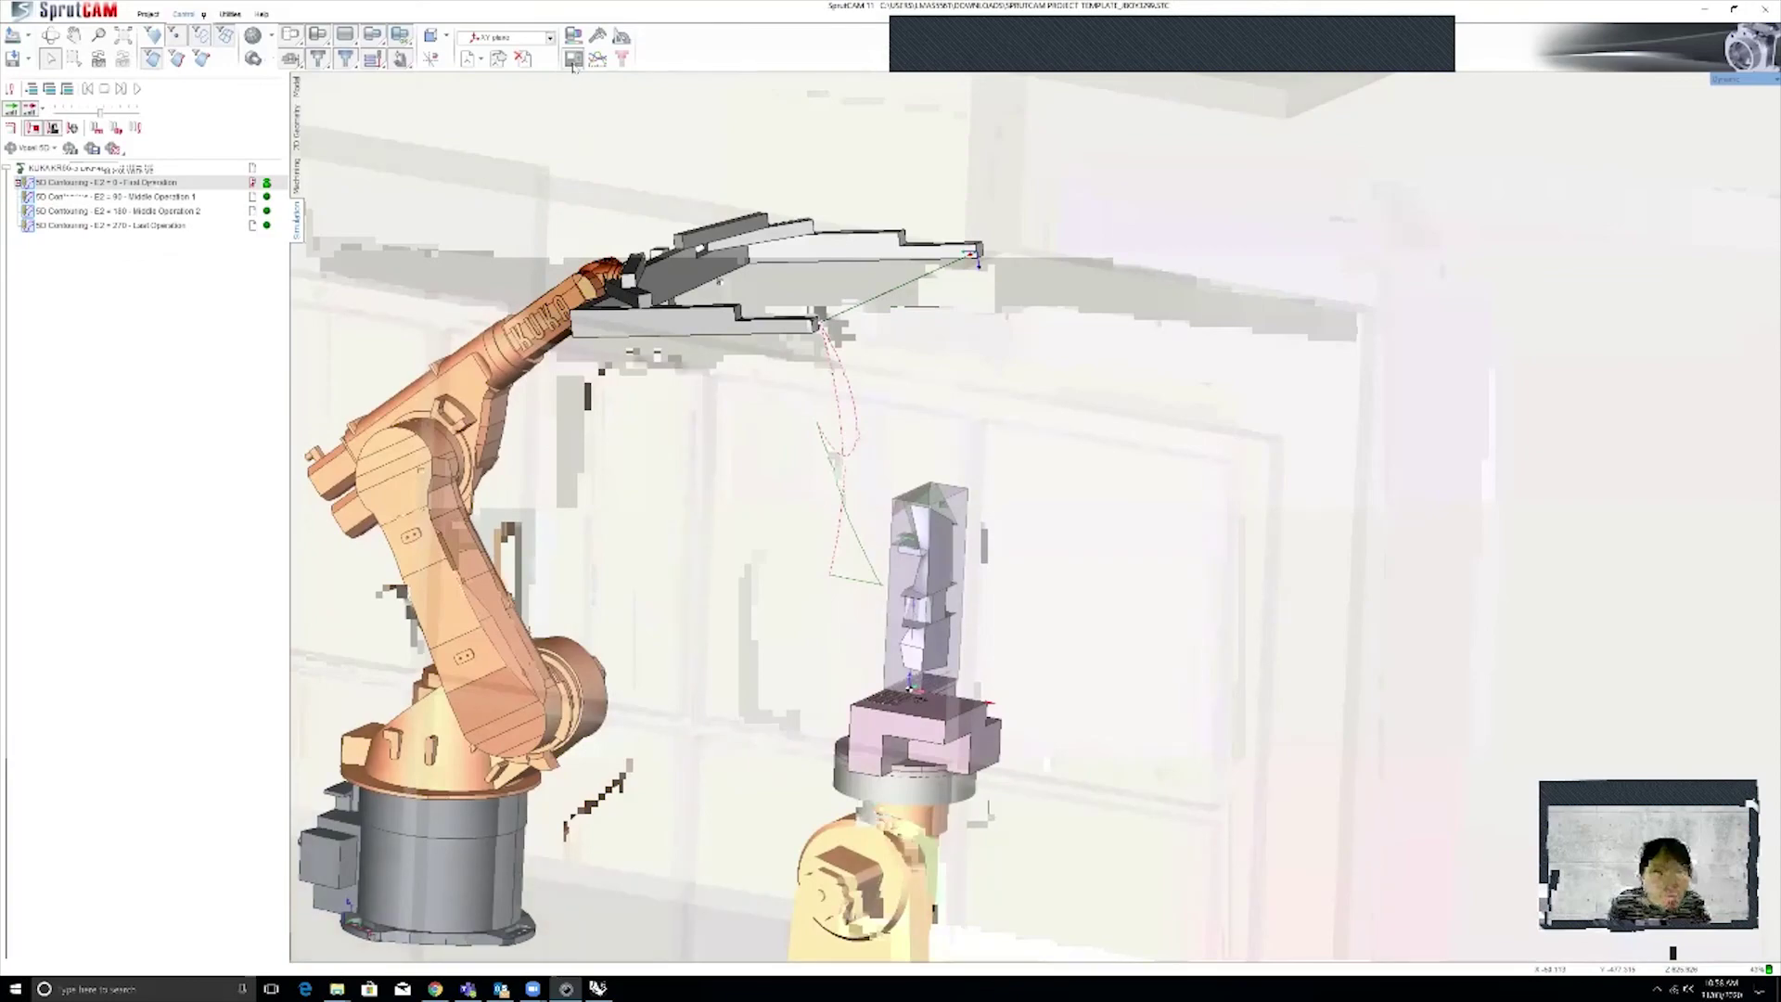